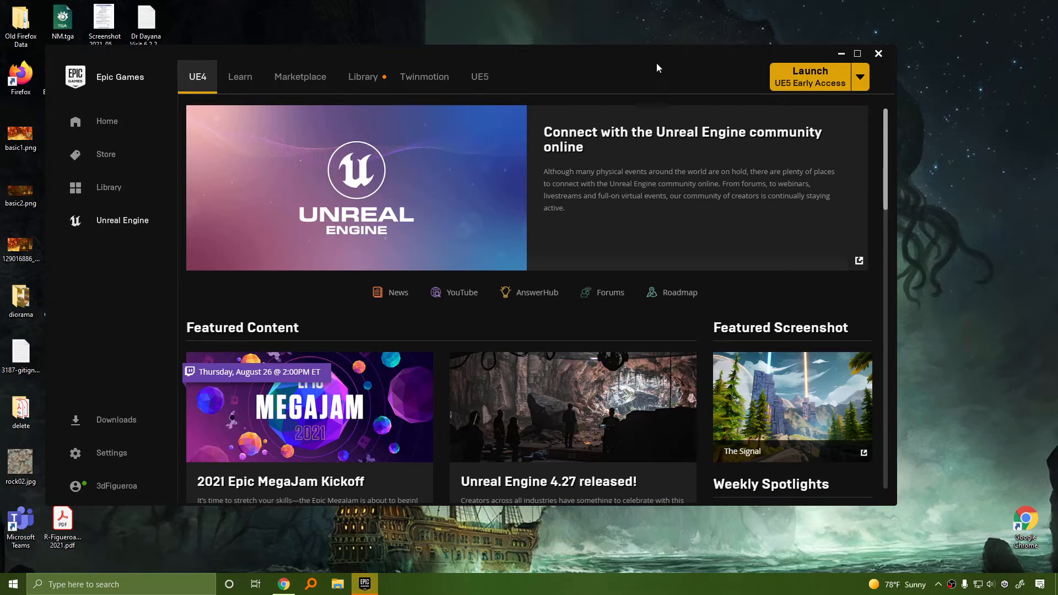
Step: Launch UE5 Early Access and choose the Third Person template from the Games category for a new project
{"action": "mouse_move", "coordinate": [657, 63]}
{"action": "left_mouse_down"}
{"action": "mouse_move", "coordinate": [703, 80]}
{"action": "mouse_move", "coordinate": [671, 56]}
{"action": "left_mouse_up"}
{"action": "left_click", "coordinate": [819, 70]}
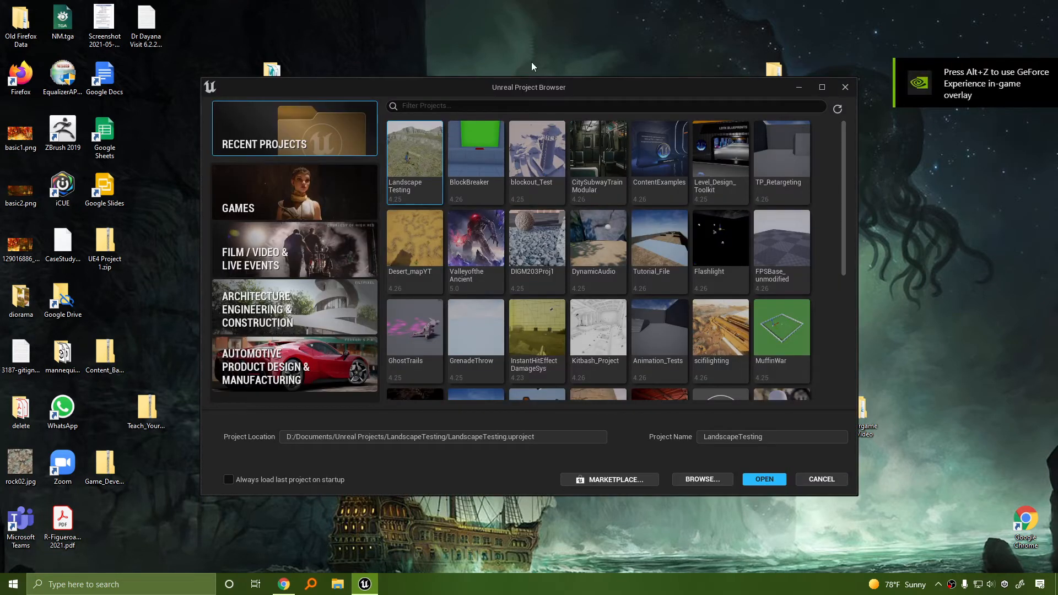
{"action": "left_click", "coordinate": [292, 170]}
{"action": "left_click", "coordinate": [598, 143]}
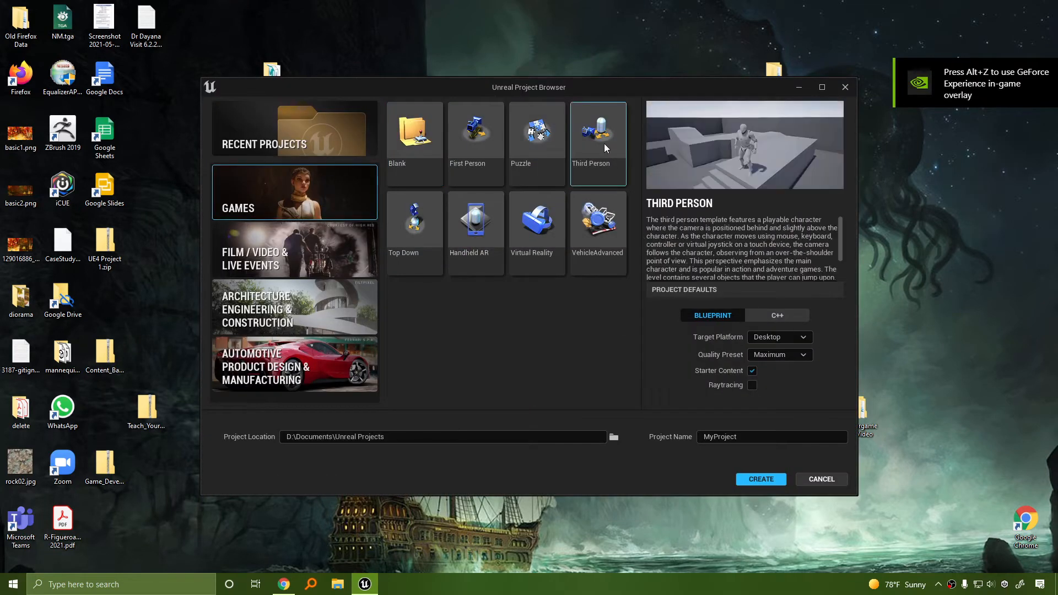
Step: Name the project HW160Demo and create it
{"action": "left_click", "coordinate": [716, 436]}
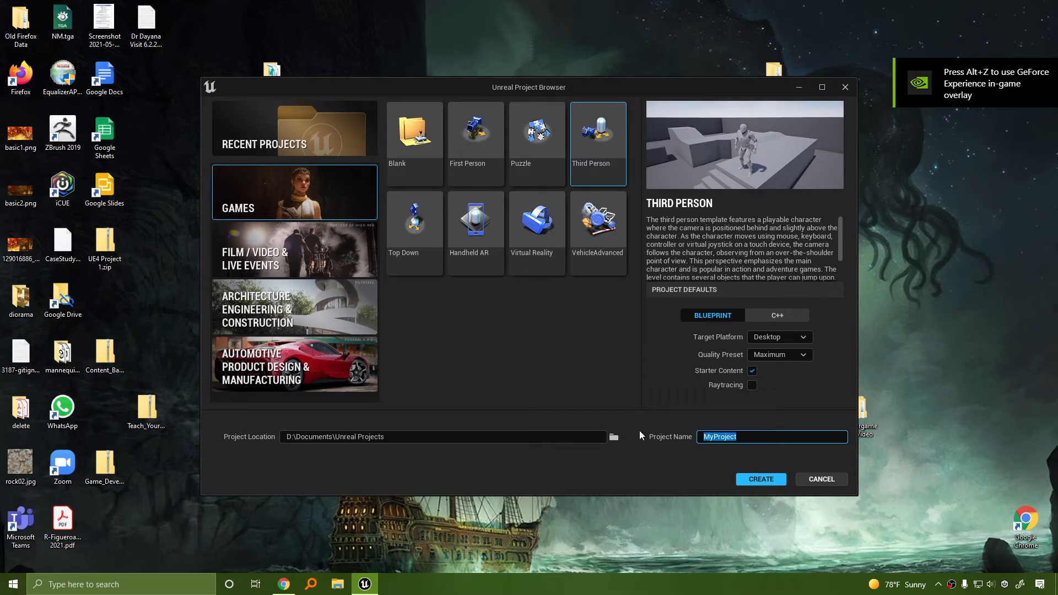
{"action": "type", "text": "160H"}
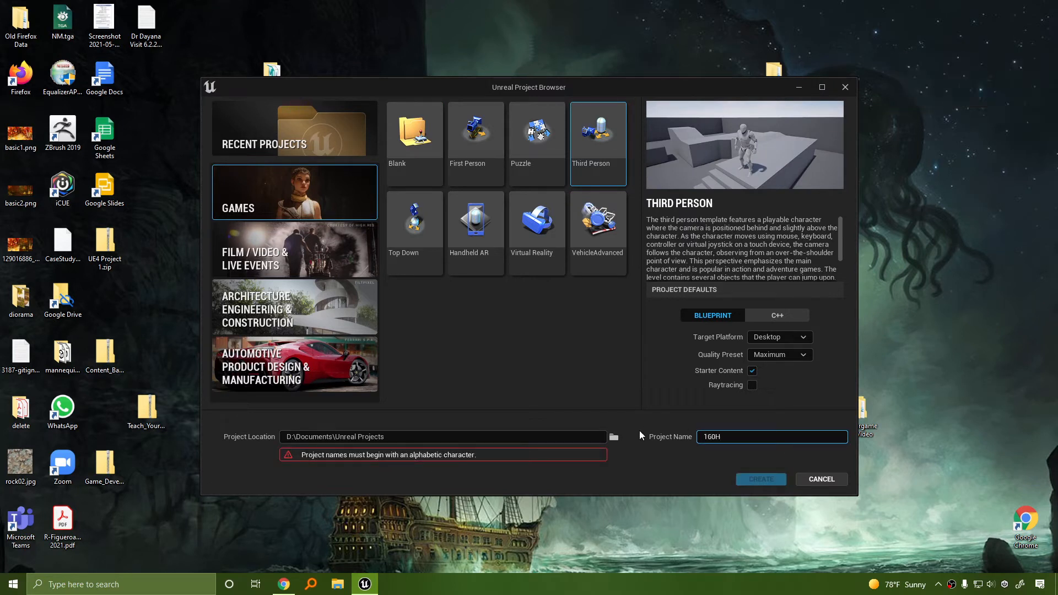
{"action": "key", "text": "ctrl+a"}
{"action": "type", "text": "HW160"}
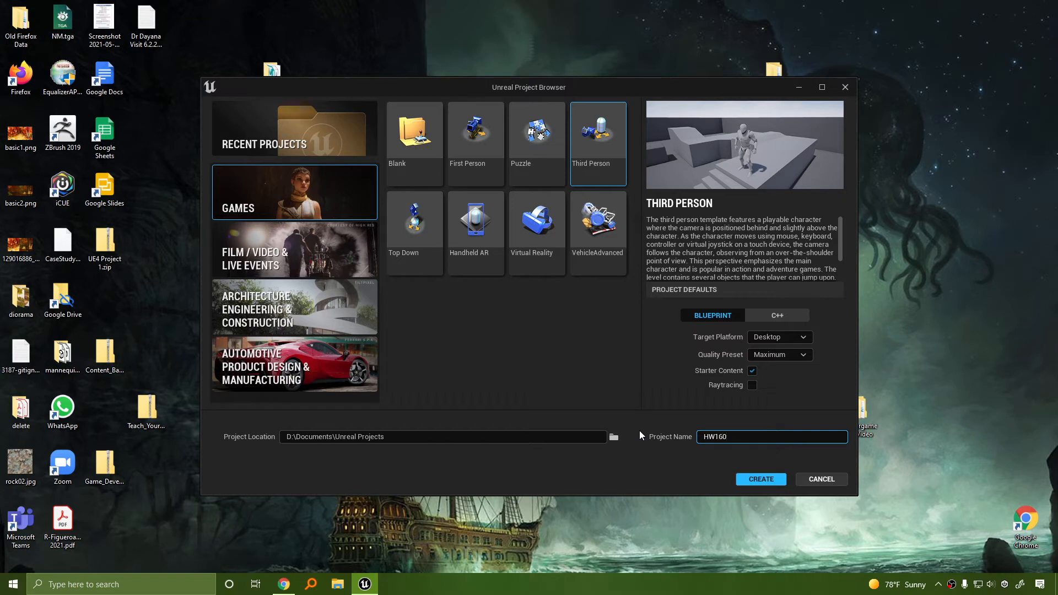
{"action": "type", "text": "Demo"}
{"action": "left_click", "coordinate": [761, 479]}
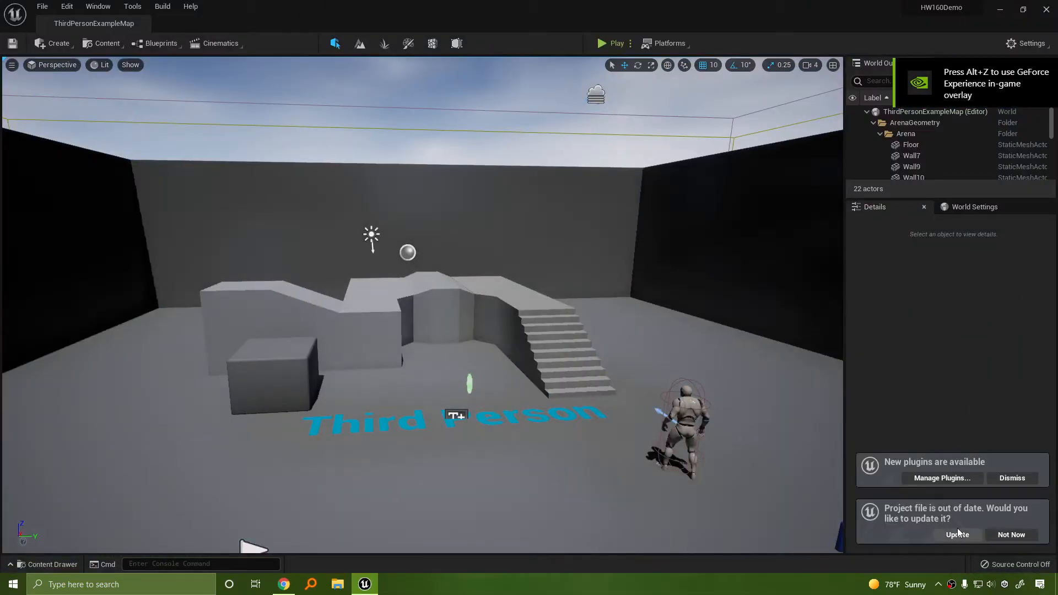
Step: Update the out-of-date project file and dismiss the new plugins notification
{"action": "left_click", "coordinate": [959, 536]}
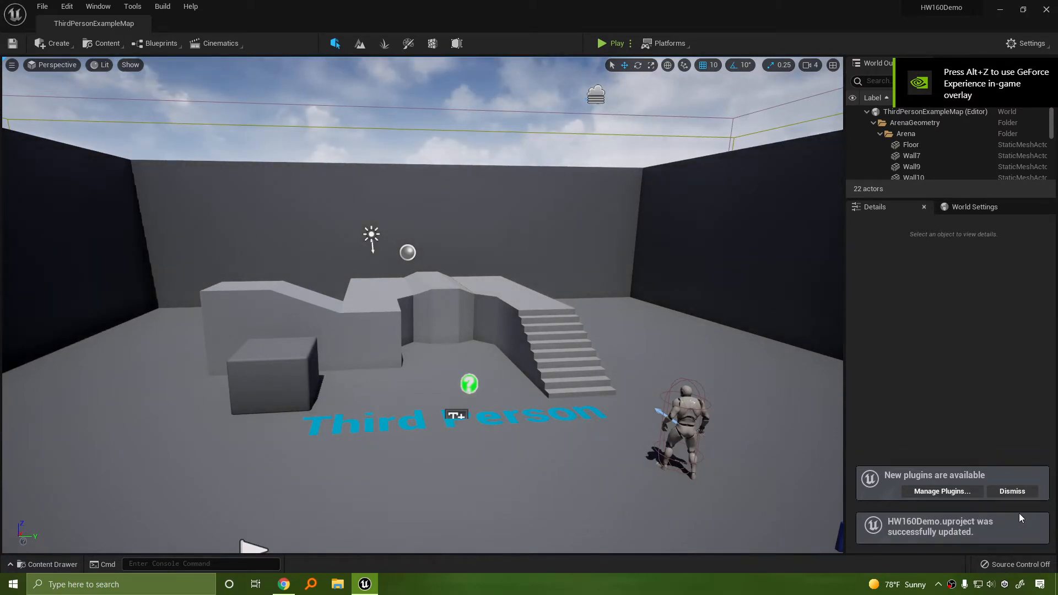
{"action": "left_click", "coordinate": [1014, 492]}
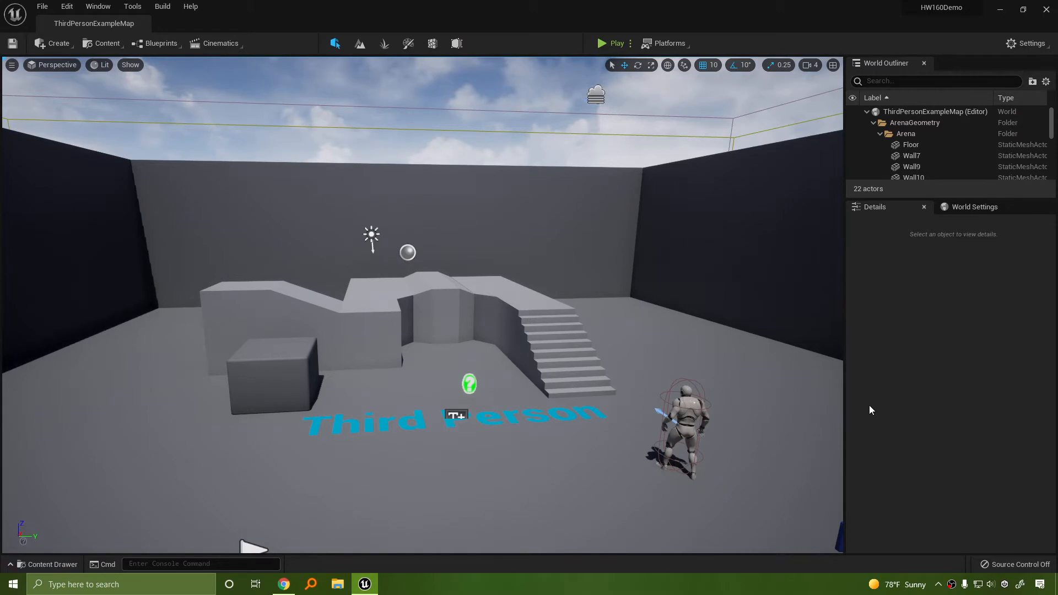
Step: Play-test the template level briefly by running the character forward, and stop the session
{"action": "left_click", "coordinate": [614, 47]}
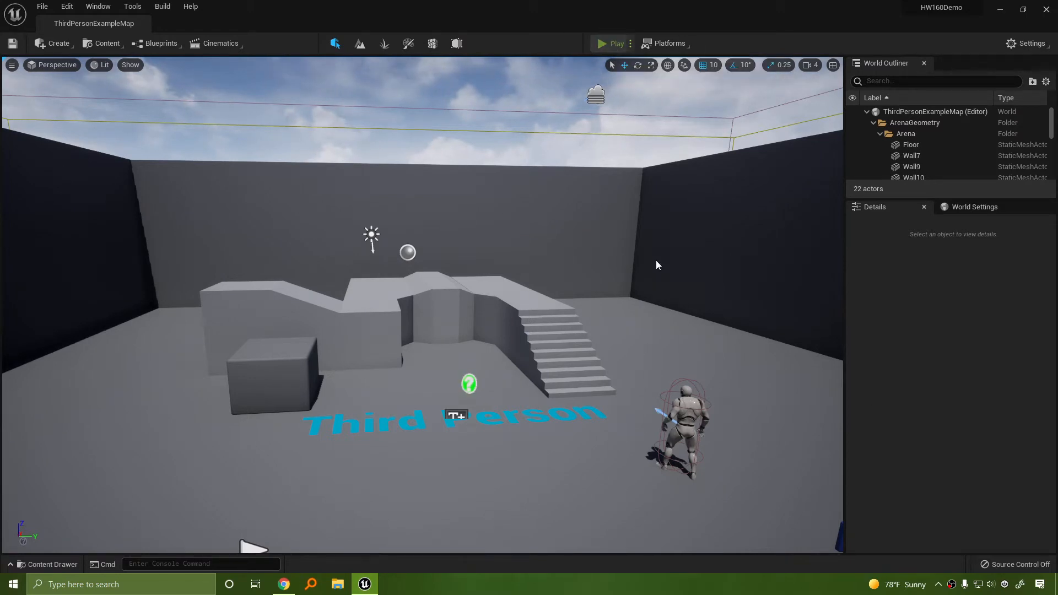
{"action": "left_click", "coordinate": [735, 206]}
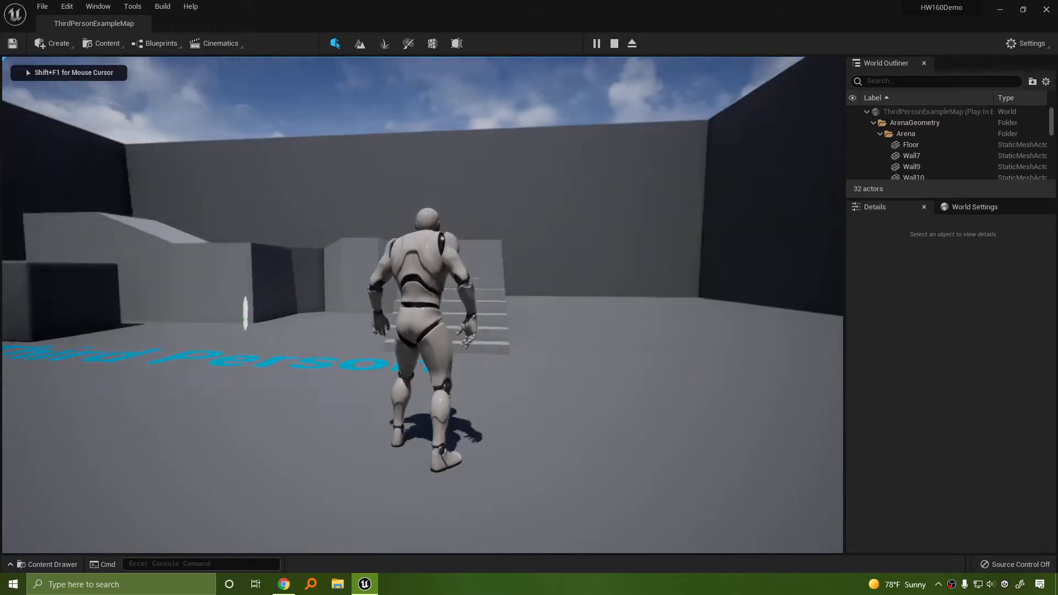
{"action": "key", "text": "w"}
{"action": "key", "text": "Escape"}
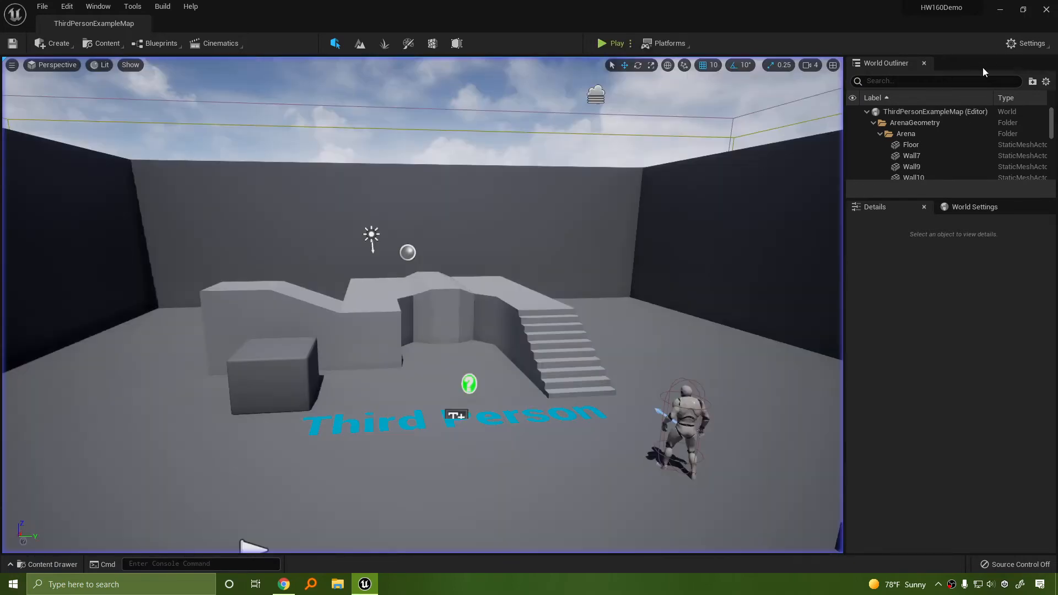
Step: Open the engine's Rendering section in the project settings
{"action": "left_click", "coordinate": [1027, 38]}
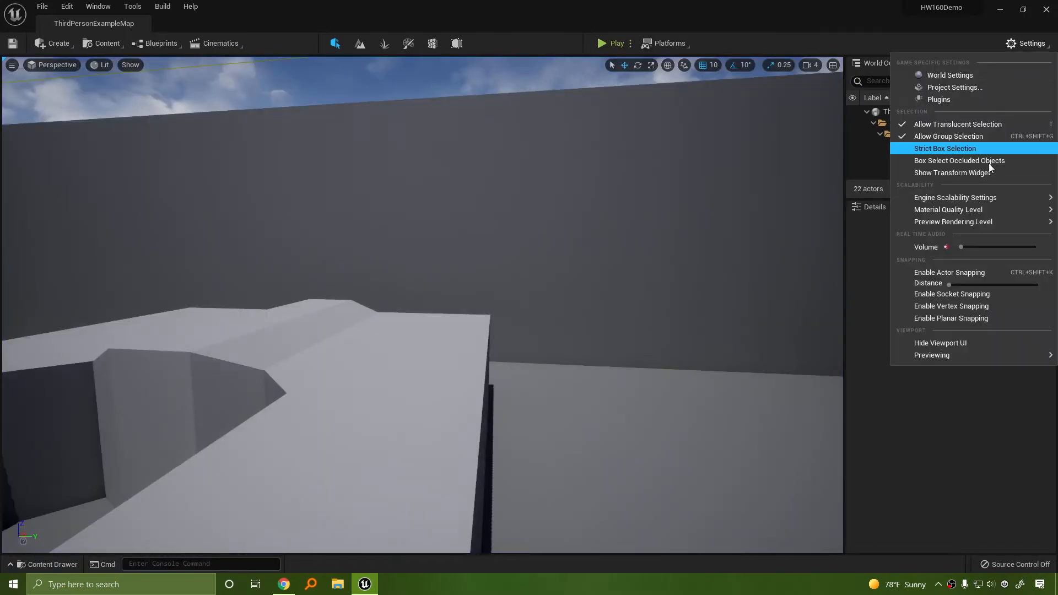
{"action": "left_click", "coordinate": [1031, 48]}
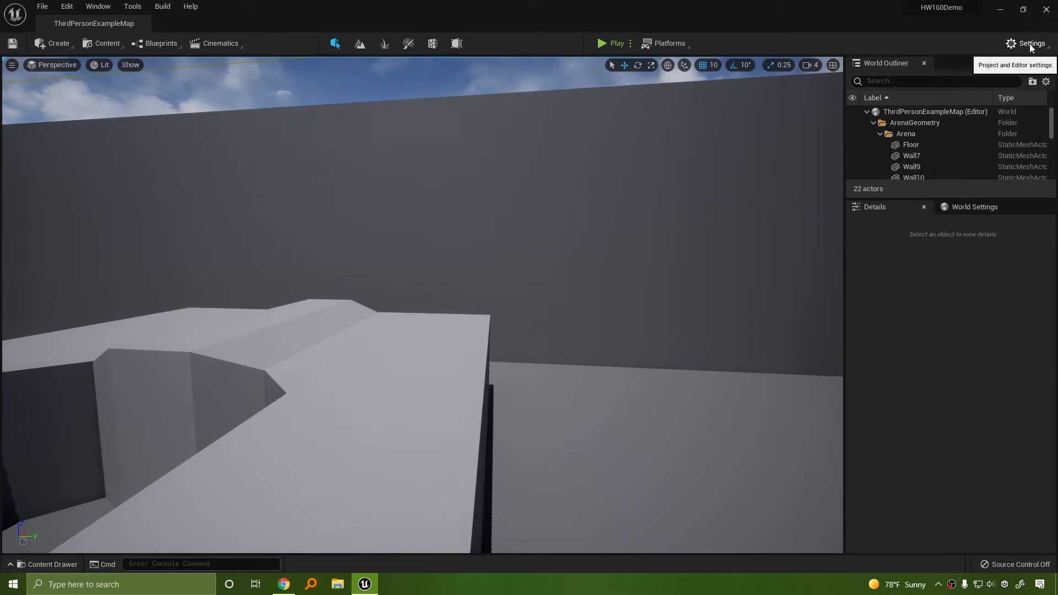
{"action": "left_click", "coordinate": [1031, 47]}
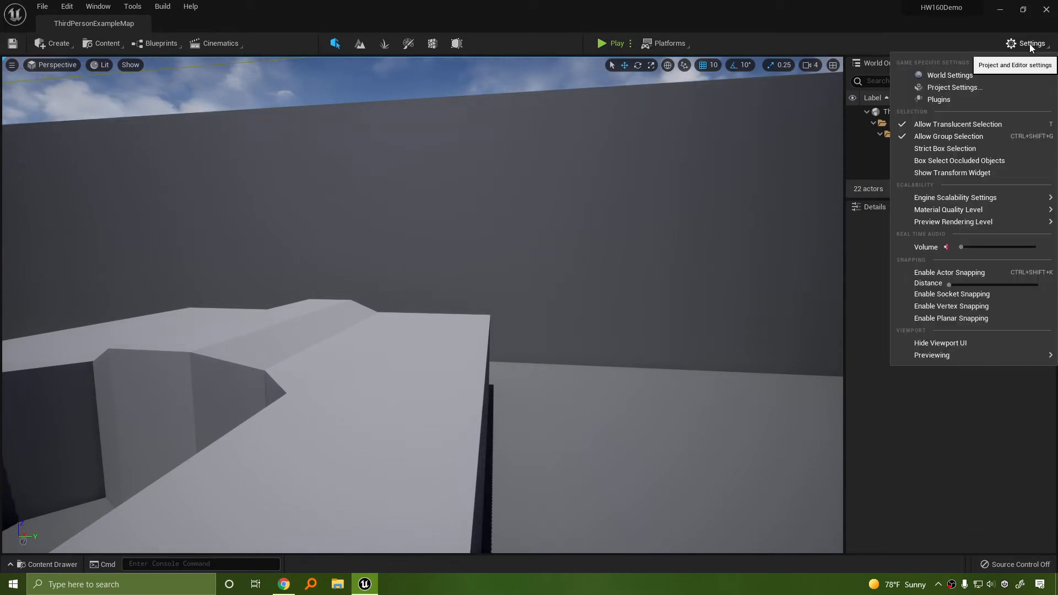
{"action": "left_click", "coordinate": [955, 87]}
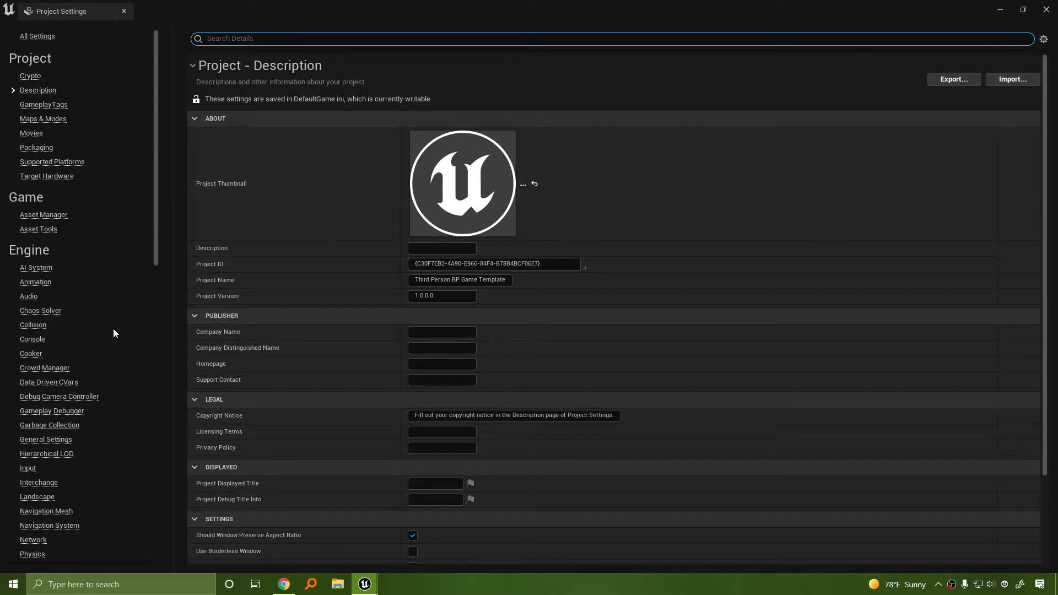
{"action": "left_click_drag", "start_coordinate": [154, 244], "coordinate": [155, 295]}
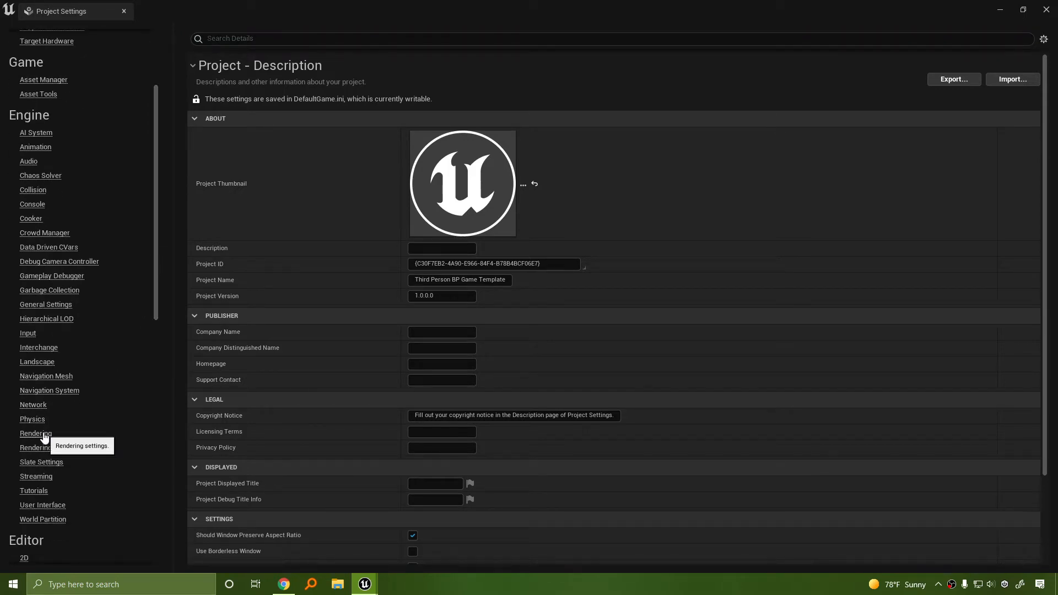
{"action": "left_click", "coordinate": [44, 435]}
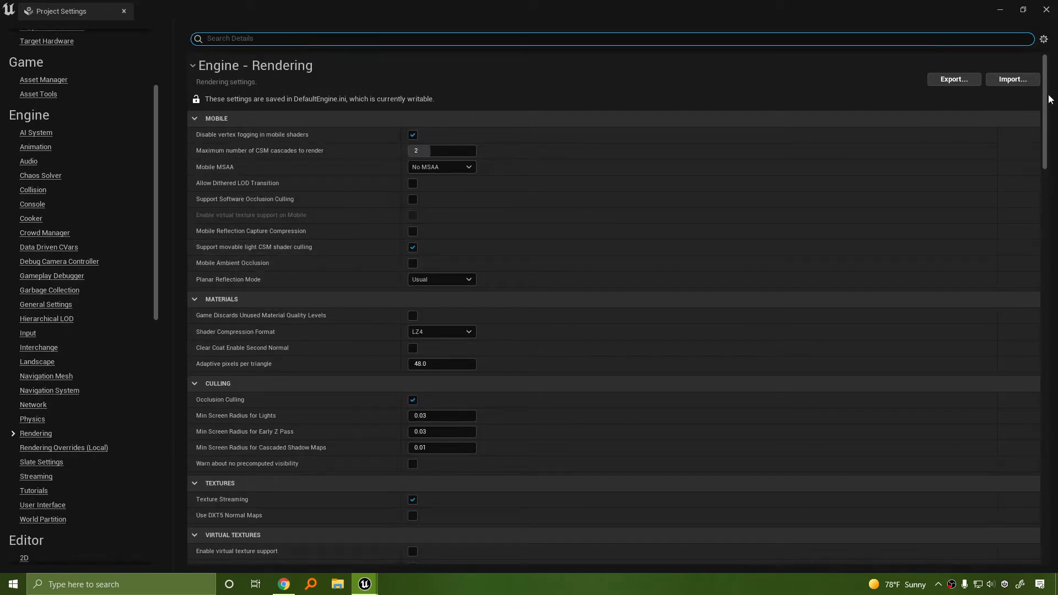
Step: Set both the Dynamic Global Illumination Method and the Reflection Method to None
{"action": "scroll", "coordinate": [1040, 157], "scroll_direction": "down", "scroll_amount": 10}
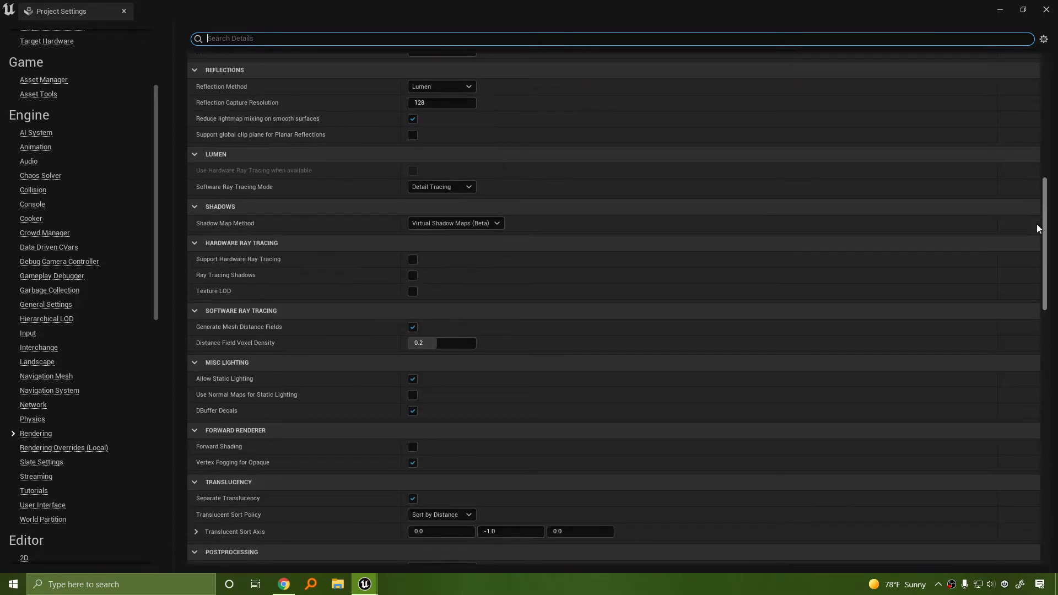
{"action": "scroll", "coordinate": [1037, 229], "scroll_direction": "down", "scroll_amount": 1}
{"action": "scroll", "coordinate": [1040, 207], "scroll_direction": "up", "scroll_amount": 2}
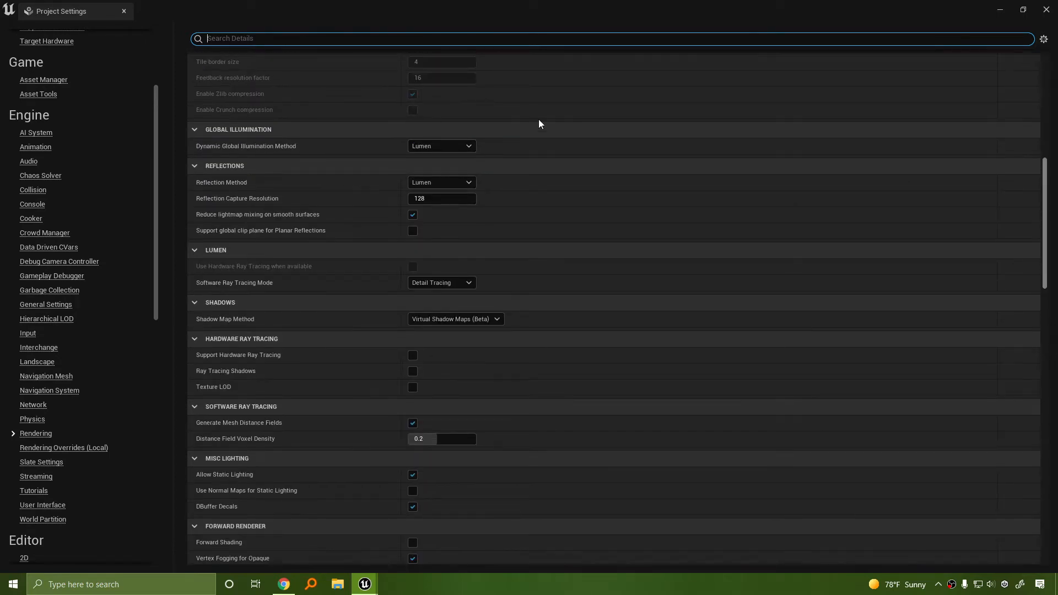
{"action": "left_click", "coordinate": [423, 148]}
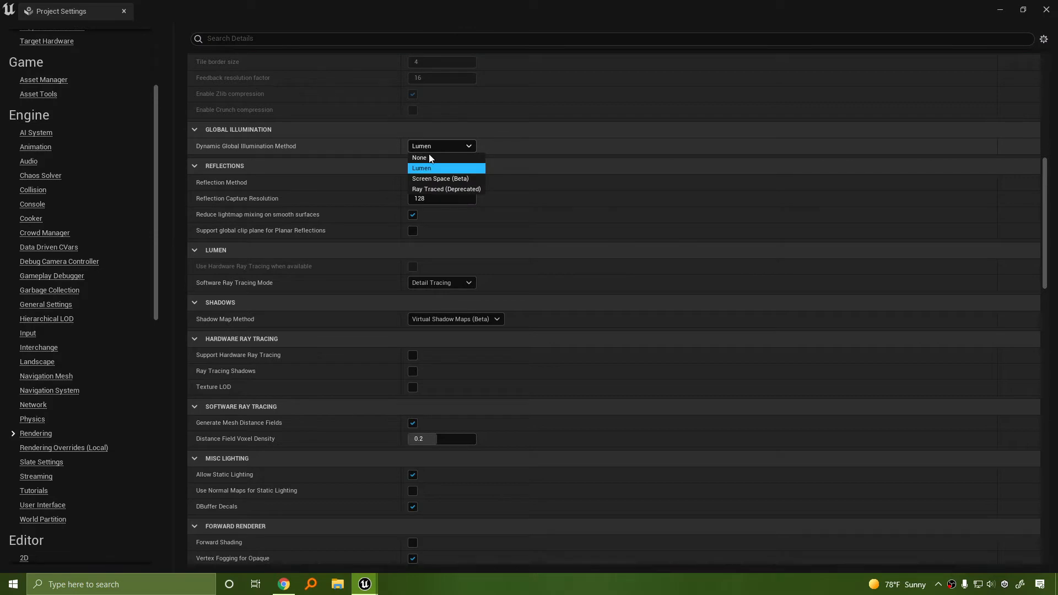
{"action": "left_click", "coordinate": [431, 158]}
{"action": "left_click", "coordinate": [428, 182]}
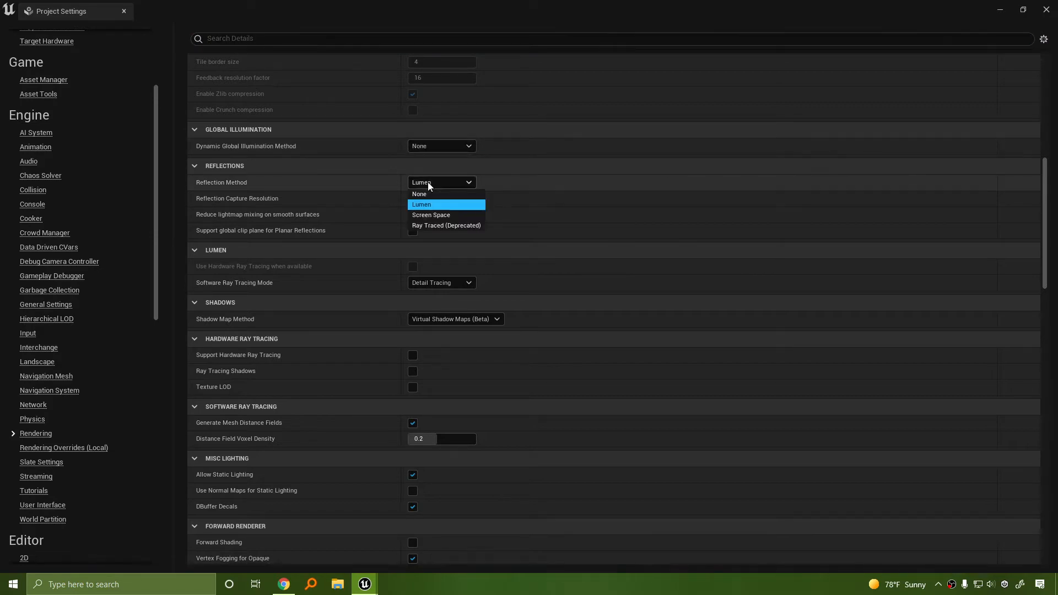
{"action": "left_click", "coordinate": [441, 198]}
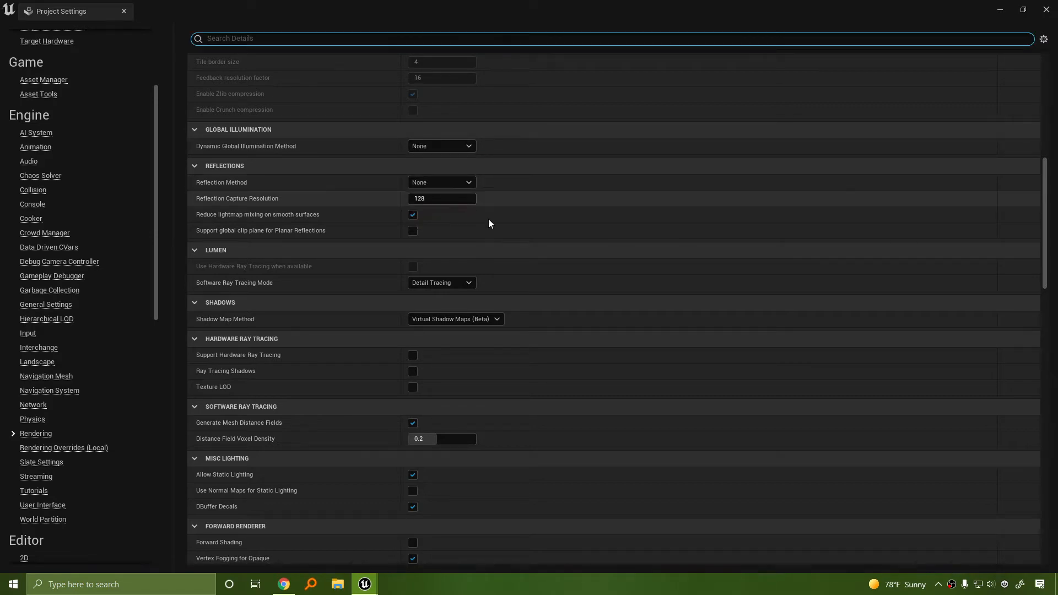
Step: Set the Shadow Map Method to Shadow Maps and disable Temporal Super Resolution in the project's rendering settings
{"action": "left_click", "coordinate": [455, 321]}
{"action": "left_click", "coordinate": [447, 331]}
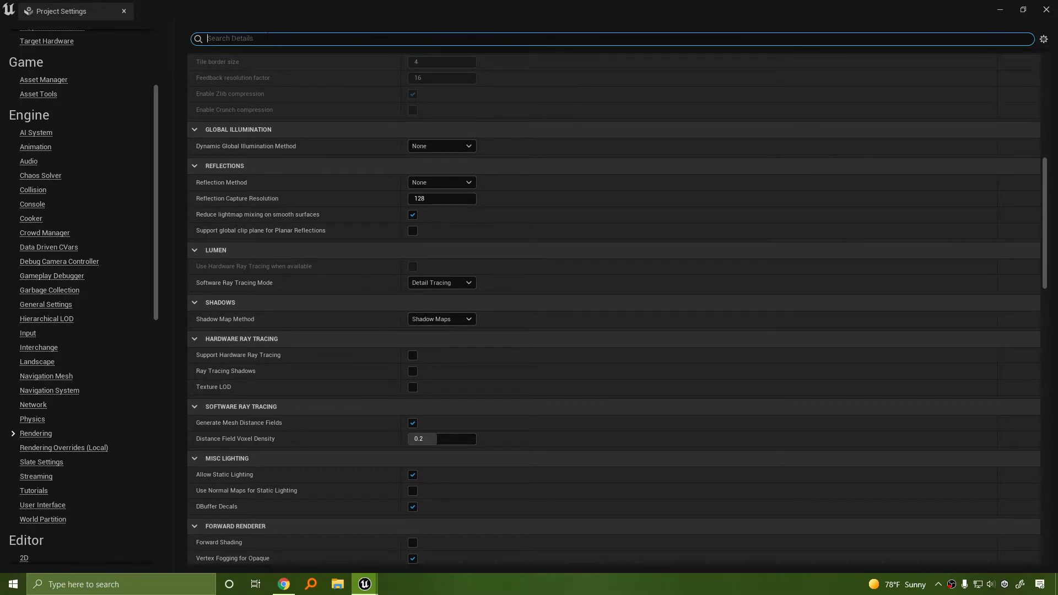
{"action": "type", "text": "super"}
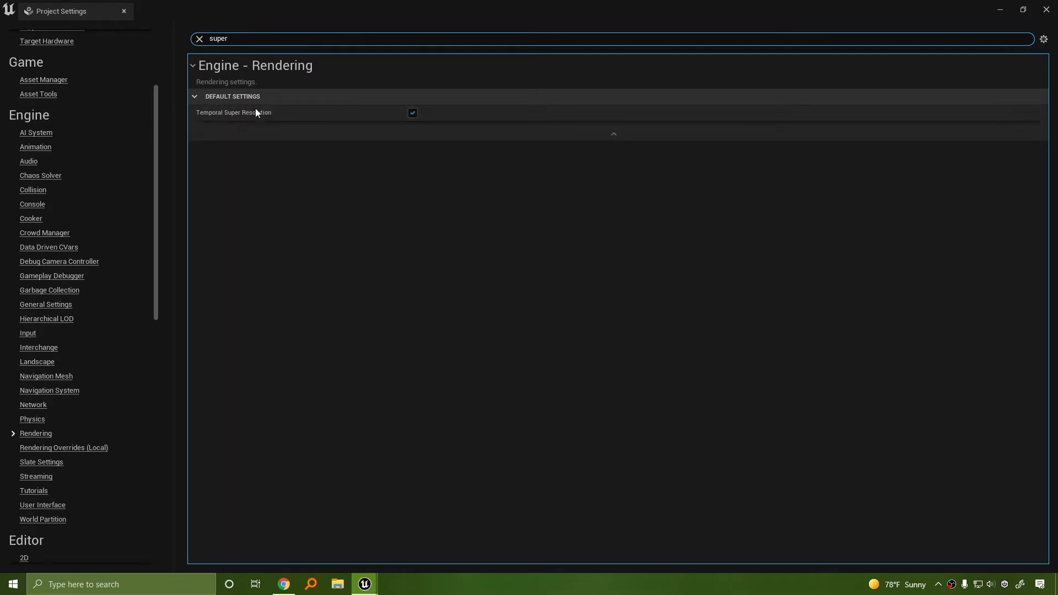
{"action": "left_click", "coordinate": [412, 113]}
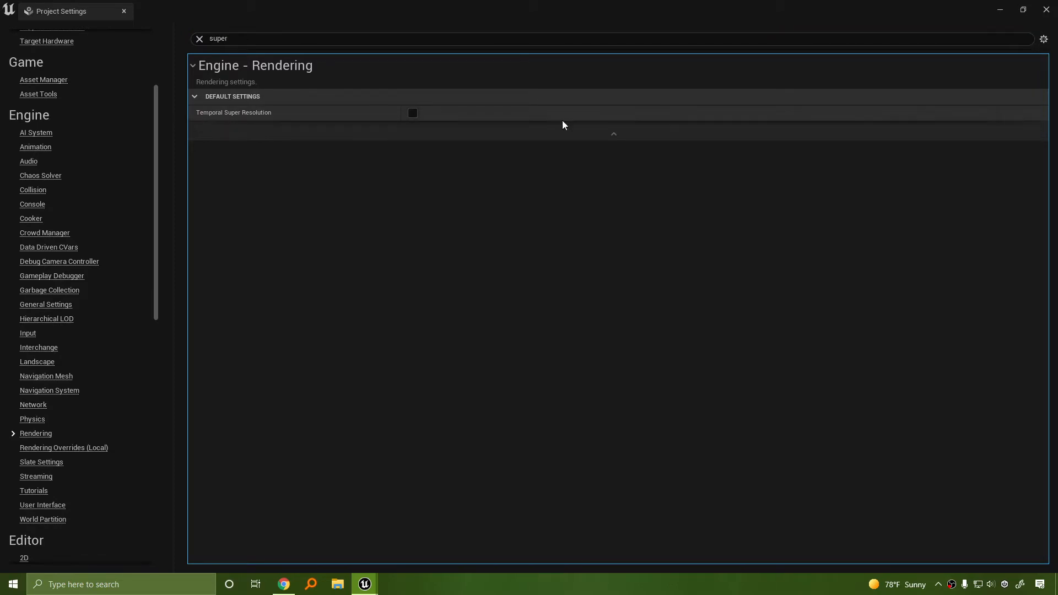
{"action": "left_click", "coordinate": [1047, 11]}
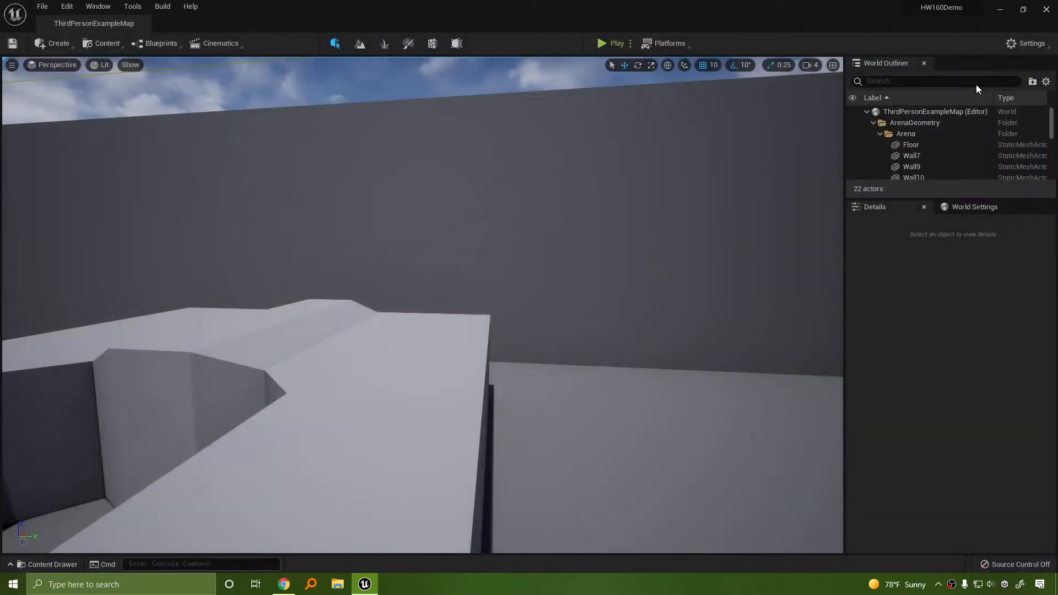
Step: Play-test the level with the new rendering settings, running the character over the stairs and walkway and jumping, and stop the session
{"action": "left_click", "coordinate": [624, 44]}
{"action": "key", "text": "w"}
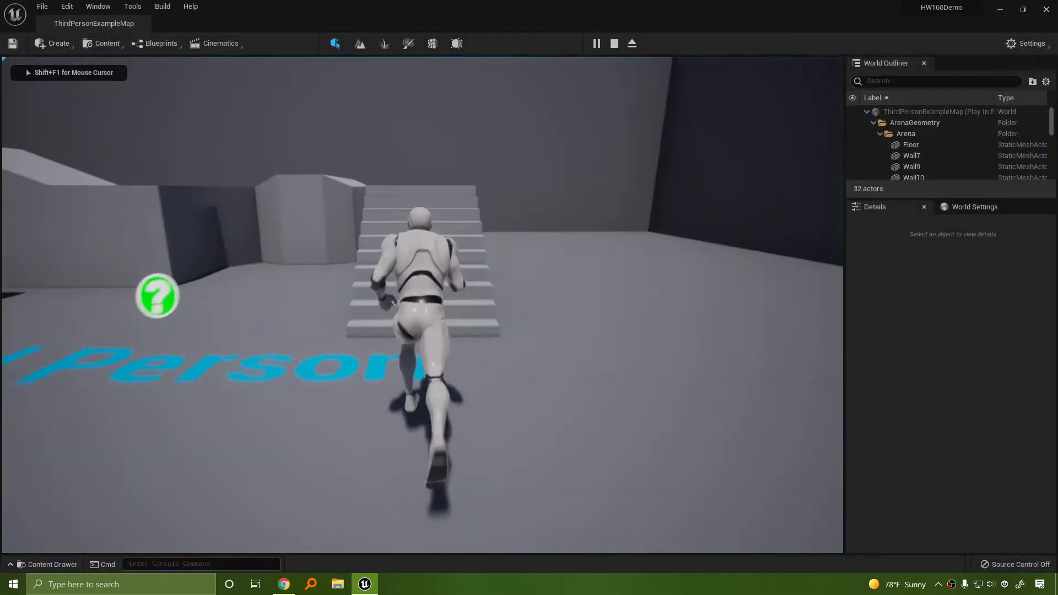
{"action": "key", "text": "w"}
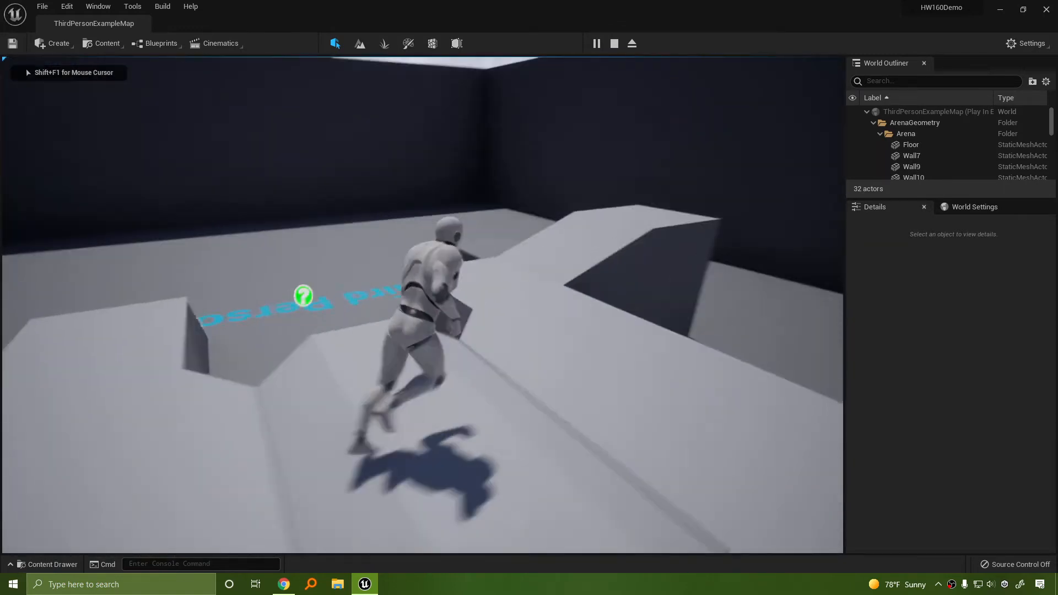
{"action": "key", "text": "space"}
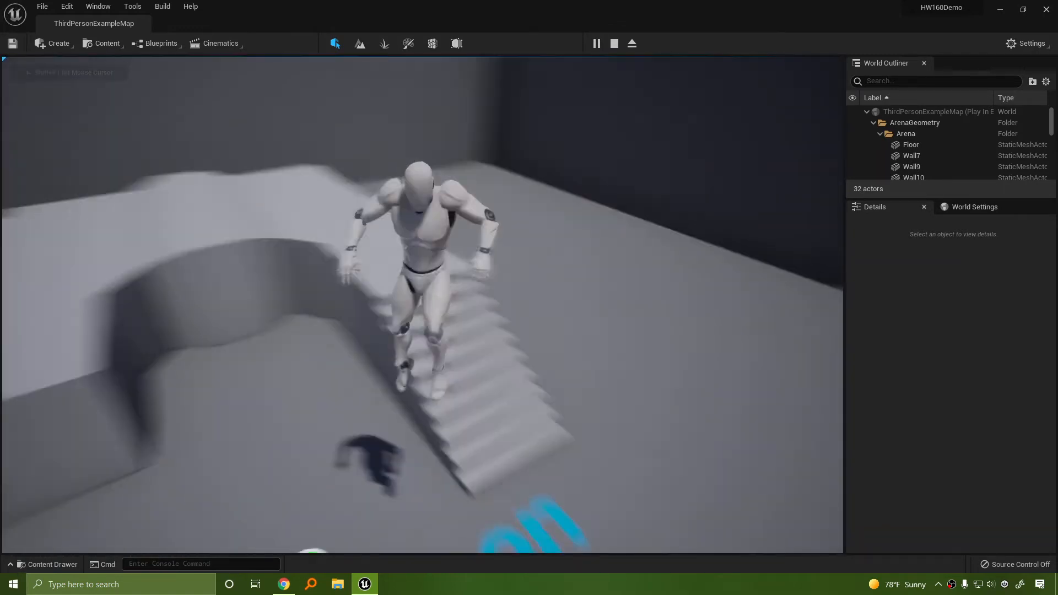
{"action": "key", "text": "d"}
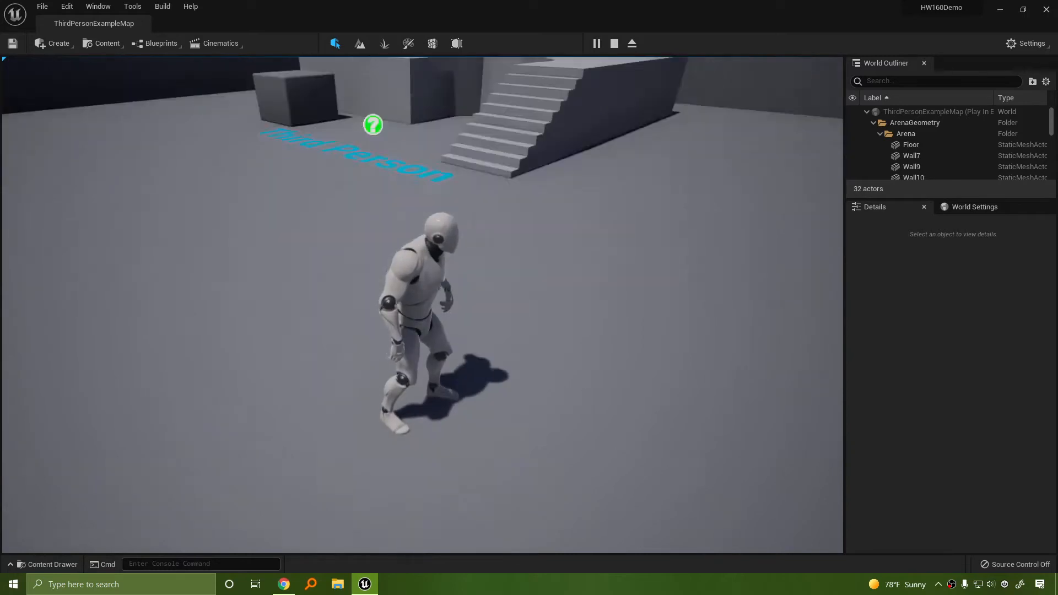
{"action": "key", "text": "w"}
{"action": "key", "text": "d"}
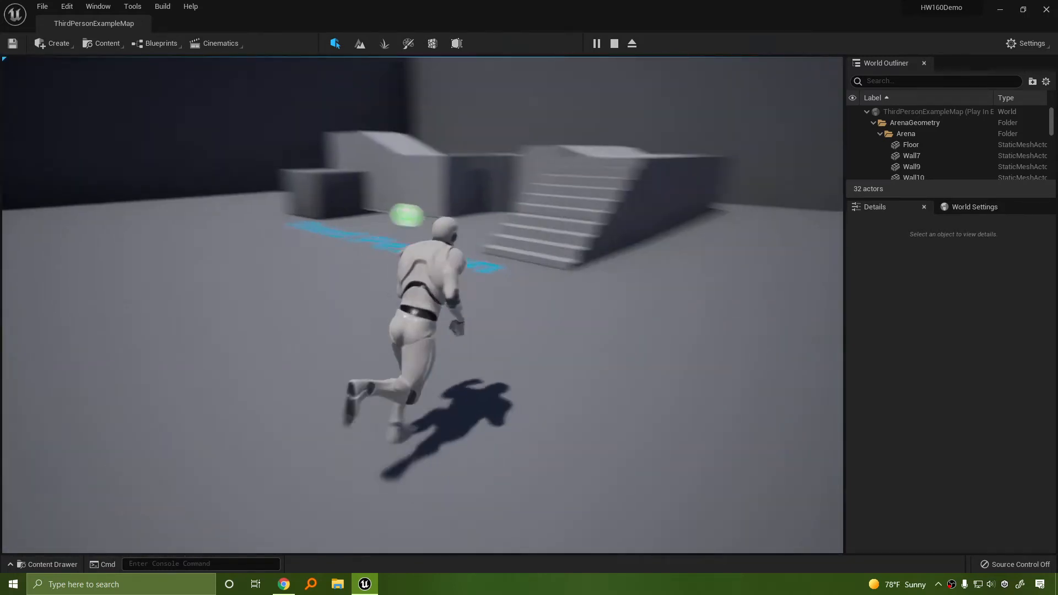
{"action": "key", "text": "a"}
{"action": "key", "text": "d"}
{"action": "key", "text": "a"}
{"action": "key", "text": "s"}
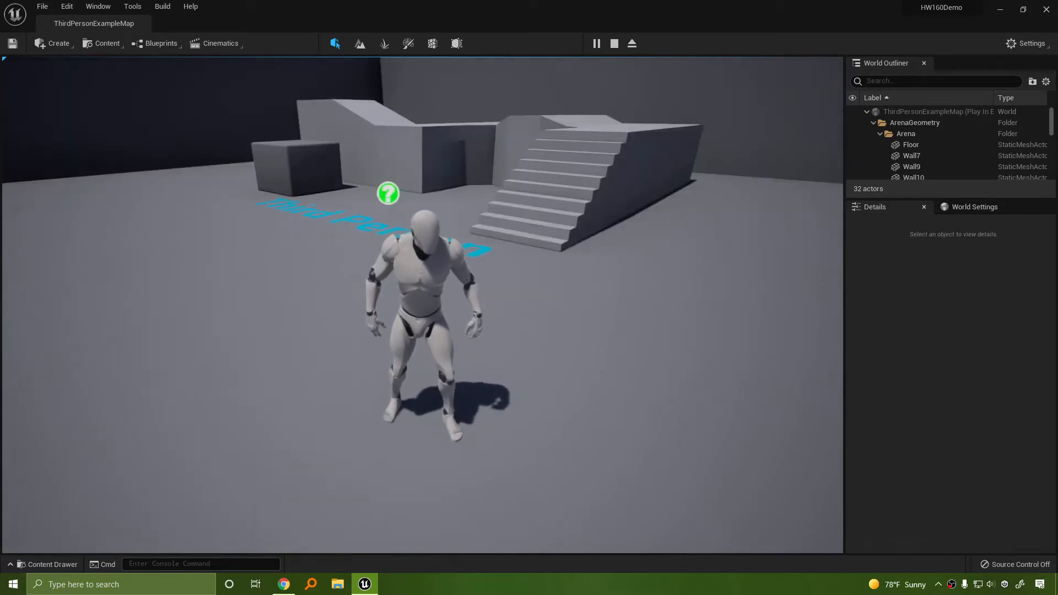
{"action": "key", "text": "Escape"}
Step: Select the four outer walls of the arena together and delete them, keeping the floor and walkway
{"action": "mouse_move", "coordinate": [648, 338]}
{"action": "right_mouse_down"}
{"action": "mouse_move", "coordinate": [703, 364]}
{"action": "mouse_move", "coordinate": [664, 325]}
{"action": "mouse_move", "coordinate": [645, 338]}
{"action": "right_mouse_up"}
{"action": "key", "text": "s"}
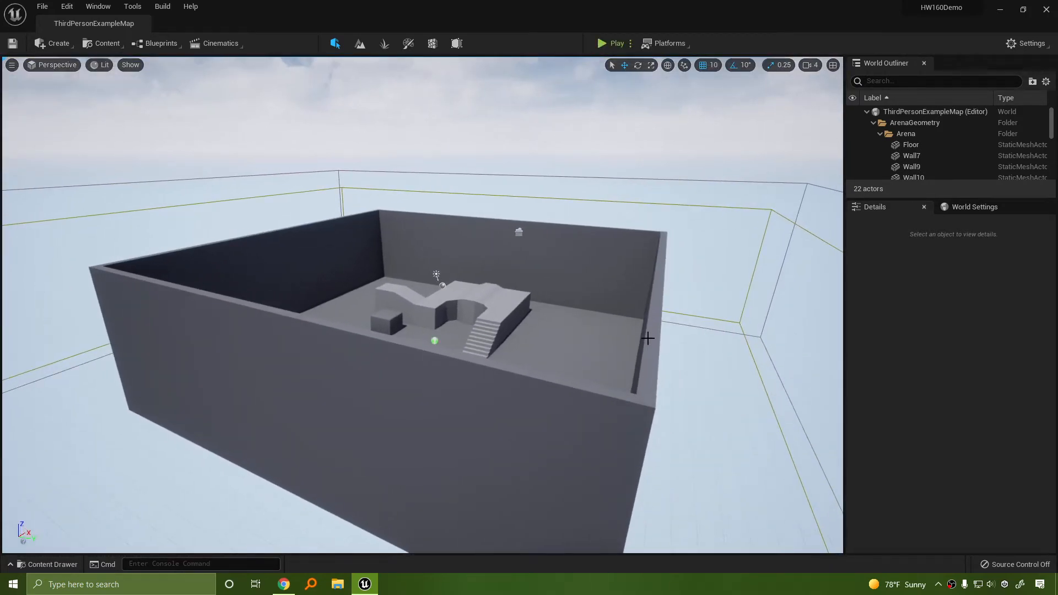
{"action": "left_click", "coordinate": [484, 350]}
{"action": "key", "text": "w"}
{"action": "right_click_drag", "start_coordinate": [586, 306], "coordinate": [551, 310]}
{"action": "left_click", "coordinate": [491, 229], "text": "ctrl"}
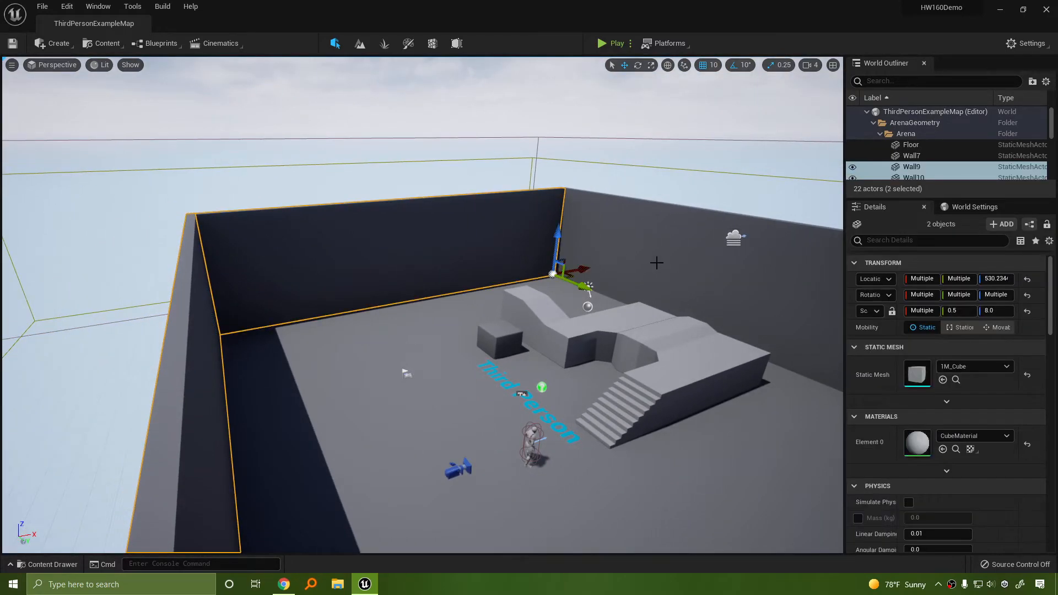
{"action": "left_click", "coordinate": [656, 263], "text": "ctrl"}
{"action": "right_click_drag", "start_coordinate": [656, 262], "coordinate": [813, 265]}
{"action": "left_click", "coordinate": [455, 328], "text": "ctrl"}
{"action": "right_click_drag", "start_coordinate": [593, 338], "coordinate": [374, 342]}
{"action": "key", "text": "s"}
{"action": "key", "text": "Delete"}
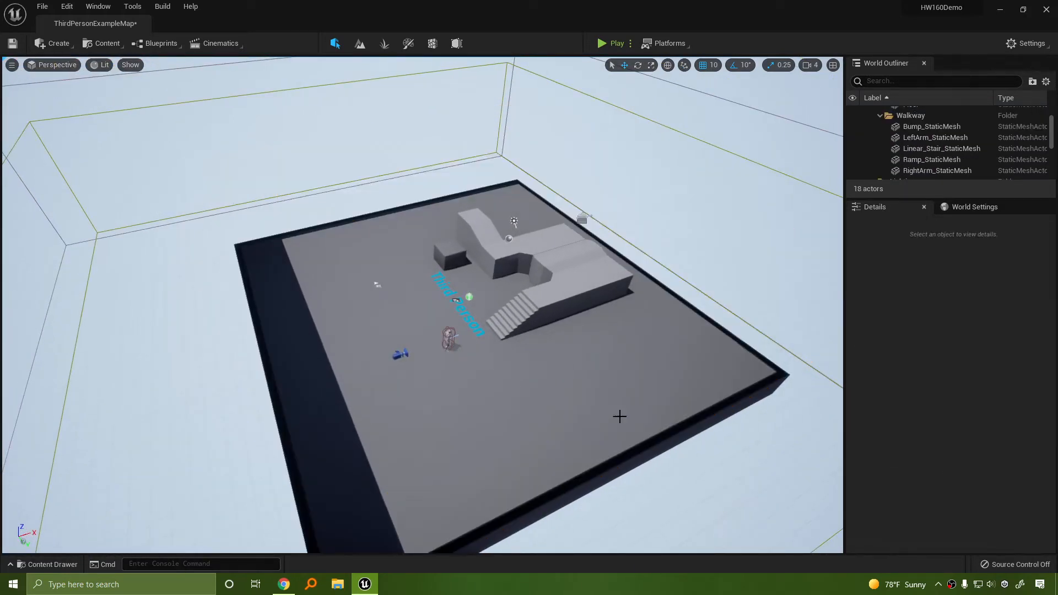
Step: Delete the loose cube standing beside the walkway and the Third Person text
{"action": "right_click_drag", "start_coordinate": [619, 418], "coordinate": [750, 385]}
{"action": "key", "text": "s"}
{"action": "key", "text": "s"}
{"action": "key", "text": "w"}
{"action": "key", "text": "d"}
{"action": "key", "text": "s"}
{"action": "key", "text": "w"}
{"action": "key", "text": "a"}
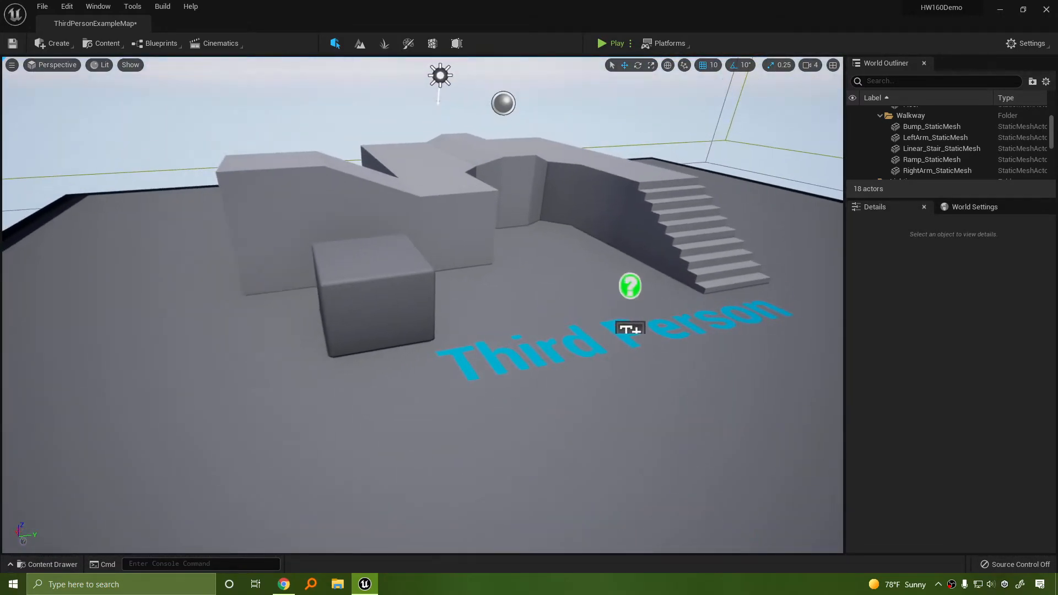
{"action": "left_click", "coordinate": [388, 298]}
{"action": "key", "text": "d"}
{"action": "right_click_drag", "start_coordinate": [528, 288], "coordinate": [474, 239]}
{"action": "key", "text": "Delete"}
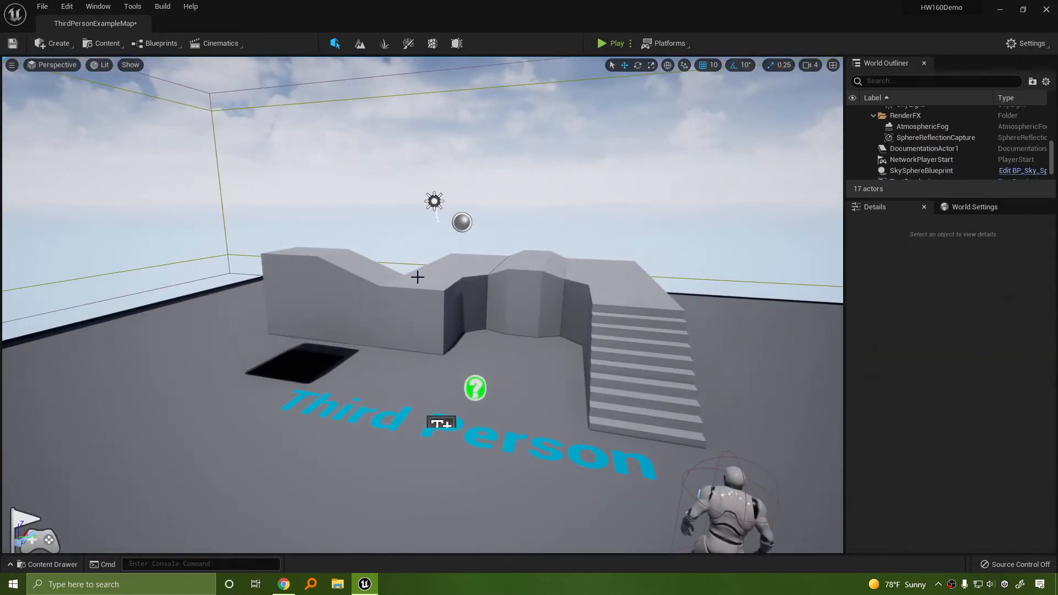
Step: Delete the walkway pieces one after another: ramp, left arm, bump, right arm and the linear stairs
{"action": "left_click", "coordinate": [354, 298]}
{"action": "key", "text": "Delete"}
{"action": "left_click", "coordinate": [439, 305]}
{"action": "key", "text": "Delete"}
{"action": "left_click", "coordinate": [517, 276]}
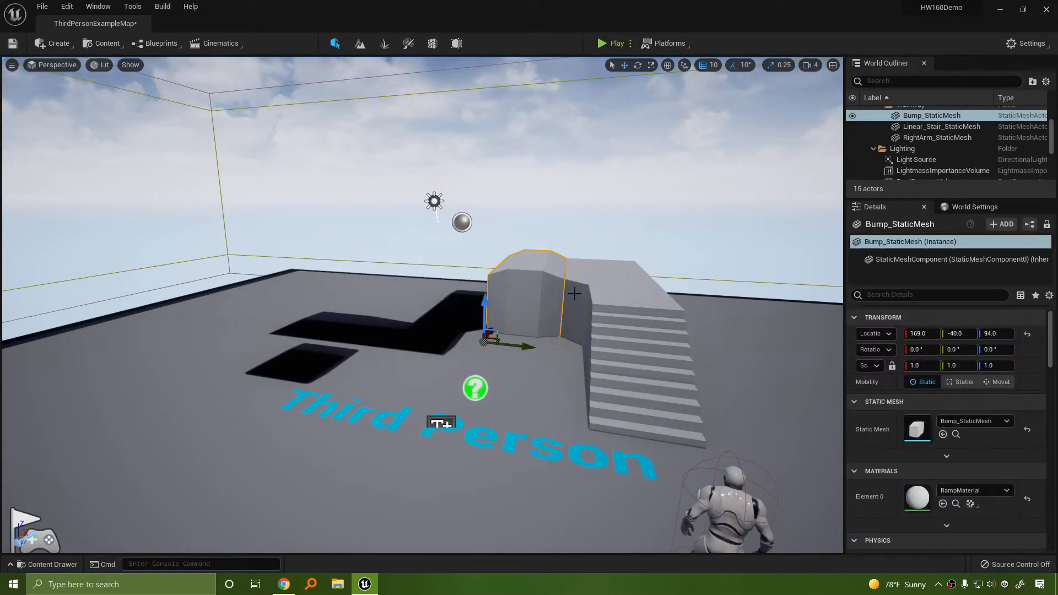
{"action": "key", "text": "Delete"}
{"action": "left_click", "coordinate": [610, 293]}
{"action": "key", "text": "Delete"}
{"action": "left_click", "coordinate": [666, 371]}
{"action": "key", "text": "Delete"}
Step: Inspect the dark shadow areas on the cleared floor and select the sphere reflection capture above it
{"action": "right_click_drag", "start_coordinate": [667, 371], "coordinate": [576, 410]}
{"action": "key", "text": "d"}
{"action": "key", "text": "s"}
{"action": "key", "text": "d"}
{"action": "right_click_drag", "start_coordinate": [713, 377], "coordinate": [656, 375]}
{"action": "key", "text": "s"}
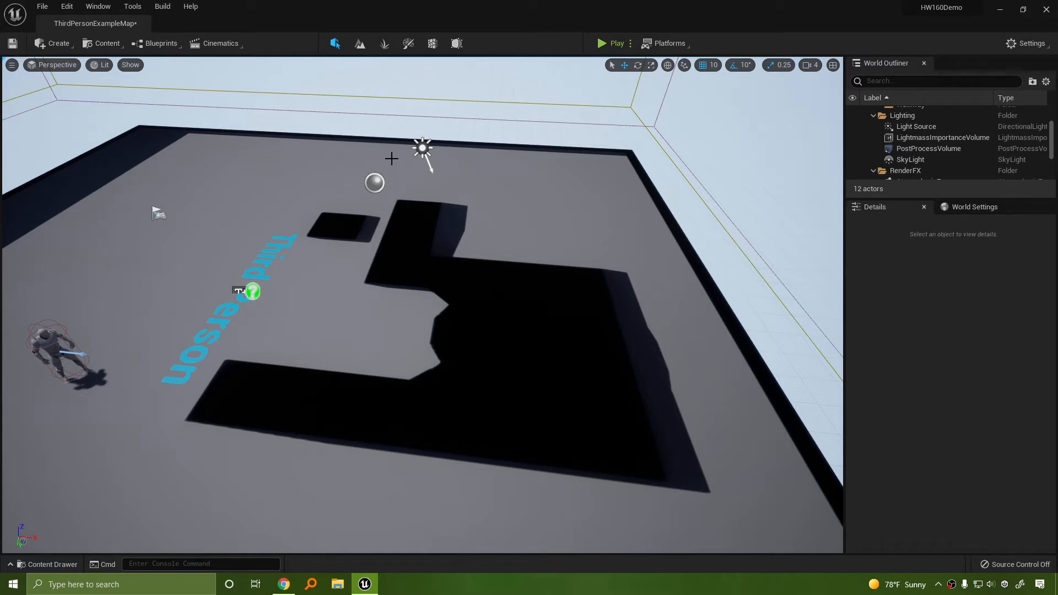
{"action": "left_click", "coordinate": [375, 183]}
{"action": "right_click_drag", "start_coordinate": [383, 191], "coordinate": [637, 323]}
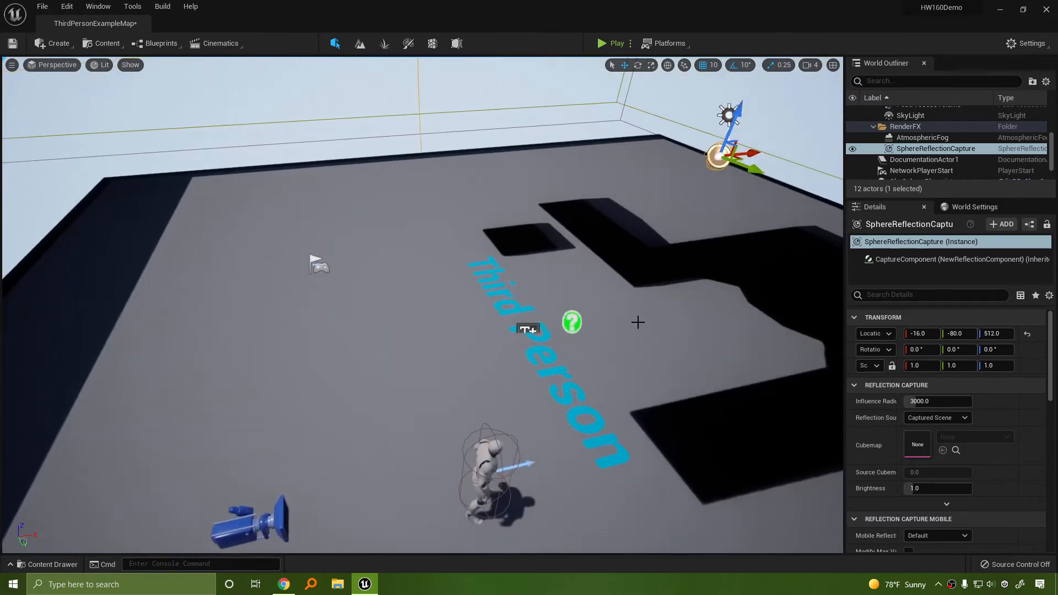
Step: Move the Third Person text along the X axis to 1150, at the far edge of the floor
{"action": "left_click", "coordinate": [533, 330]}
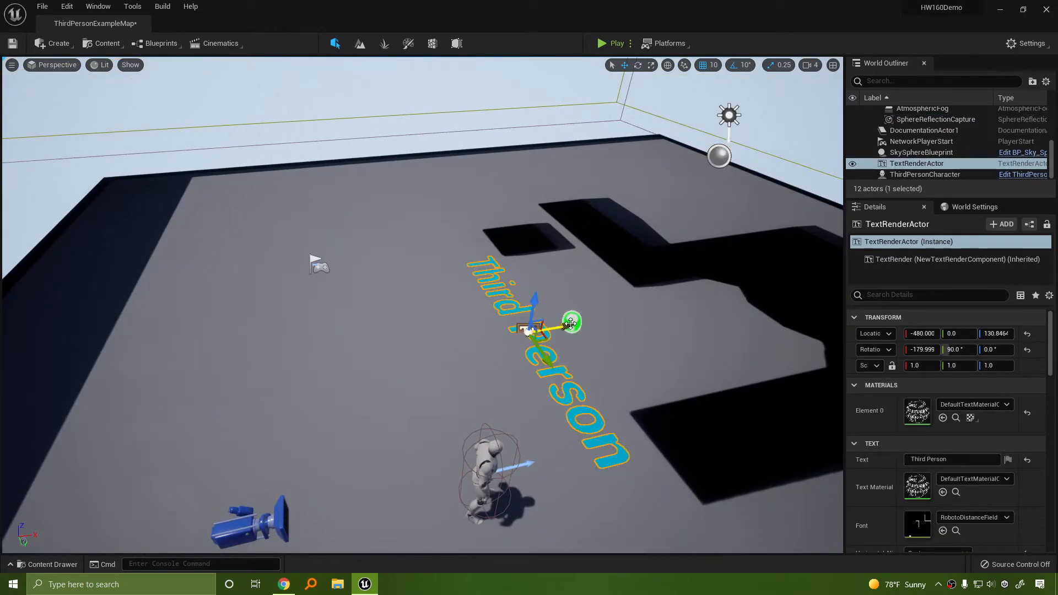
{"action": "left_click_drag", "start_coordinate": [563, 328], "coordinate": [774, 295], "text": "shift"}
{"action": "left_click_drag", "start_coordinate": [6, 202], "coordinate": [17, 201], "text": "shift"}
{"action": "left_click_drag", "start_coordinate": [556, 331], "coordinate": [557, 343], "text": "shift"}
{"action": "right_click_drag", "start_coordinate": [558, 343], "coordinate": [689, 356]}
{"action": "key", "text": "a"}
{"action": "mouse_move", "coordinate": [463, 446]}
{"action": "right_mouse_down"}
{"action": "mouse_move", "coordinate": [490, 408]}
{"action": "mouse_move", "coordinate": [463, 447]}
{"action": "right_mouse_up"}
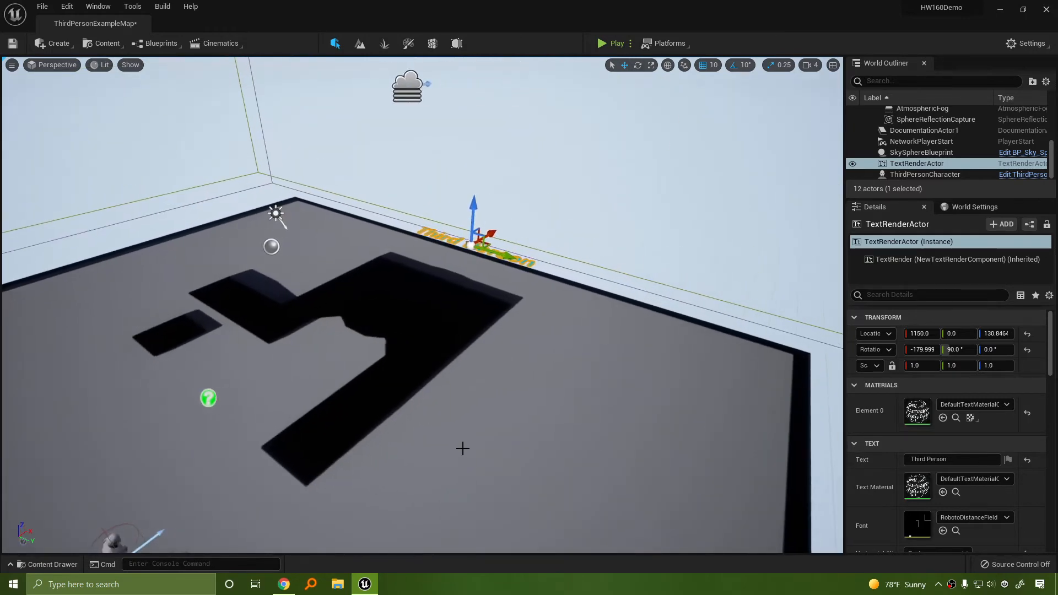
Step: Examine the baked shadow patches around the floor, checking the Floor and AtmosphericFog actors by selecting them
{"action": "left_click", "coordinate": [545, 478]}
{"action": "right_click_drag", "start_coordinate": [546, 477], "coordinate": [441, 452]}
{"action": "key", "text": "w"}
{"action": "key", "text": "s"}
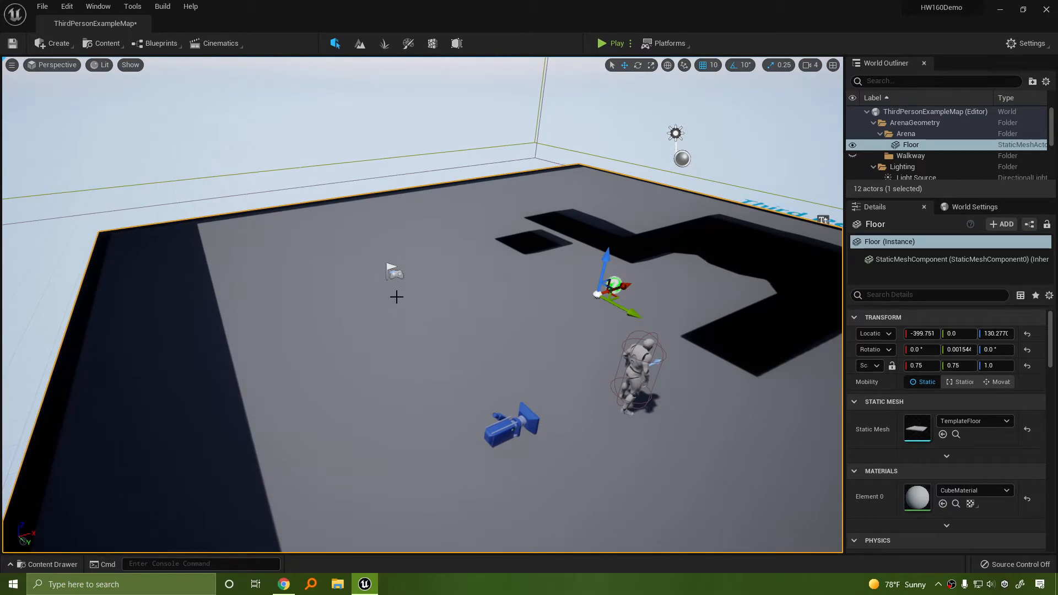
{"action": "right_click_drag", "start_coordinate": [466, 286], "coordinate": [515, 243]}
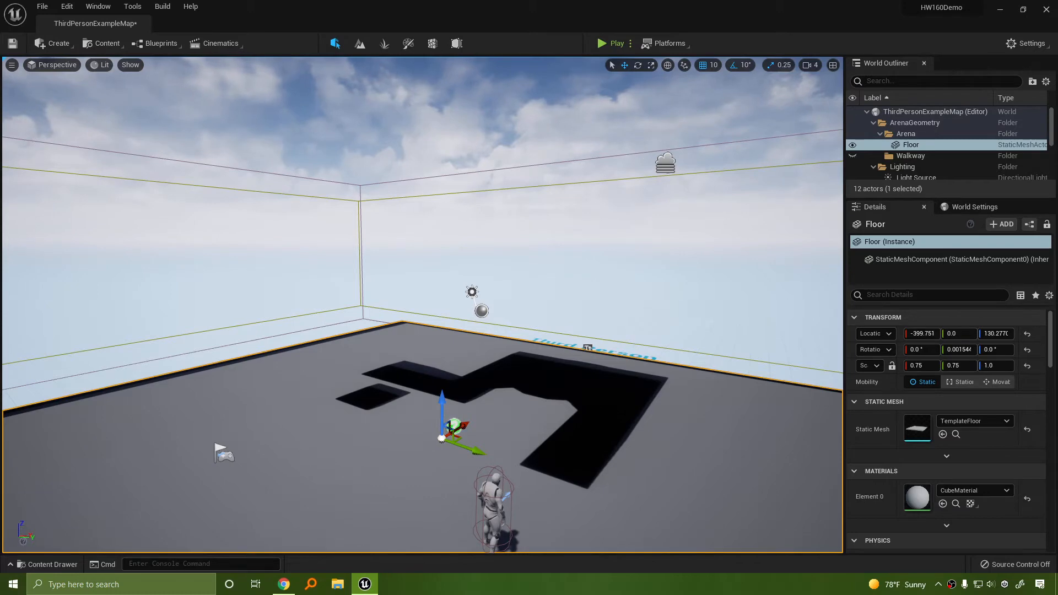
{"action": "left_click", "coordinate": [665, 164]}
{"action": "right_click_drag", "start_coordinate": [656, 368], "coordinate": [591, 415]}
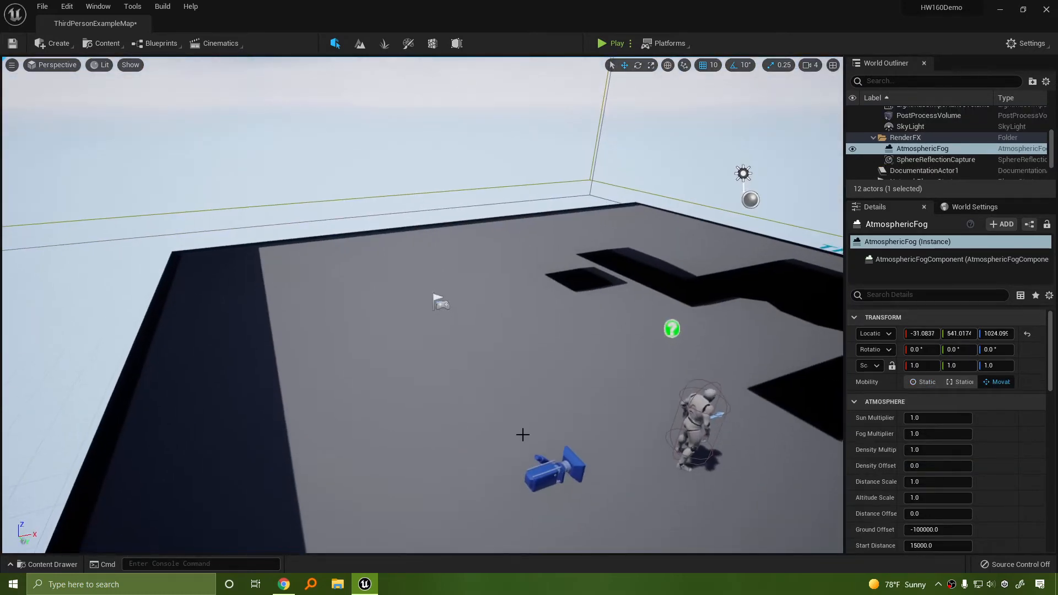
{"action": "left_click", "coordinate": [523, 434]}
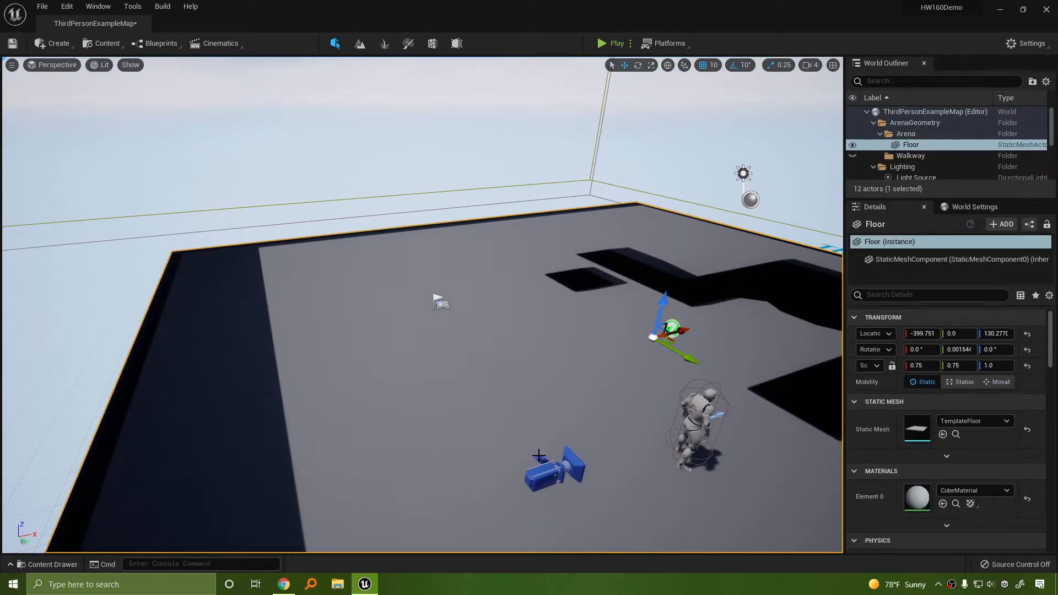
{"action": "right_click_drag", "start_coordinate": [539, 454], "coordinate": [484, 414]}
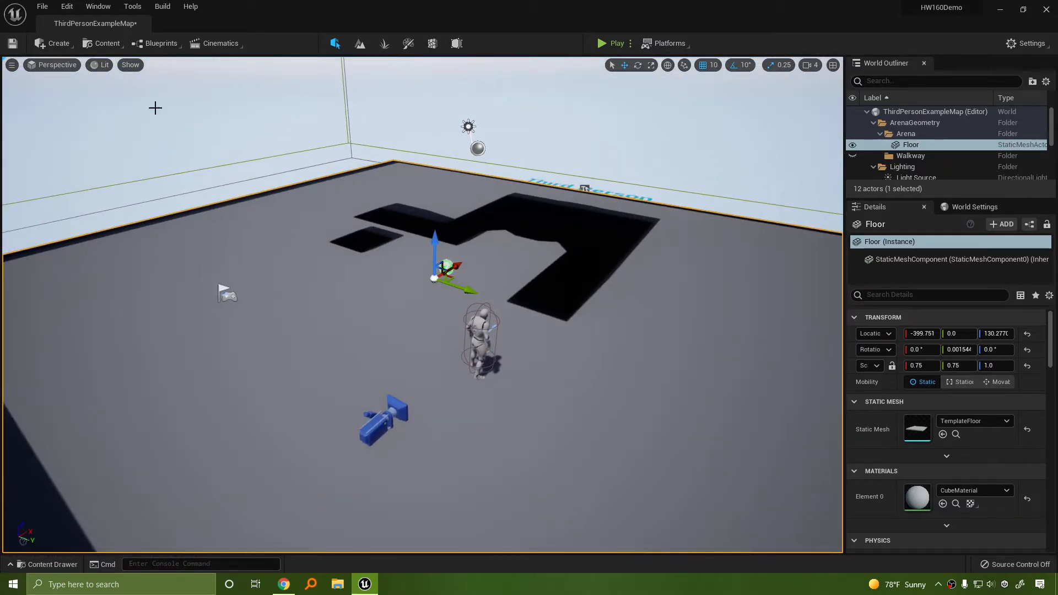
Step: Build only the lighting for the level and look over the floor
{"action": "left_click", "coordinate": [172, 9]}
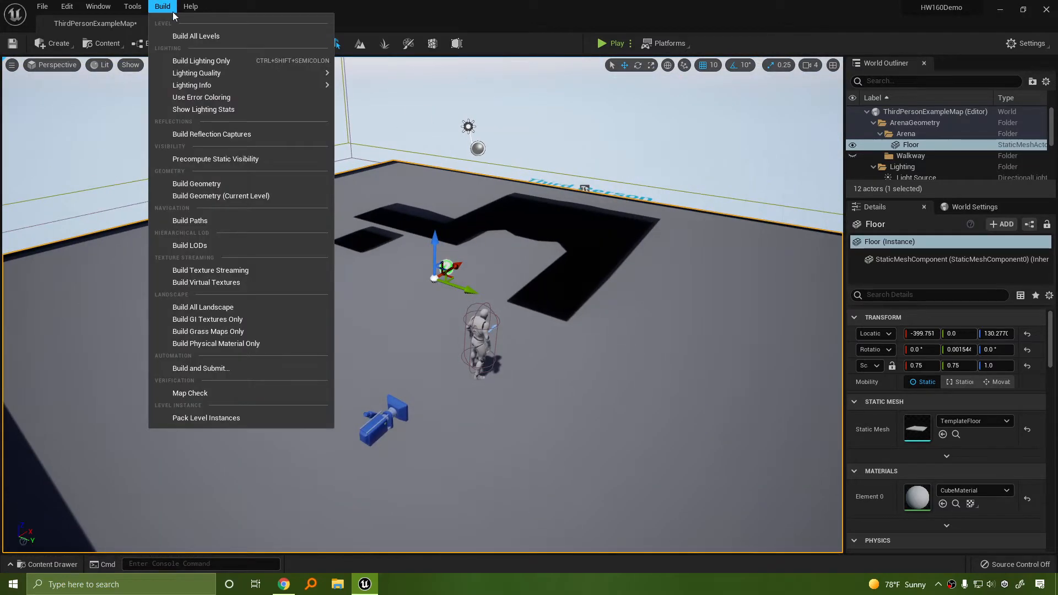
{"action": "left_click", "coordinate": [229, 62]}
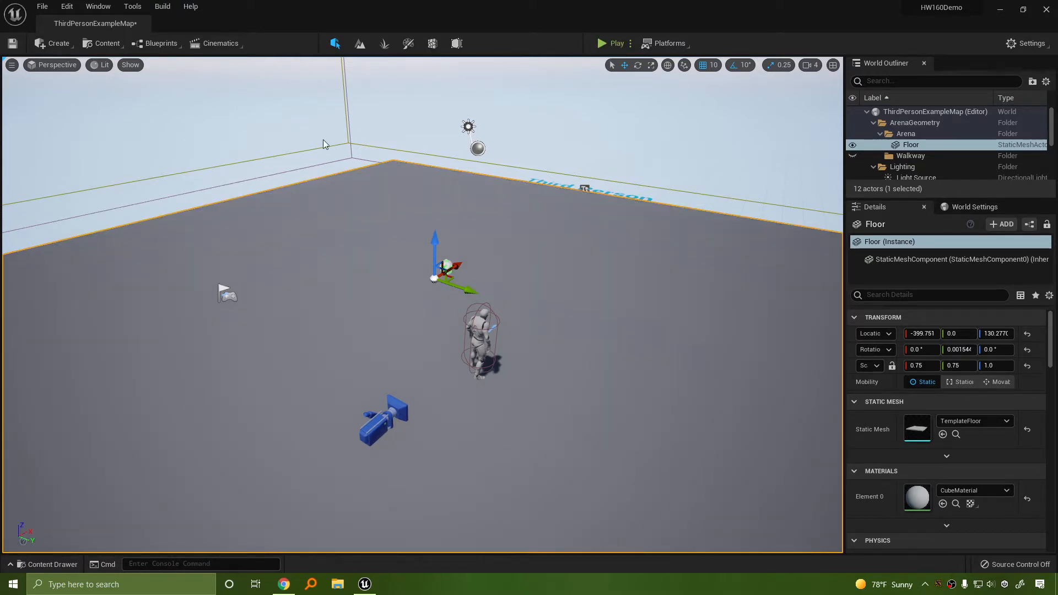
{"action": "right_click_drag", "start_coordinate": [636, 232], "coordinate": [641, 254]}
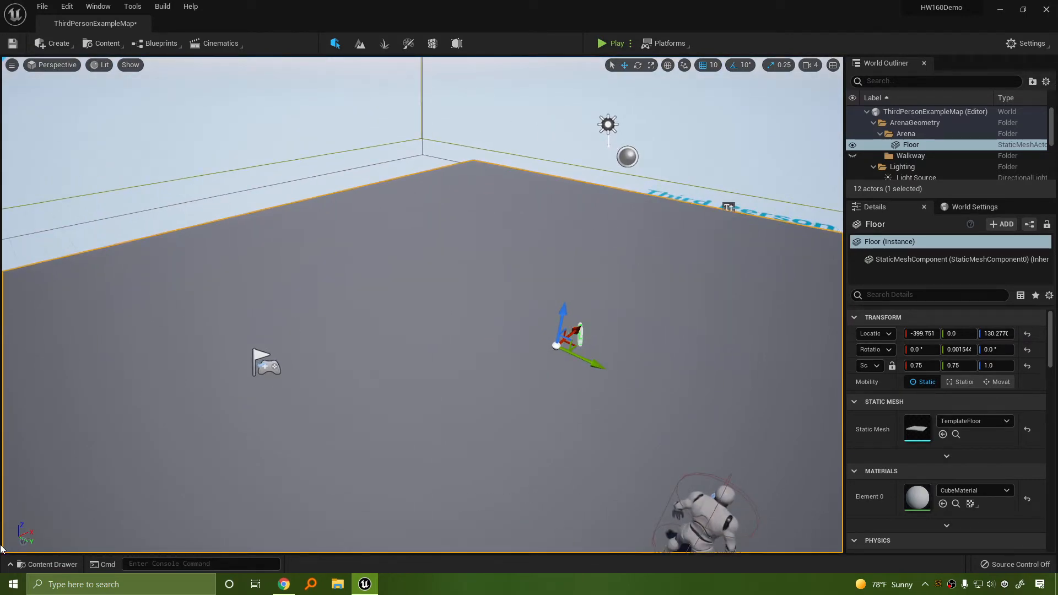
Step: Show and hide the Content Drawer several times to view the project's content folders
{"action": "left_click", "coordinate": [37, 565]}
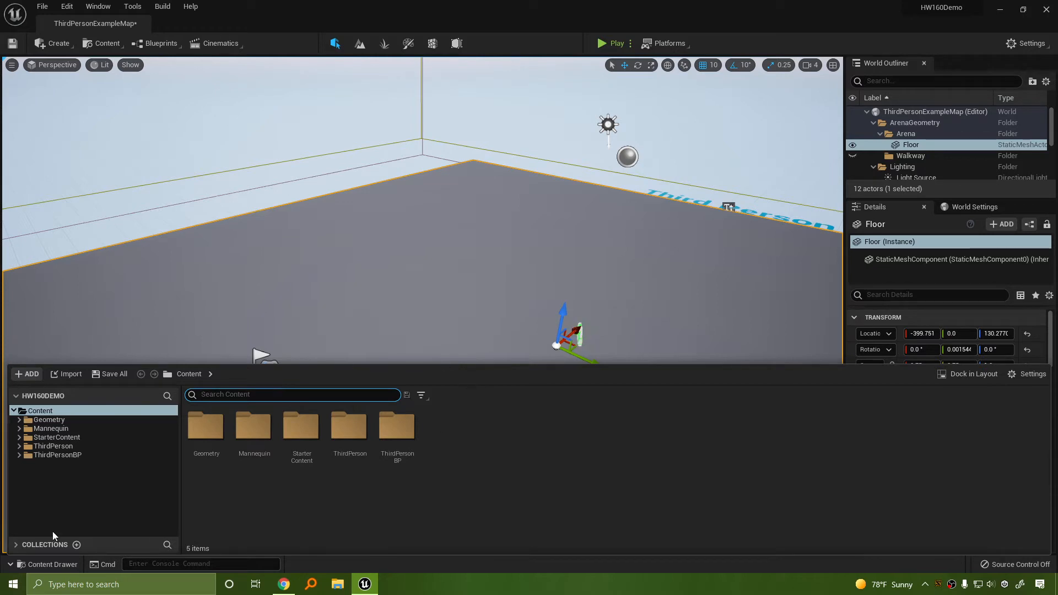
{"action": "left_click", "coordinate": [45, 564]}
{"action": "left_click", "coordinate": [45, 564]}
{"action": "left_click", "coordinate": [44, 564]}
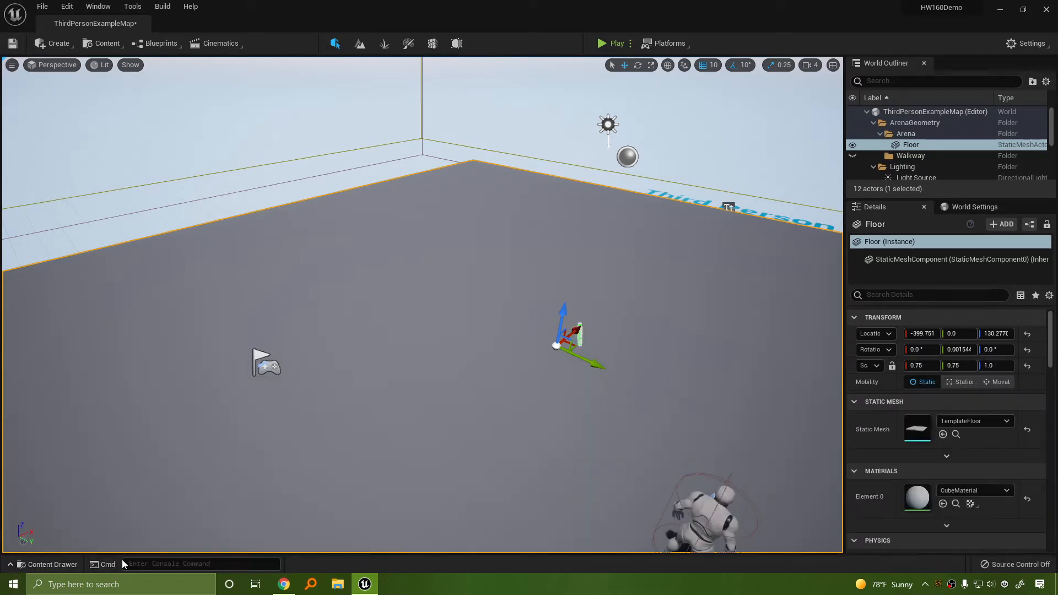
{"action": "left_click", "coordinate": [39, 566]}
{"action": "key", "text": "ctrl+space"}
{"action": "key", "text": "ctrl+space"}
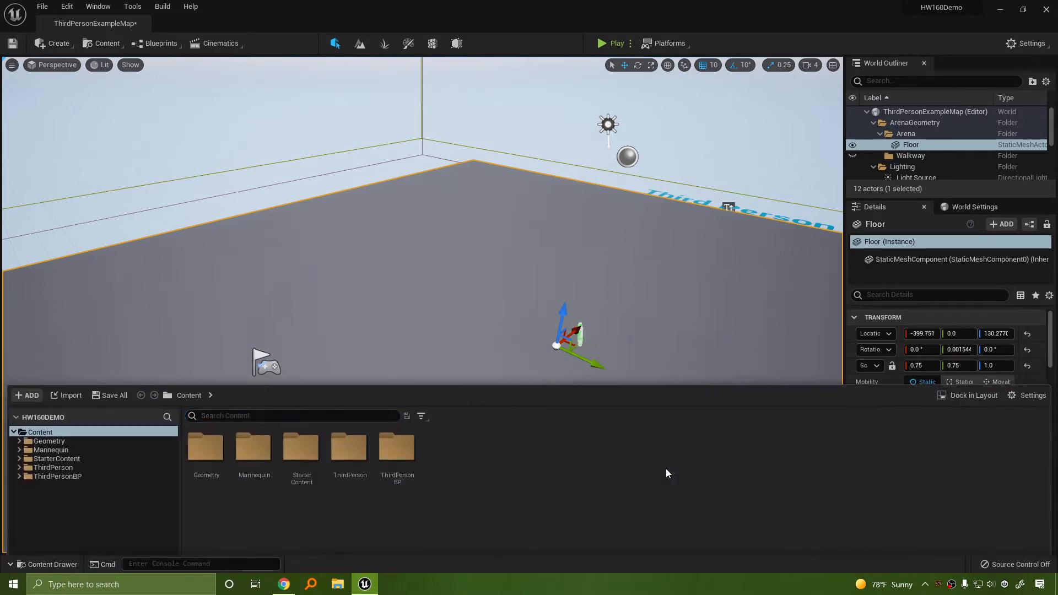
{"action": "key", "text": "ctrl+space"}
{"action": "key", "text": "ctrl+space"}
{"action": "key", "text": "ctrl+space"}
{"action": "key", "text": "ctrl+space"}
{"action": "key", "text": "ctrl+space"}
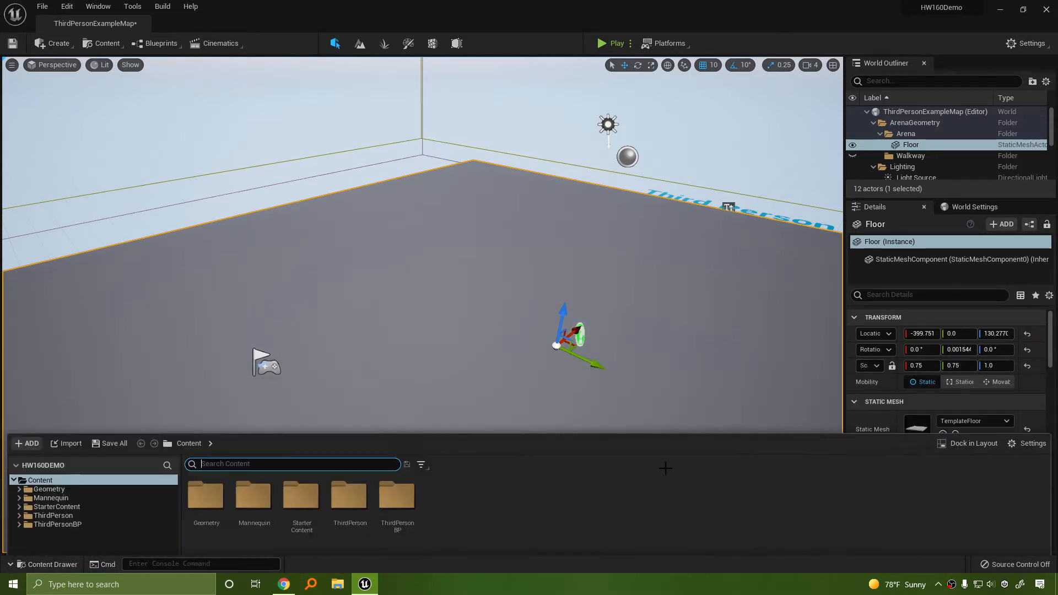
{"action": "key", "text": "ctrl+space"}
{"action": "key", "text": "ctrl+space"}
{"action": "key", "text": "ctrl+space"}
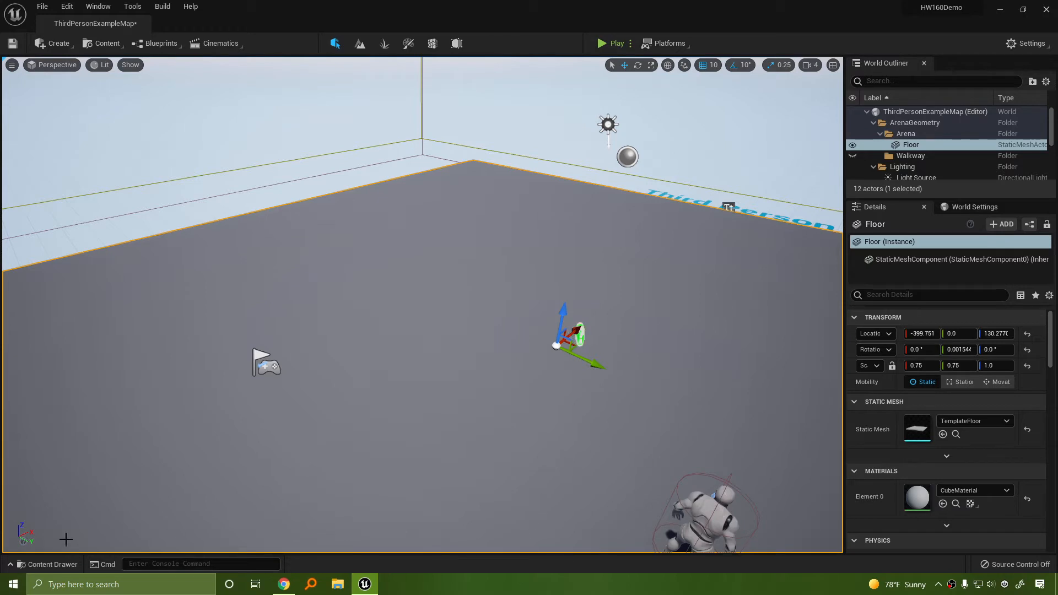
{"action": "key", "text": "ctrl+space"}
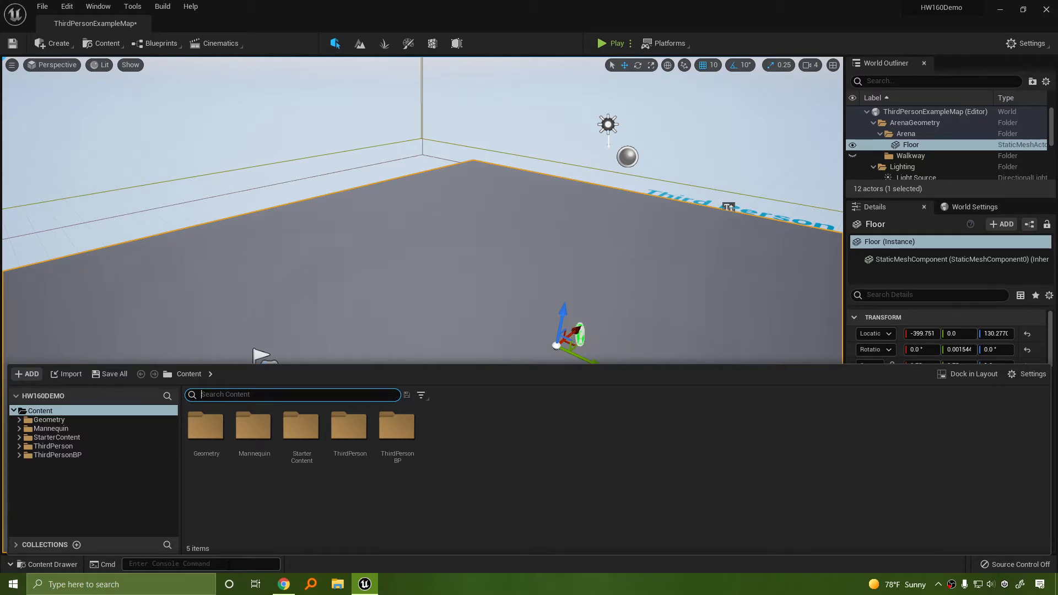
{"action": "key", "text": "ctrl+space"}
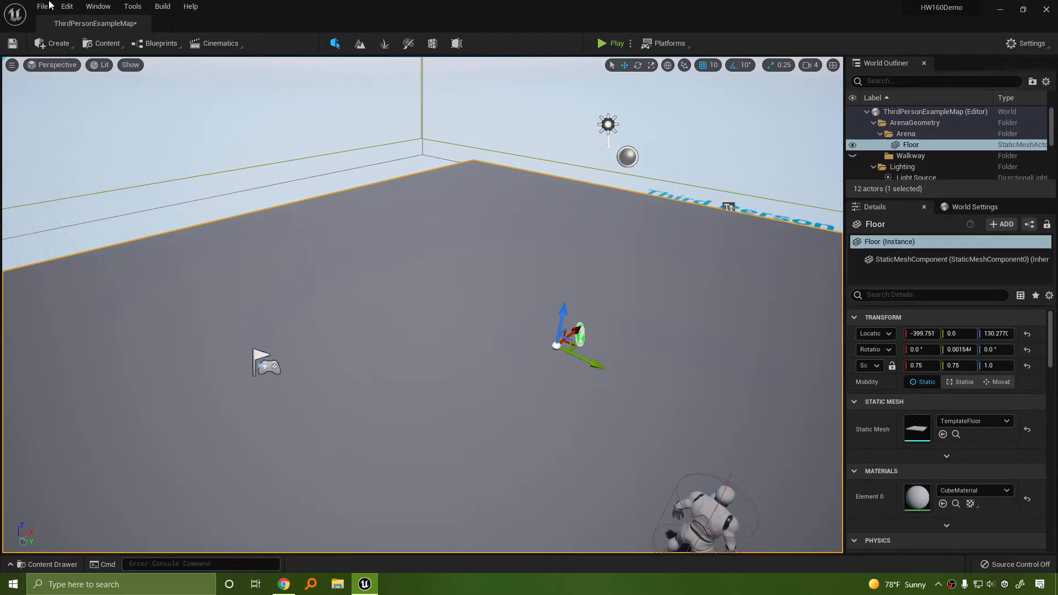
{"action": "right_click_drag", "start_coordinate": [397, 287], "coordinate": [436, 262]}
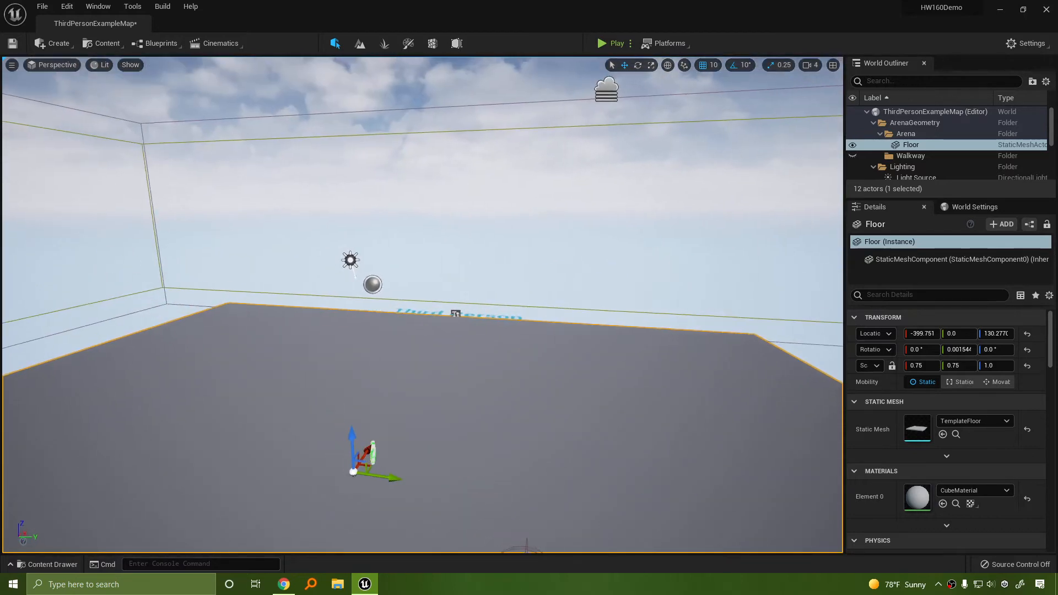
{"action": "right_click_drag", "start_coordinate": [408, 539], "coordinate": [386, 533]}
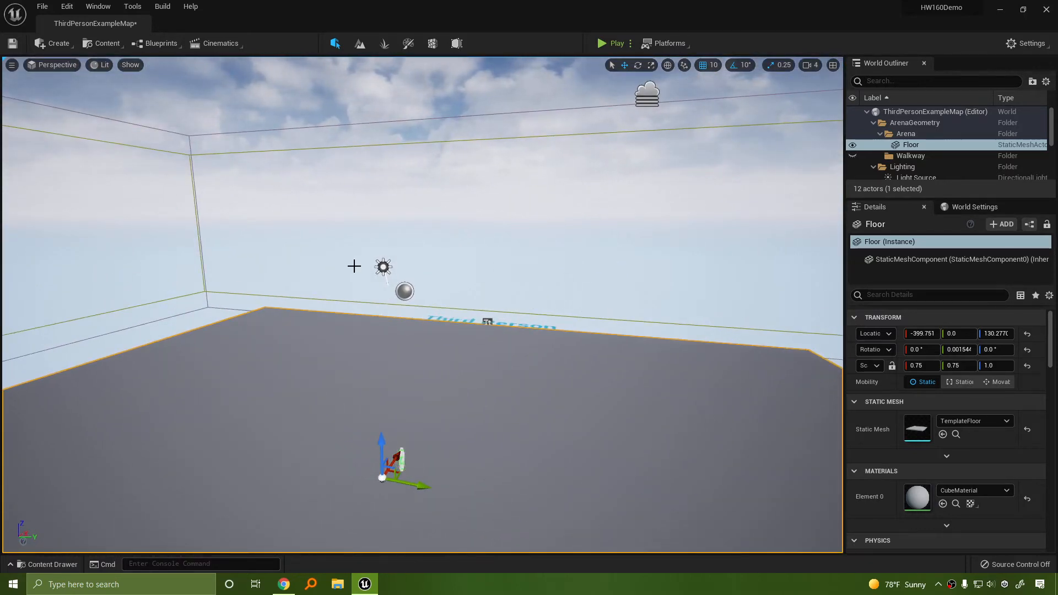
{"action": "left_click", "coordinate": [42, 7]}
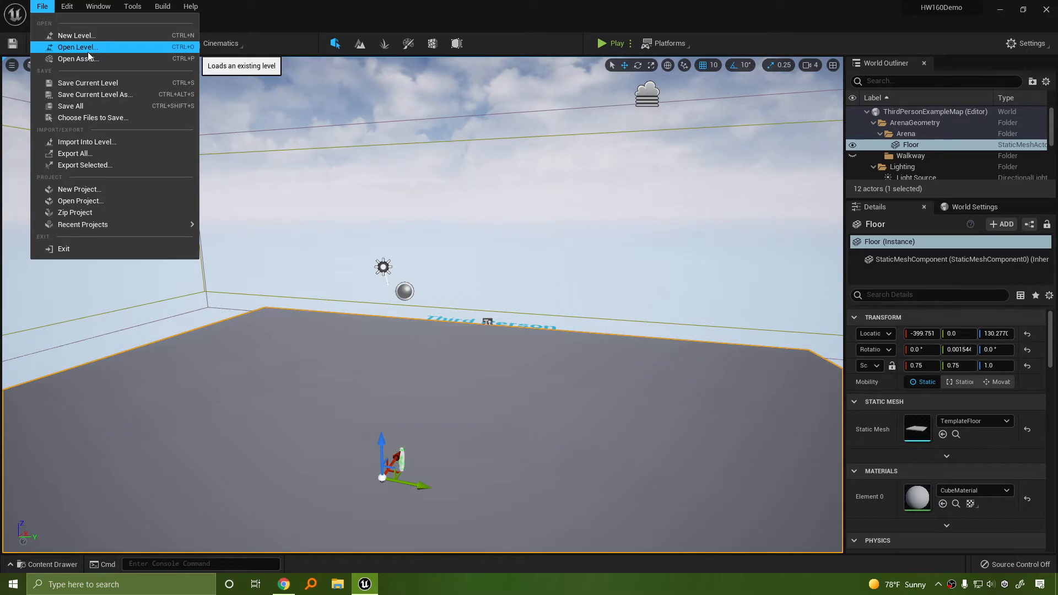
Step: Open the Content Drawer, then collapse and re-expand the HW160Demo folder tree to view the project's content
{"action": "left_click", "coordinate": [55, 567]}
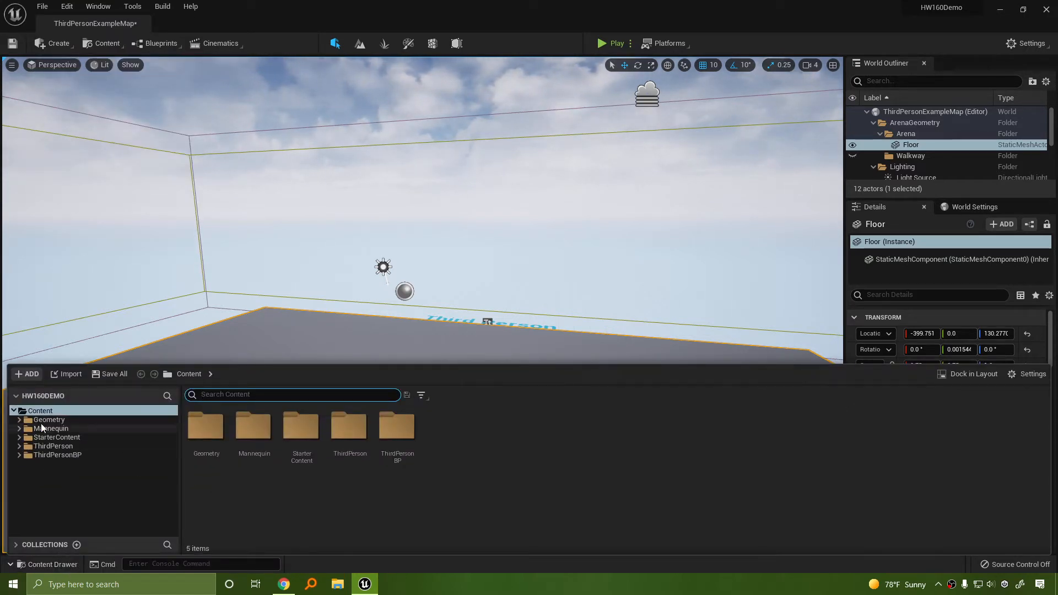
{"action": "left_click", "coordinate": [52, 396]}
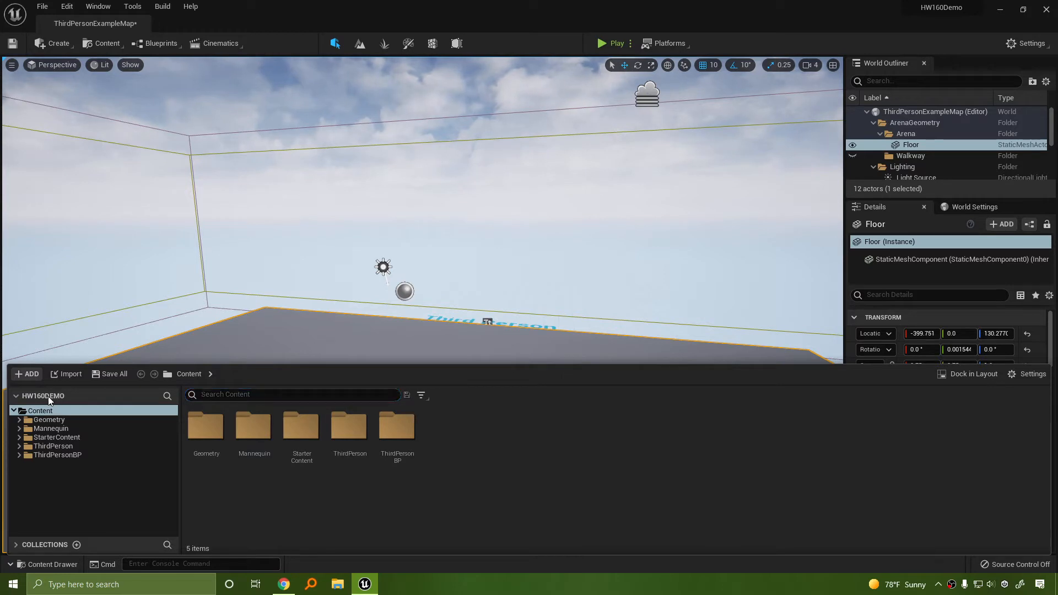
{"action": "left_click", "coordinate": [17, 395]}
{"action": "left_click", "coordinate": [15, 396]}
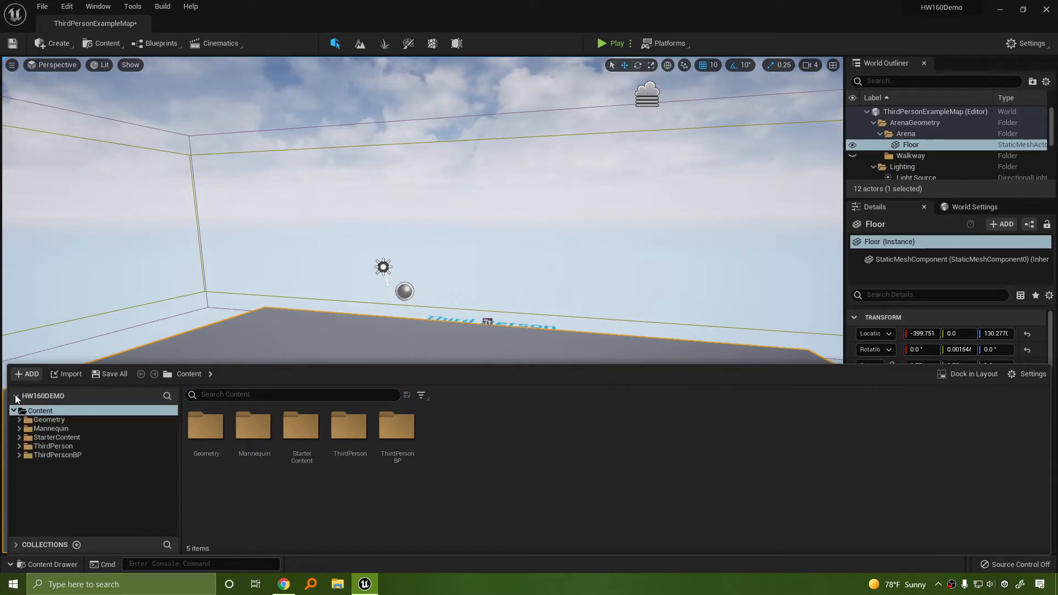
{"action": "left_click", "coordinate": [15, 396]}
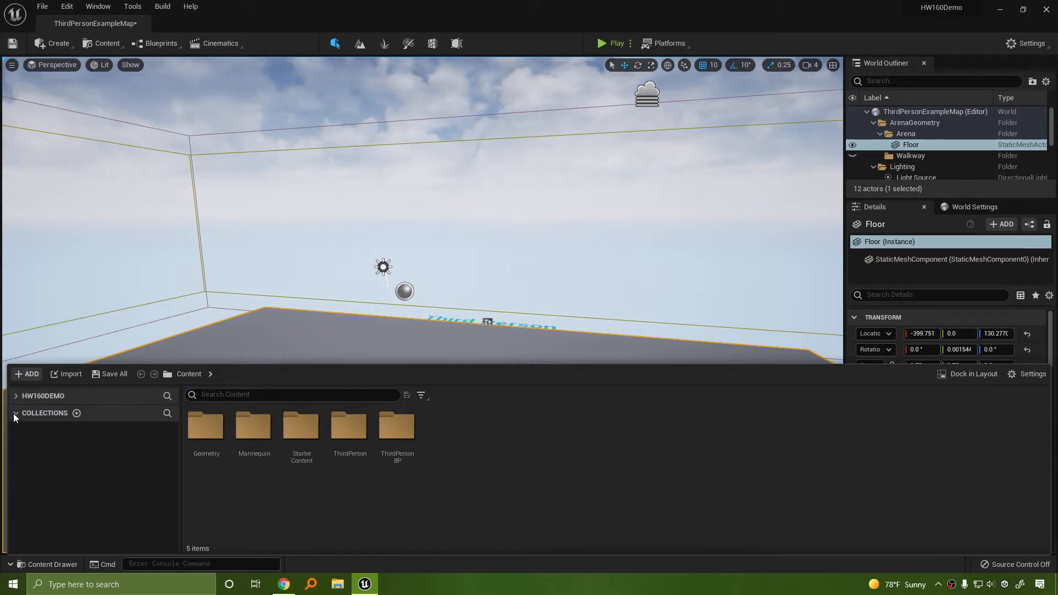
{"action": "left_click", "coordinate": [15, 396]}
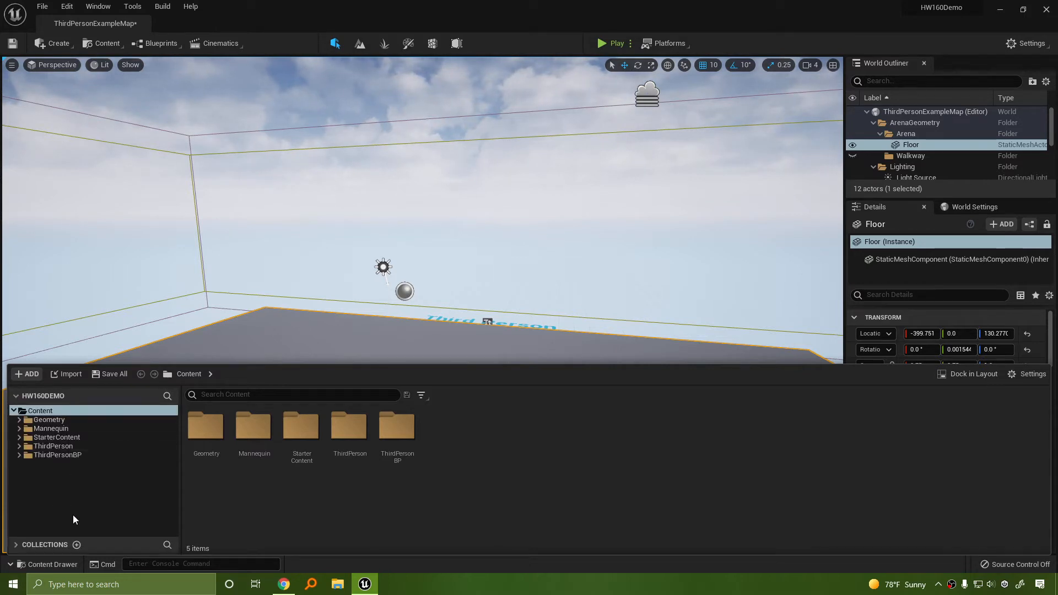
Step: Show the project's Content folder in File Explorer and maximize that window
{"action": "right_click", "coordinate": [43, 411]}
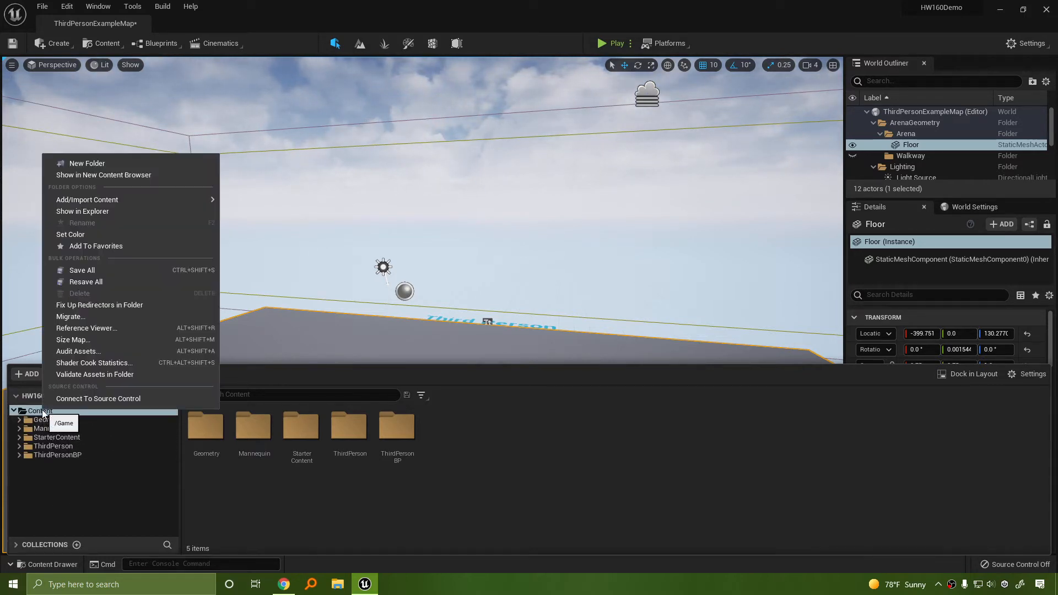
{"action": "left_click", "coordinate": [101, 212]}
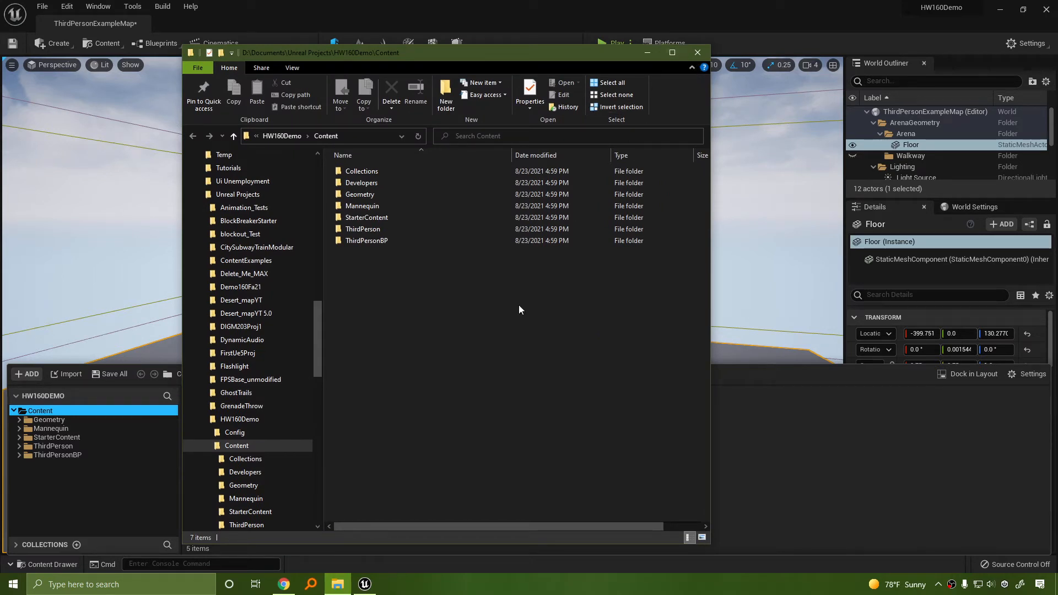
{"action": "left_click", "coordinate": [672, 53]}
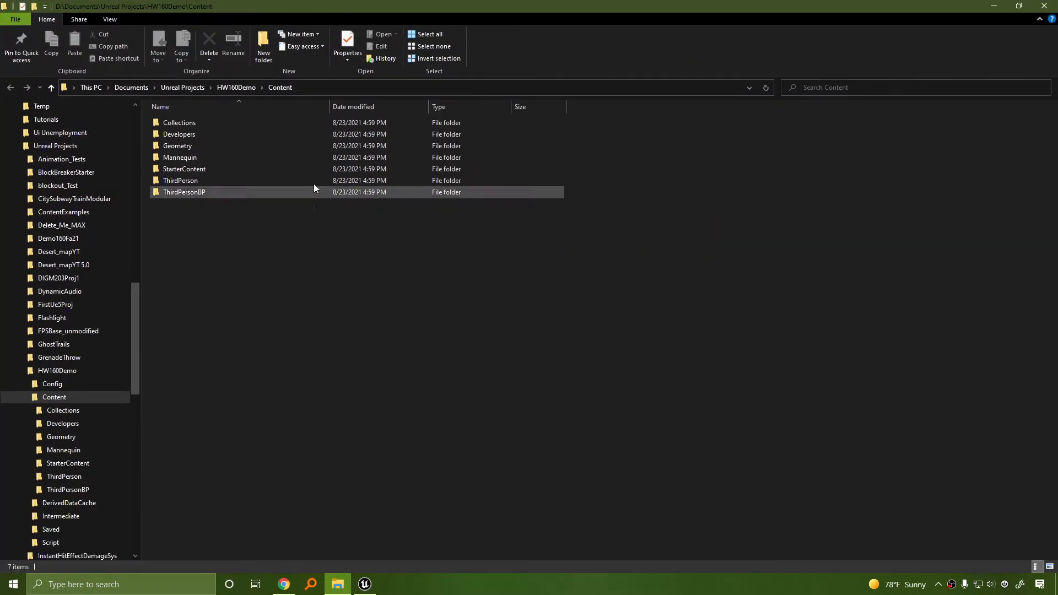
Step: Browse up to the HW160Demo project folder to view its files, and on to the Unreal Projects folder
{"action": "left_click", "coordinate": [232, 91]}
{"action": "left_click_drag", "start_coordinate": [236, 342], "coordinate": [147, 100]}
{"action": "left_click", "coordinate": [362, 313]}
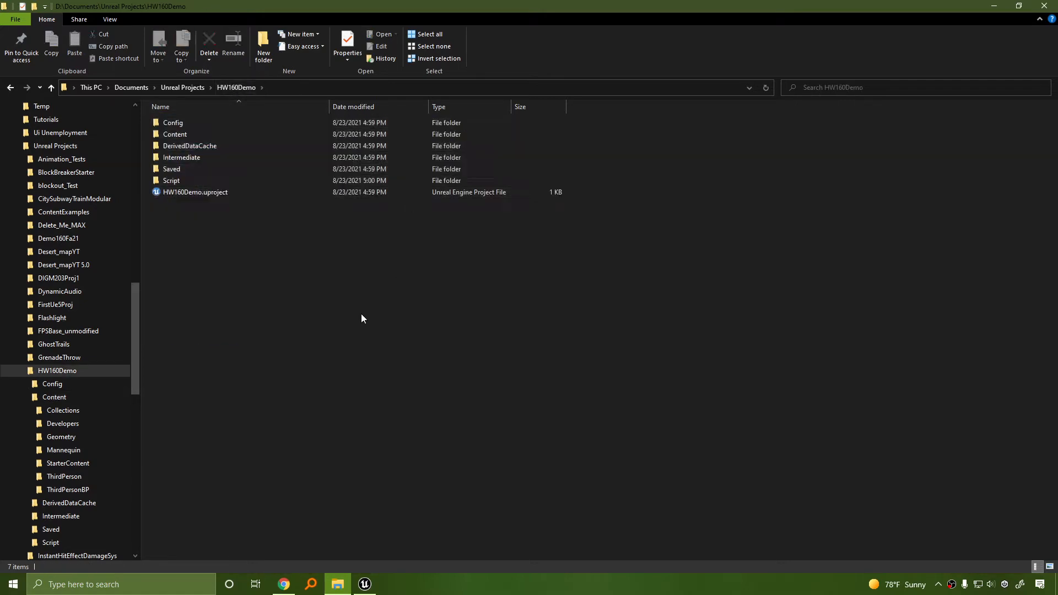
{"action": "left_click", "coordinate": [191, 88]}
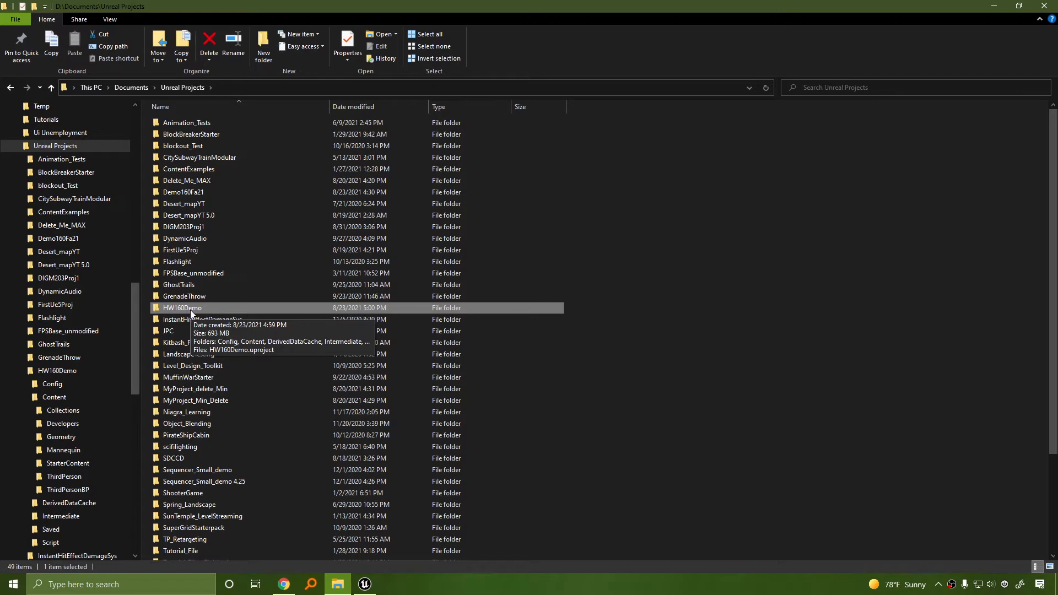
Step: View the files inside the HW160Demo project folder, checking the folder's options in Unreal Projects in between
{"action": "double_click", "coordinate": [191, 309]}
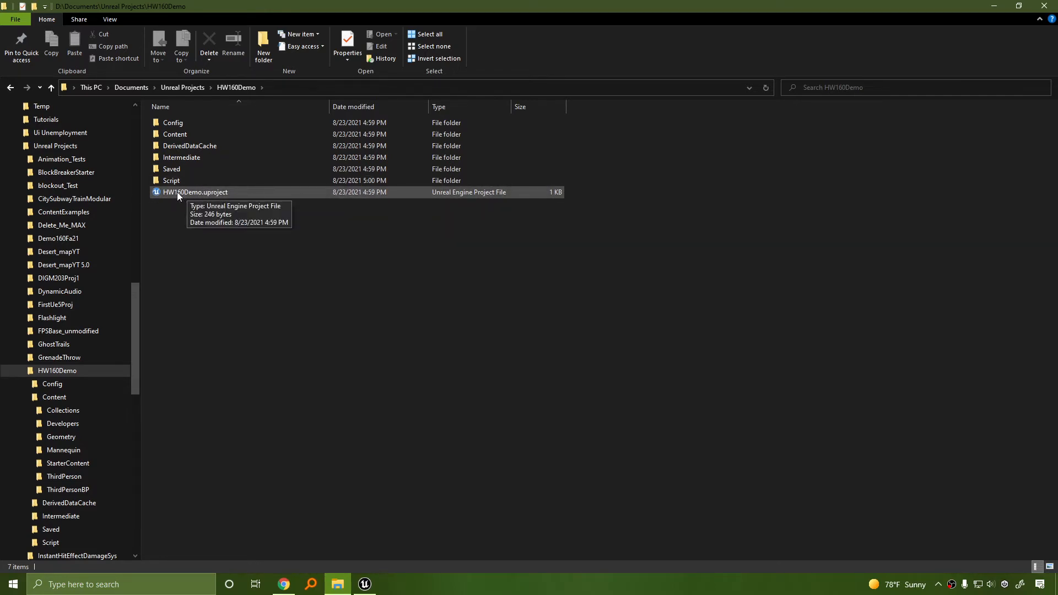
{"action": "left_click", "coordinate": [183, 89]}
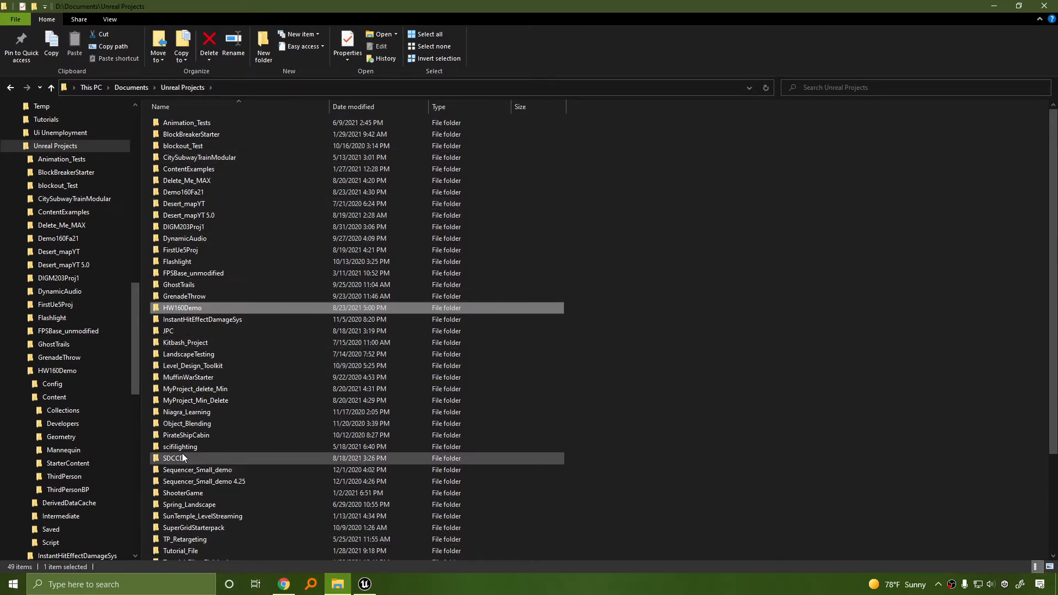
{"action": "right_click", "coordinate": [194, 308]}
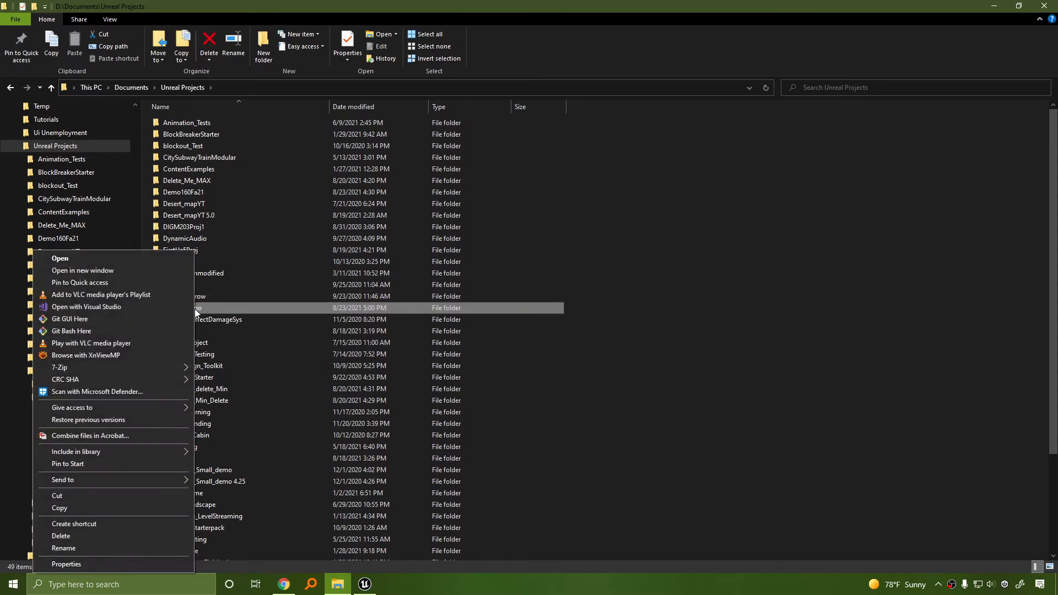
{"action": "left_click", "coordinate": [384, 4]}
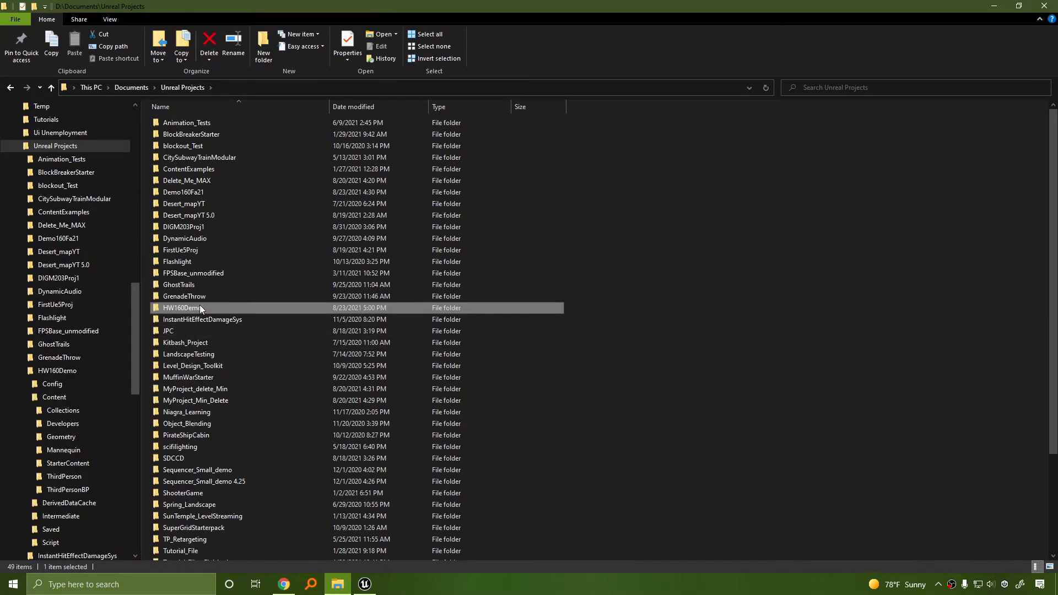
{"action": "double_click", "coordinate": [200, 306]}
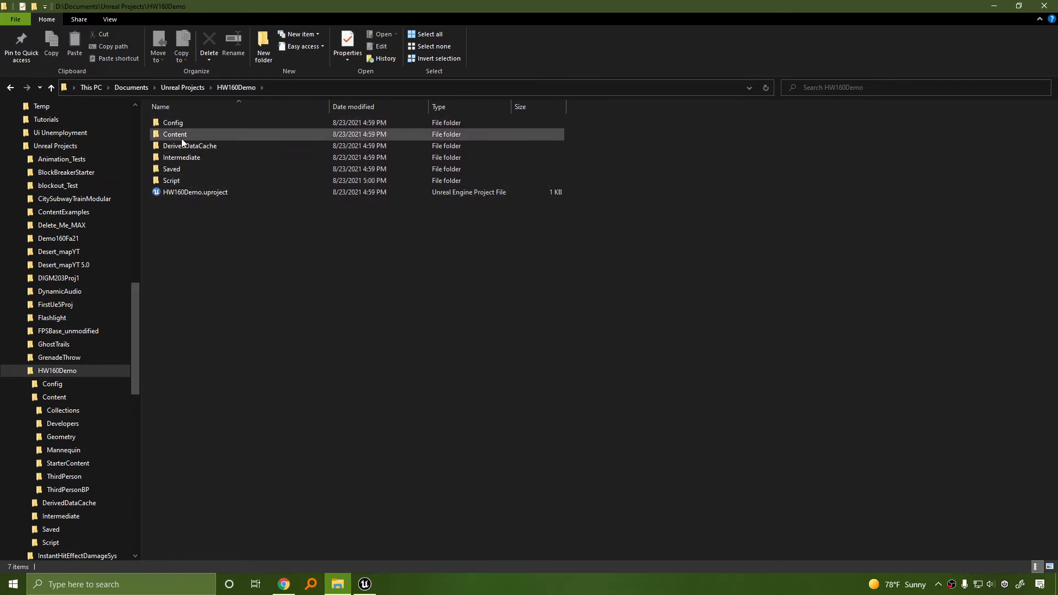
Step: Switch to Unreal Editor and view the options for saving the current level
{"action": "left_click", "coordinate": [365, 584]}
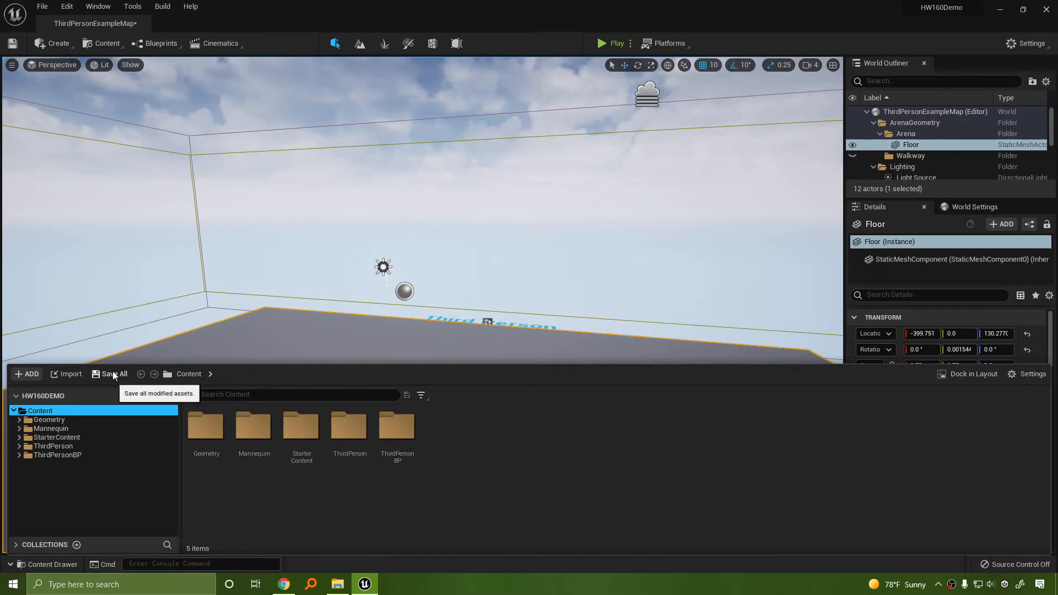
{"action": "left_click", "coordinate": [42, 6]}
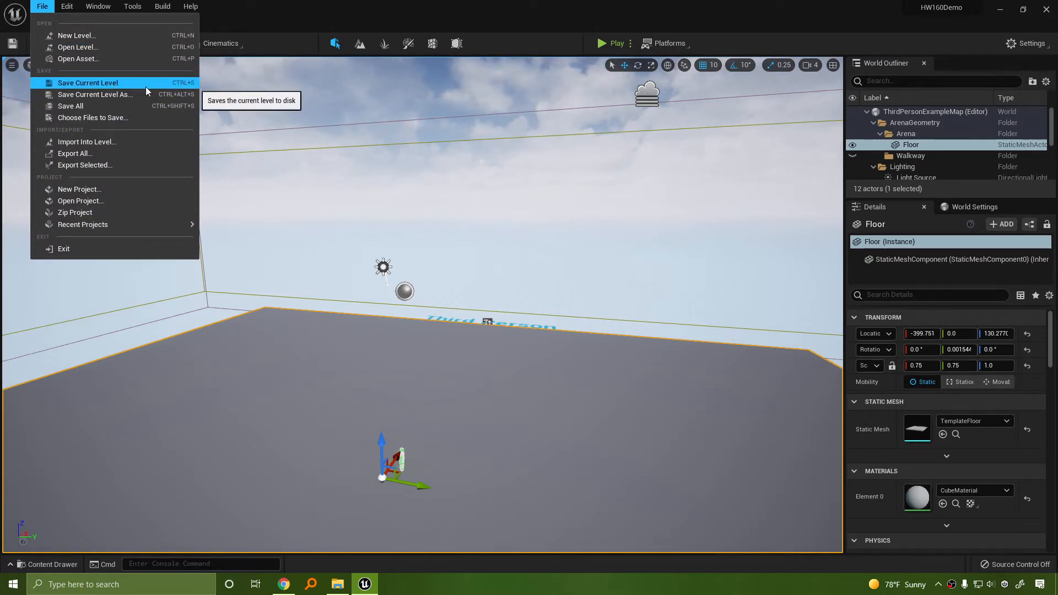
{"action": "left_click", "coordinate": [117, 94]}
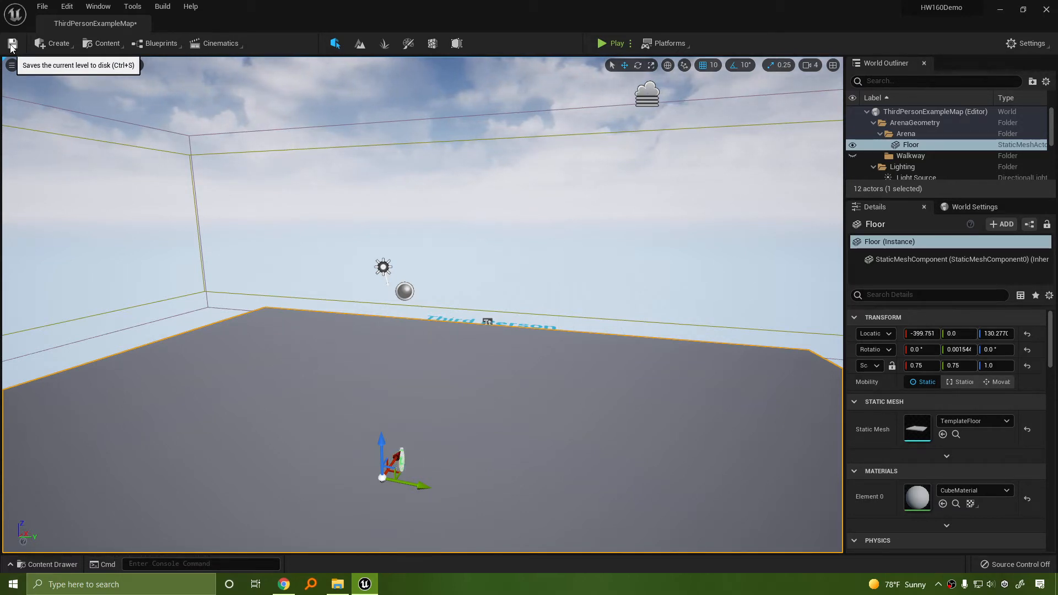
Step: Show and hide the Content Drawer to look over the project's top-level content folders
{"action": "left_click", "coordinate": [65, 563]}
{"action": "left_click", "coordinate": [65, 563]}
{"action": "left_click", "coordinate": [69, 563]}
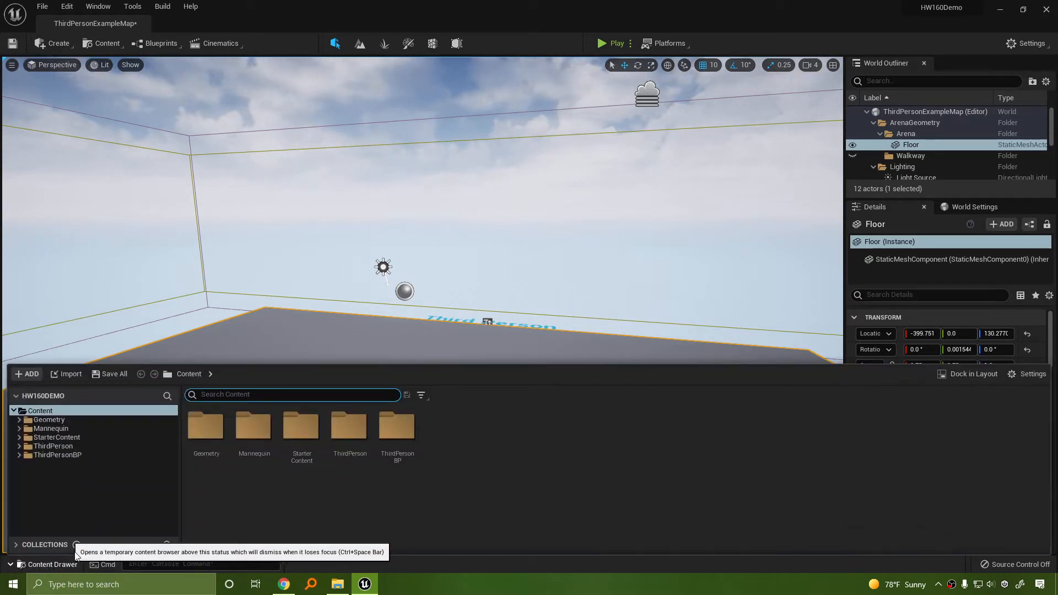
{"action": "left_click", "coordinate": [39, 564]}
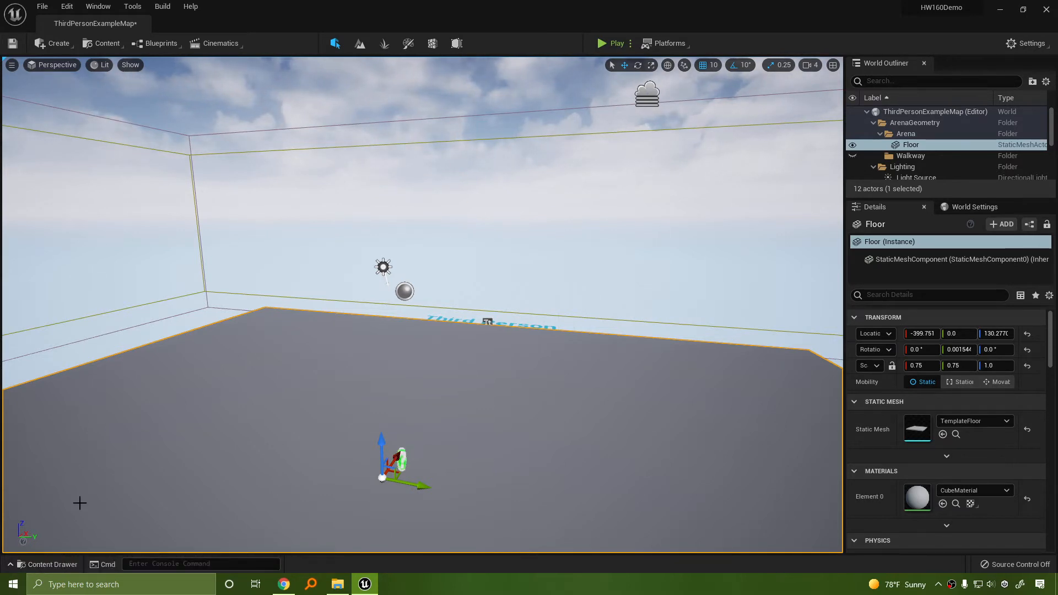
Step: Create a folder named New_Stuff inside the project's Content folder
{"action": "left_click", "coordinate": [33, 564]}
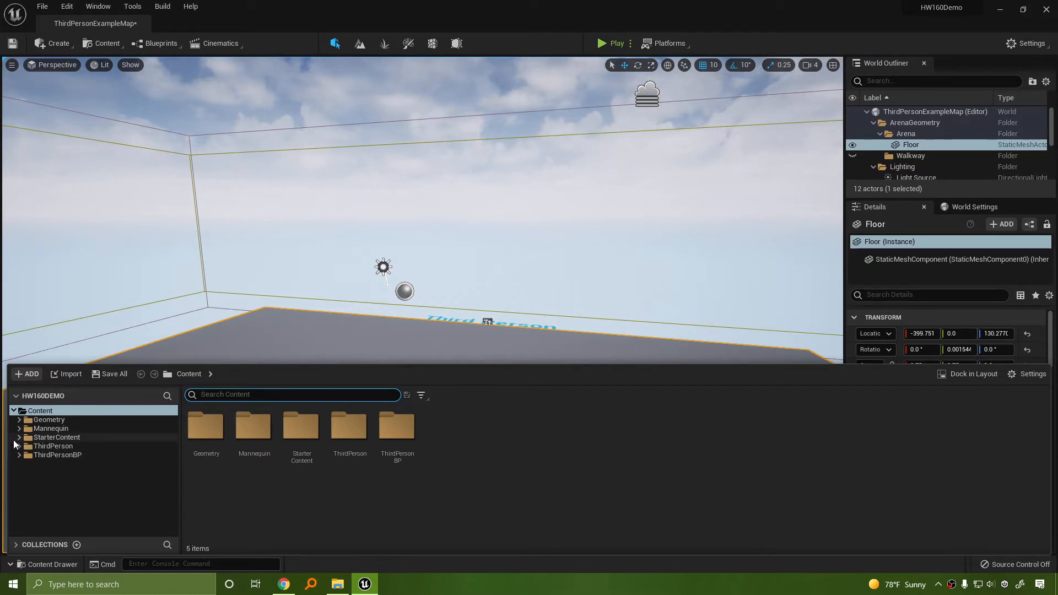
{"action": "left_click", "coordinate": [81, 489]}
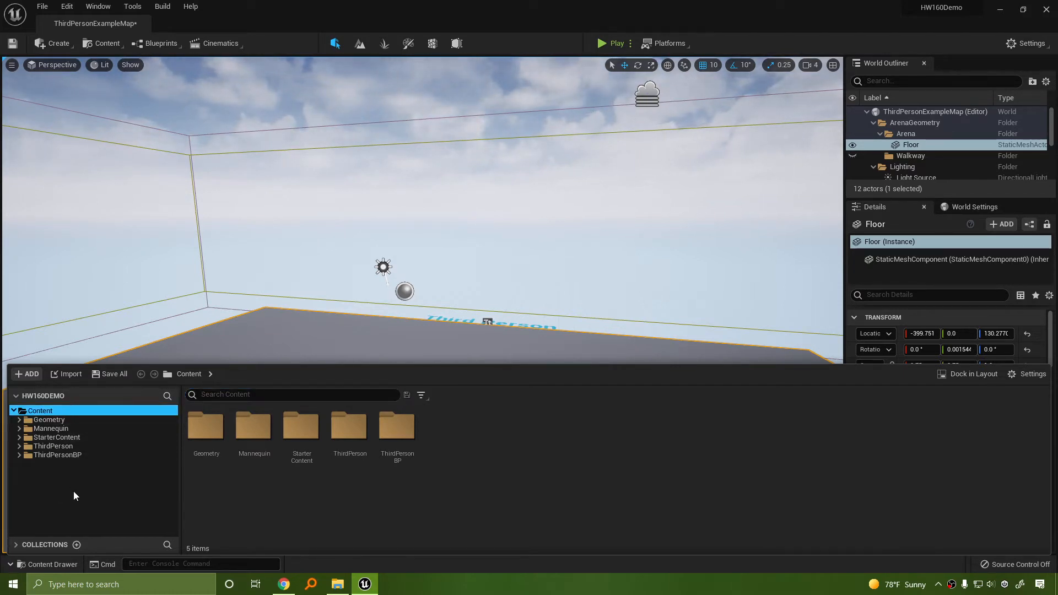
{"action": "right_click", "coordinate": [75, 498]}
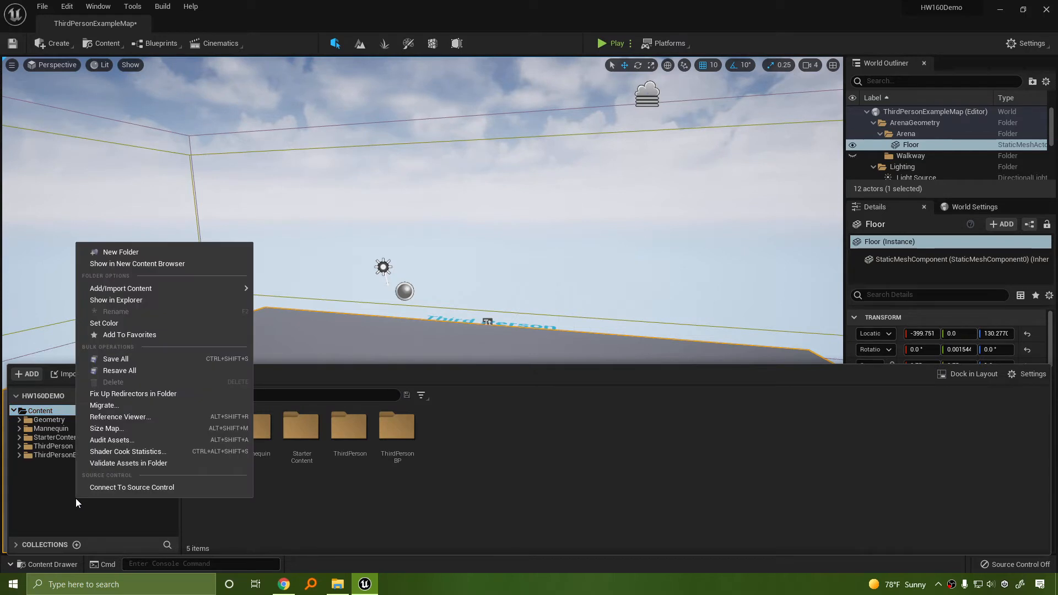
{"action": "left_click", "coordinate": [166, 251]}
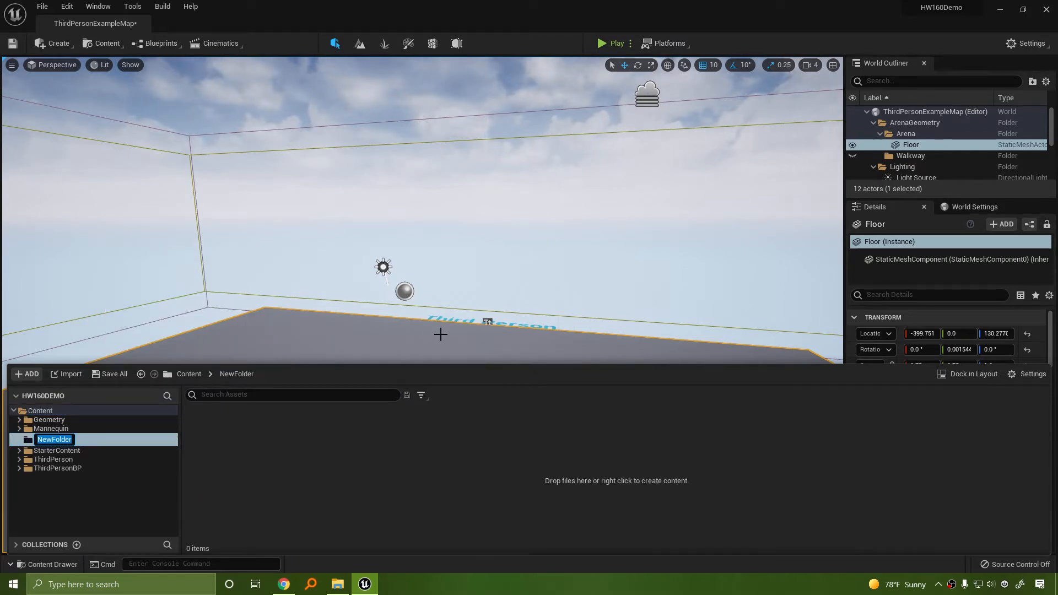
{"action": "type", "text": "New S"}
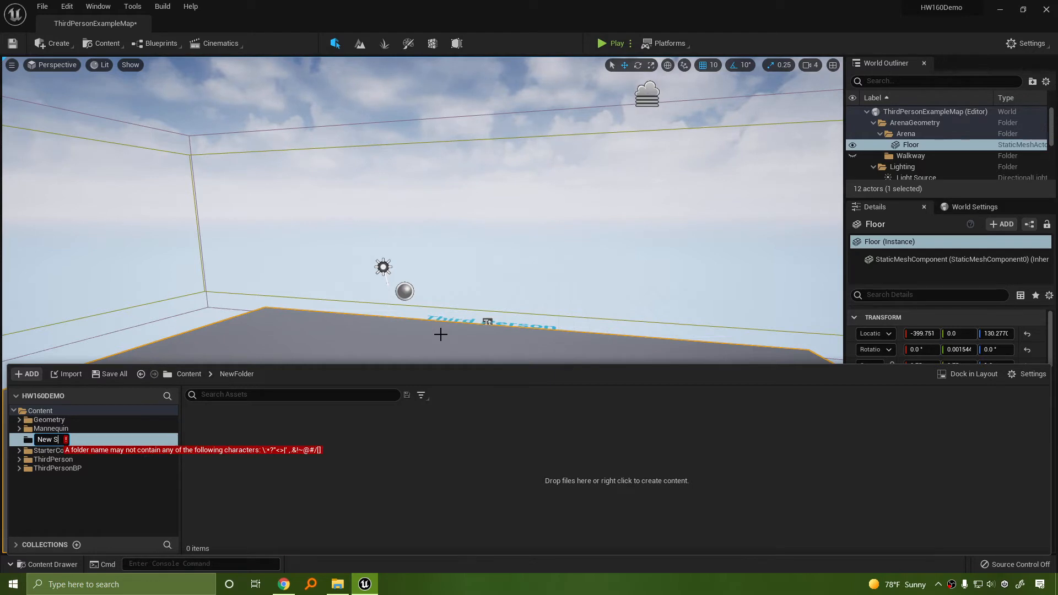
{"action": "key", "text": "BackSpace"}
{"action": "key", "text": "BackSpace"}
{"action": "type", "text": "_Stu"}
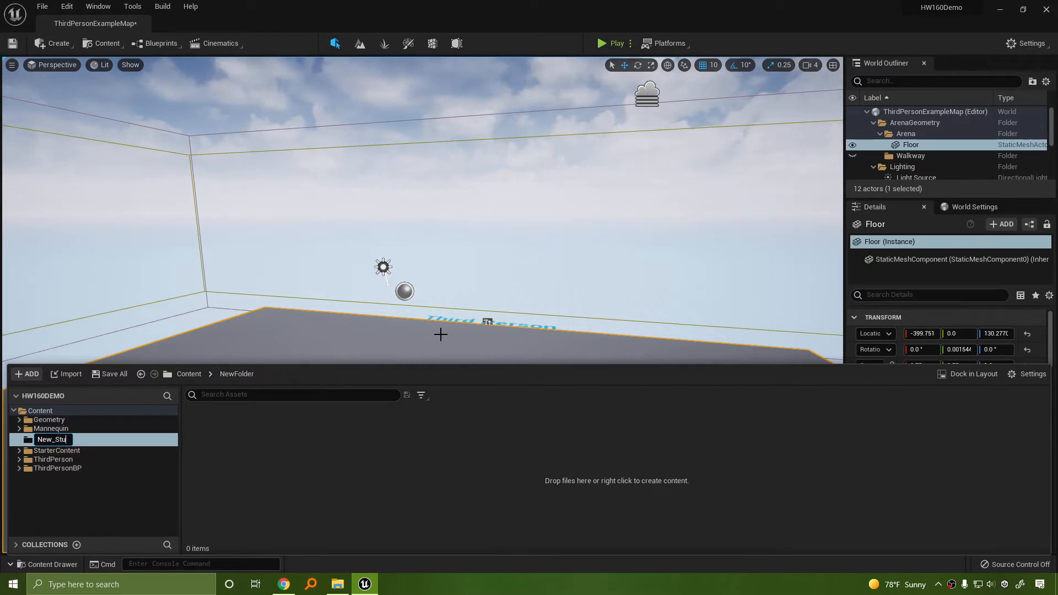
{"action": "type", "text": "ff"}
{"action": "key", "text": "Return"}
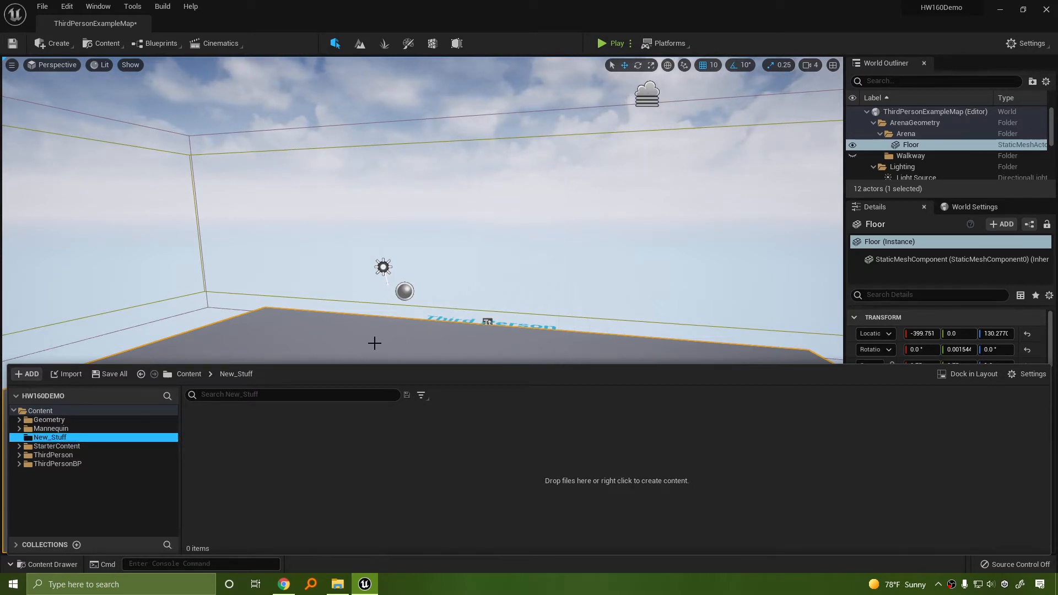
Step: Create a material named M_firstmat in the New_Stuff folder
{"action": "left_click", "coordinate": [24, 378]}
{"action": "mouse_move", "coordinate": [138, 393]}
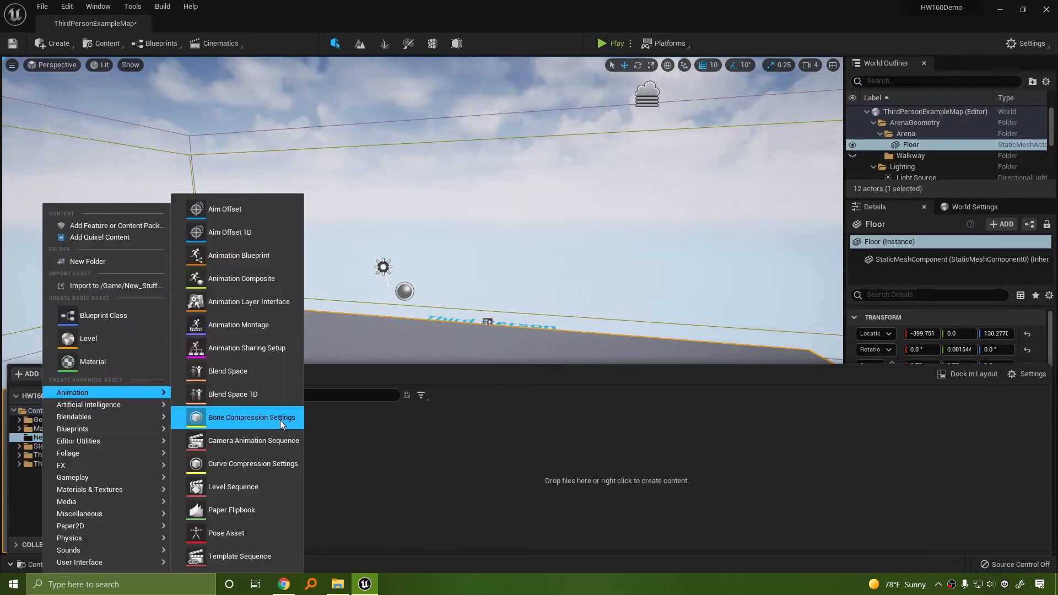
{"action": "left_click", "coordinate": [91, 363]}
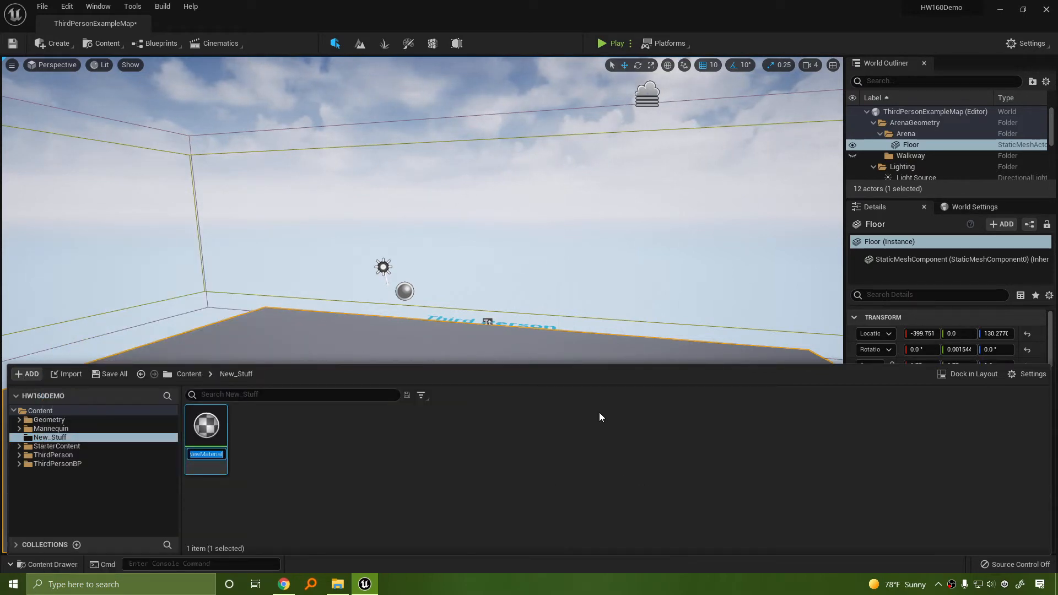
{"action": "type", "text": "MyfirstMat"}
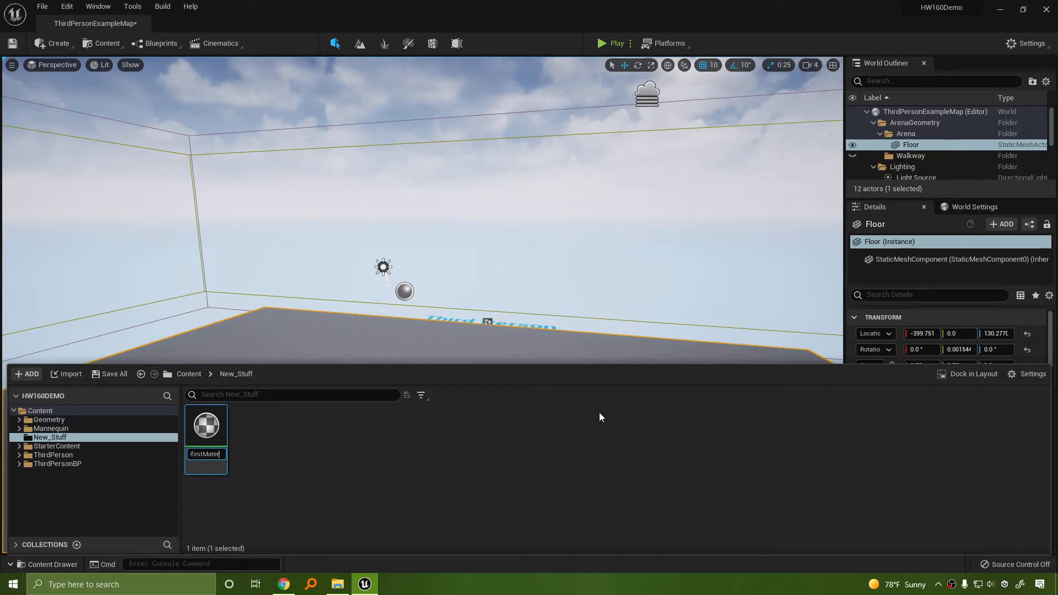
{"action": "key", "text": "ctrl+a"}
{"action": "type", "text": "M"}
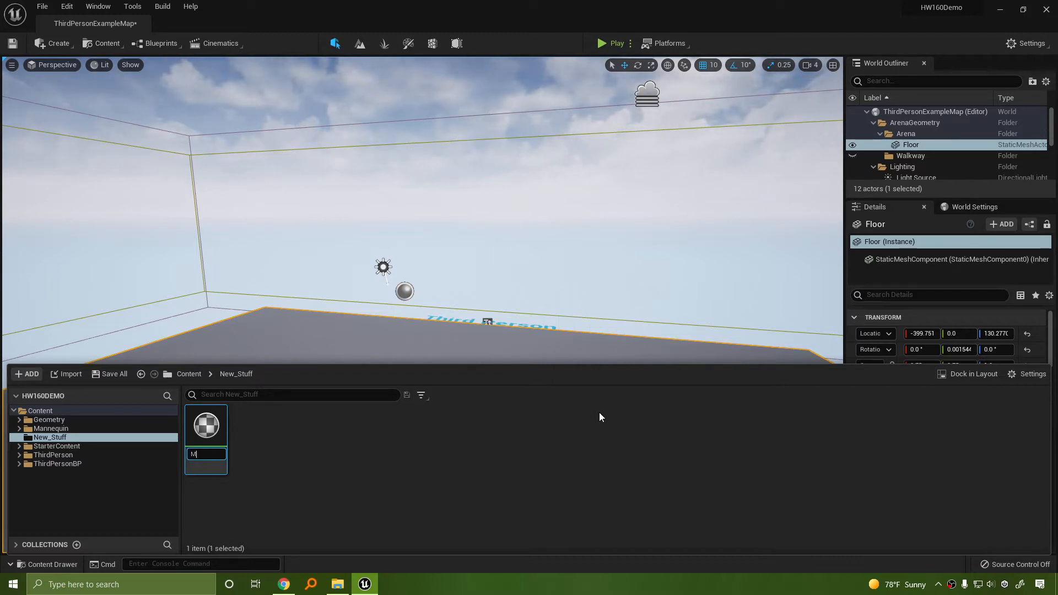
{"action": "type", "text": "_"}
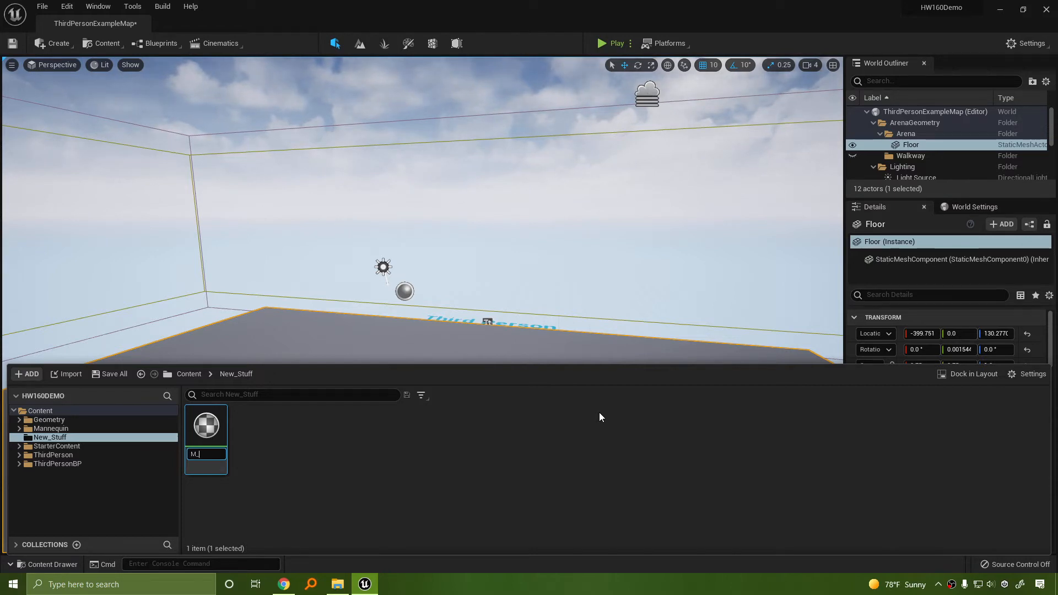
{"action": "type", "text": "firstmat"}
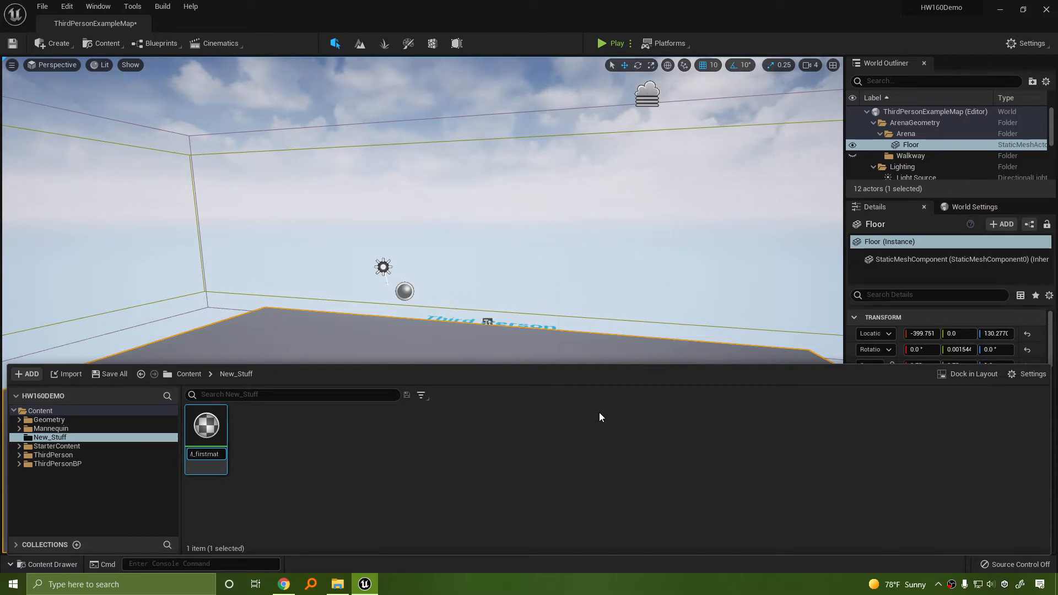
{"action": "key", "text": "Return"}
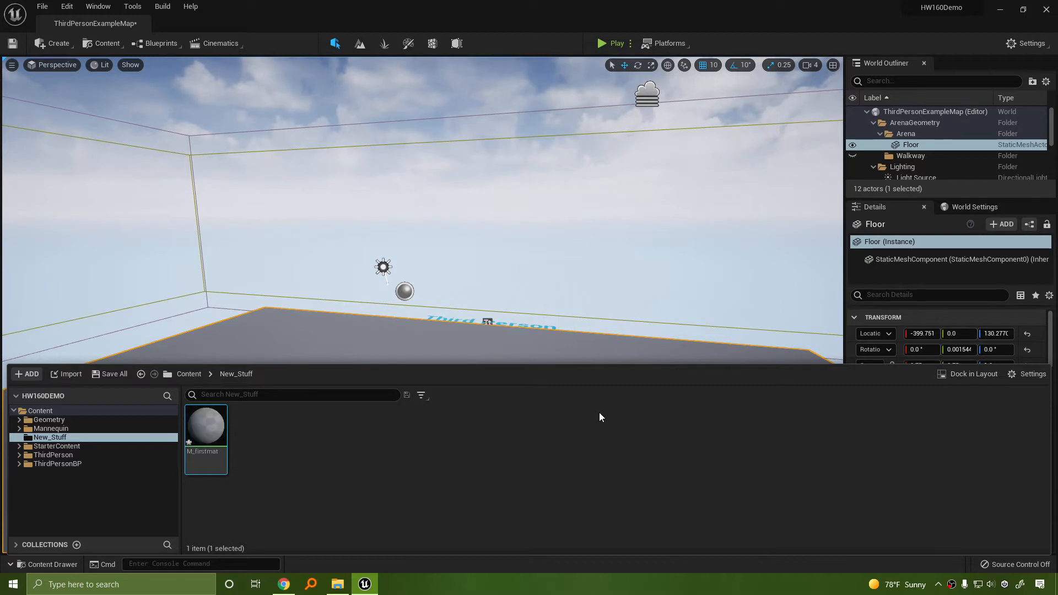
Step: Save the current level twice, checking the M_firstmat material in the Content Drawer in between
{"action": "mouse_move", "coordinate": [199, 452]}
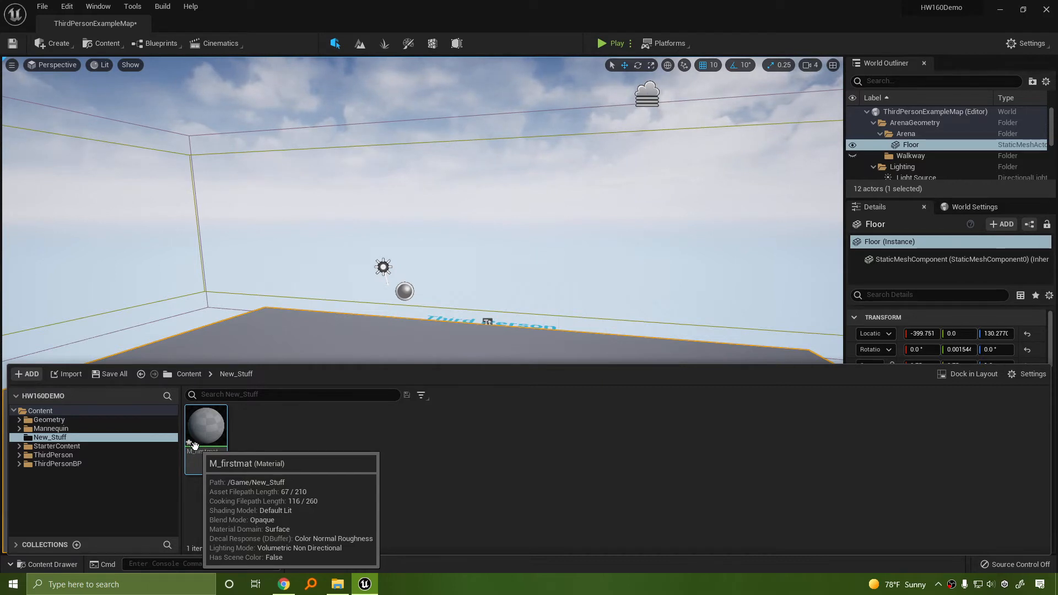
{"action": "left_click", "coordinate": [13, 44]}
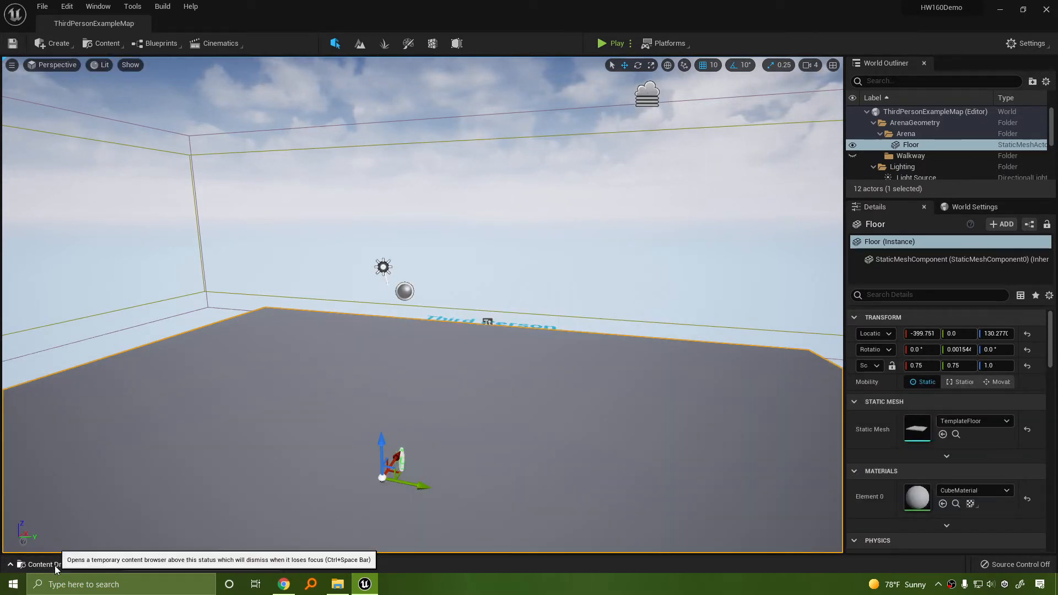
{"action": "key", "text": "ctrl+space"}
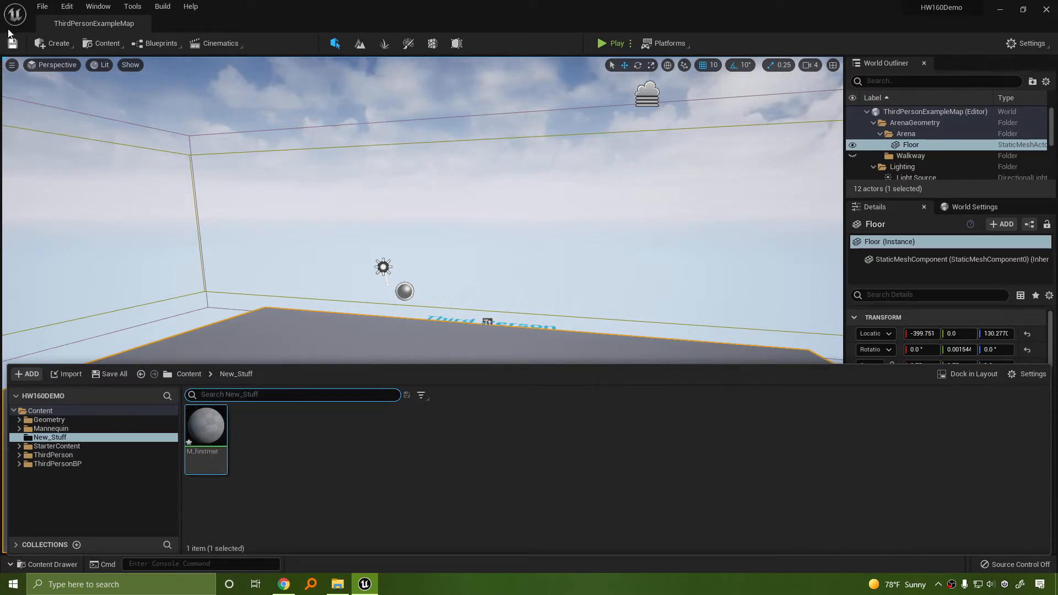
{"action": "left_click", "coordinate": [12, 43]}
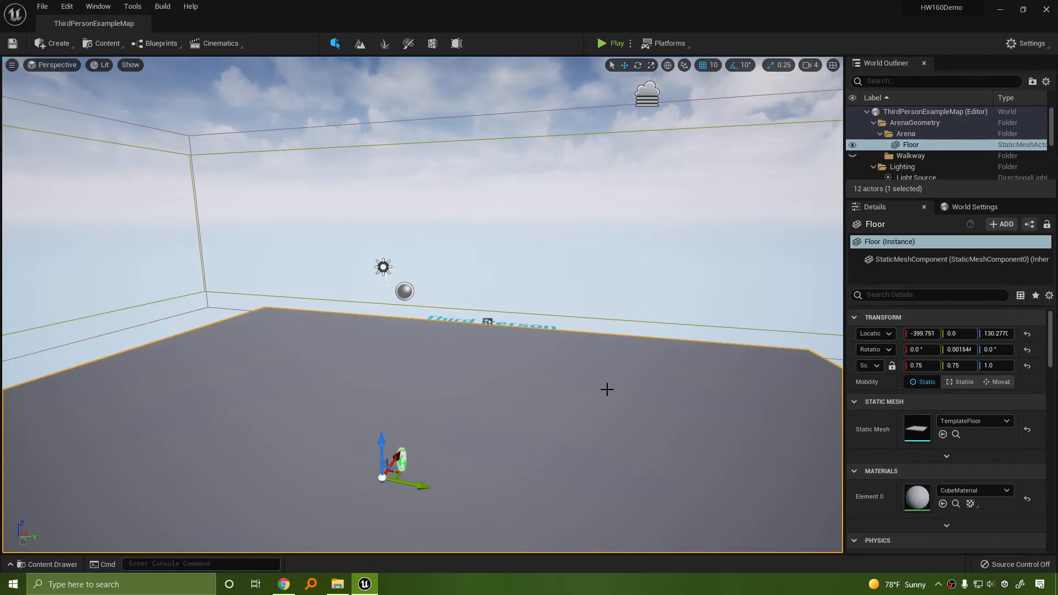
Step: Reopen the Content Drawer, view the M_firstmat material's options, and save all modified content with M_firstmat selected for saving
{"action": "key", "text": "ctrl+space"}
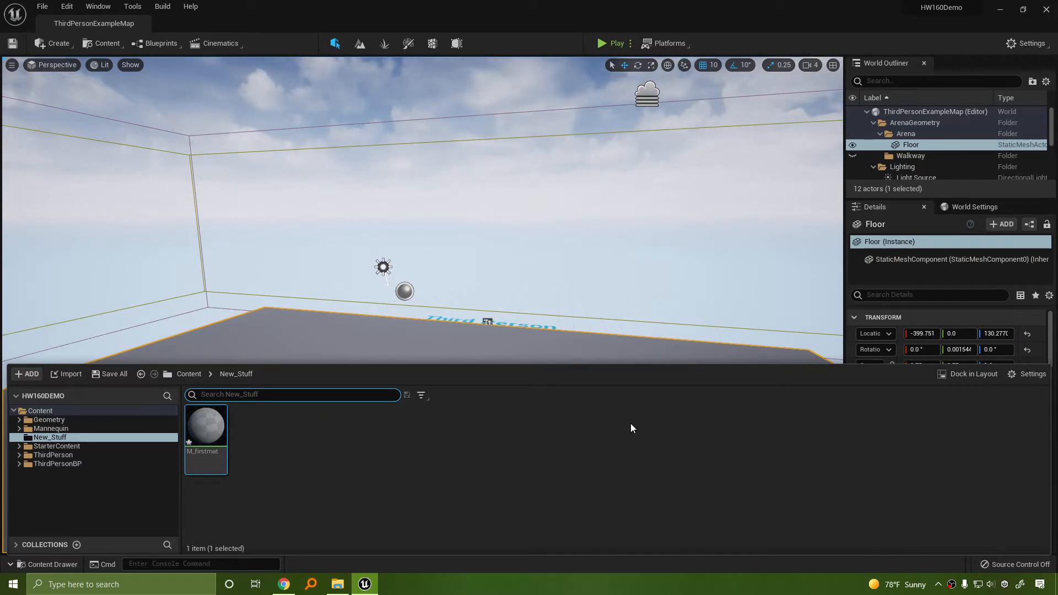
{"action": "mouse_move", "coordinate": [205, 430]}
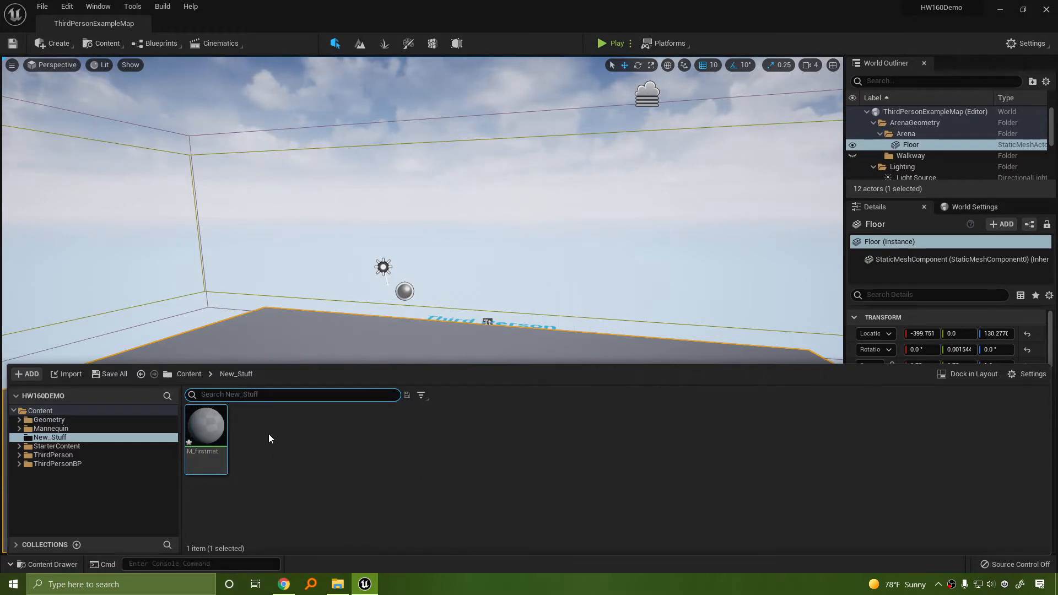
{"action": "right_click", "coordinate": [215, 435]}
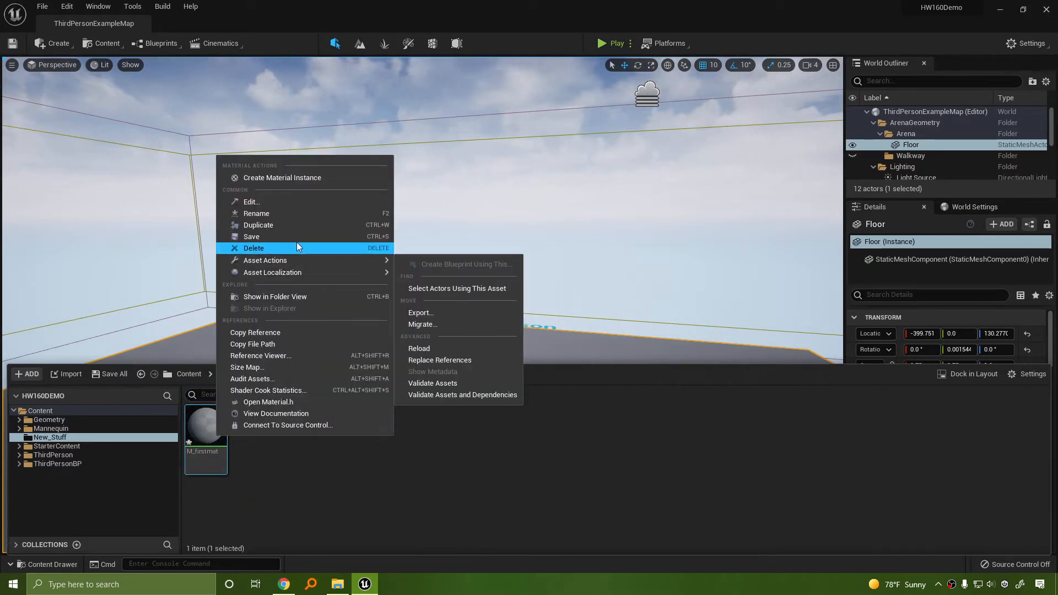
{"action": "left_click", "coordinate": [230, 440]}
{"action": "left_click", "coordinate": [223, 447]}
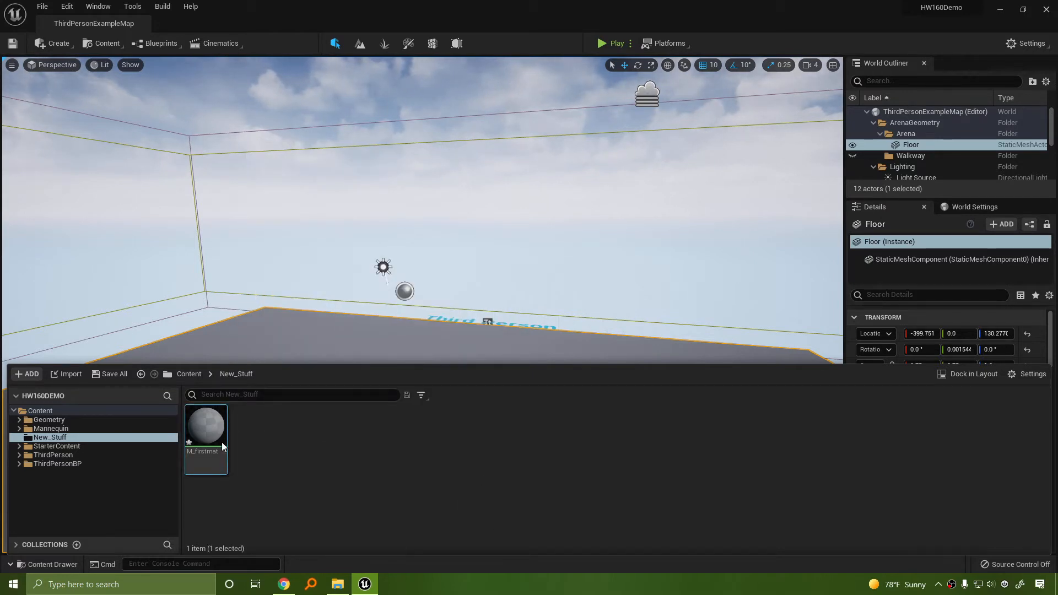
{"action": "left_click", "coordinate": [485, 496]}
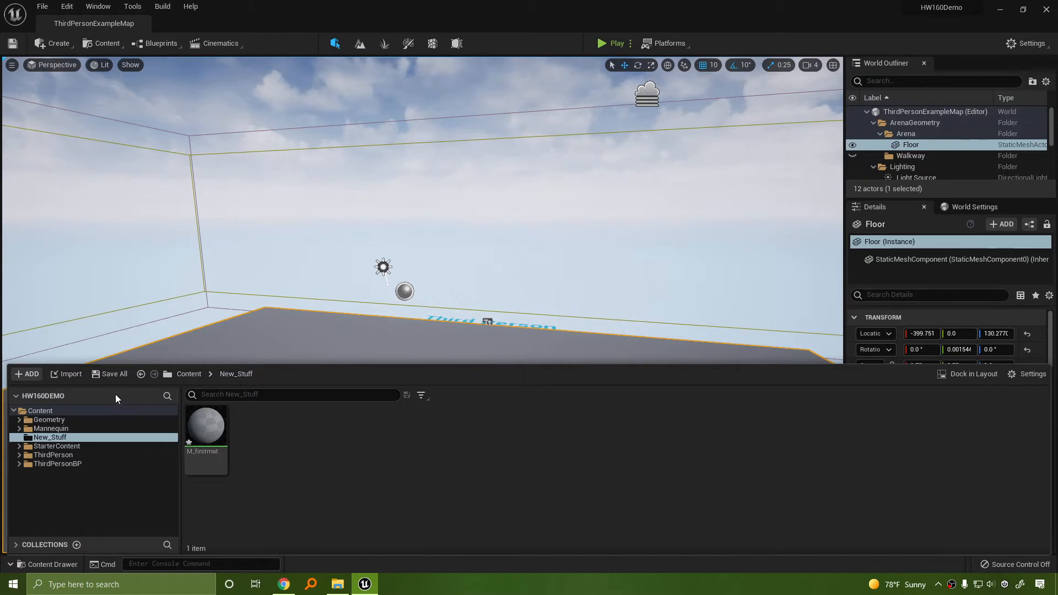
{"action": "left_click", "coordinate": [104, 374]}
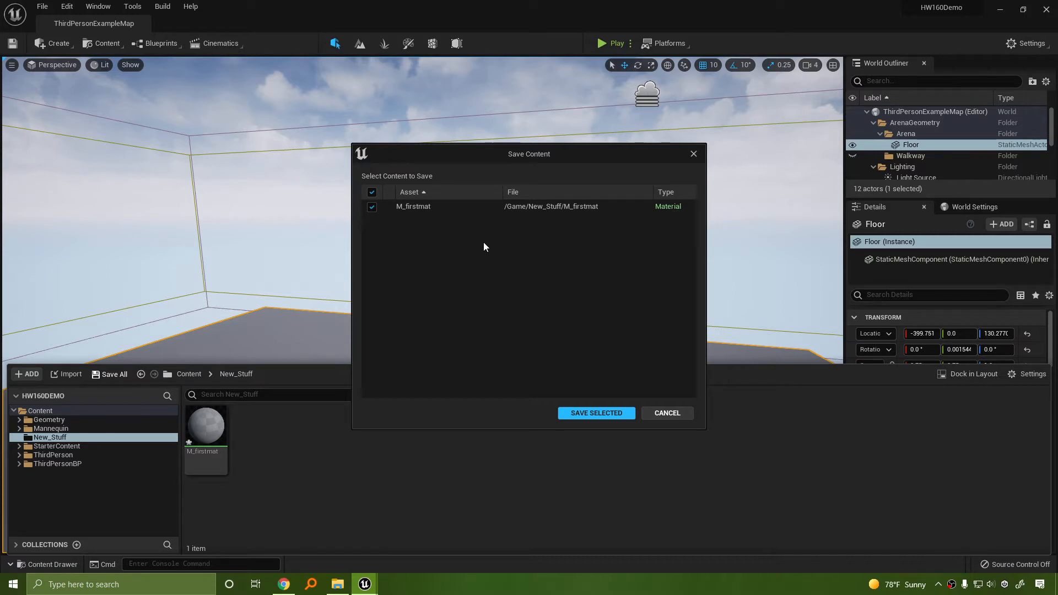
{"action": "left_click", "coordinate": [582, 414]}
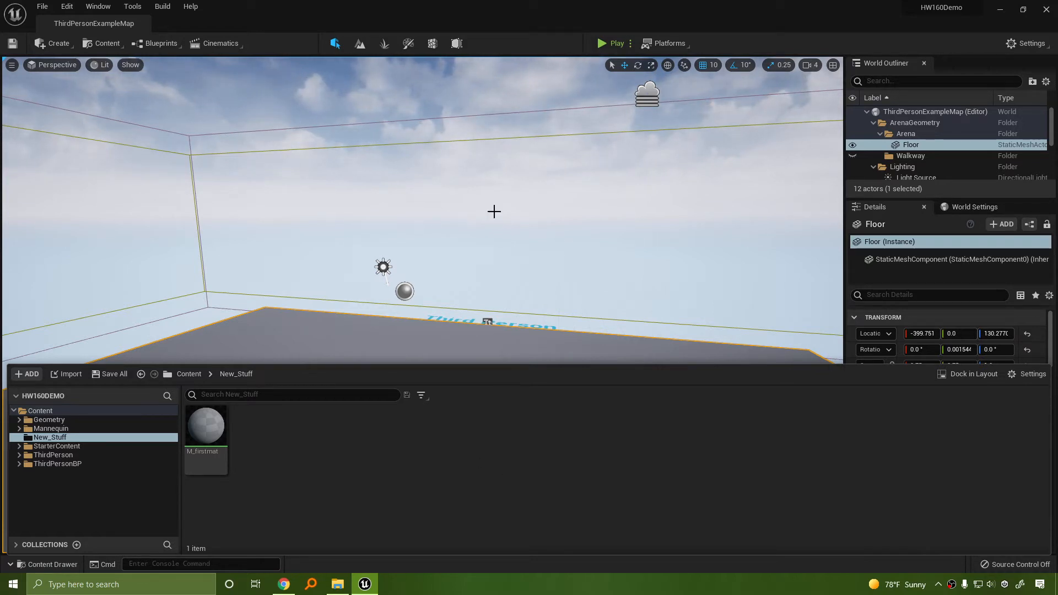
{"action": "right_click_drag", "start_coordinate": [494, 212], "coordinate": [496, 259]}
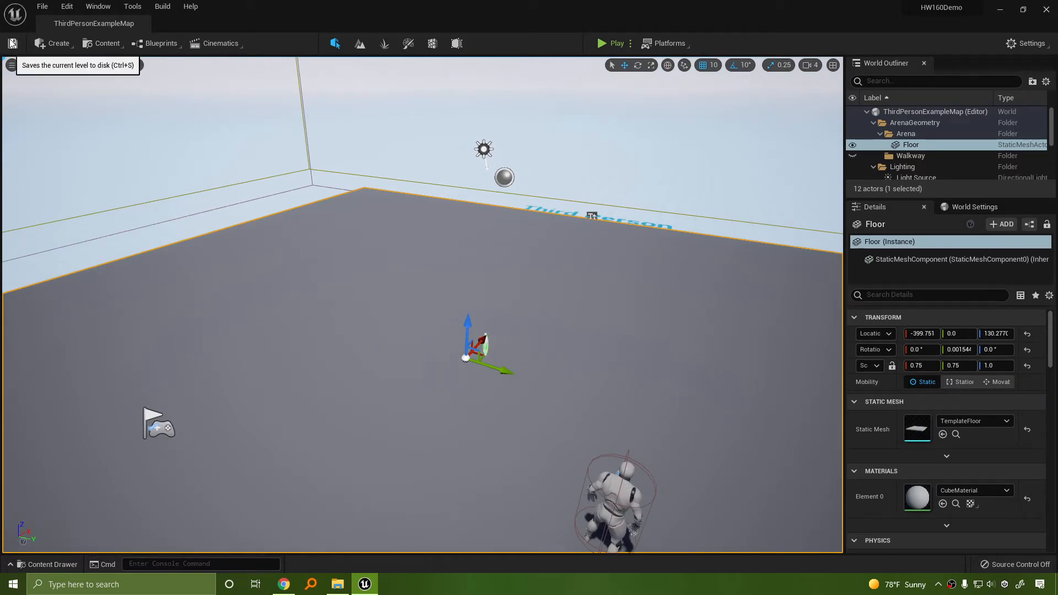
{"action": "left_click", "coordinate": [48, 565]}
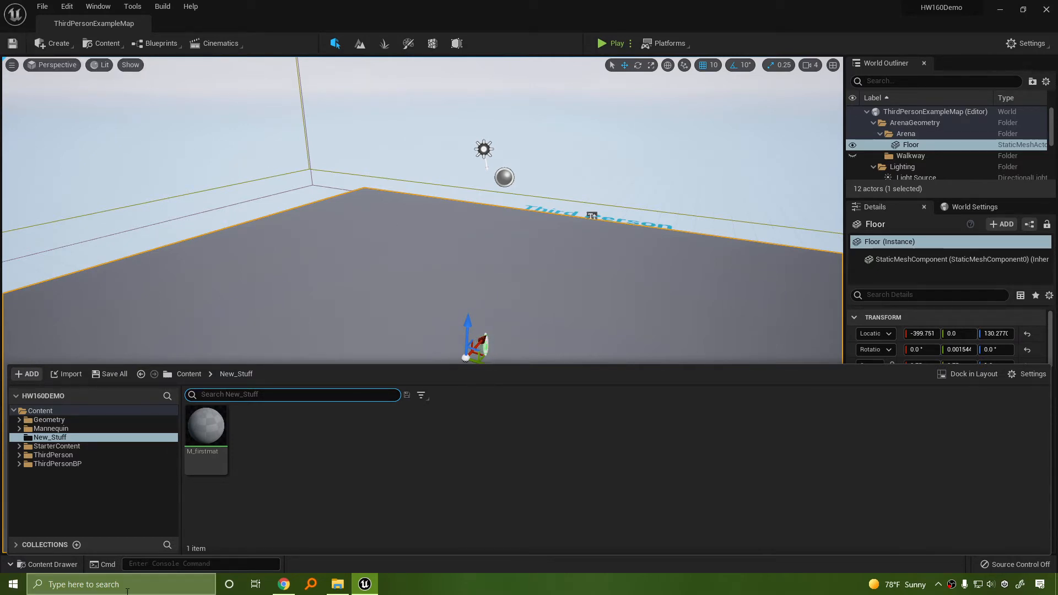
{"action": "left_click", "coordinate": [72, 564]}
{"action": "mouse_move", "coordinate": [485, 396]}
{"action": "right_mouse_down"}
{"action": "mouse_move", "coordinate": [650, 358]}
{"action": "mouse_move", "coordinate": [527, 426]}
{"action": "mouse_move", "coordinate": [468, 427]}
{"action": "mouse_move", "coordinate": [491, 394]}
{"action": "right_mouse_up"}
{"action": "key", "text": "s"}
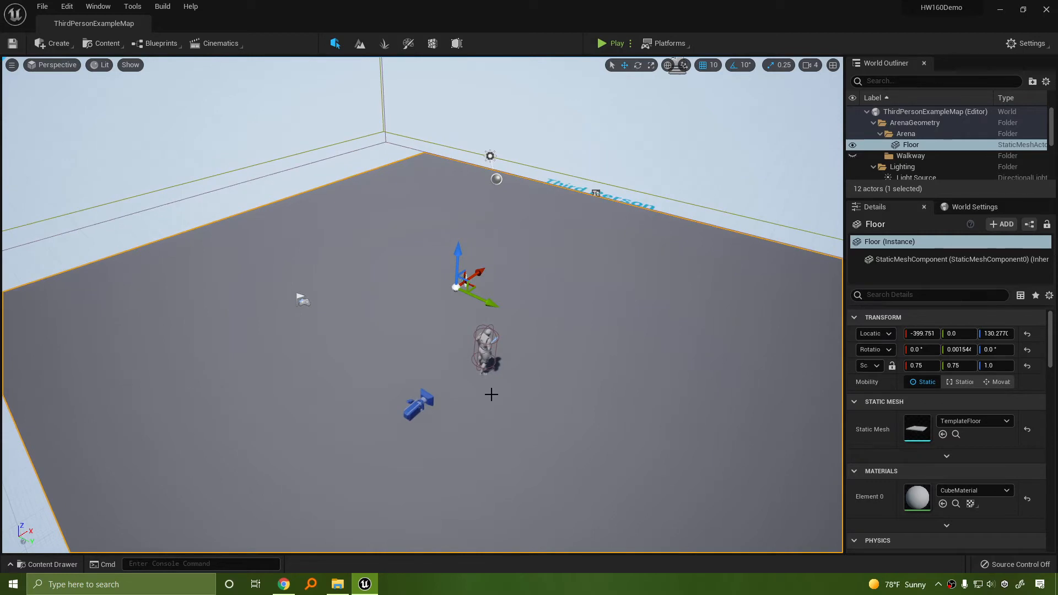
{"action": "right_click_drag", "start_coordinate": [756, 353], "coordinate": [791, 333]}
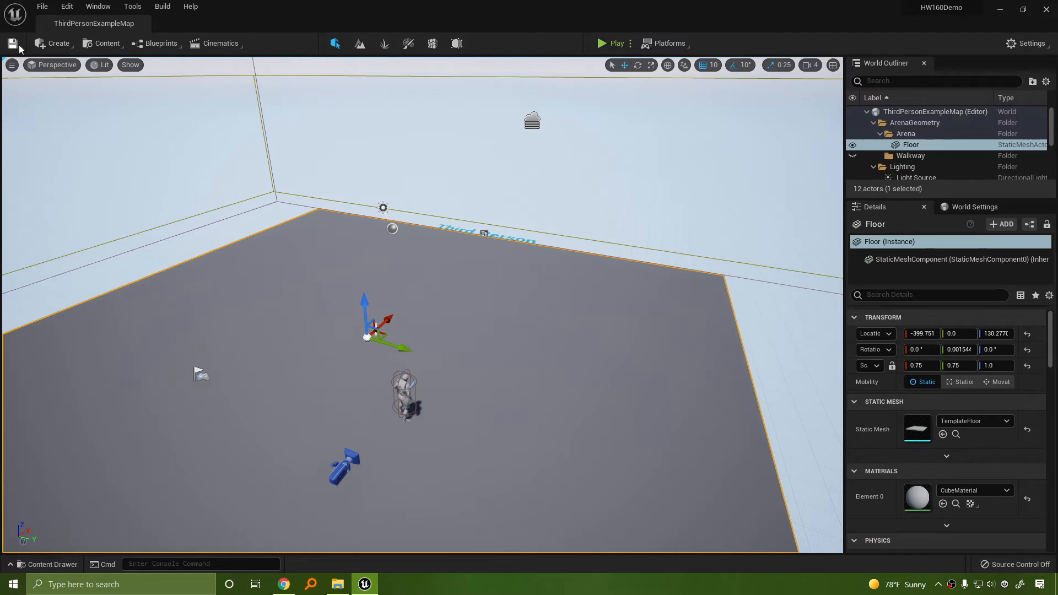
Step: Examine the available options for creating objects, adding content, blueprints and cinematics, along with the level, project and editing commands
{"action": "left_click", "coordinate": [56, 48]}
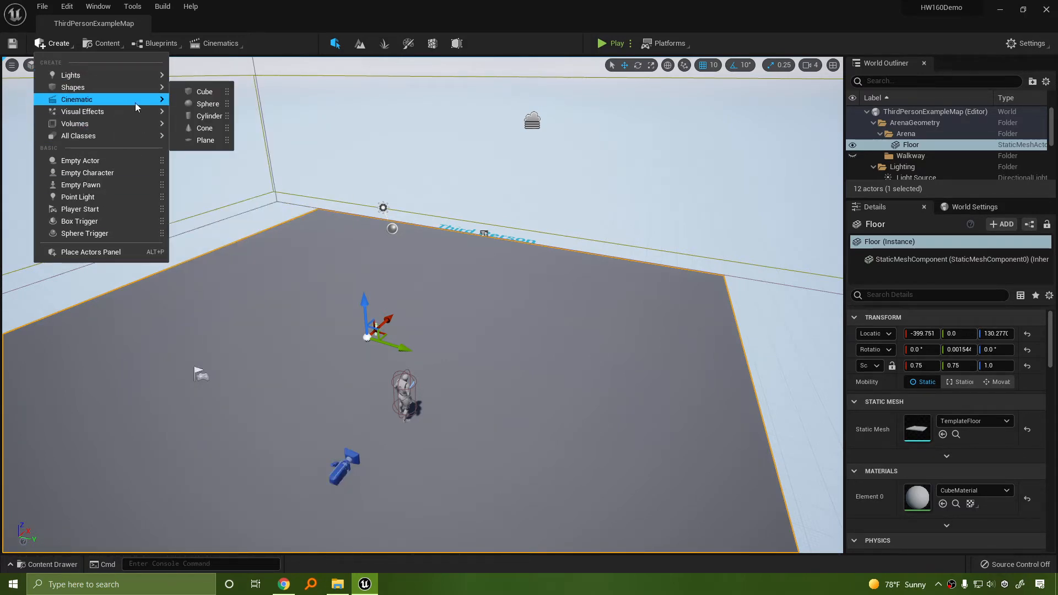
{"action": "mouse_move", "coordinate": [113, 81]}
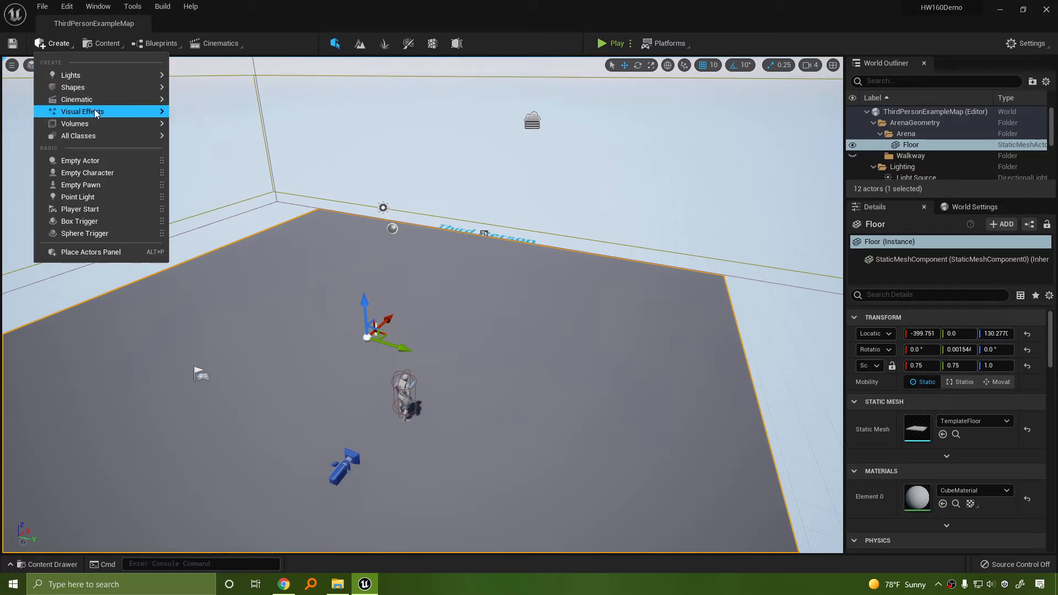
{"action": "mouse_move", "coordinate": [97, 103]}
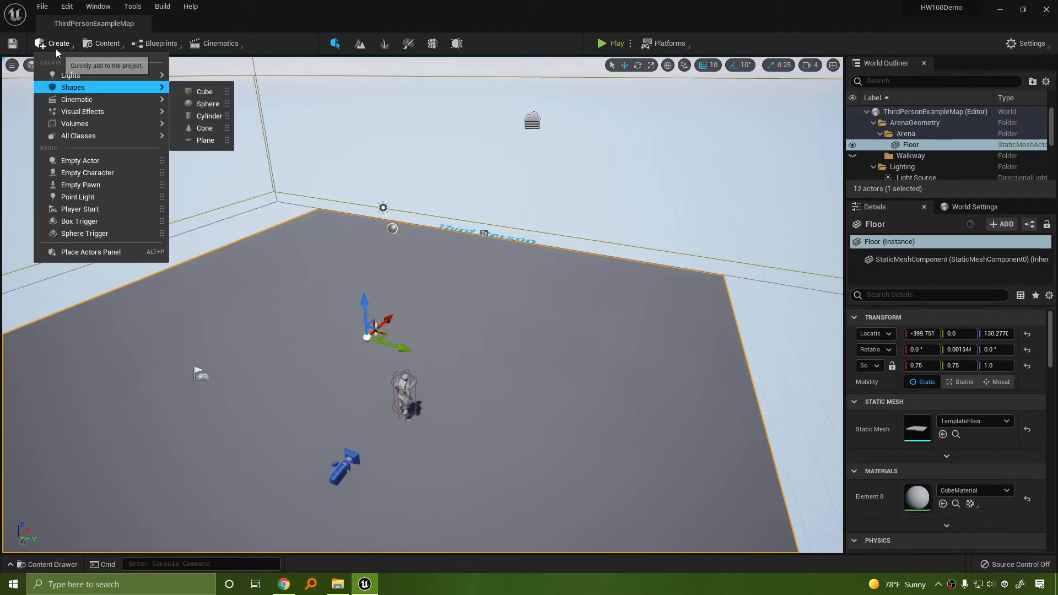
{"action": "left_click", "coordinate": [330, 3]}
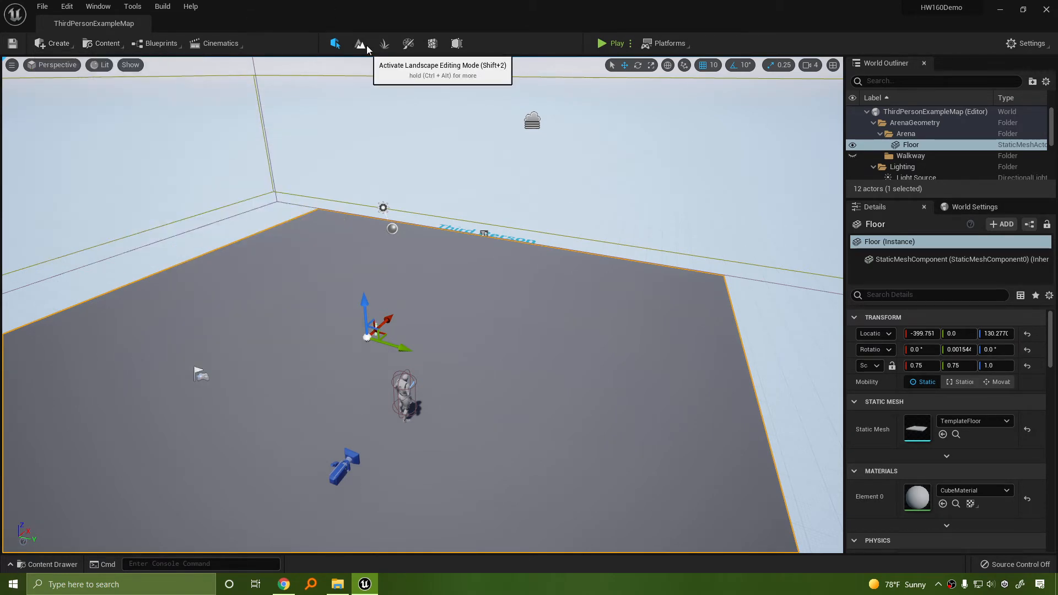
{"action": "left_click", "coordinate": [52, 43]}
{"action": "left_click", "coordinate": [52, 43]}
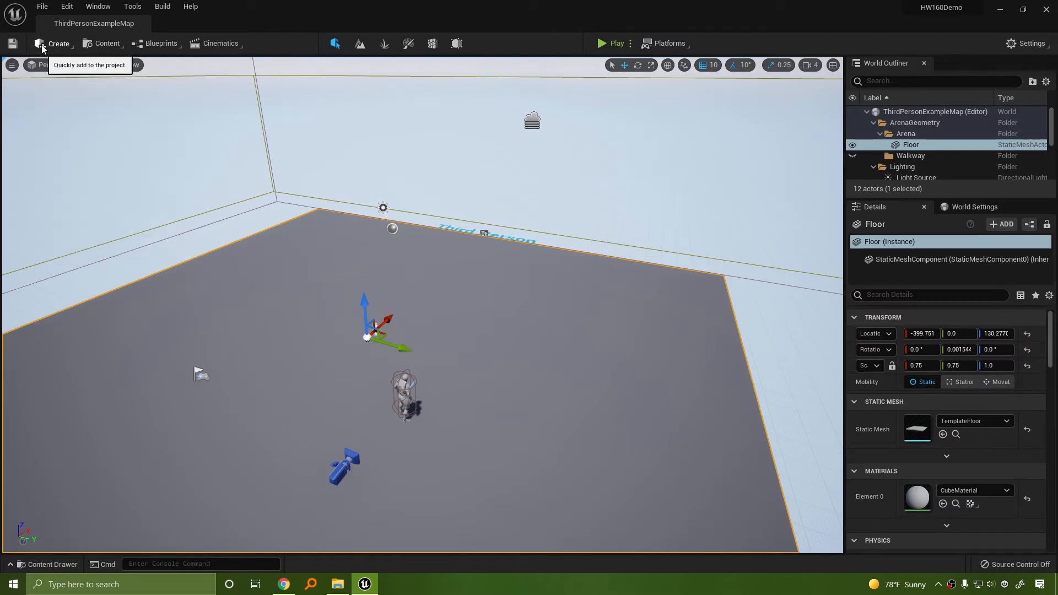
{"action": "left_click", "coordinate": [112, 43]}
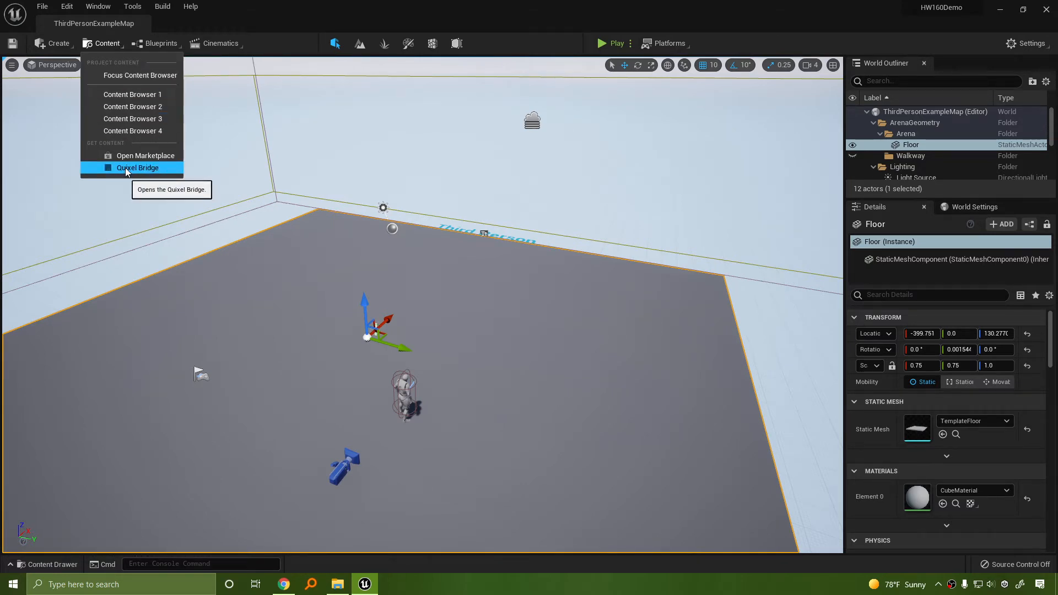
{"action": "left_click", "coordinate": [105, 43]}
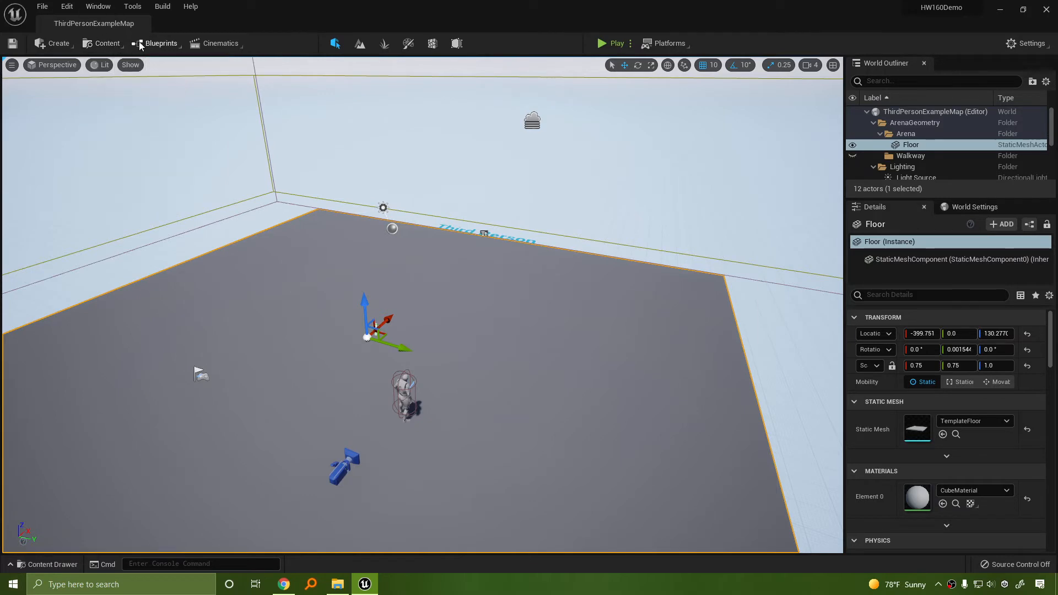
{"action": "left_click", "coordinate": [142, 44]}
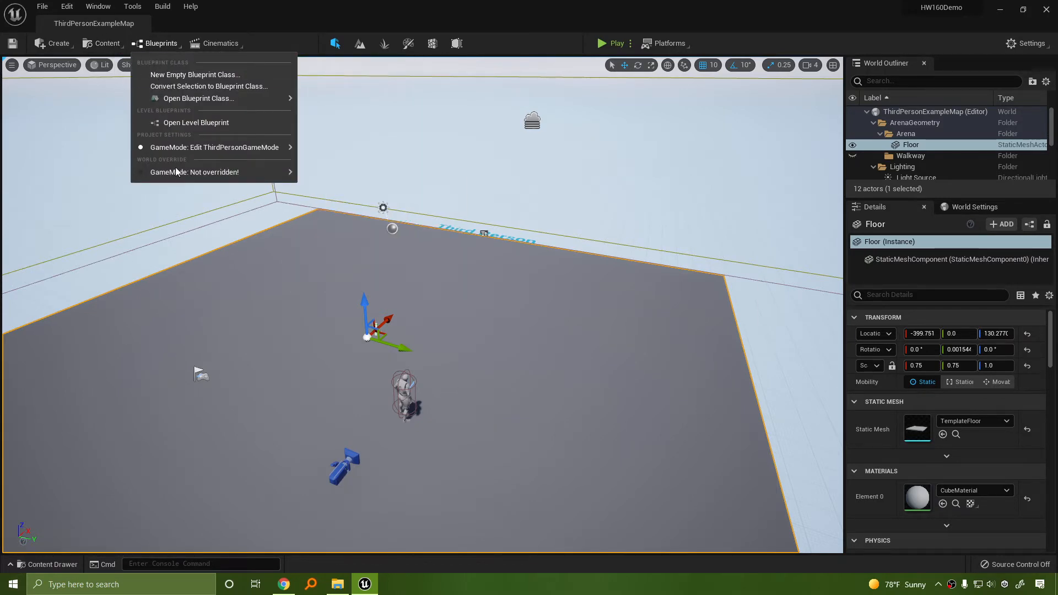
{"action": "left_click", "coordinate": [160, 44]}
{"action": "left_click", "coordinate": [220, 43]}
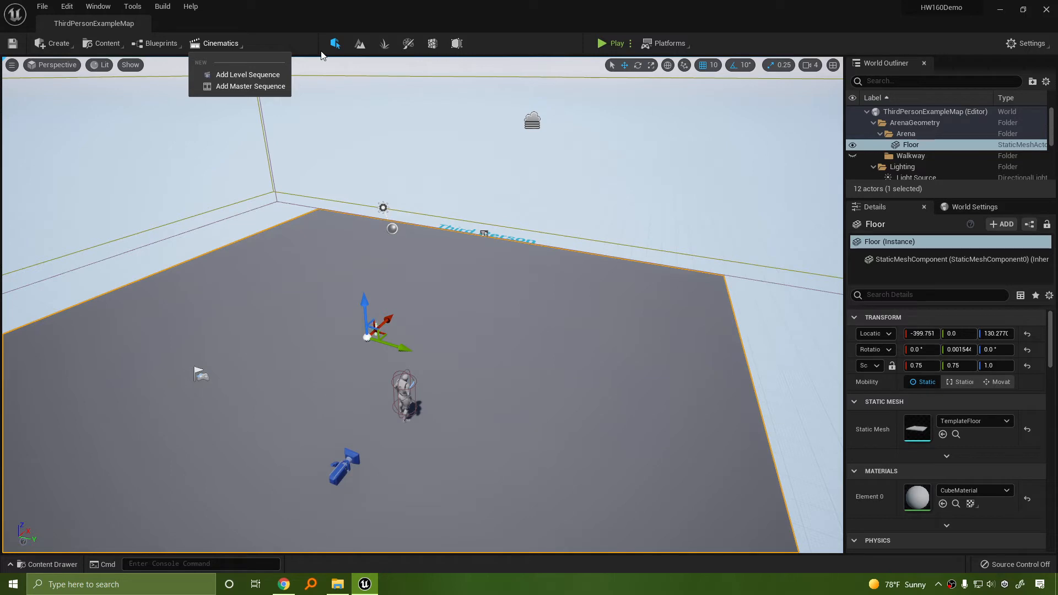
{"action": "left_click", "coordinate": [222, 39]}
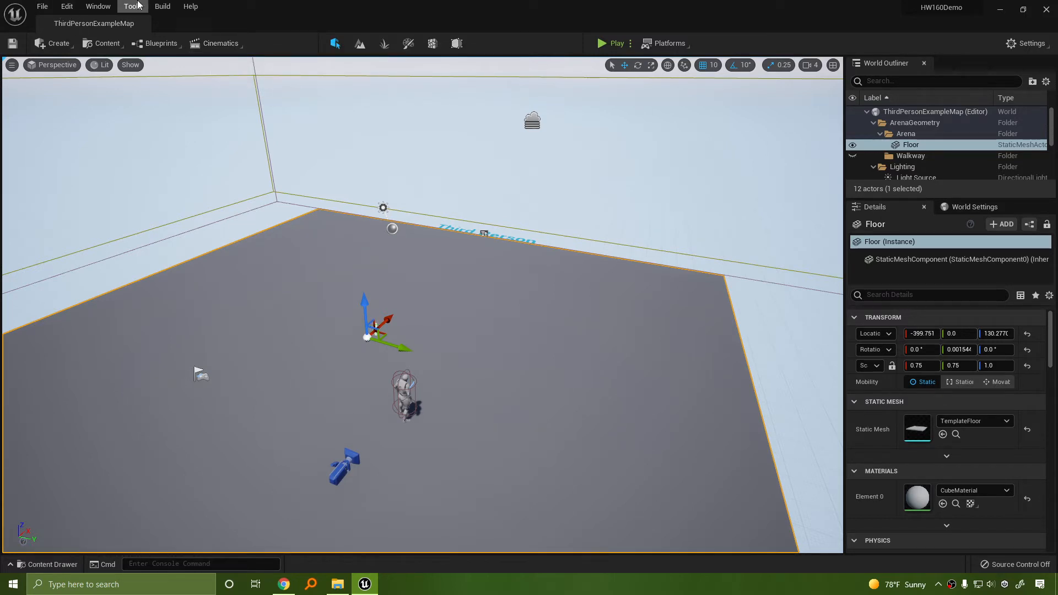
{"action": "left_click", "coordinate": [34, 8]}
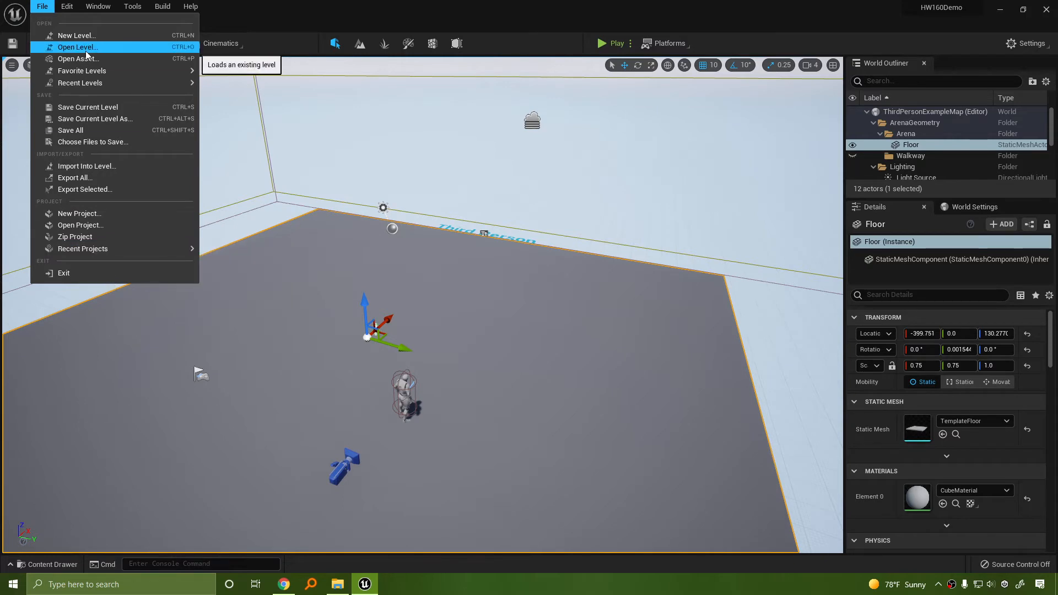
{"action": "mouse_move", "coordinate": [73, 6]}
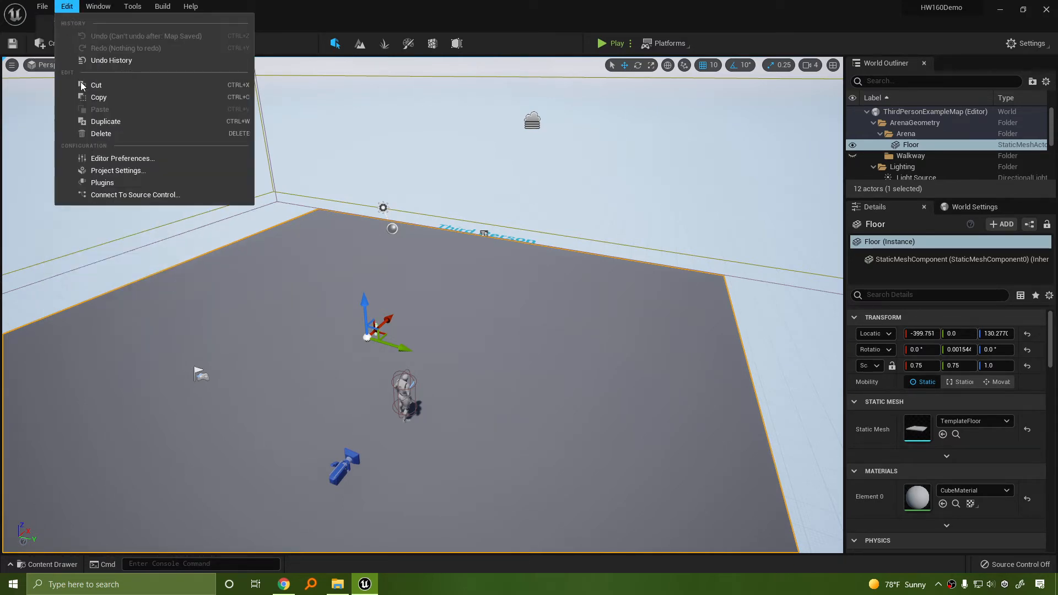
{"action": "key", "text": "Escape"}
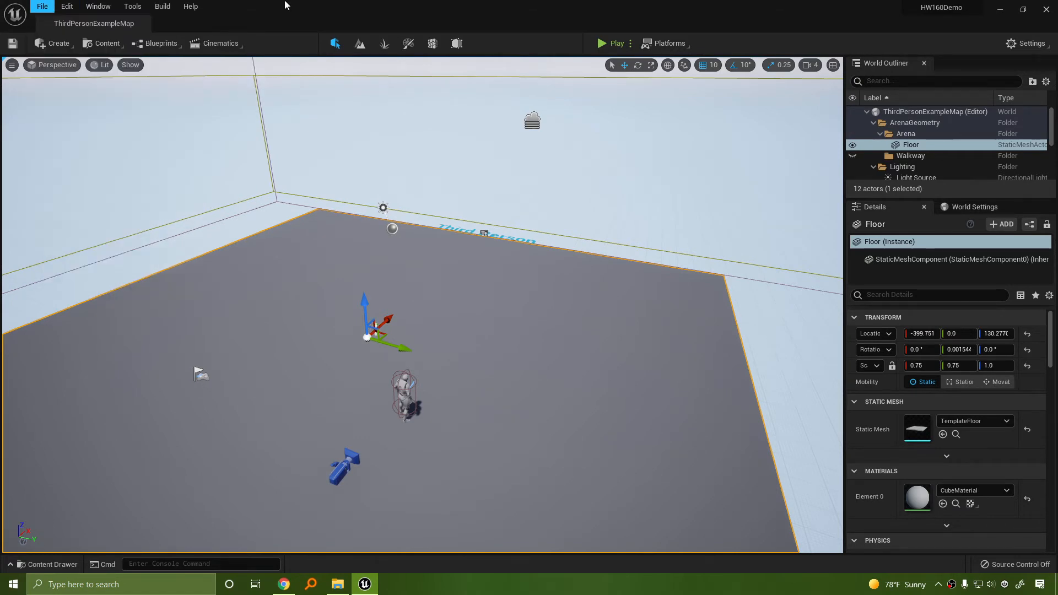
Step: Create a folder named Maps directly inside the project's Content folder
{"action": "left_click", "coordinate": [49, 565]}
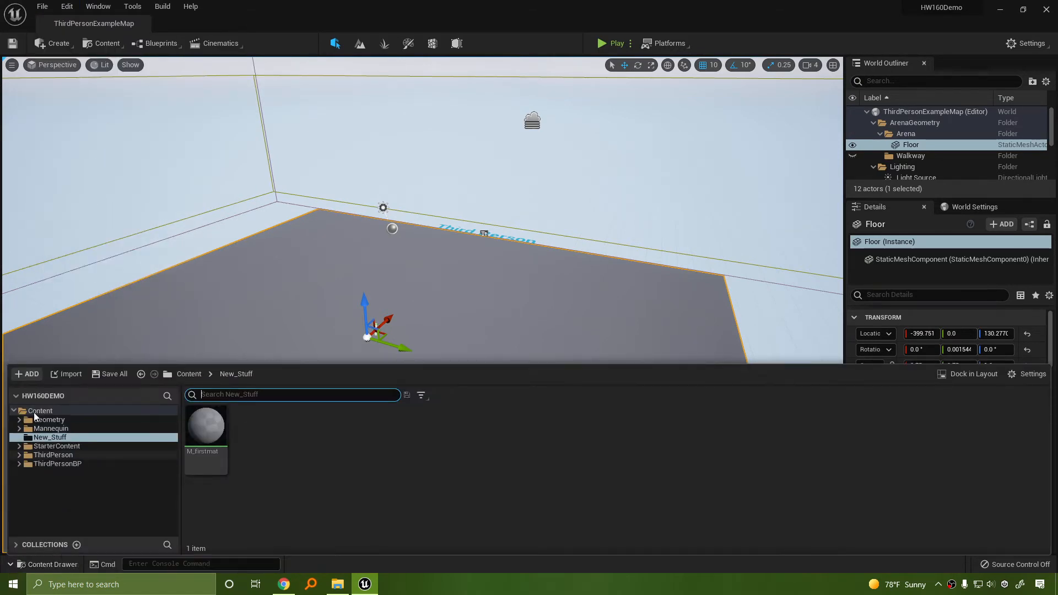
{"action": "right_click", "coordinate": [84, 499]}
{"action": "left_click", "coordinate": [51, 495]}
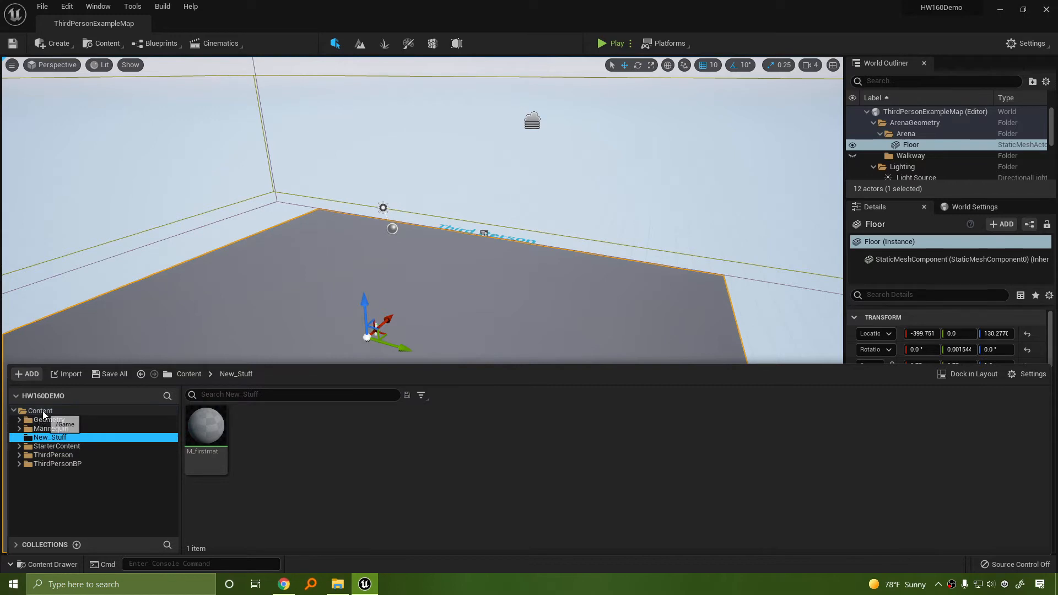
{"action": "left_click", "coordinate": [41, 410]}
{"action": "right_click", "coordinate": [75, 496]}
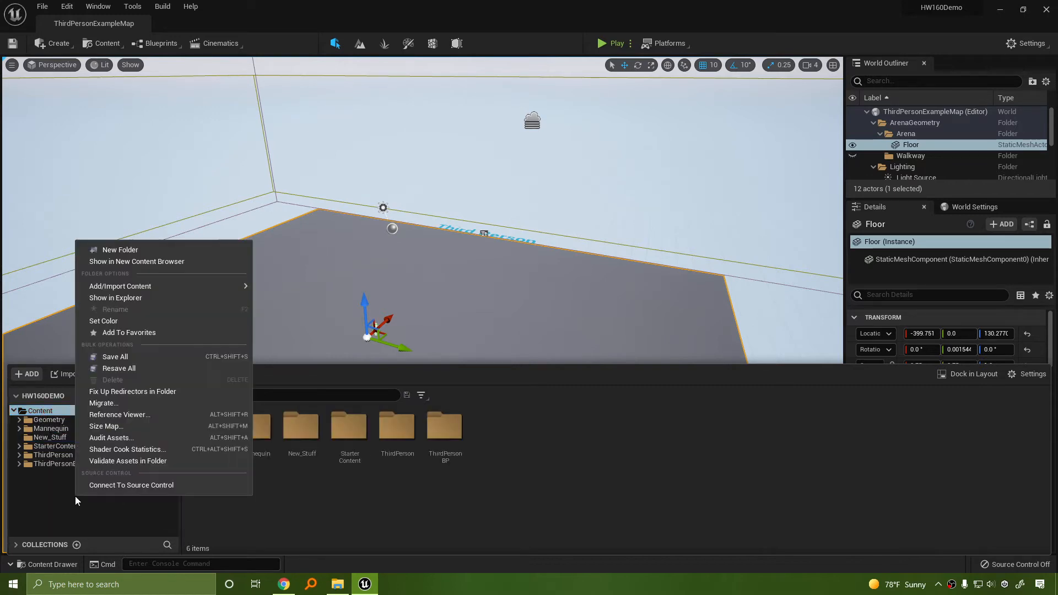
{"action": "right_click", "coordinate": [555, 476]}
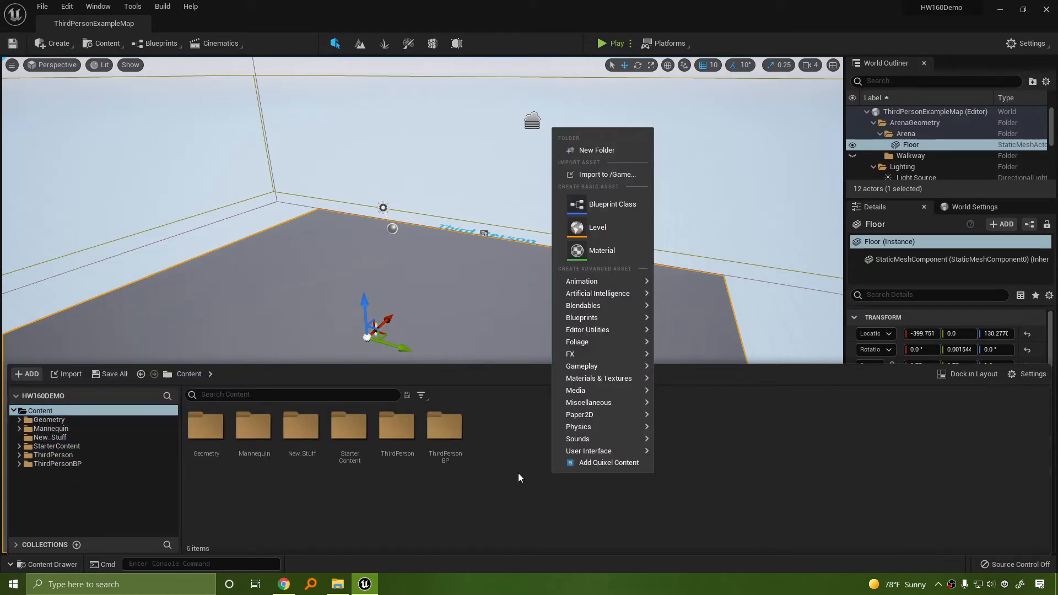
{"action": "left_click", "coordinate": [586, 151]}
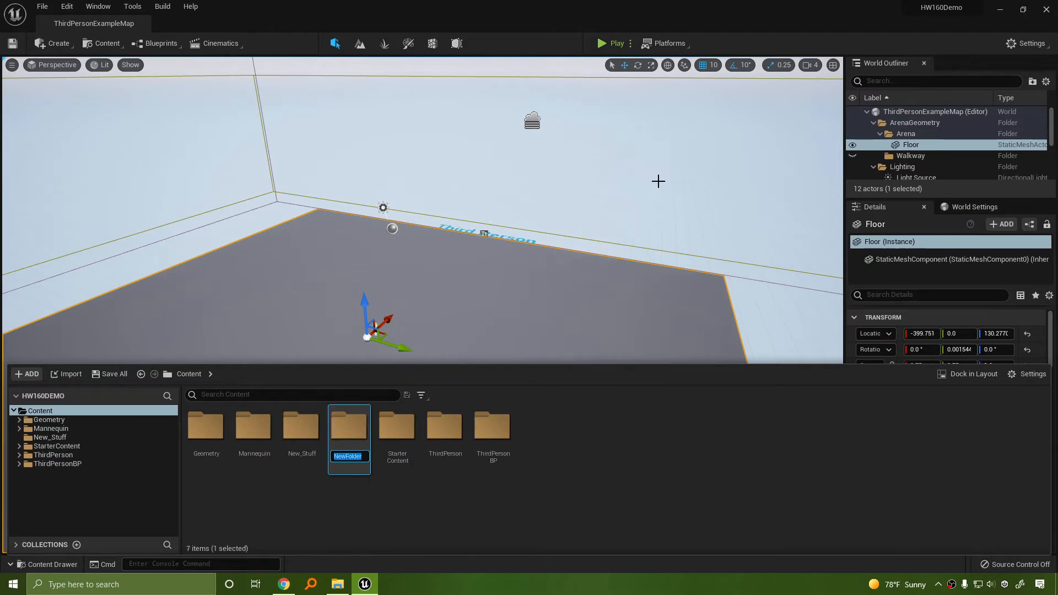
{"action": "type", "text": "Maps"}
{"action": "key", "text": "Return"}
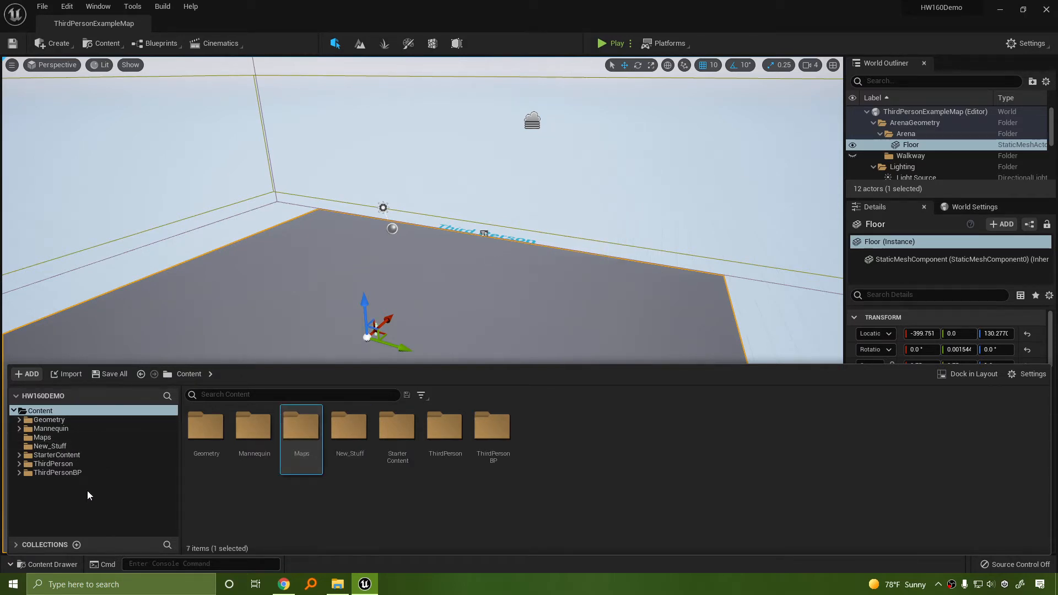
{"action": "left_click", "coordinate": [386, 246]}
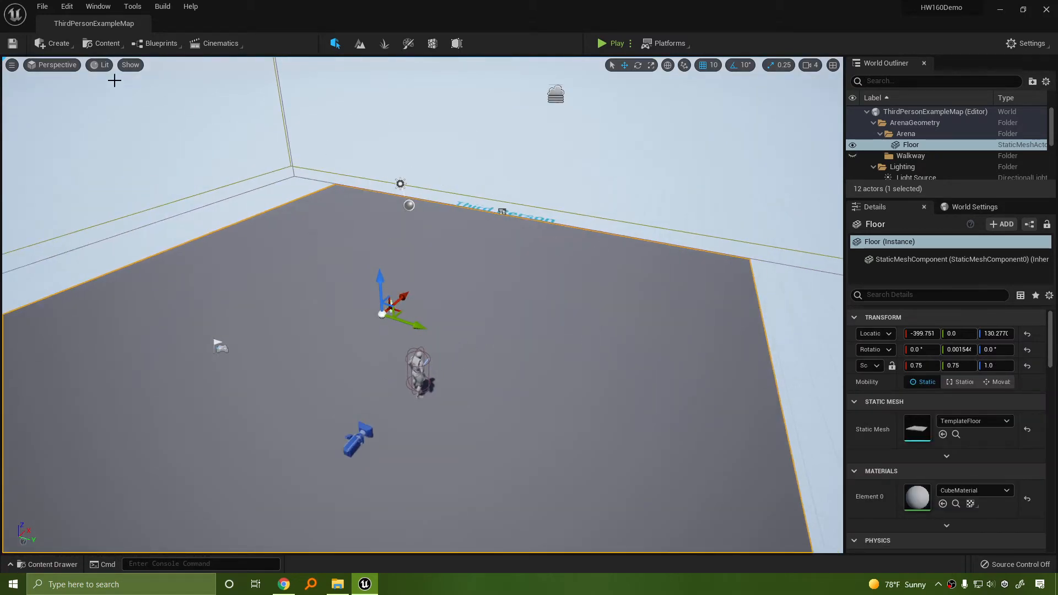
Step: Save the current level as a new map named MyFirstHWmap in the Maps folder
{"action": "left_click", "coordinate": [13, 43]}
{"action": "left_click", "coordinate": [44, 7]}
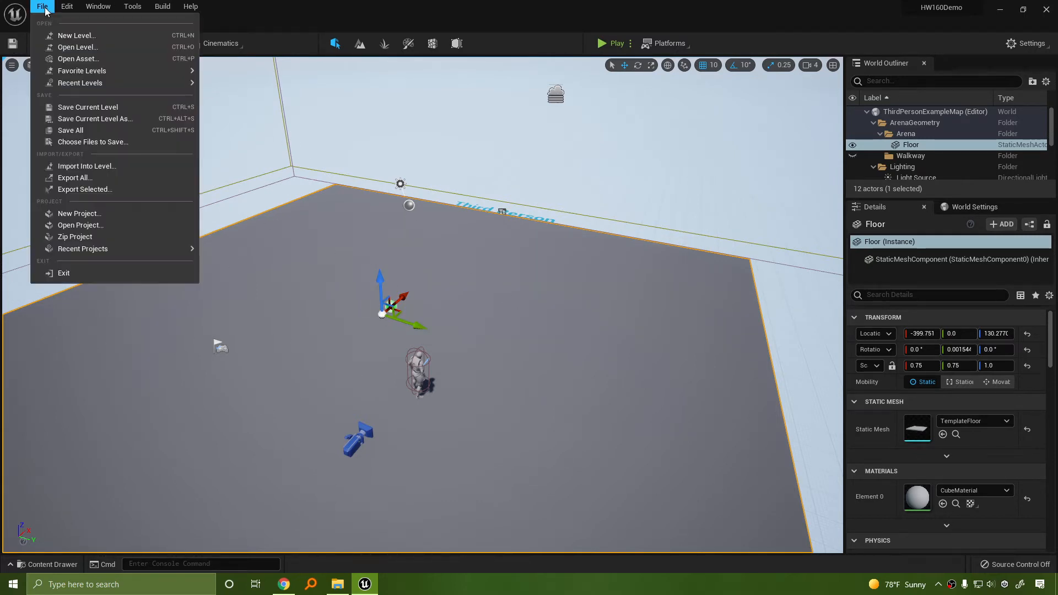
{"action": "left_click", "coordinate": [134, 121]}
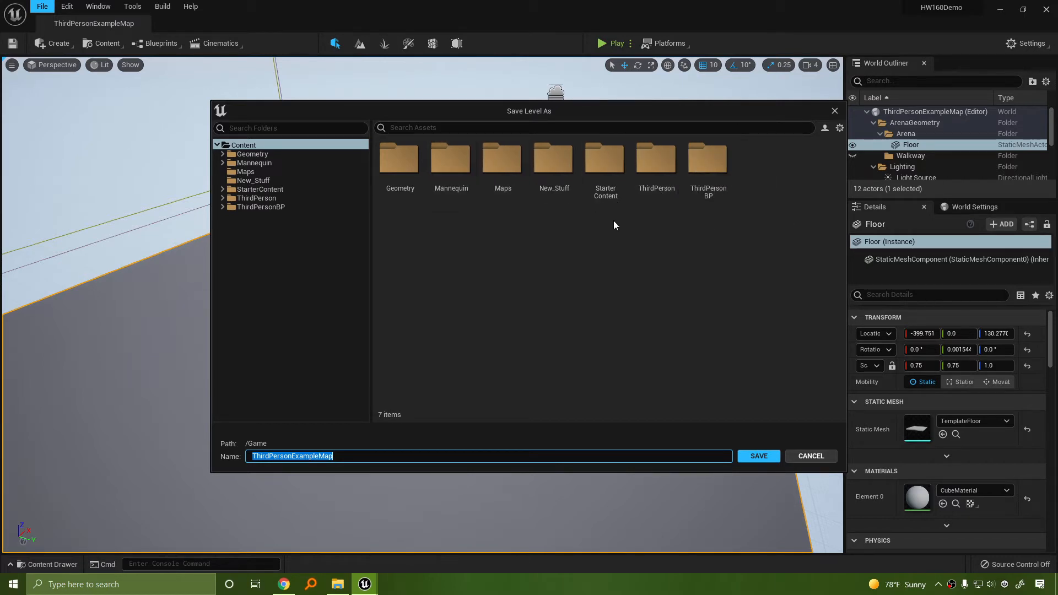
{"action": "double_click", "coordinate": [660, 169]}
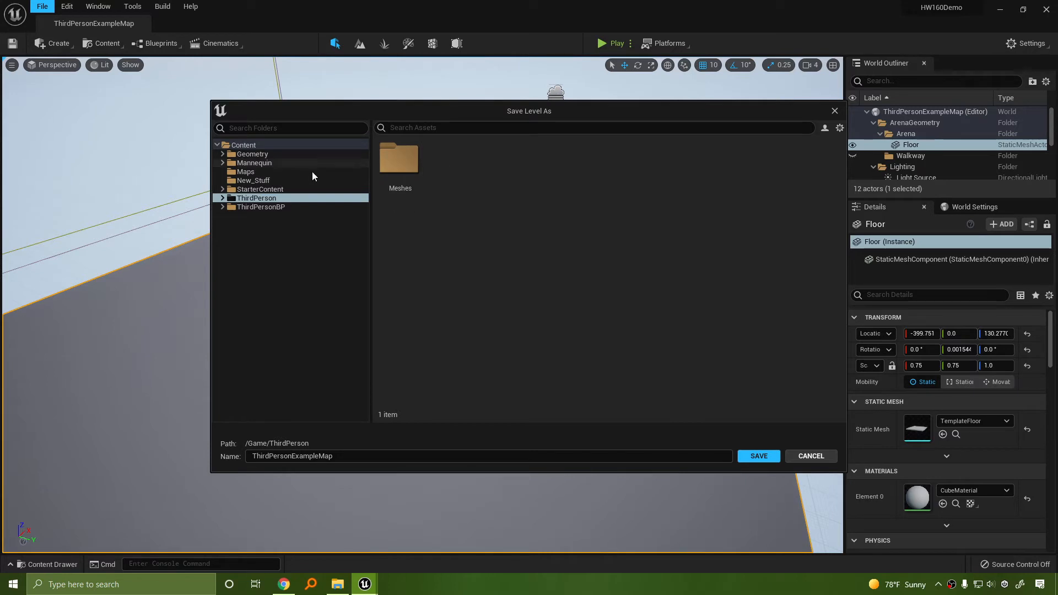
{"action": "left_click", "coordinate": [223, 200]}
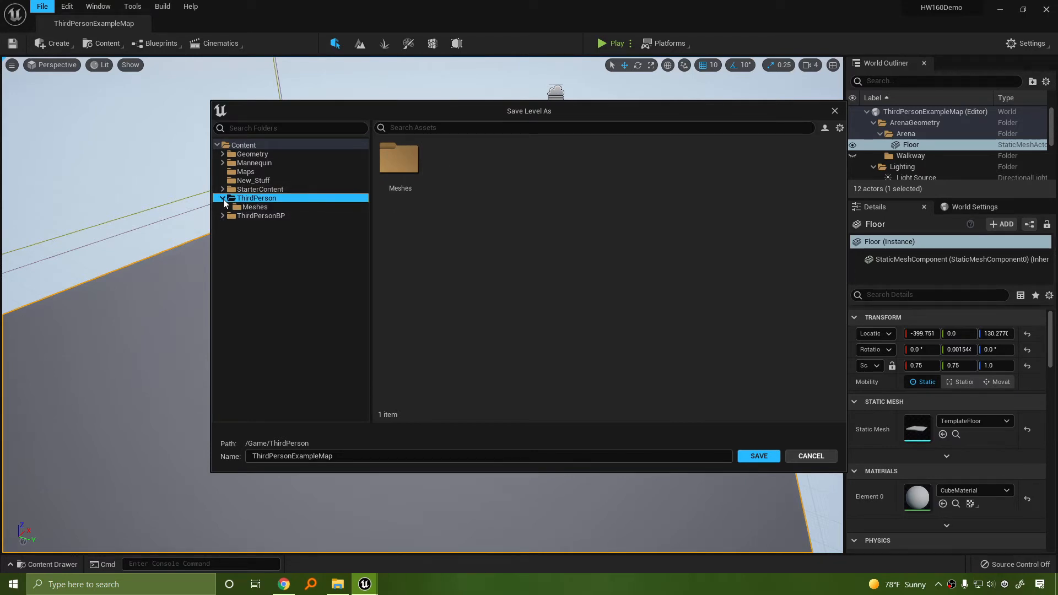
{"action": "left_click", "coordinate": [223, 199]}
{"action": "left_click", "coordinate": [223, 191]}
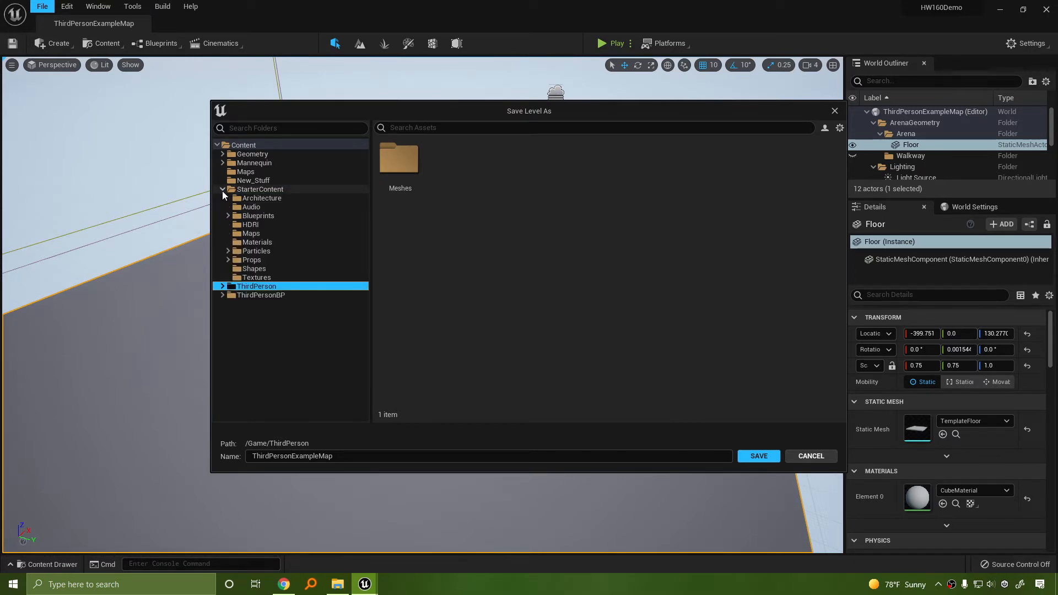
{"action": "left_click", "coordinate": [222, 190]}
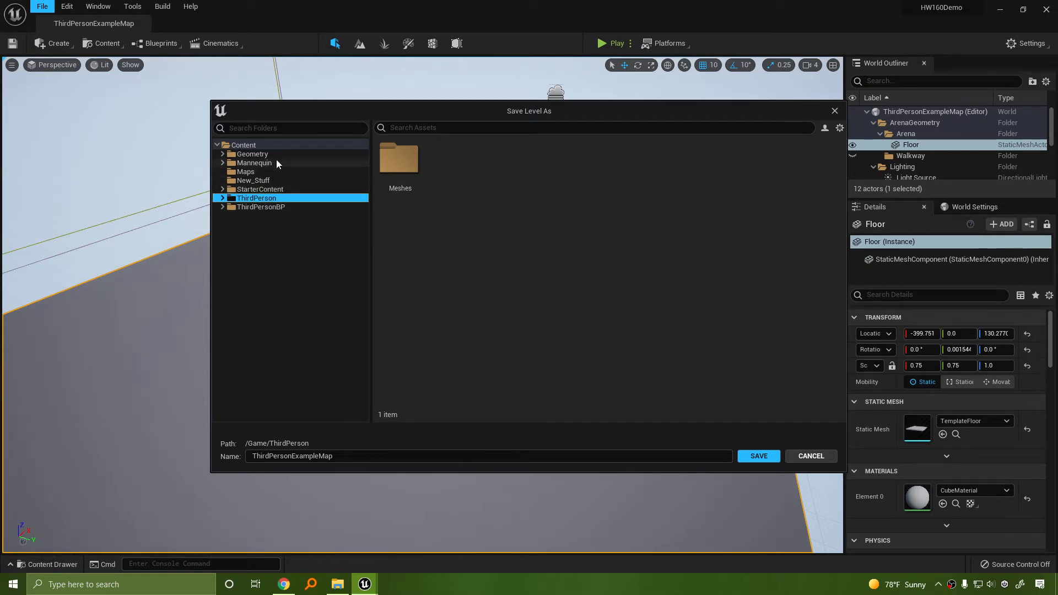
{"action": "left_click", "coordinate": [251, 171]}
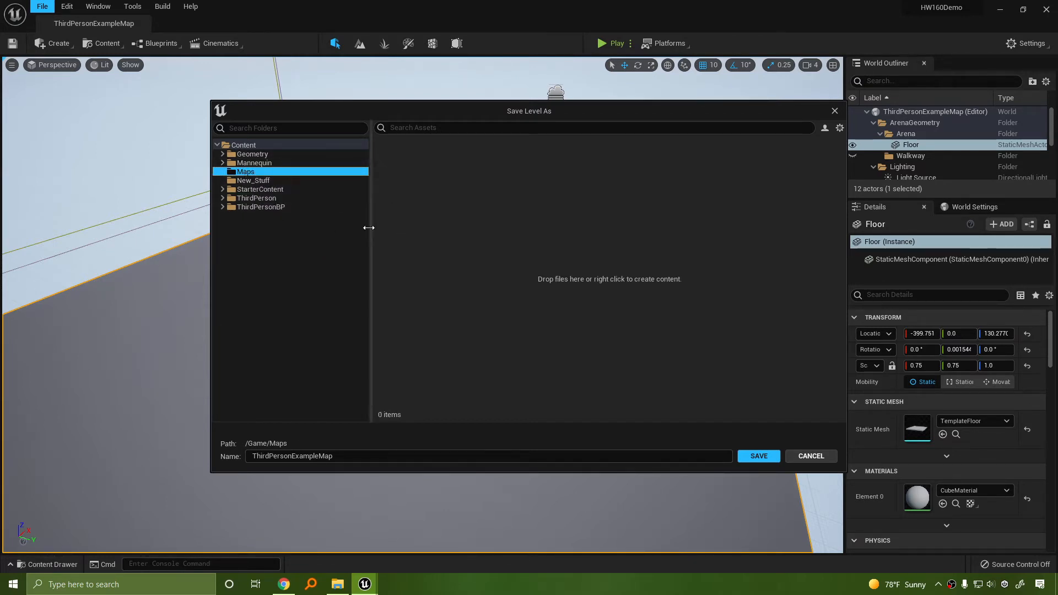
{"action": "left_click_drag", "start_coordinate": [347, 457], "coordinate": [172, 443]}
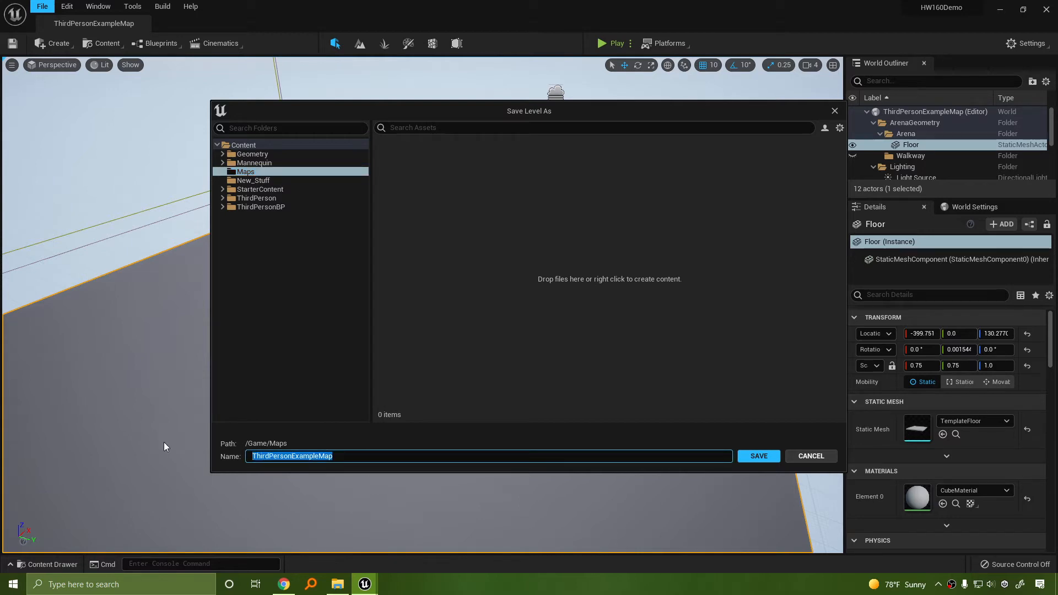
{"action": "type", "text": "MyFirstHWmap"}
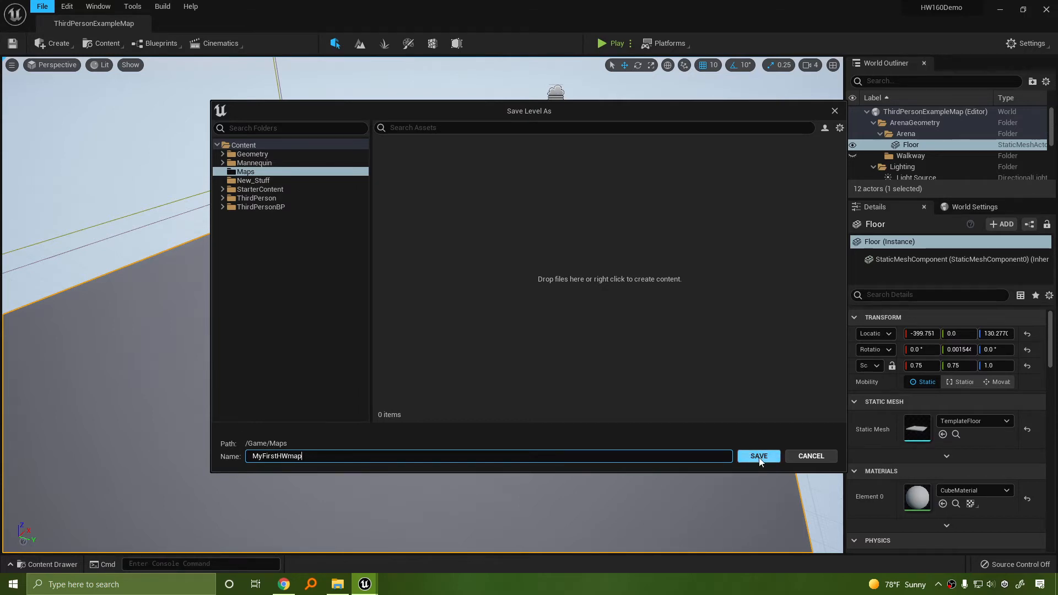
{"action": "left_click", "coordinate": [759, 456]}
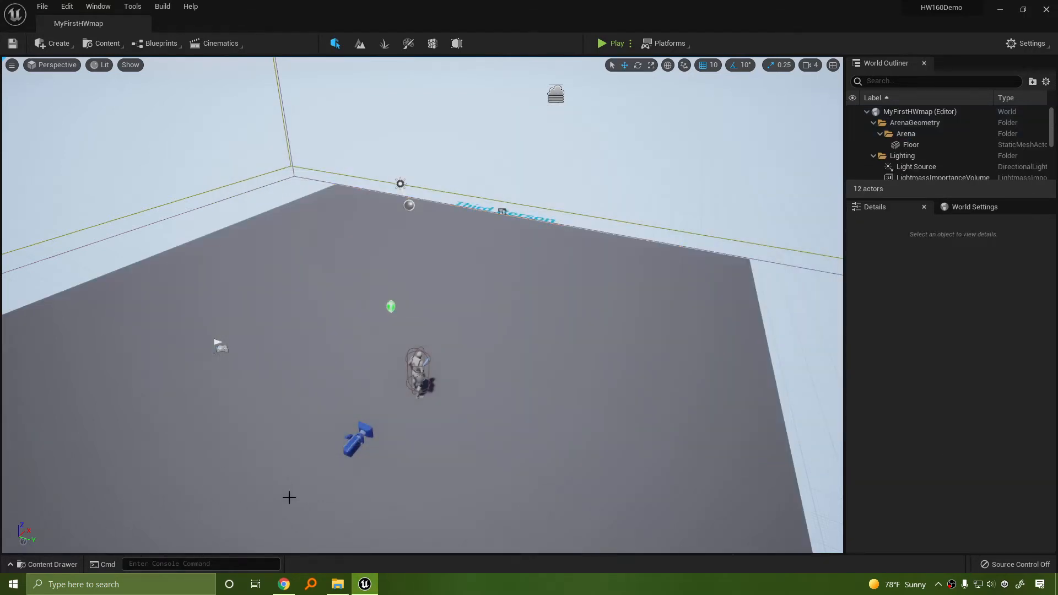
Step: Look through the ThirdPersonBP Maps folder and the project's own Maps folder in the Content Drawer
{"action": "left_click", "coordinate": [51, 564]}
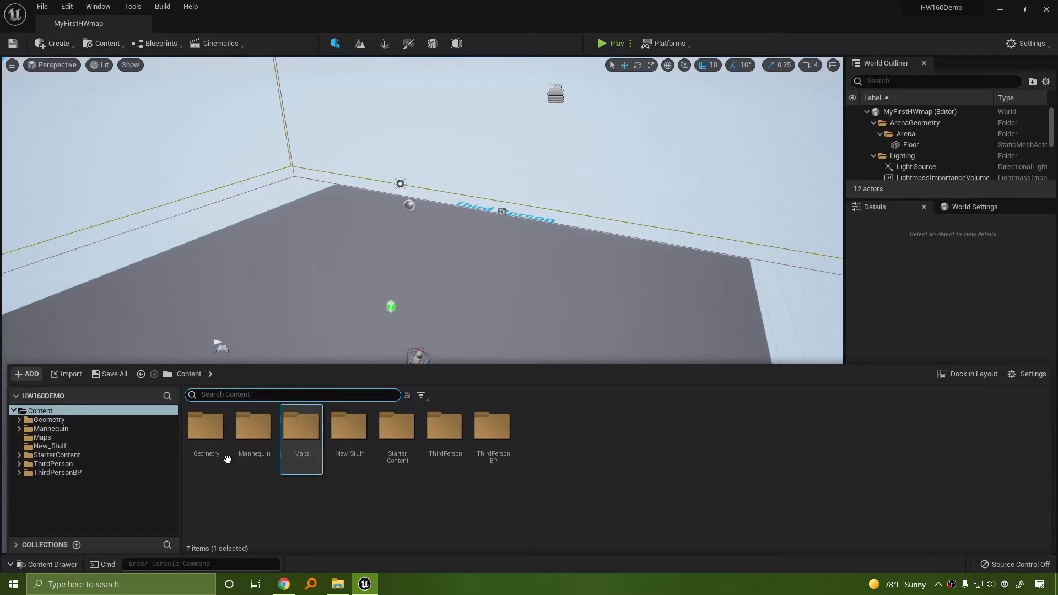
{"action": "left_click", "coordinate": [17, 472]}
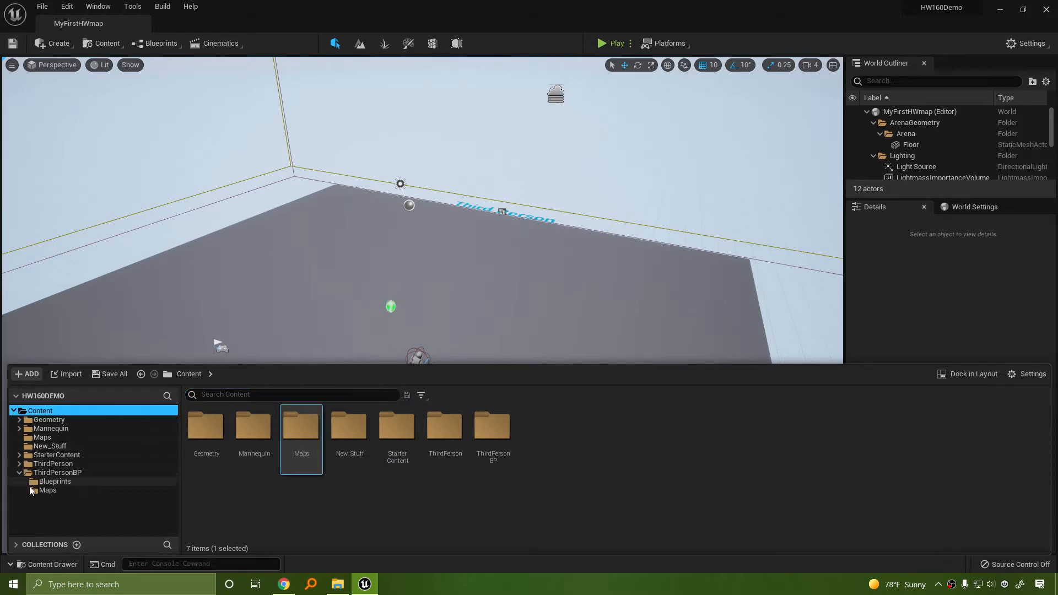
{"action": "left_click", "coordinate": [47, 492]}
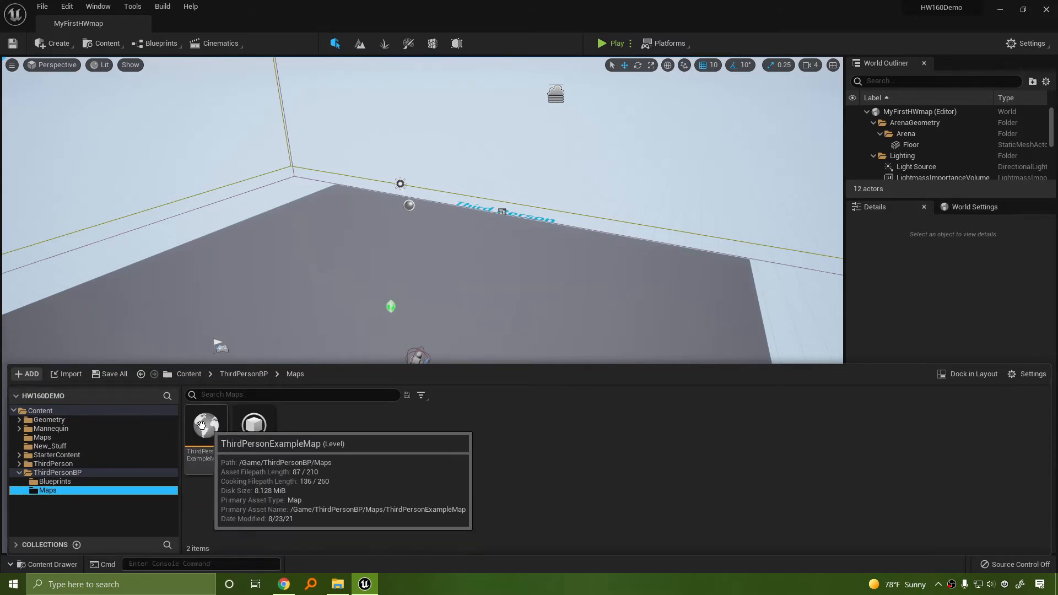
{"action": "left_click", "coordinate": [43, 439]}
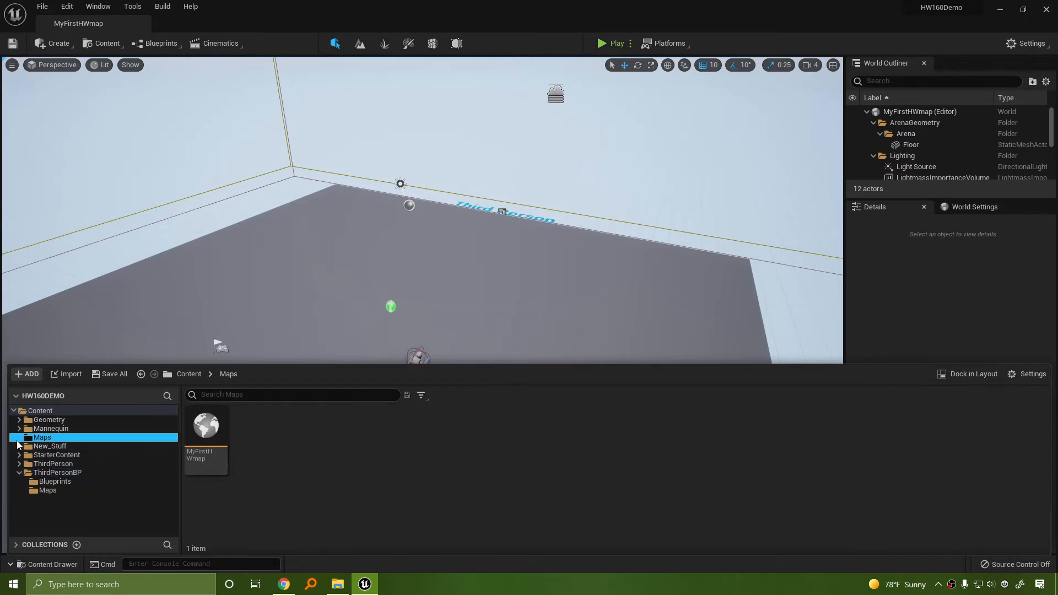
{"action": "left_click", "coordinate": [19, 472]}
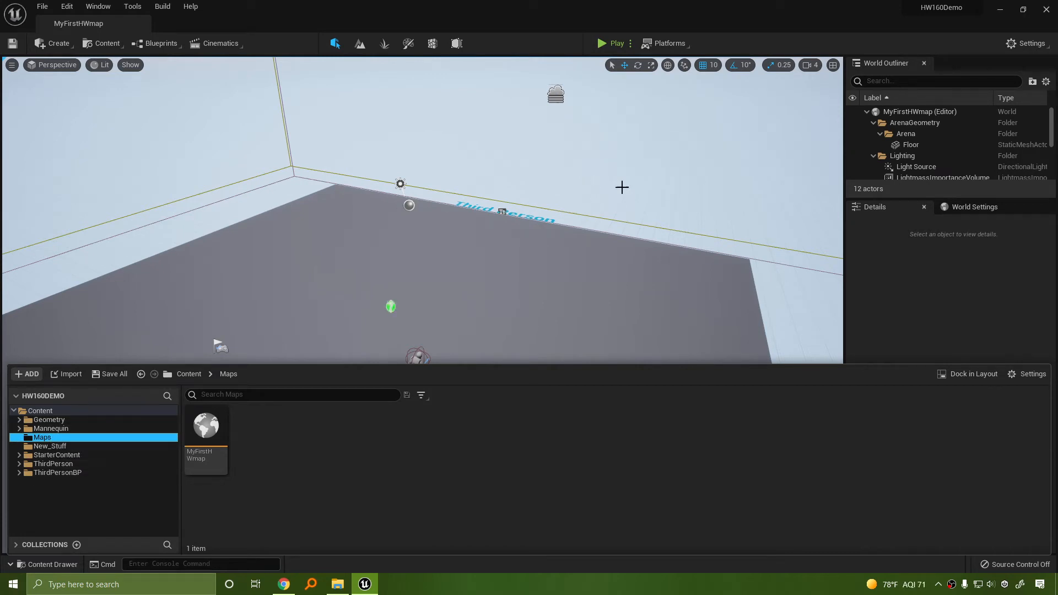
Step: Create a new level from the Default template and look over its floor and lights
{"action": "left_click", "coordinate": [43, 6]}
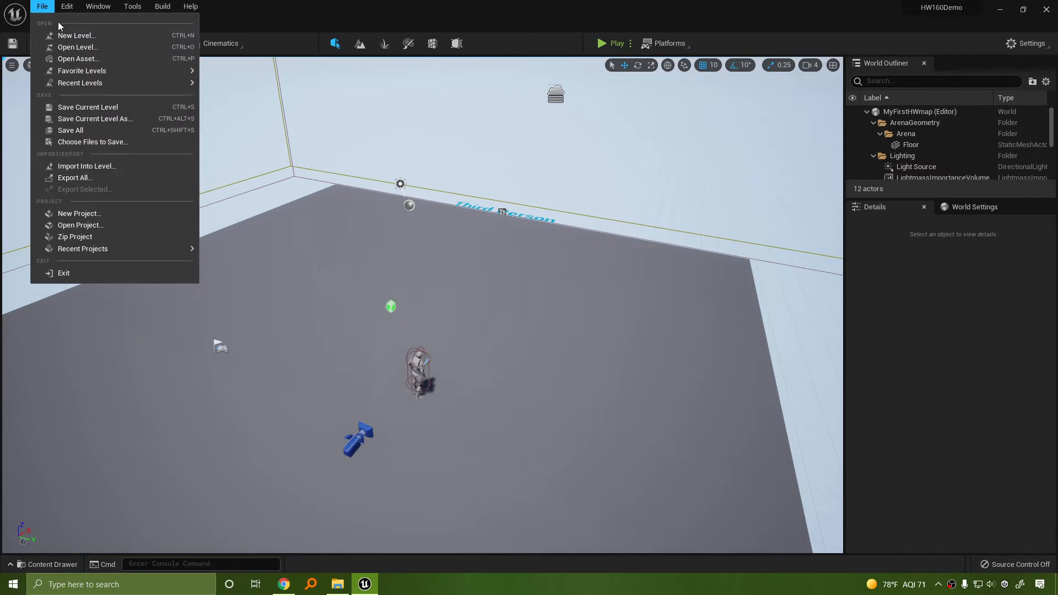
{"action": "left_click", "coordinate": [72, 36]}
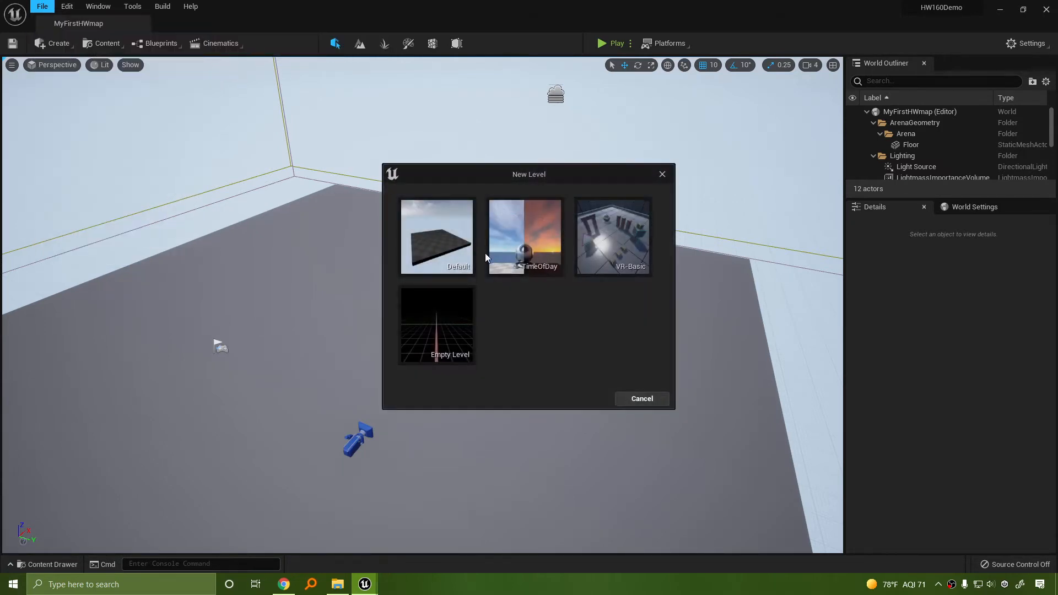
{"action": "left_click", "coordinate": [446, 252]}
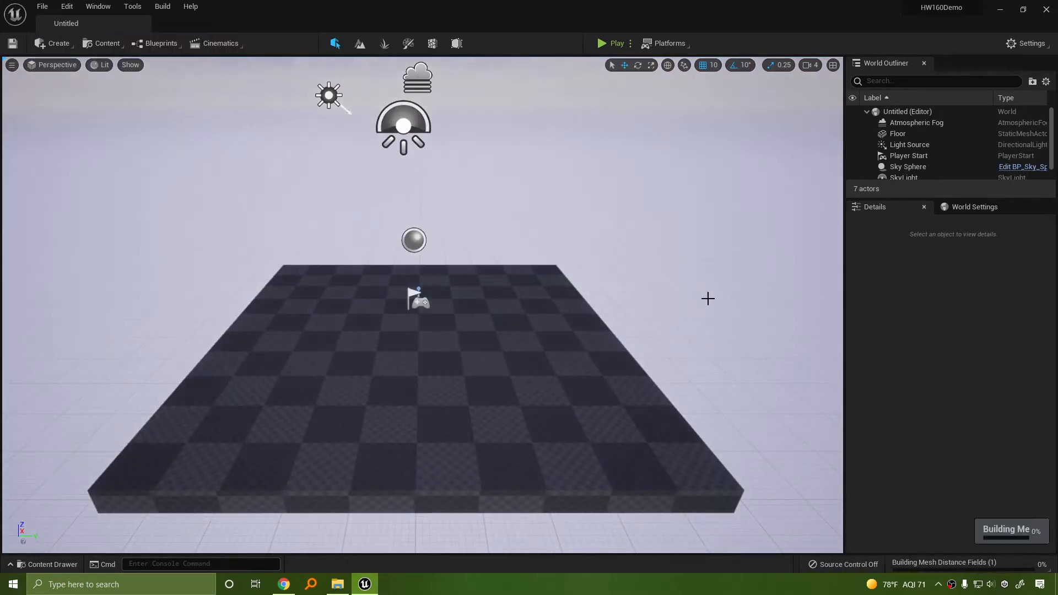
{"action": "mouse_move", "coordinate": [707, 298]}
{"action": "right_mouse_down"}
{"action": "mouse_move", "coordinate": [651, 309]}
{"action": "mouse_move", "coordinate": [700, 292]}
{"action": "right_mouse_up"}
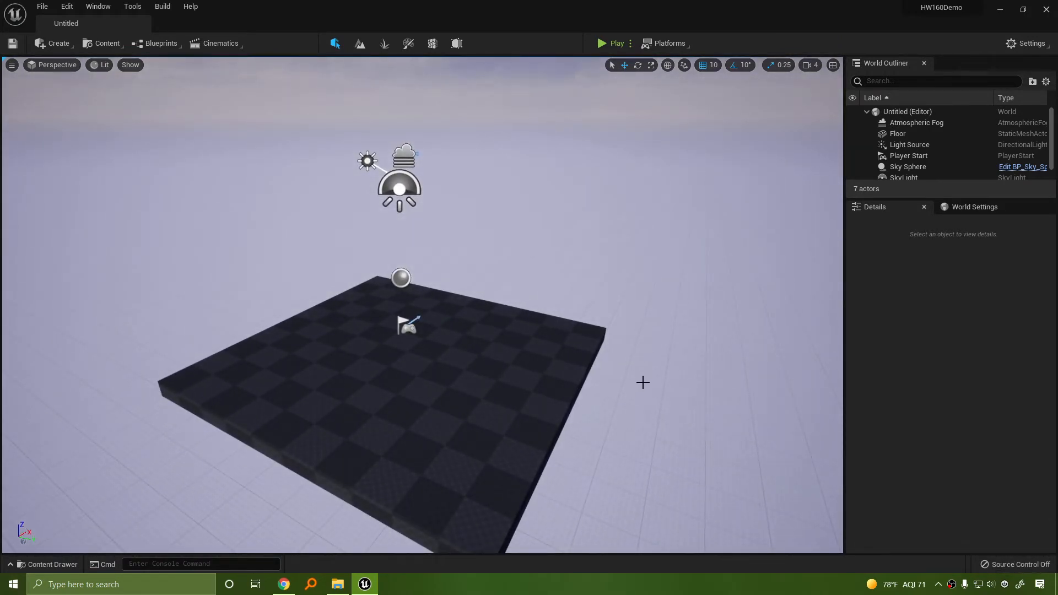
{"action": "mouse_move", "coordinate": [643, 382]}
{"action": "right_mouse_down"}
{"action": "mouse_move", "coordinate": [704, 378]}
{"action": "mouse_move", "coordinate": [600, 386]}
{"action": "mouse_move", "coordinate": [645, 346]}
{"action": "mouse_move", "coordinate": [658, 398]}
{"action": "mouse_move", "coordinate": [650, 336]}
{"action": "mouse_move", "coordinate": [592, 379]}
{"action": "mouse_move", "coordinate": [633, 381]}
{"action": "right_mouse_up"}
{"action": "key", "text": "w"}
{"action": "key", "text": "s"}
{"action": "key", "text": "w"}
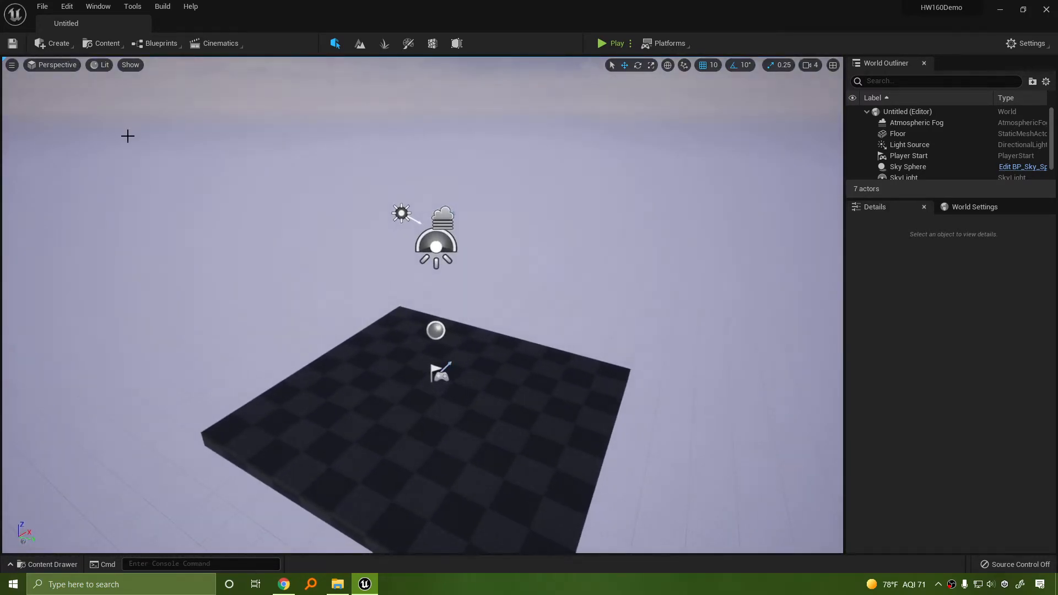
Step: Save the new level as Level2_map in the Maps folder
{"action": "left_click", "coordinate": [12, 45]}
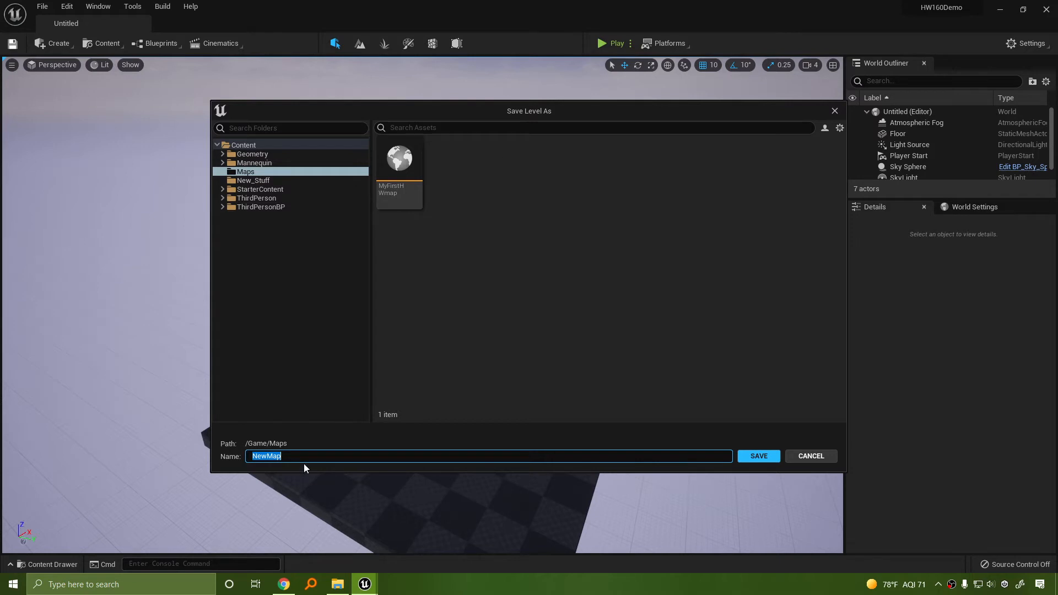
{"action": "type", "text": "Level2_map"}
{"action": "left_click", "coordinate": [760, 456]}
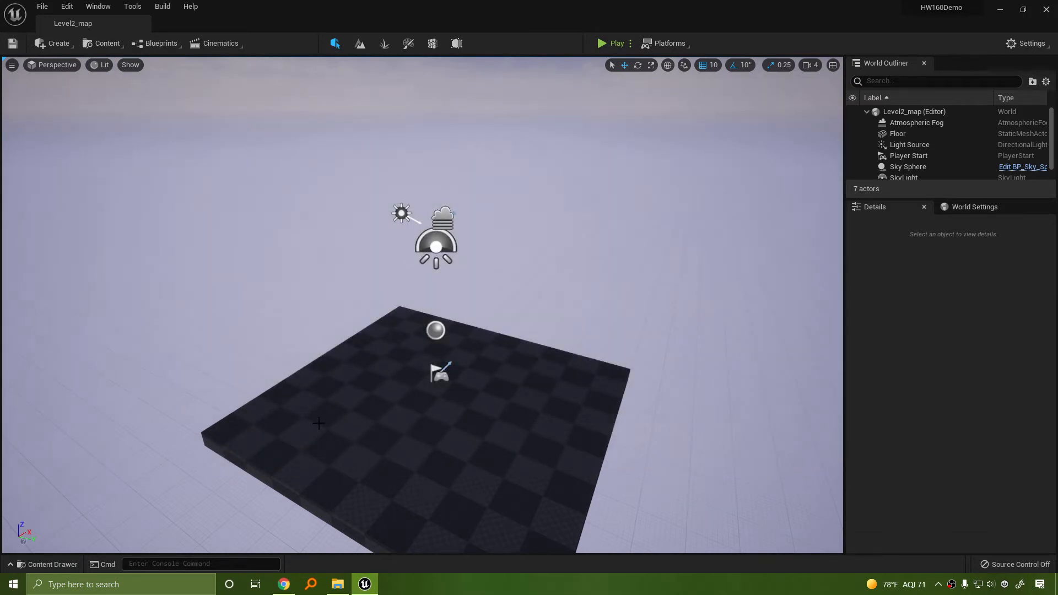
Step: Rename the MyFirstHWmap level in the Maps folder to MyFirstHW_map
{"action": "key", "text": "ctrl+space"}
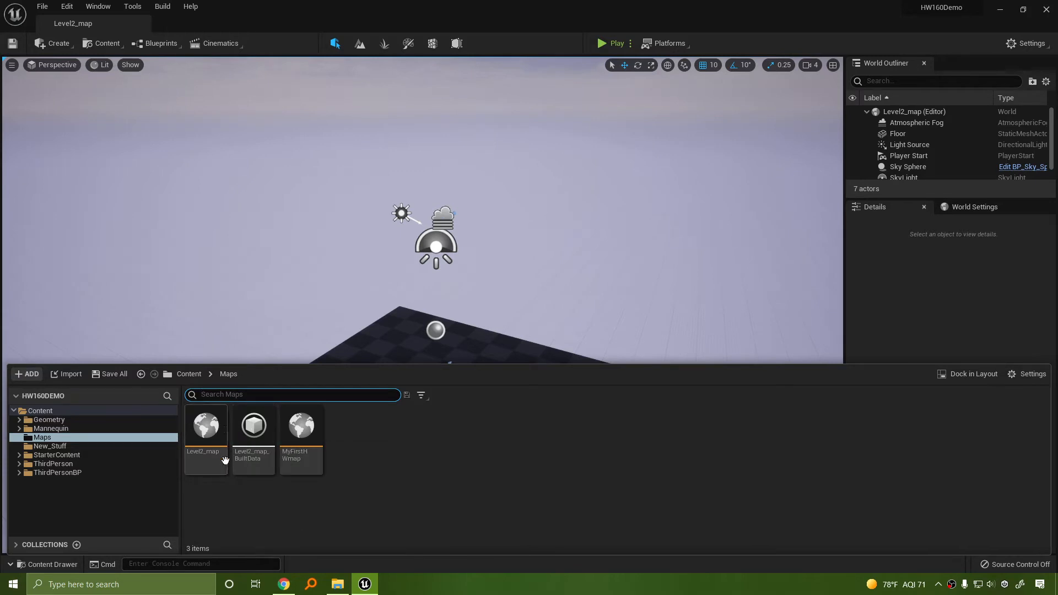
{"action": "left_click", "coordinate": [295, 458]}
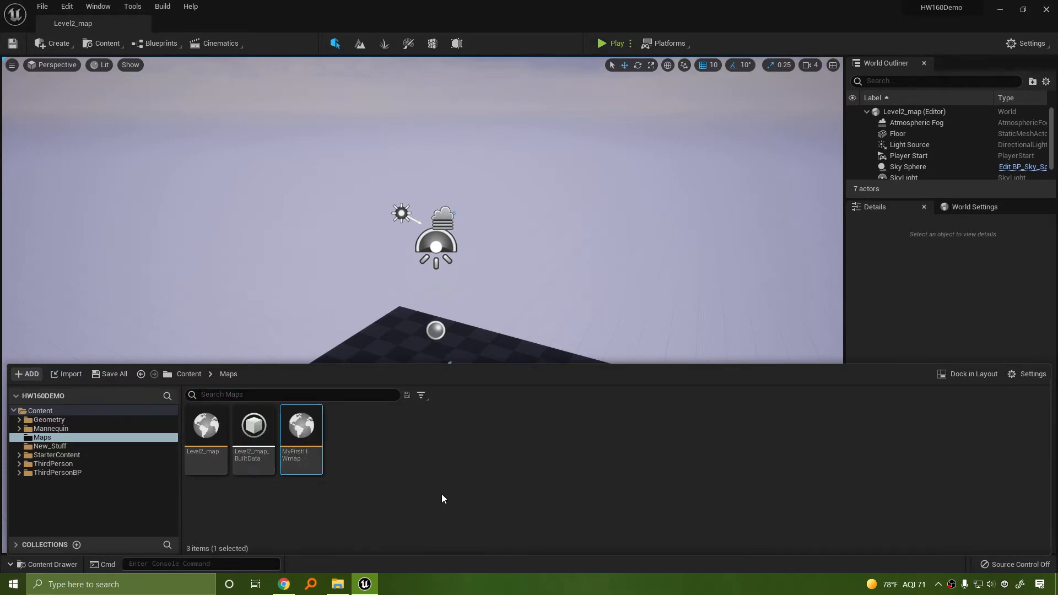
{"action": "key", "text": "F2"}
{"action": "left_click", "coordinate": [307, 457]}
{"action": "type", "text": "_"}
{"action": "key", "text": "Return"}
{"action": "left_click", "coordinate": [389, 457]}
Step: Switch between the two levels from the Maps folder: open MyFirstHW_map, Level2_map, and MyFirstHW_map again
{"action": "left_click", "coordinate": [316, 449]}
{"action": "double_click", "coordinate": [315, 449]}
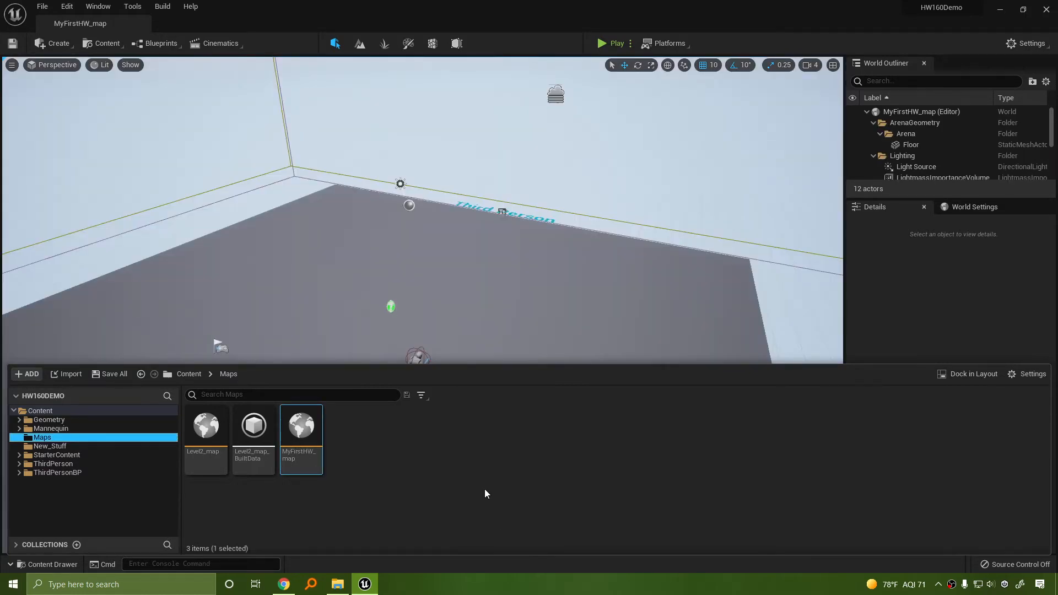
{"action": "double_click", "coordinate": [206, 436]}
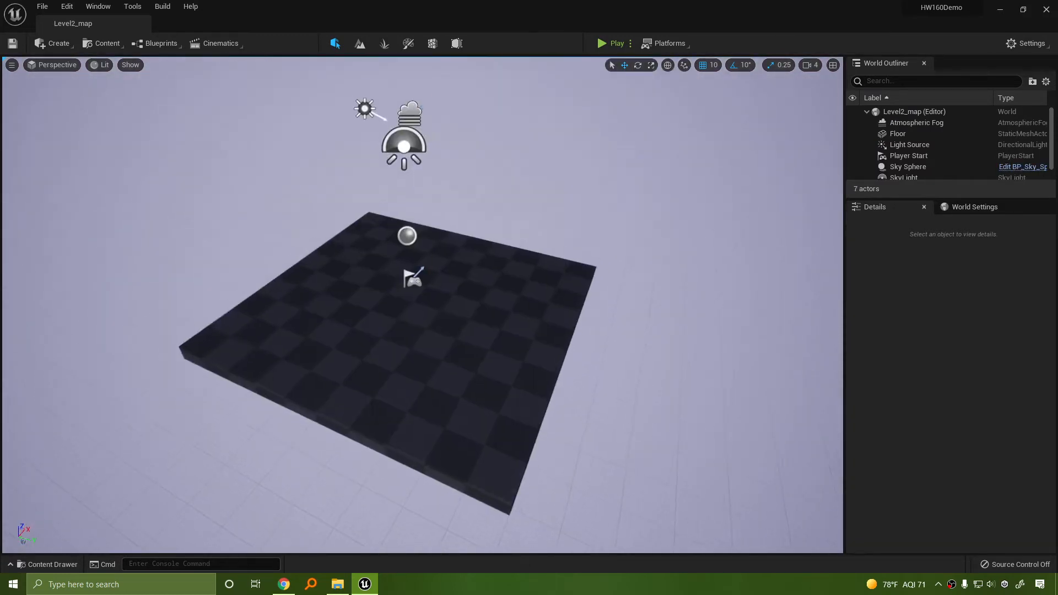
{"action": "key", "text": "ctrl+space"}
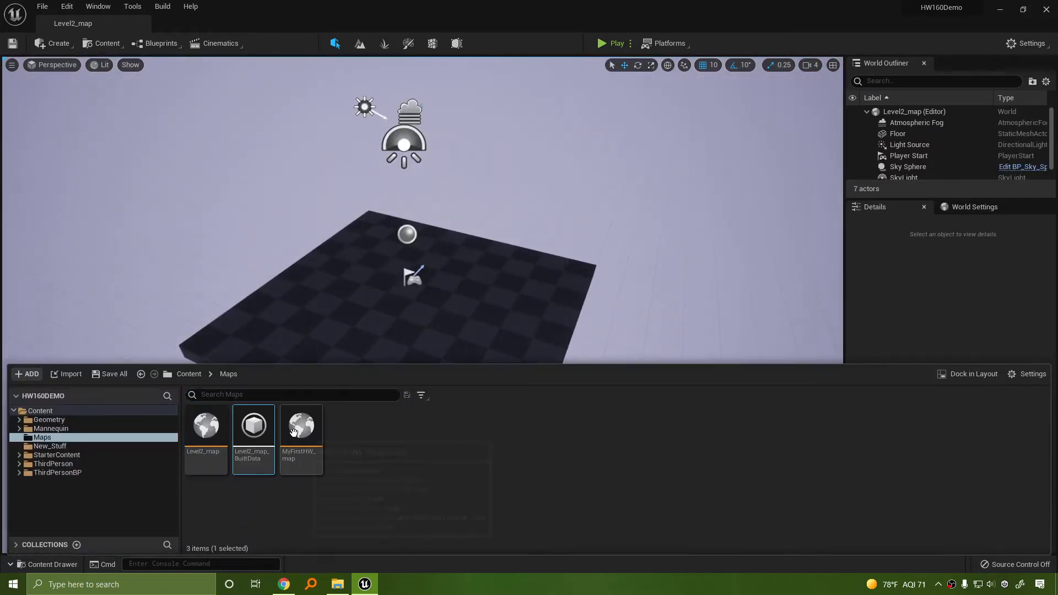
{"action": "left_click", "coordinate": [301, 433]}
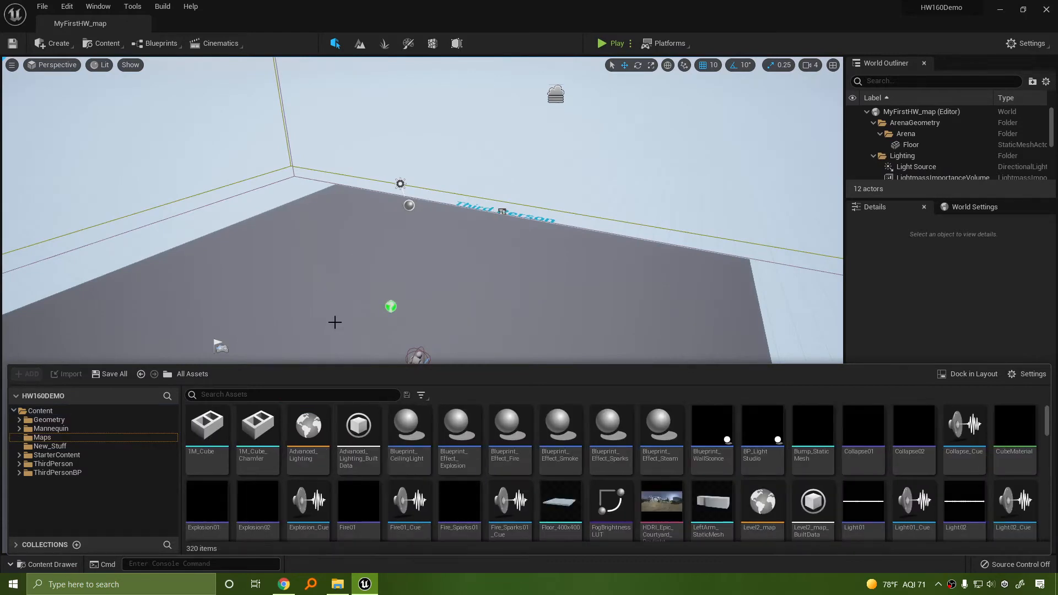
Step: Show and hide the Content Drawer several times, viewing all assets, the root Content folder and the Geometry folder
{"action": "right_click_drag", "start_coordinate": [606, 229], "coordinate": [600, 291]}
{"action": "key", "text": "ctrl+space"}
{"action": "key", "text": "ctrl+space"}
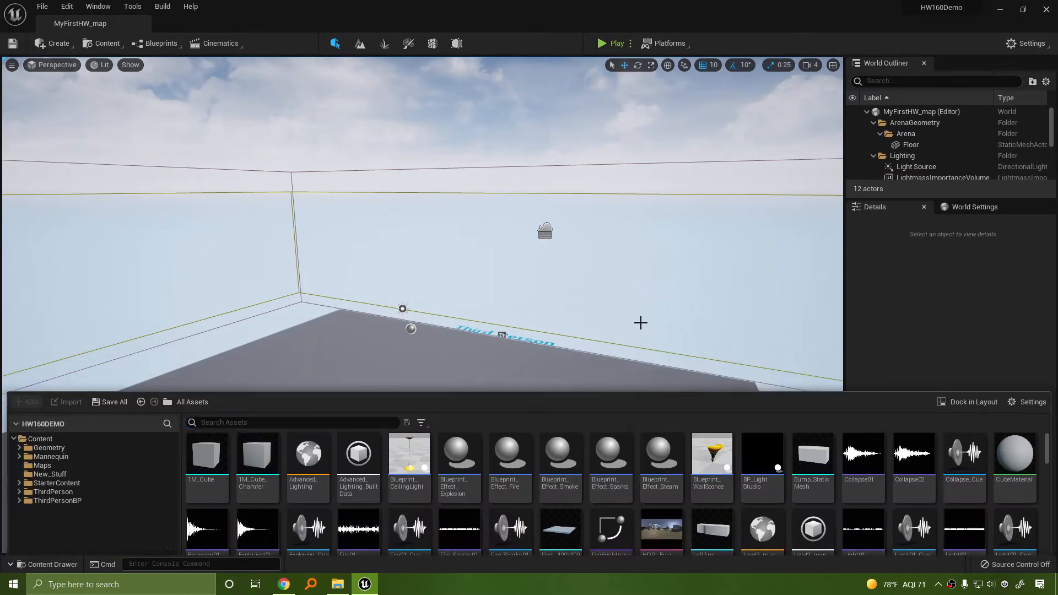
{"action": "mouse_move", "coordinate": [322, 488]}
{"action": "right_mouse_down"}
{"action": "mouse_move", "coordinate": [248, 518]}
{"action": "mouse_move", "coordinate": [322, 489]}
{"action": "right_mouse_up"}
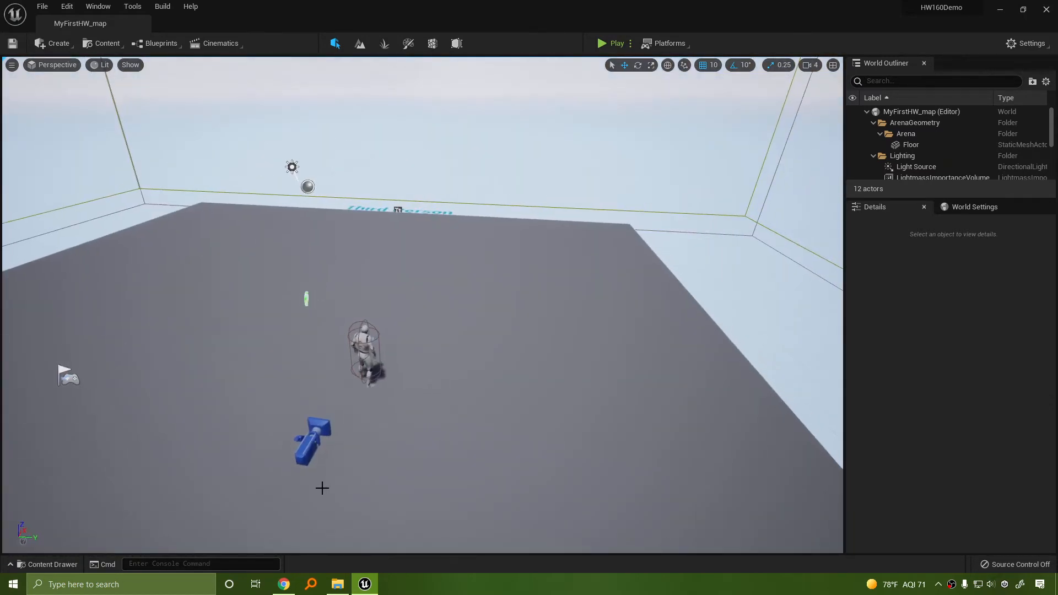
{"action": "key", "text": "ctrl+space"}
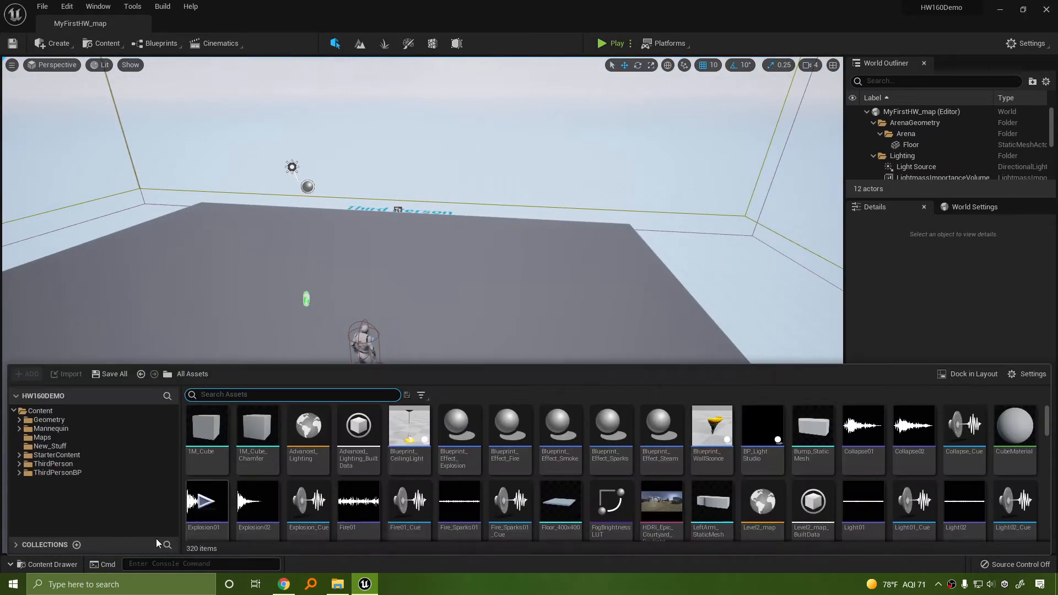
{"action": "left_click", "coordinate": [47, 413]}
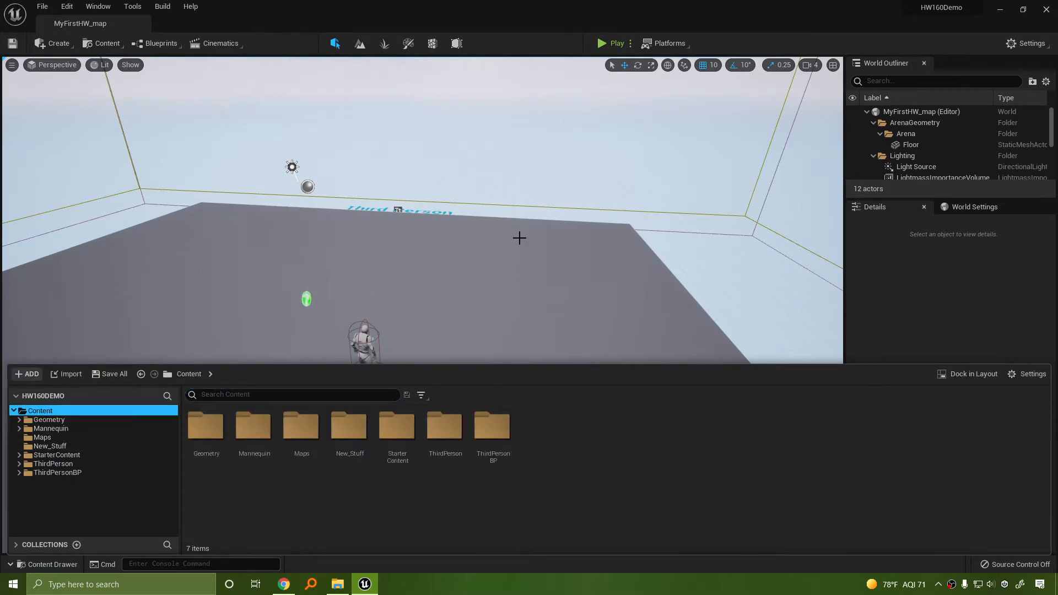
{"action": "key", "text": "ctrl+space"}
{"action": "left_click", "coordinate": [47, 411]}
{"action": "left_click", "coordinate": [156, 501]}
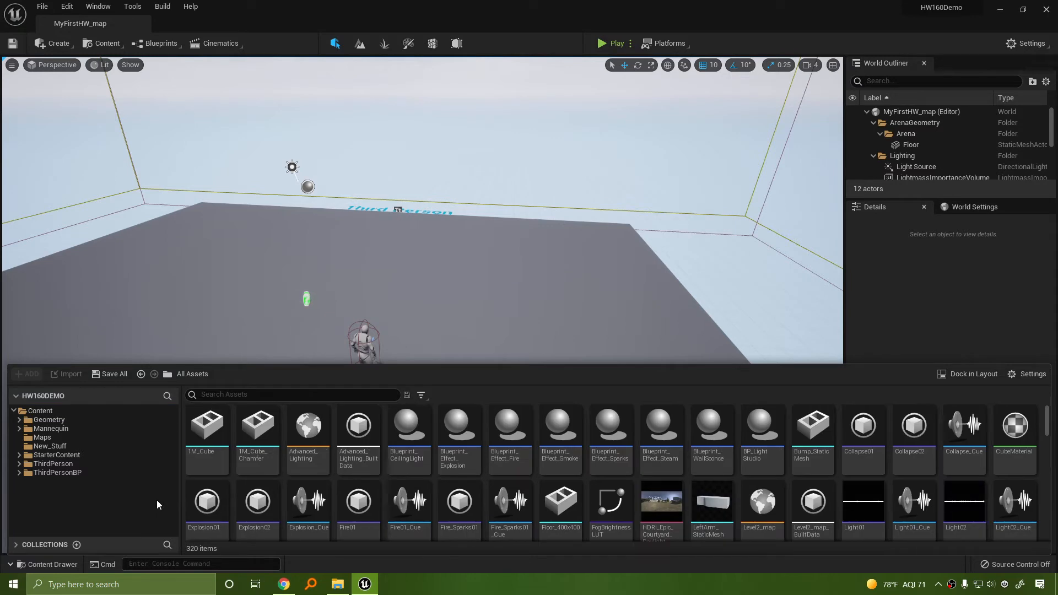
{"action": "left_click", "coordinate": [55, 419]}
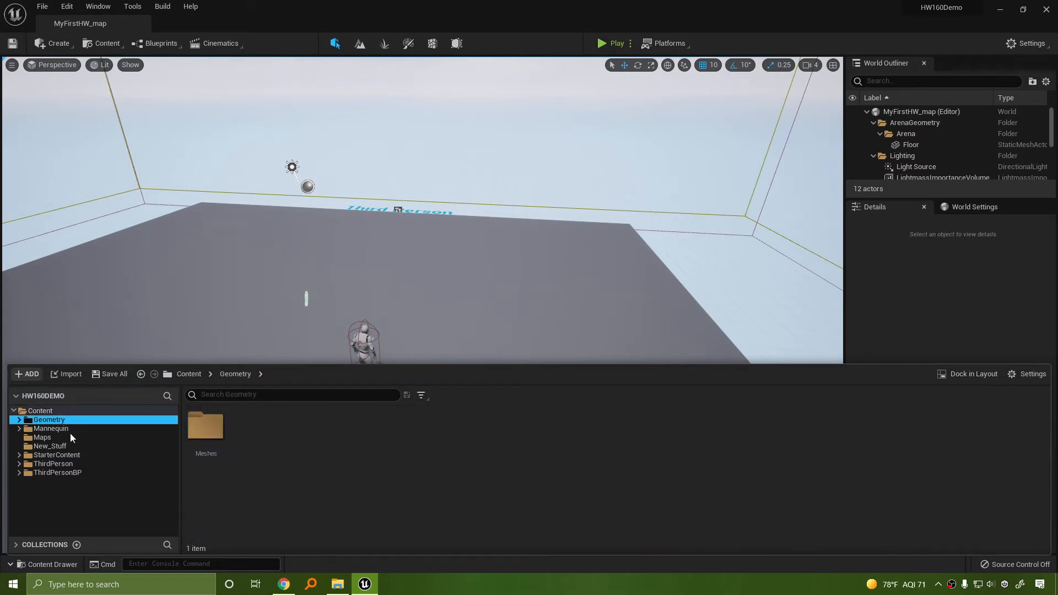
{"action": "left_click", "coordinate": [45, 564]}
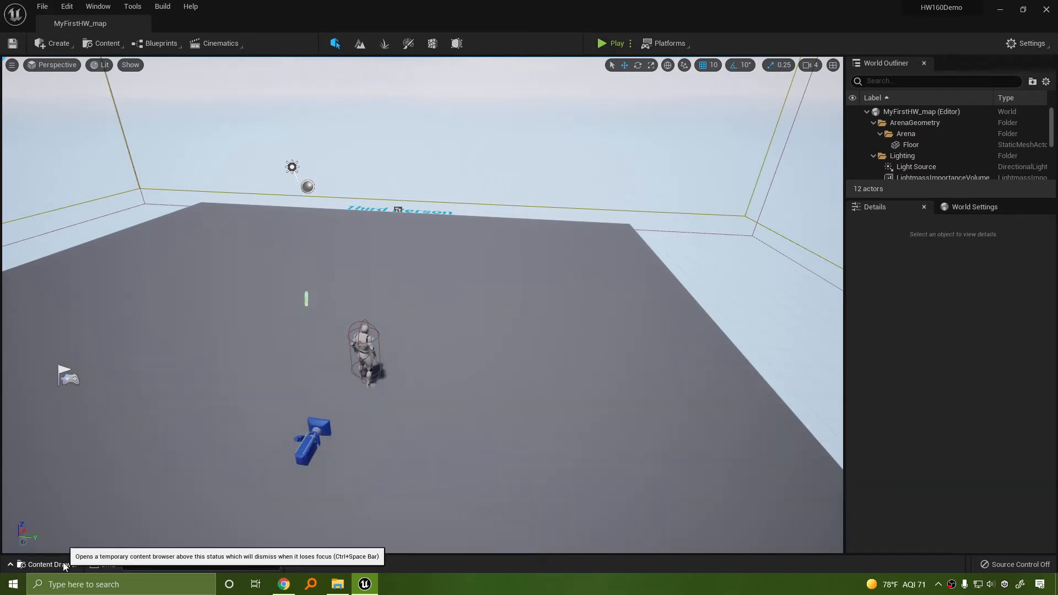
{"action": "key", "text": "ctrl+space"}
{"action": "key", "text": "ctrl+space"}
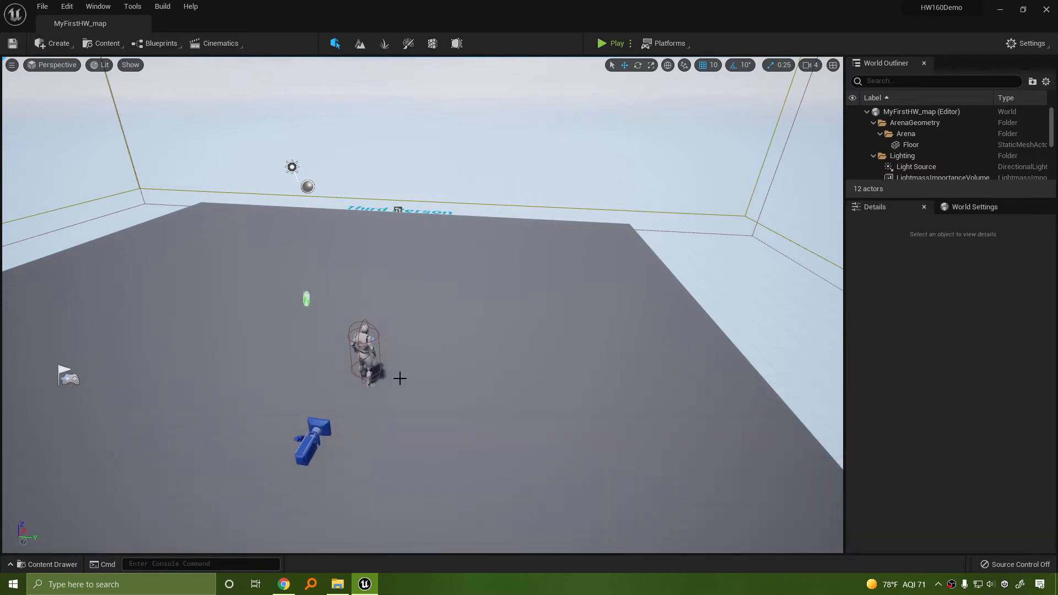
Step: Open the Level2_map level from the Maps folder through the Open Level dialog
{"action": "right_click_drag", "start_coordinate": [422, 305], "coordinate": [319, 251]}
{"action": "right_click_drag", "start_coordinate": [588, 376], "coordinate": [593, 409]}
{"action": "key", "text": "s"}
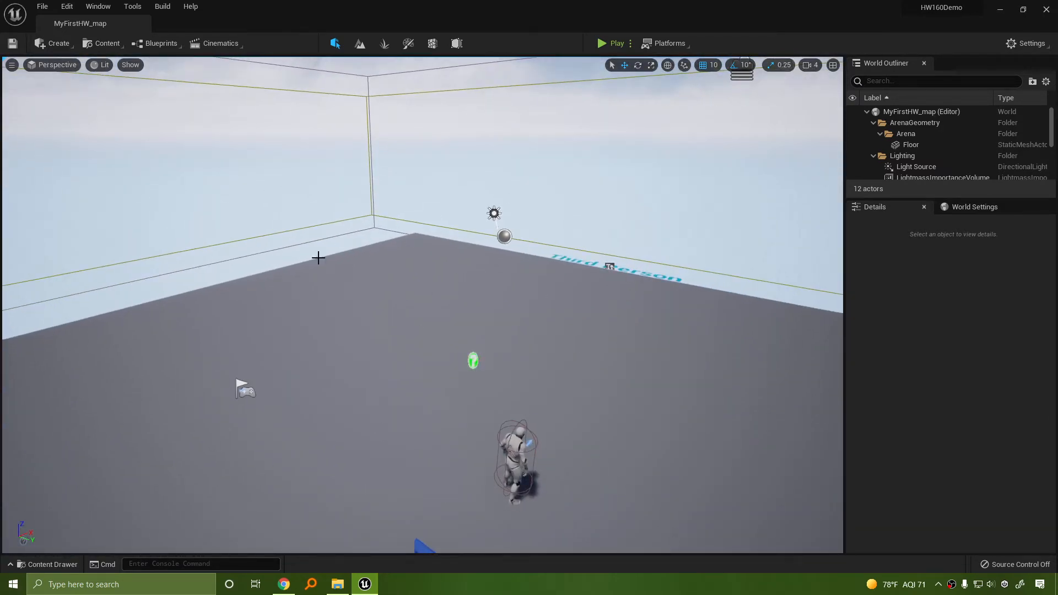
{"action": "left_click", "coordinate": [46, 9]}
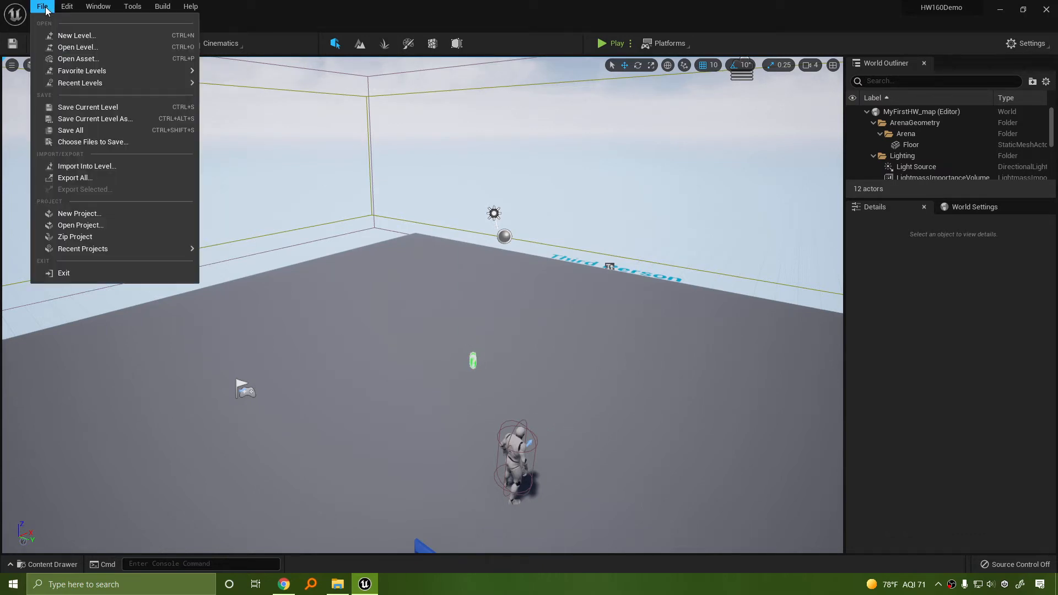
{"action": "left_click", "coordinate": [93, 48]}
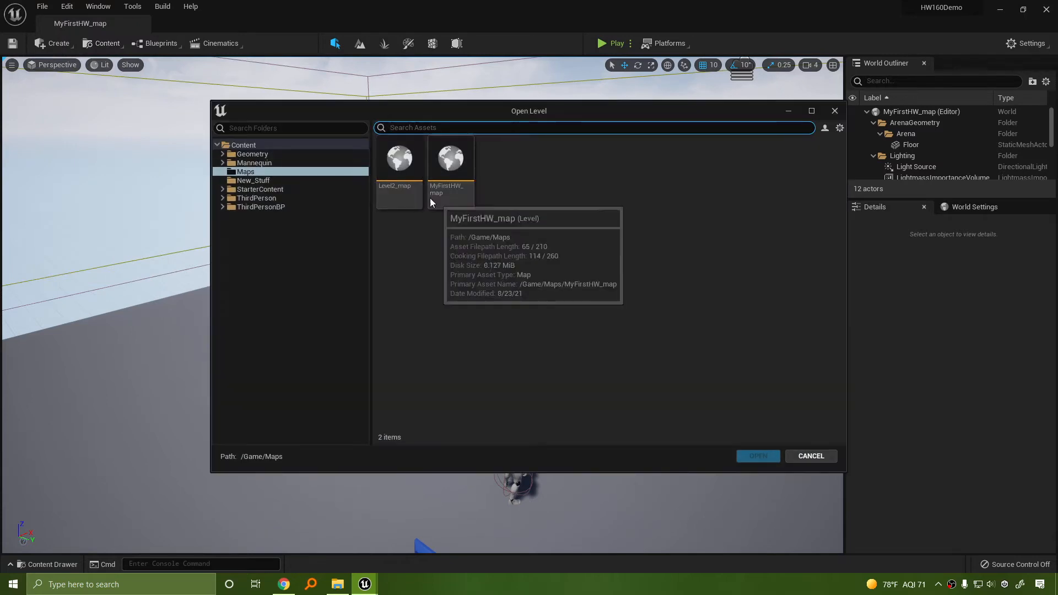
{"action": "double_click", "coordinate": [415, 164]}
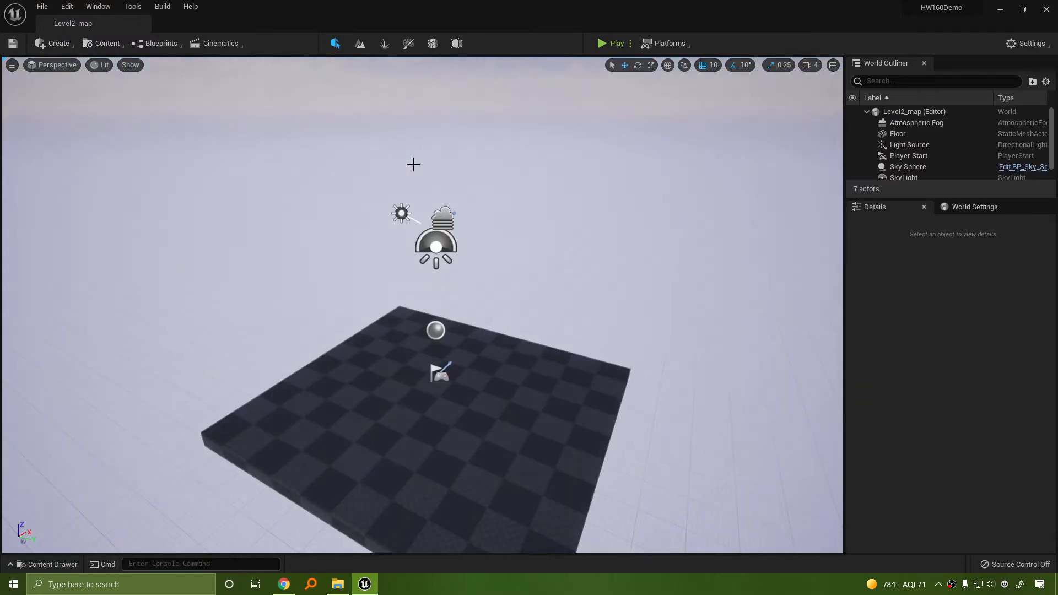
Step: Select the Floor in Level2_map and switch the viewport from perspective to the Top orthographic view
{"action": "right_click_drag", "start_coordinate": [413, 164], "coordinate": [441, 190]}
{"action": "left_click", "coordinate": [393, 333]}
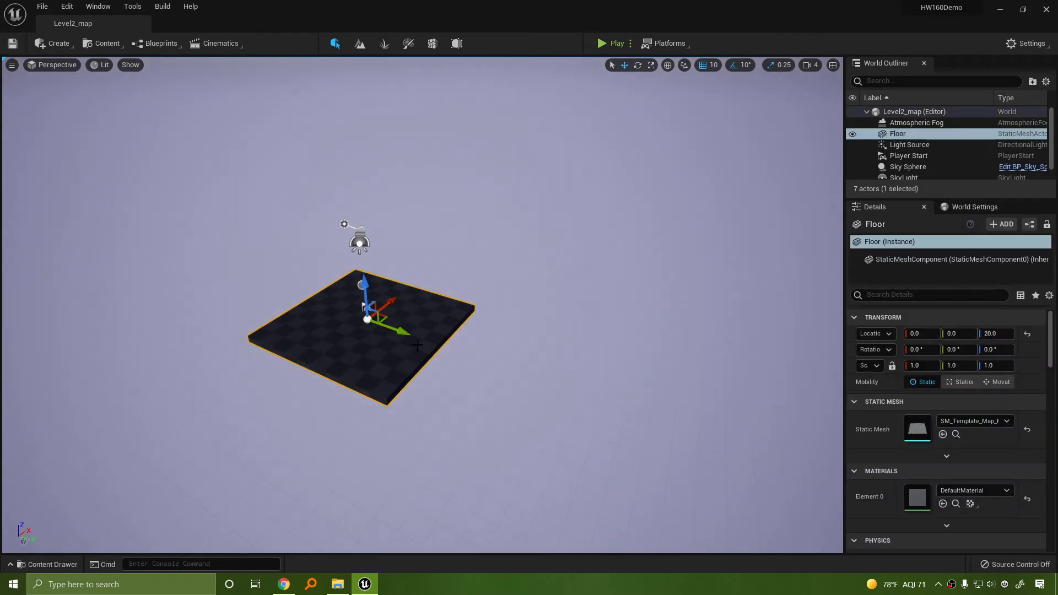
{"action": "left_click", "coordinate": [48, 64]}
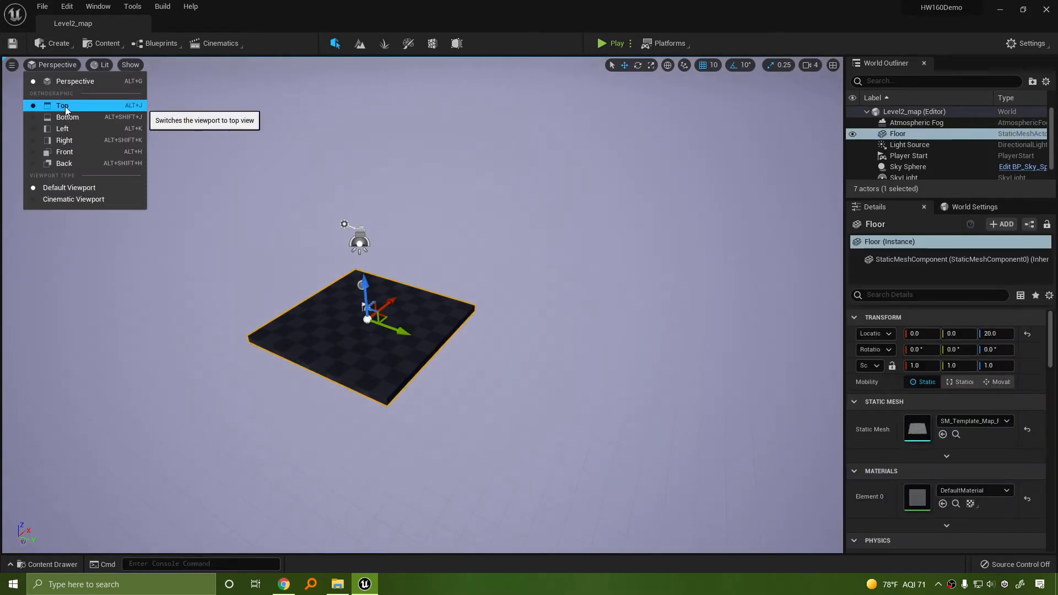
{"action": "left_click", "coordinate": [65, 107]}
Step: Try moving the Floor along the Y axis to -870 in the top view, and undo the move
{"action": "right_click_drag", "start_coordinate": [551, 317], "coordinate": [598, 244]}
{"action": "scroll", "coordinate": [422, 305], "scroll_direction": "down", "scroll_amount": 6}
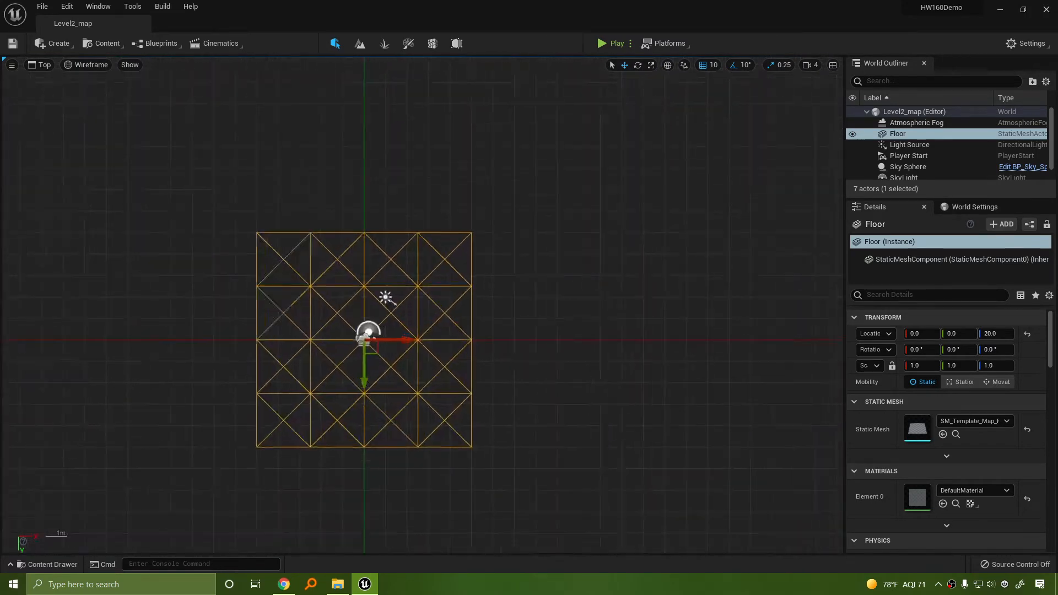
{"action": "scroll", "coordinate": [422, 305], "scroll_direction": "up", "scroll_amount": 1}
{"action": "left_click_drag", "start_coordinate": [358, 390], "coordinate": [370, 182]}
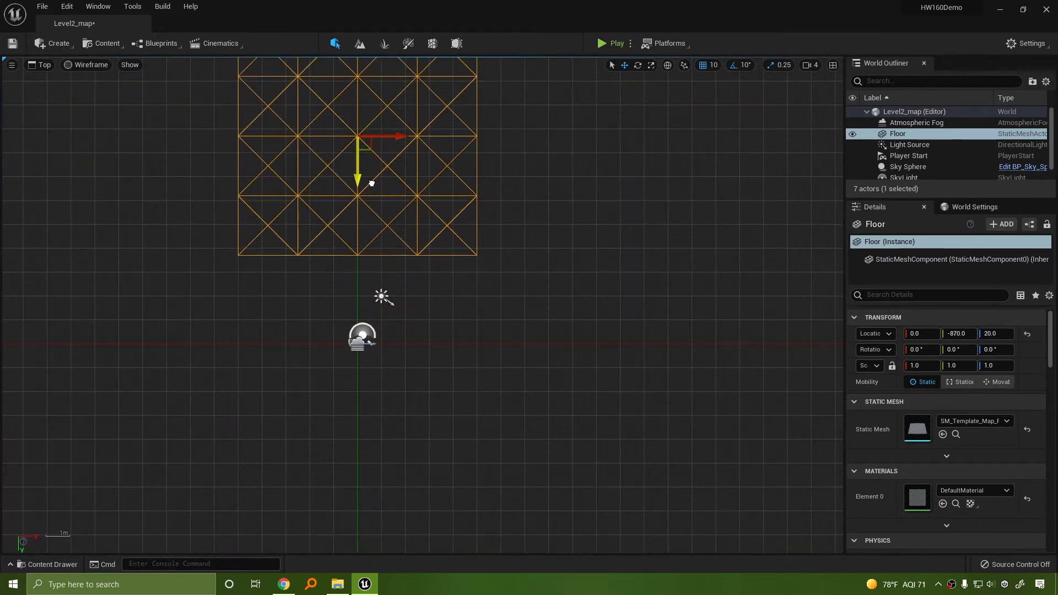
{"action": "key", "text": "ctrl+z"}
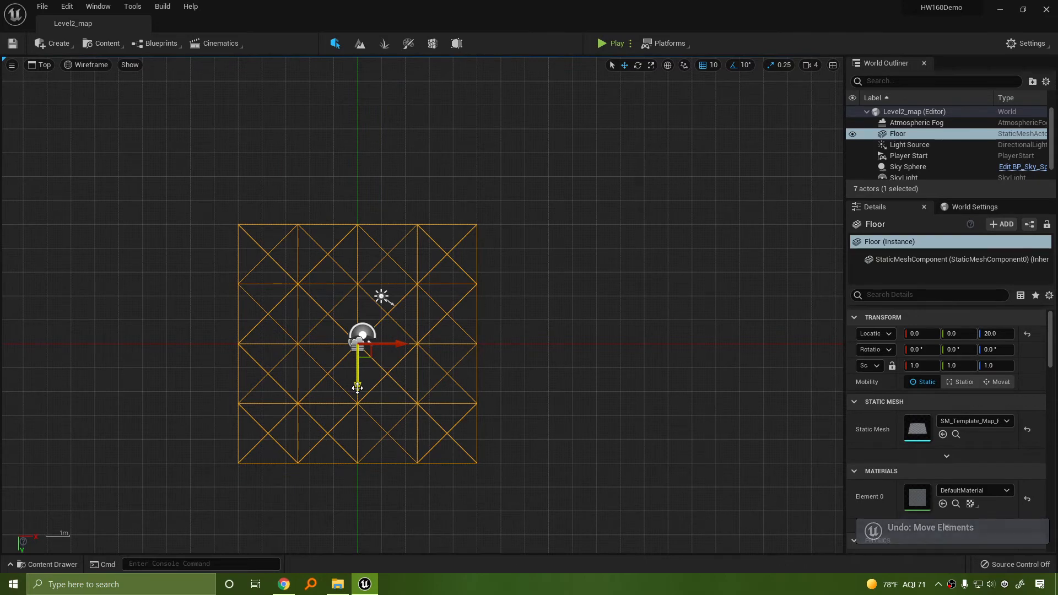
Step: Duplicate the Floor along the Y axis to -1000 and 1000, forming a column of three adjoining tiles
{"action": "left_click_drag", "start_coordinate": [358, 374], "coordinate": [358, 141], "text": "alt"}
{"action": "scroll", "coordinate": [449, 482], "scroll_direction": "down", "scroll_amount": 1}
{"action": "scroll", "coordinate": [448, 485], "scroll_direction": "down", "scroll_amount": 1}
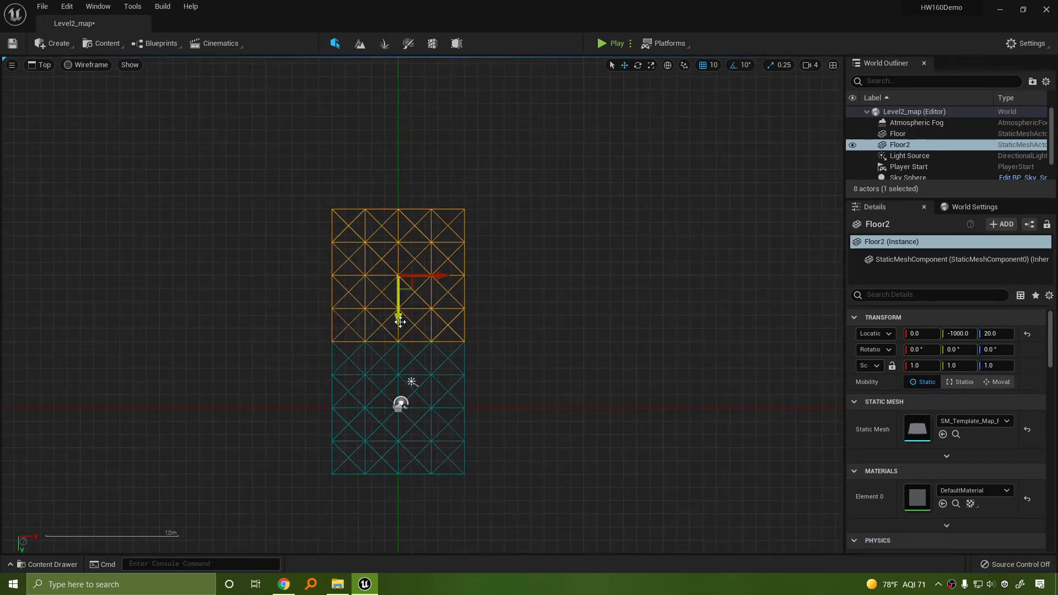
{"action": "left_click_drag", "start_coordinate": [399, 321], "coordinate": [399, 352], "text": "alt+shift"}
{"action": "scroll", "coordinate": [538, 208], "scroll_direction": "down", "scroll_amount": 1}
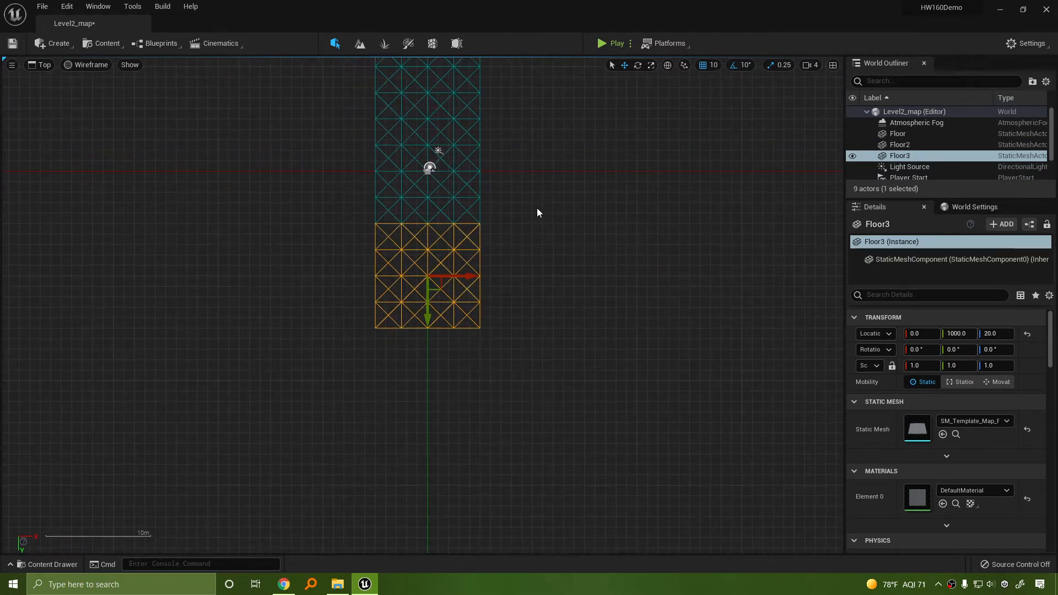
Step: Select all three floor tiles and duplicate the column along the X axis to 1000
{"action": "left_click", "coordinate": [462, 172], "text": "ctrl"}
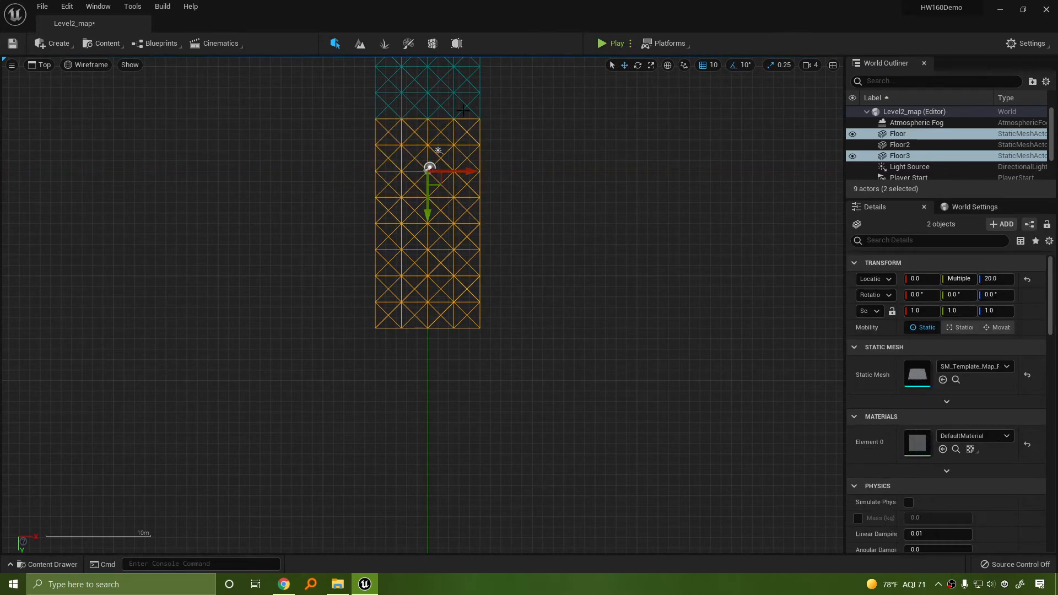
{"action": "left_click", "coordinate": [463, 107], "text": "ctrl"}
{"action": "key", "text": "f"}
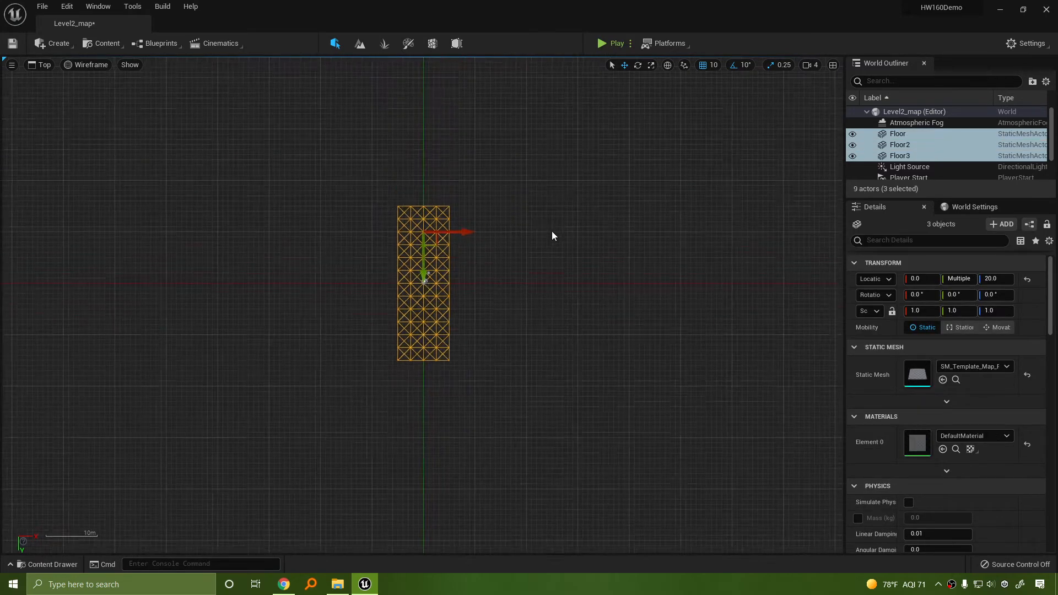
{"action": "scroll", "coordinate": [499, 293], "scroll_direction": "up", "scroll_amount": 2}
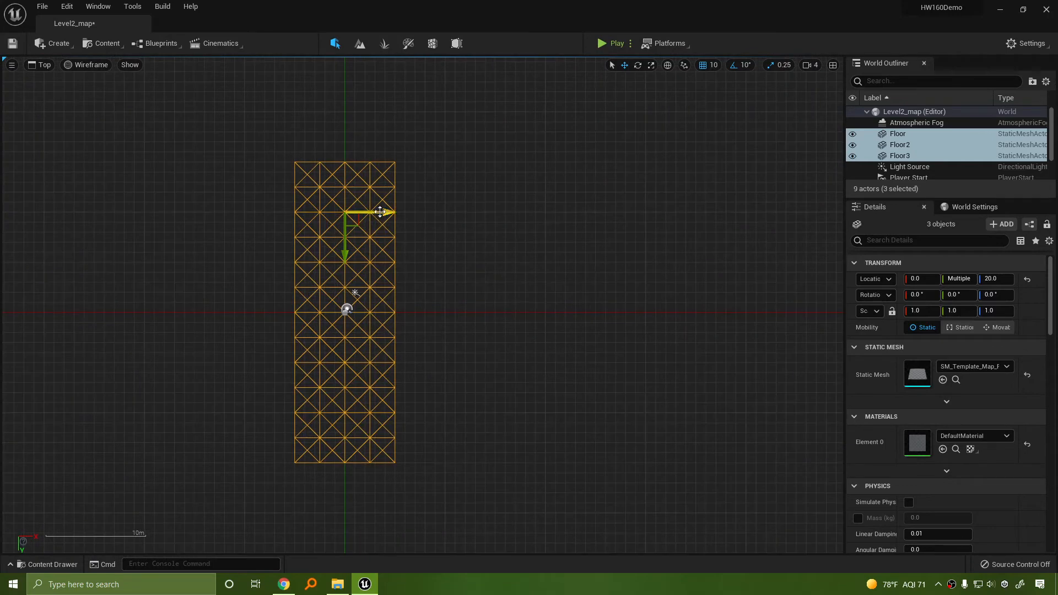
{"action": "left_click_drag", "start_coordinate": [385, 213], "coordinate": [486, 213], "text": "alt"}
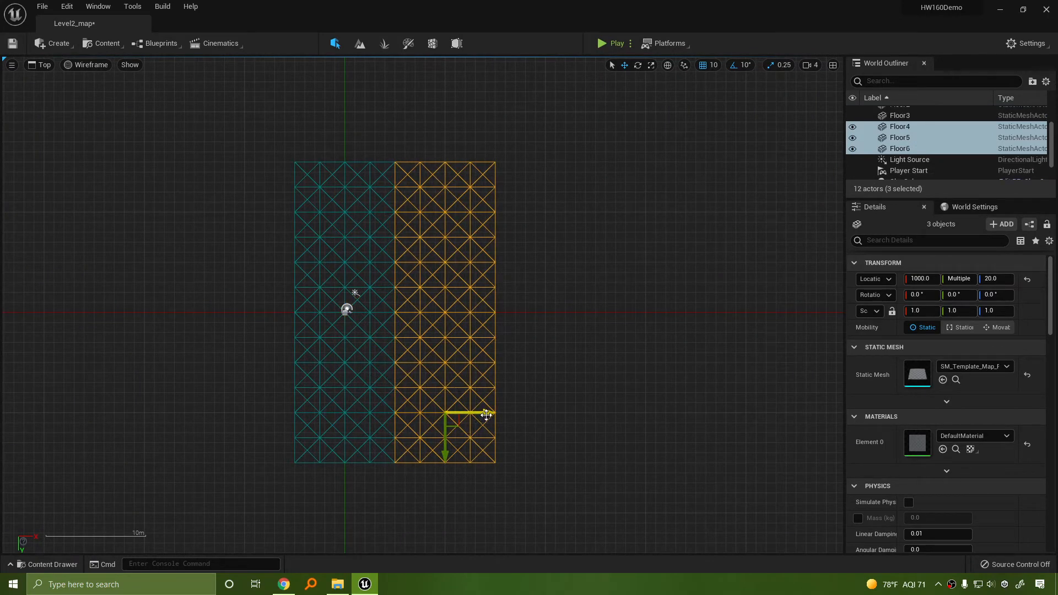
Step: Duplicate the selected floor column to the opposite side and align it flush at X -1000
{"action": "left_click_drag", "start_coordinate": [481, 413], "coordinate": [281, 414], "text": "alt"}
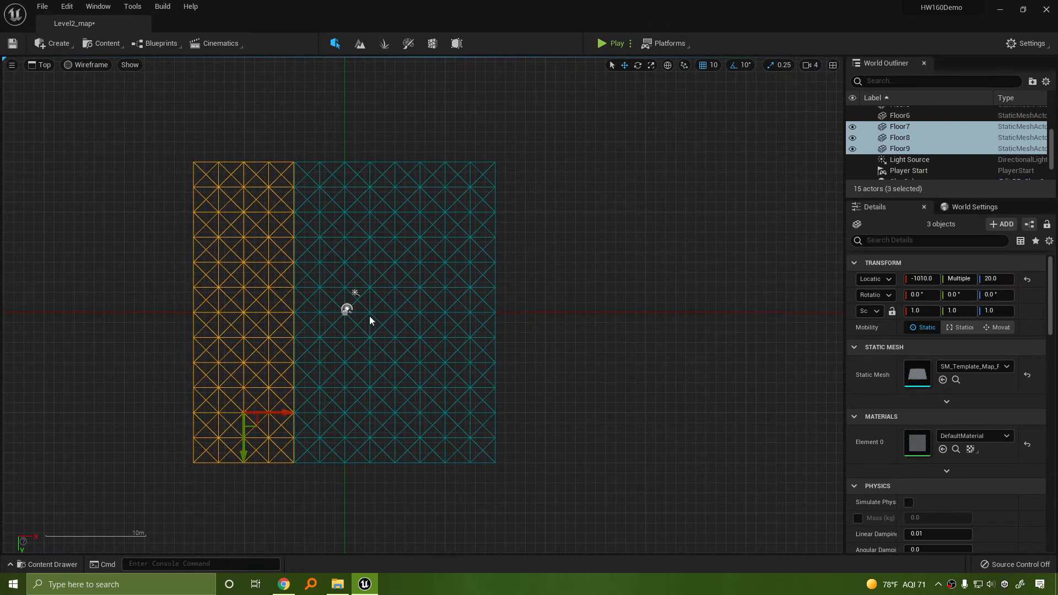
{"action": "scroll", "coordinate": [342, 309], "scroll_direction": "up", "scroll_amount": 8}
{"action": "scroll", "coordinate": [290, 385], "scroll_direction": "down", "scroll_amount": 5}
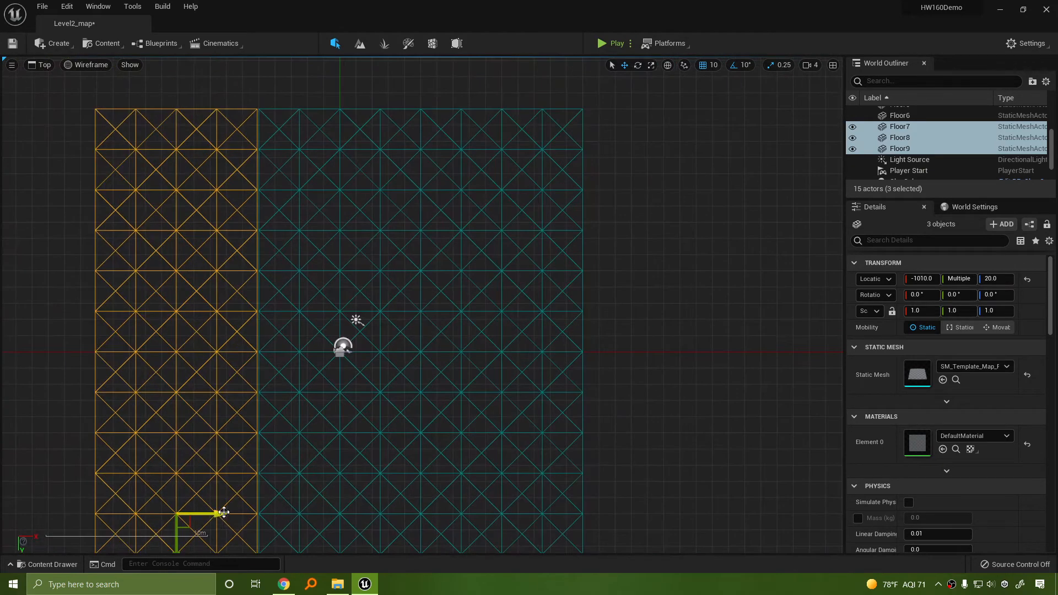
{"action": "scroll", "coordinate": [223, 513], "scroll_direction": "up", "scroll_amount": 2}
{"action": "left_click_drag", "start_coordinate": [204, 515], "coordinate": [207, 516]}
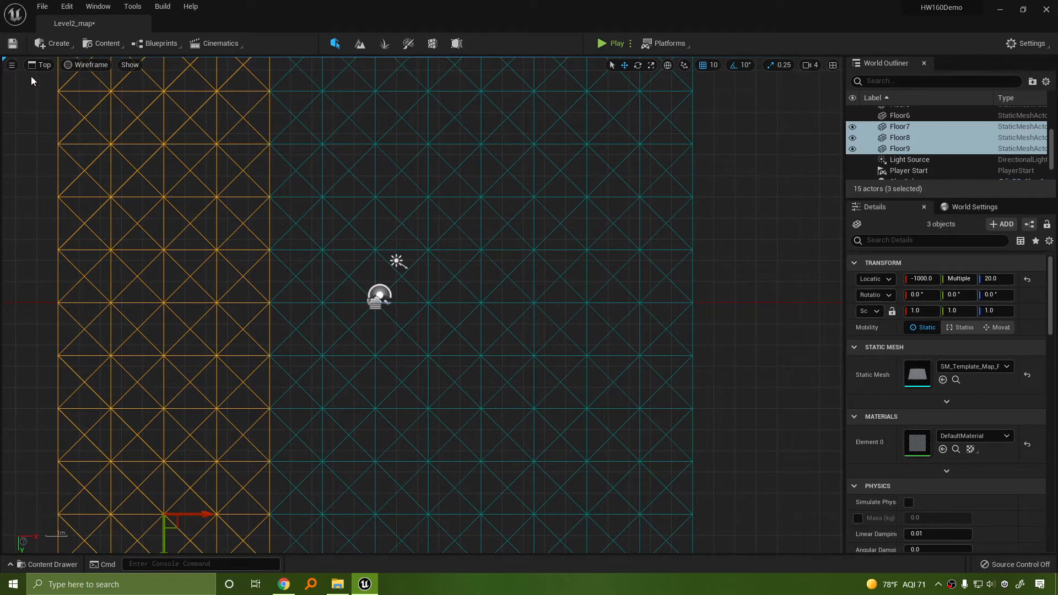
Step: Switch the viewport from the Top view back to Perspective and look over the enlarged floor
{"action": "left_click", "coordinate": [41, 65]}
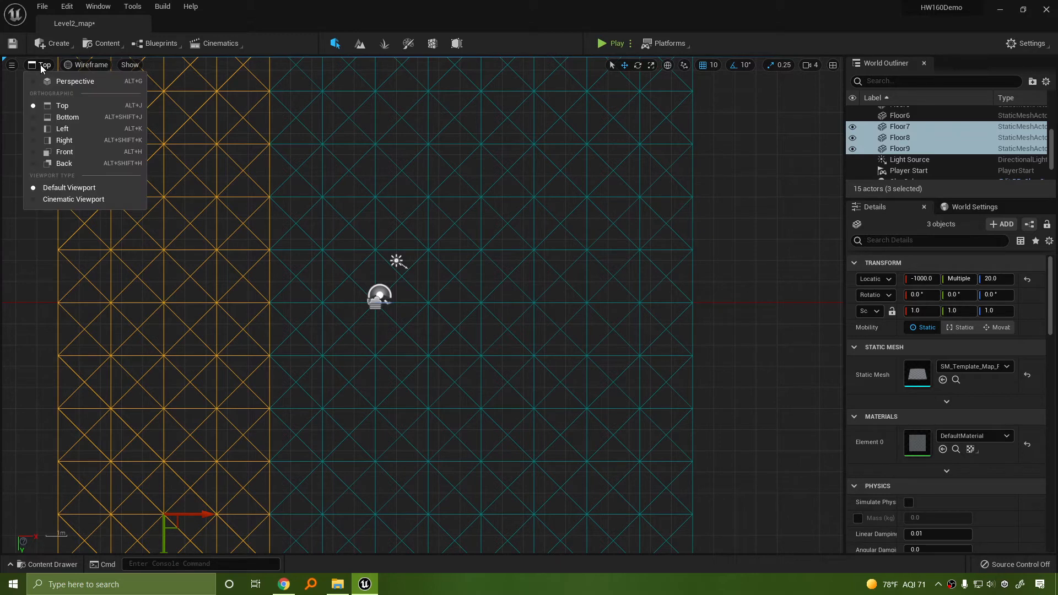
{"action": "left_click", "coordinate": [57, 80]}
{"action": "left_click", "coordinate": [637, 198]}
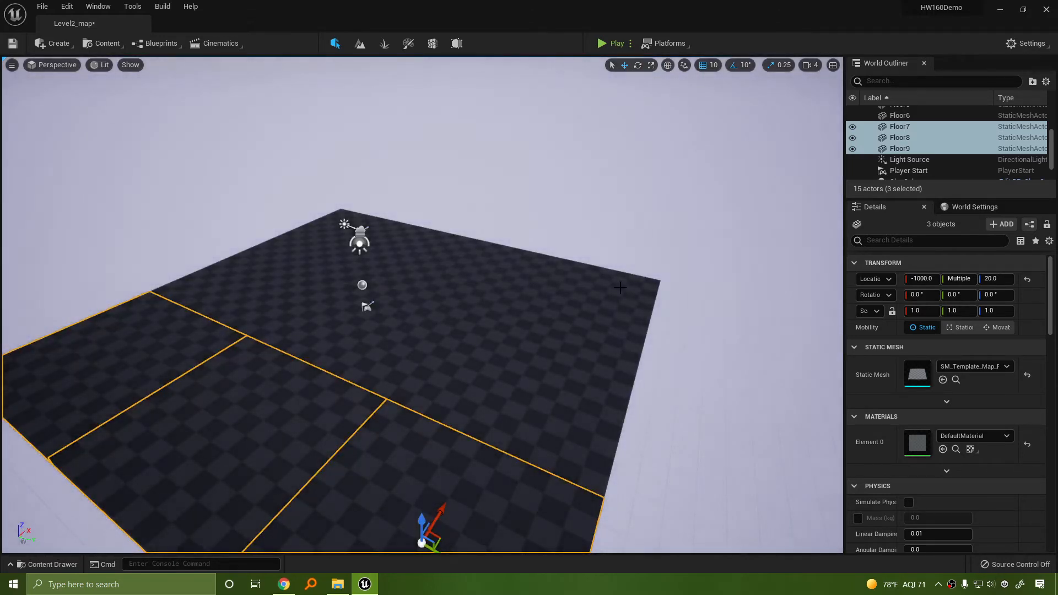
{"action": "right_click_drag", "start_coordinate": [622, 331], "coordinate": [711, 331]}
{"action": "right_click_drag", "start_coordinate": [573, 281], "coordinate": [482, 290]}
Step: Play-test Level2_map twice in the viewport, running the character across the enlarged floor and stopping each session
{"action": "left_click", "coordinate": [614, 44]}
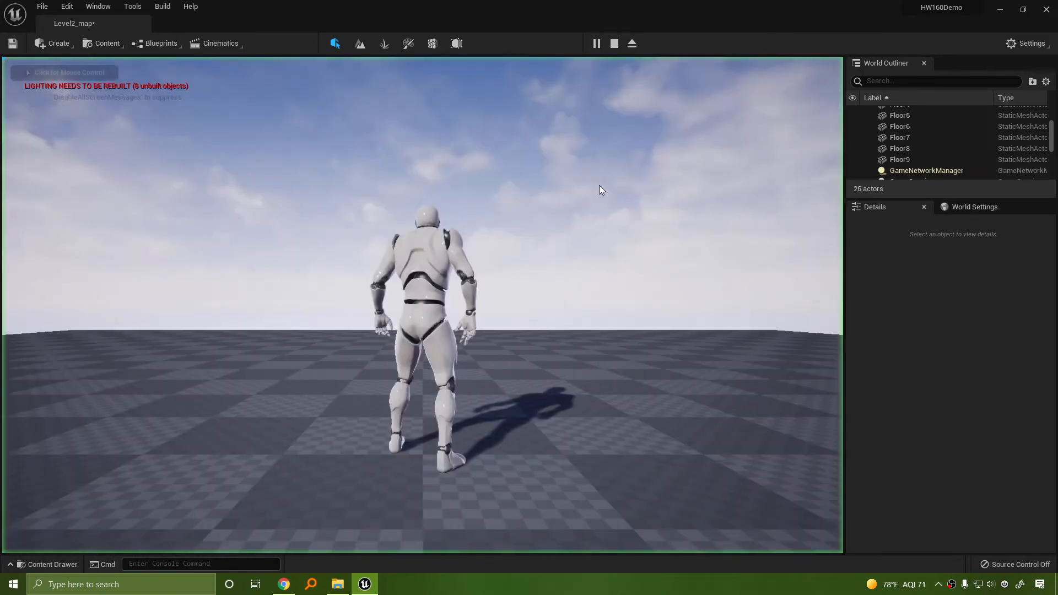
{"action": "key", "text": "w"}
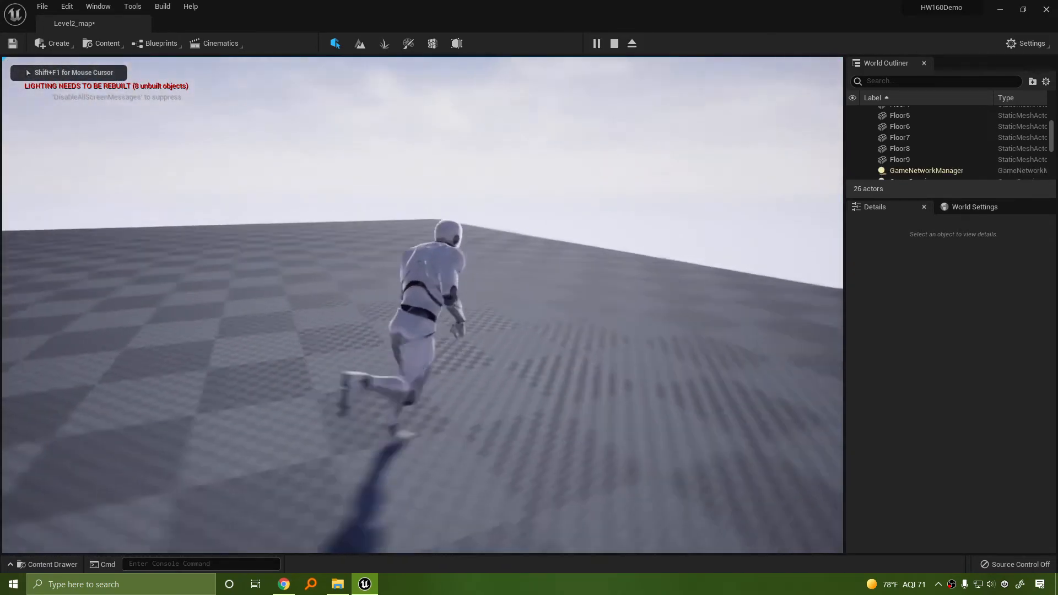
{"action": "key", "text": "Escape"}
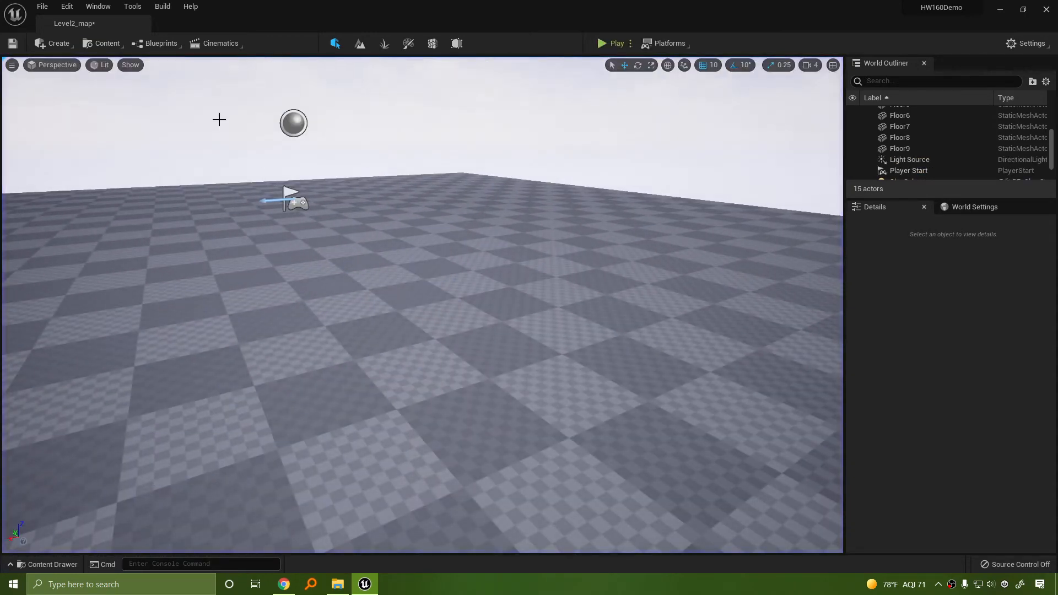
{"action": "right_click_drag", "start_coordinate": [612, 207], "coordinate": [618, 276]}
{"action": "left_click", "coordinate": [602, 43]}
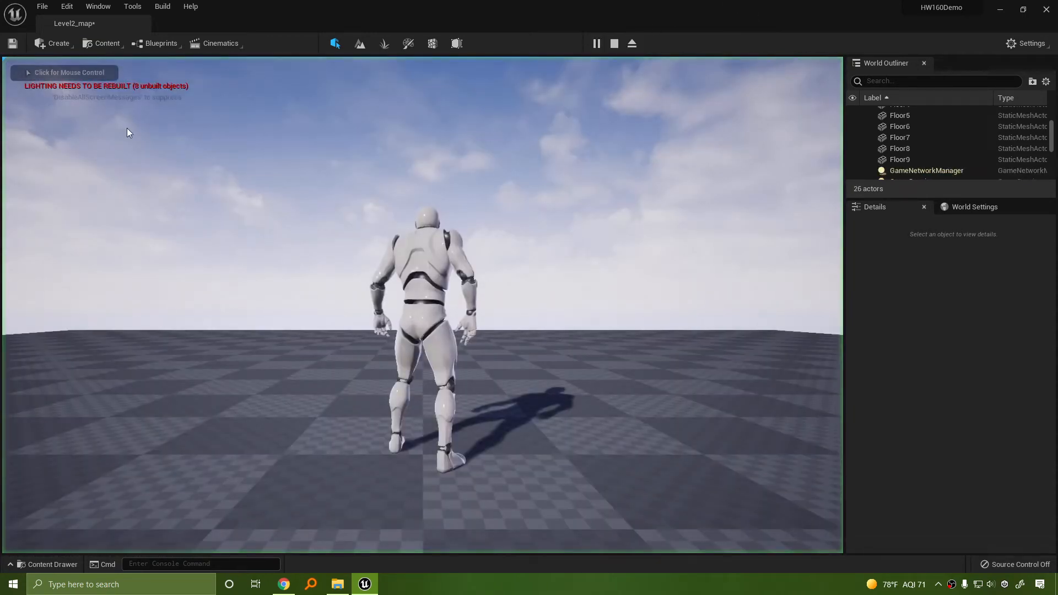
{"action": "left_click", "coordinate": [138, 84]}
{"action": "key", "text": "w"}
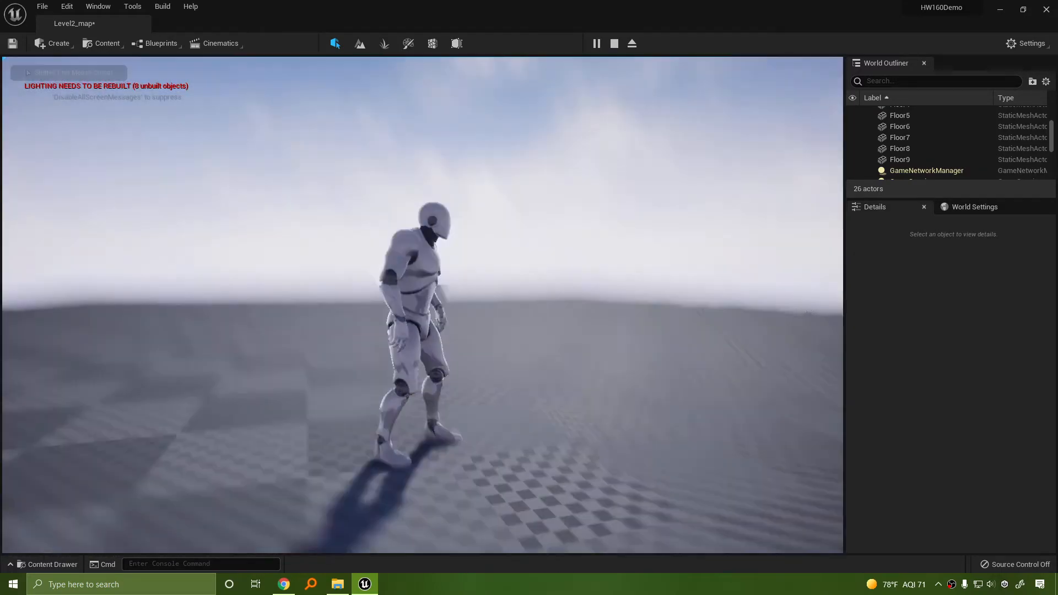
{"action": "key", "text": "Escape"}
Step: Show the Maps folder in the Content Drawer and save the changes to Level2_map
{"action": "key", "text": "s"}
{"action": "mouse_move", "coordinate": [412, 326]}
{"action": "right_mouse_down"}
{"action": "mouse_move", "coordinate": [411, 407]}
{"action": "mouse_move", "coordinate": [411, 325]}
{"action": "right_mouse_up"}
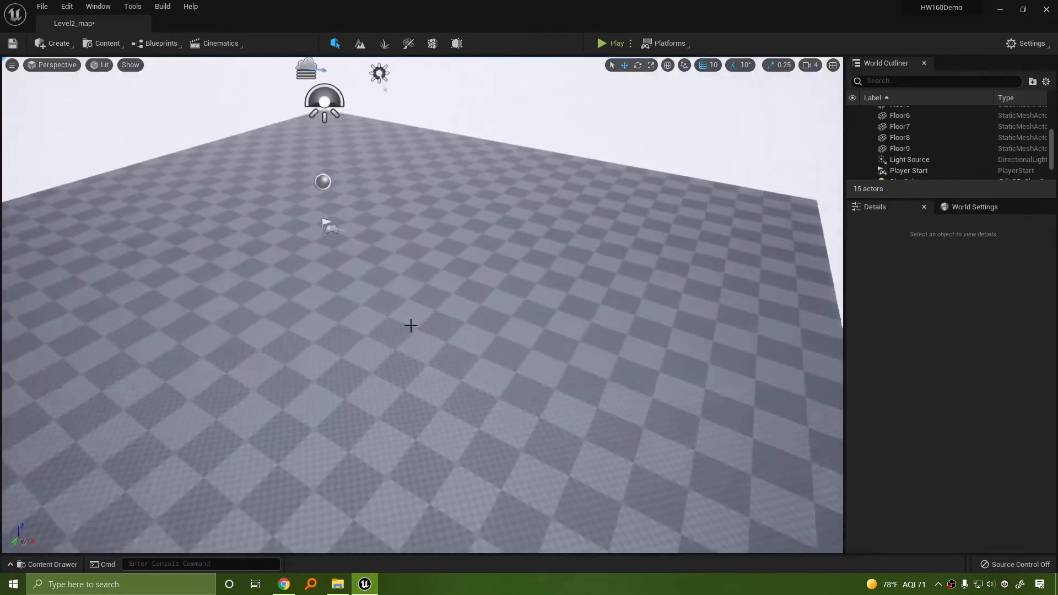
{"action": "right_click_drag", "start_coordinate": [527, 389], "coordinate": [827, 433]}
{"action": "key", "text": "a"}
{"action": "right_click_drag", "start_coordinate": [568, 312], "coordinate": [650, 314]}
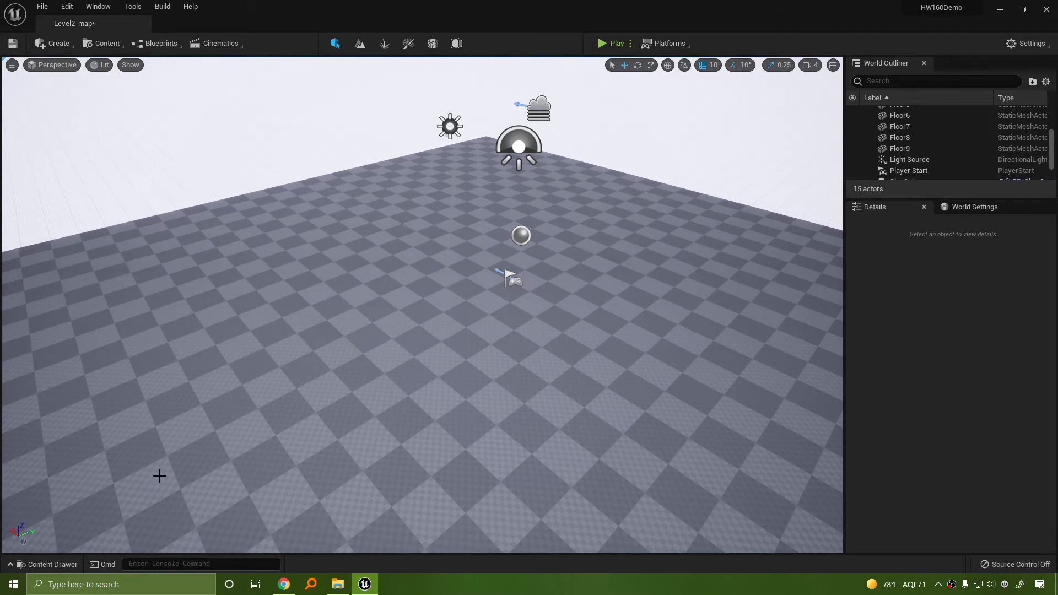
{"action": "key", "text": "ctrl+space"}
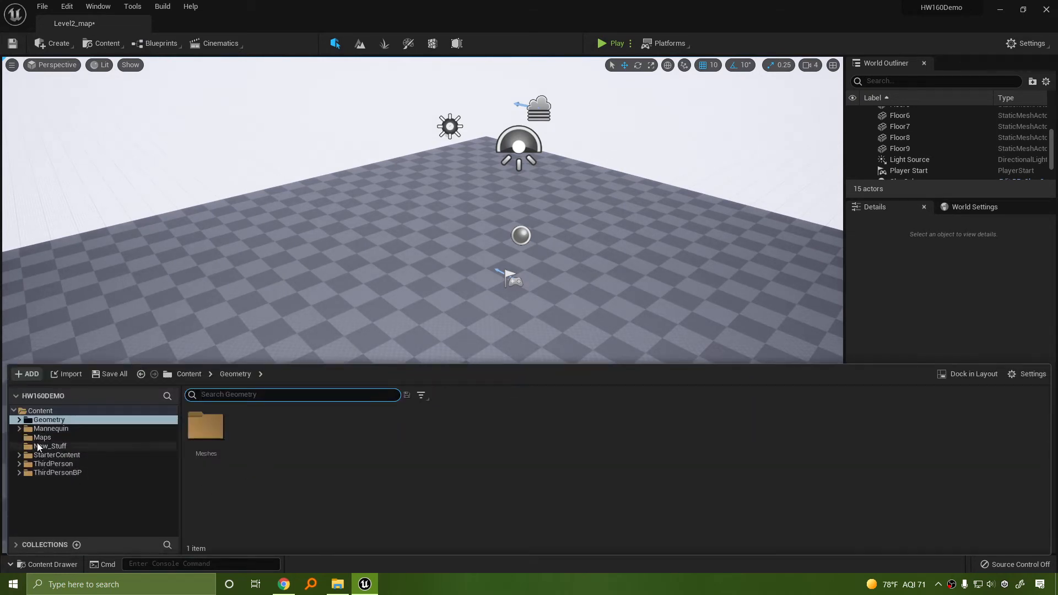
{"action": "left_click", "coordinate": [110, 437]}
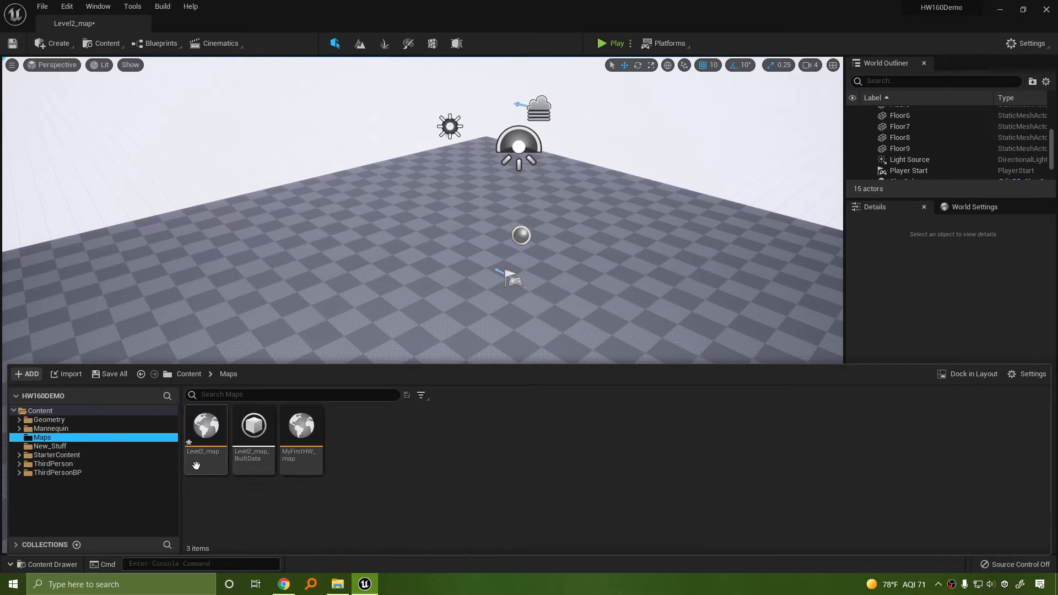
{"action": "right_click_drag", "start_coordinate": [653, 281], "coordinate": [654, 281]}
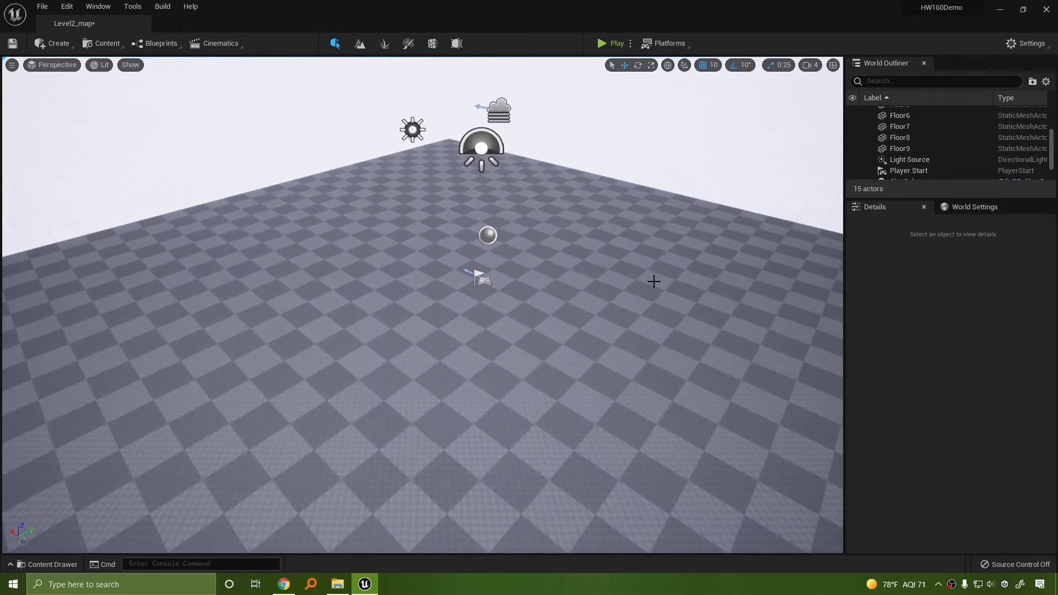
{"action": "key", "text": "ctrl+s"}
{"action": "left_click", "coordinate": [19, 43]}
Step: Open MyFirstHW_map from the Maps folder to view it, and switch back to Level2_map
{"action": "right_click_drag", "start_coordinate": [526, 251], "coordinate": [353, 235]}
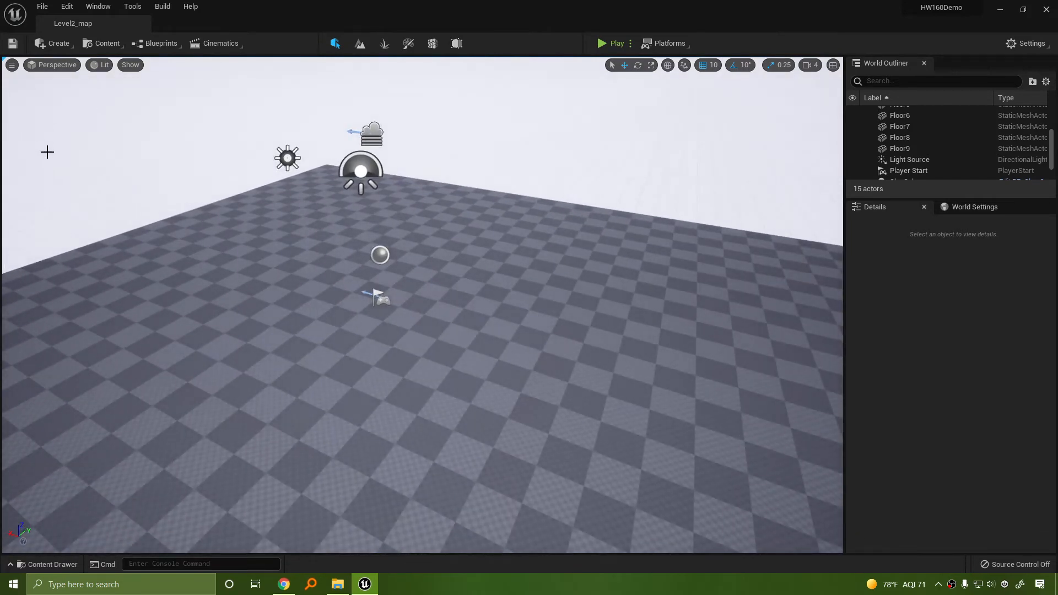
{"action": "key", "text": "ctrl+space"}
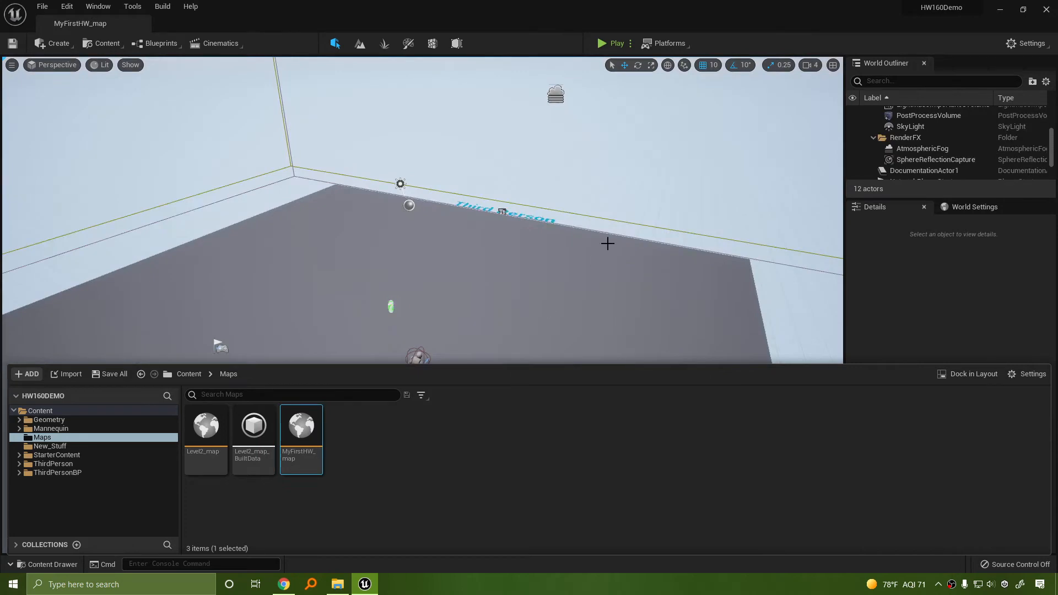
{"action": "right_click_drag", "start_coordinate": [608, 243], "coordinate": [546, 279]}
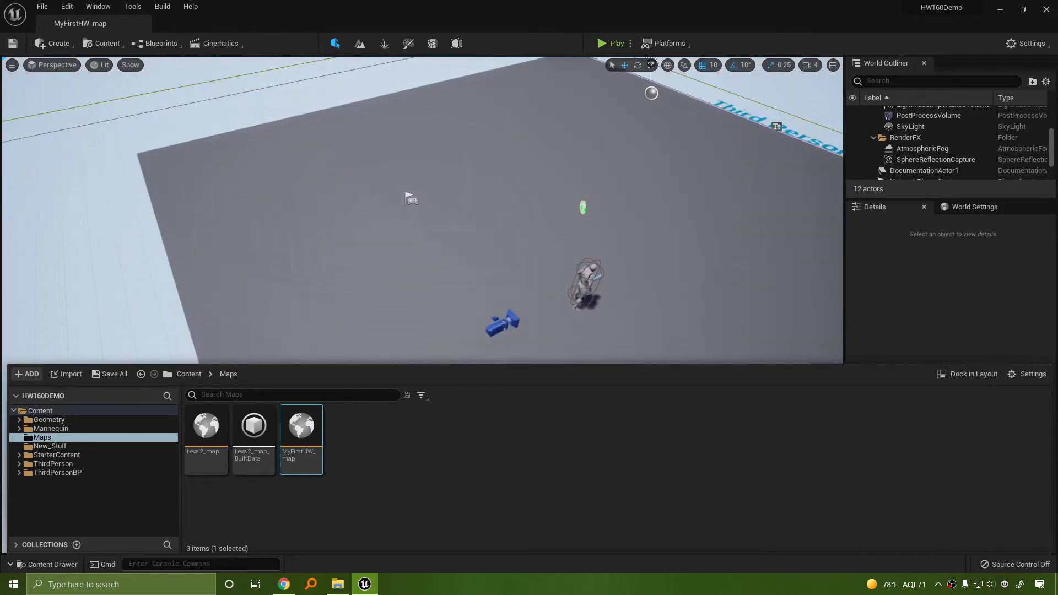
{"action": "double_click", "coordinate": [208, 436]}
{"action": "right_click_drag", "start_coordinate": [411, 297], "coordinate": [466, 284]}
{"action": "right_click_drag", "start_coordinate": [745, 176], "coordinate": [669, 208]}
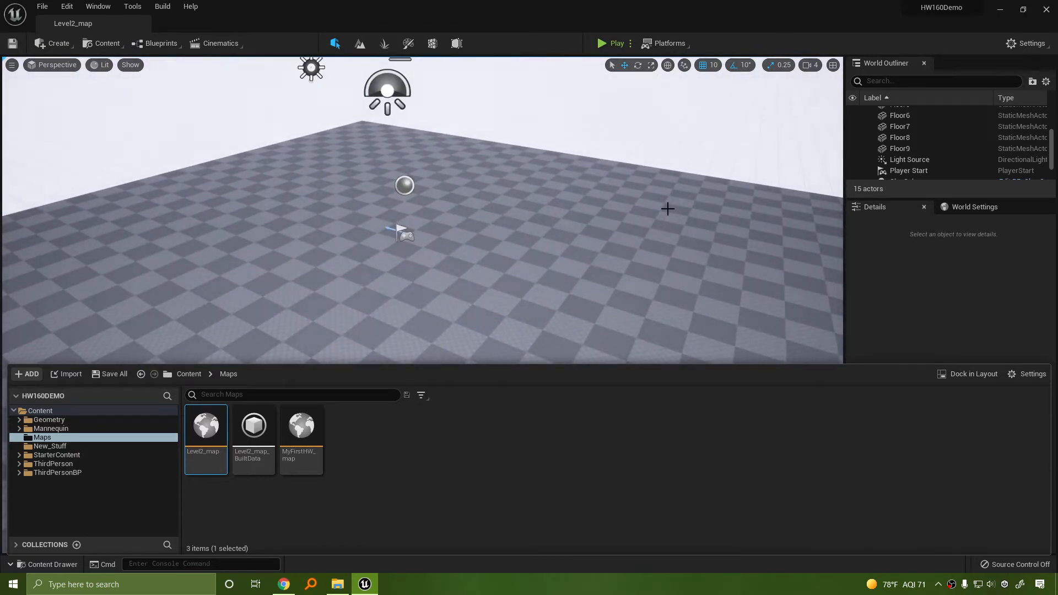
{"action": "key", "text": "ctrl+space"}
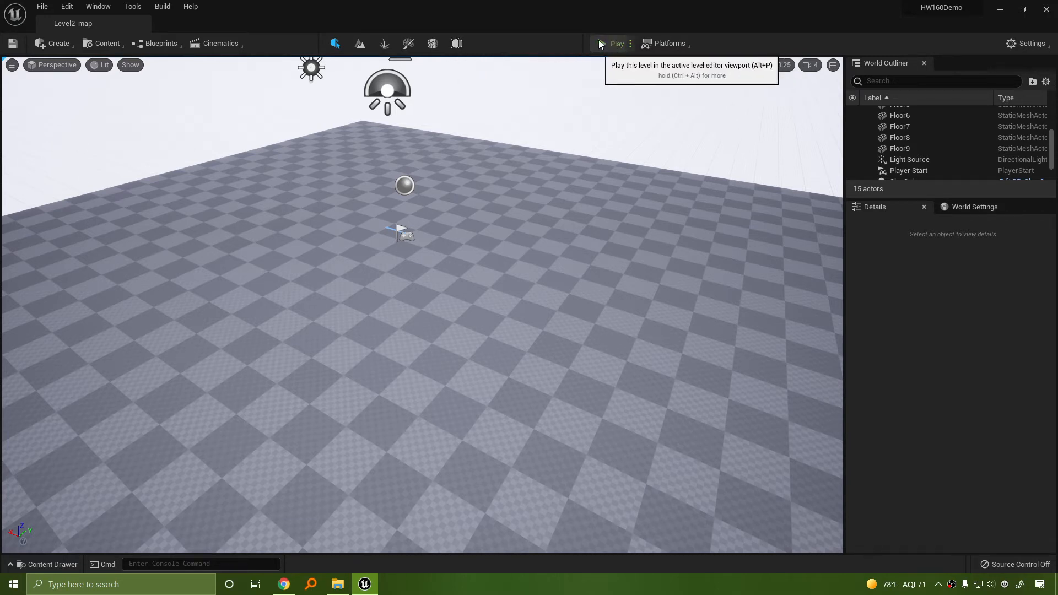
Step: Play Level2_map in the selected viewport, run the character briefly and stop the session
{"action": "left_click", "coordinate": [616, 44]}
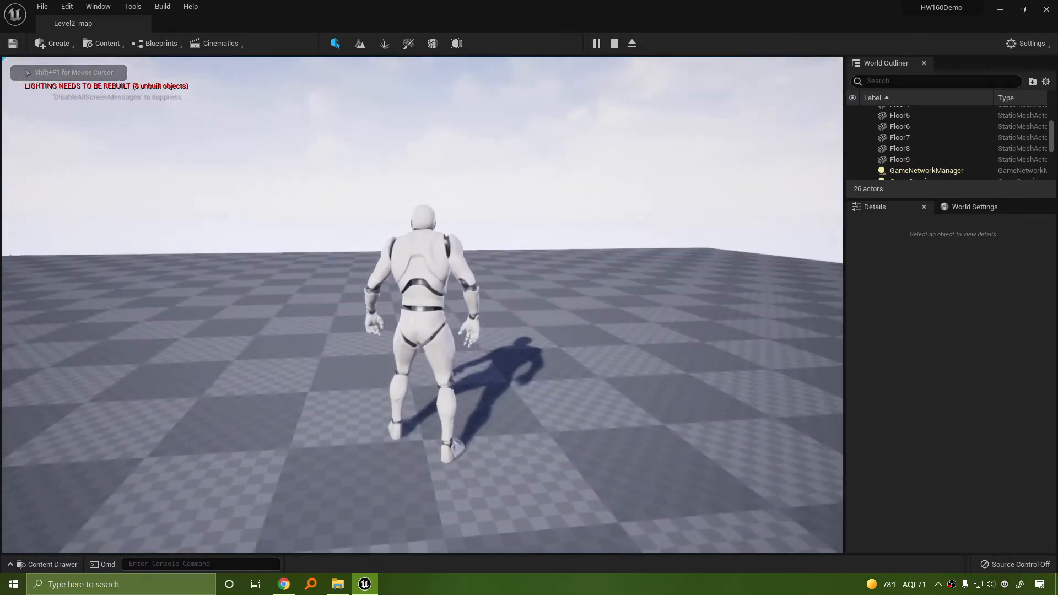
{"action": "key", "text": "w"}
{"action": "key", "text": "Escape"}
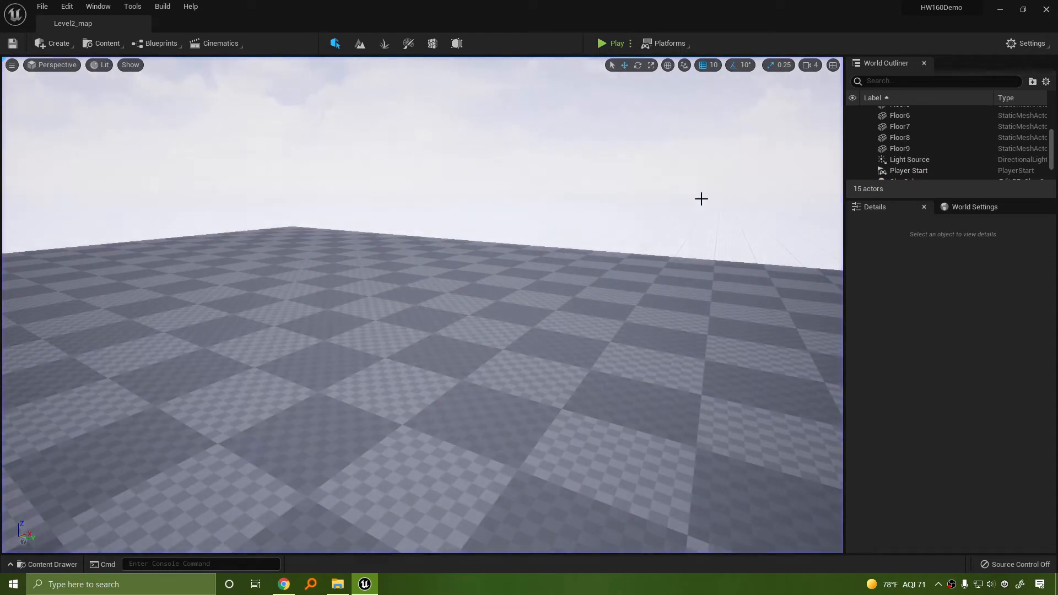
Step: Launch the level with the New Editor Window (PIE) play mode and reposition the preview window
{"action": "left_click", "coordinate": [632, 44]}
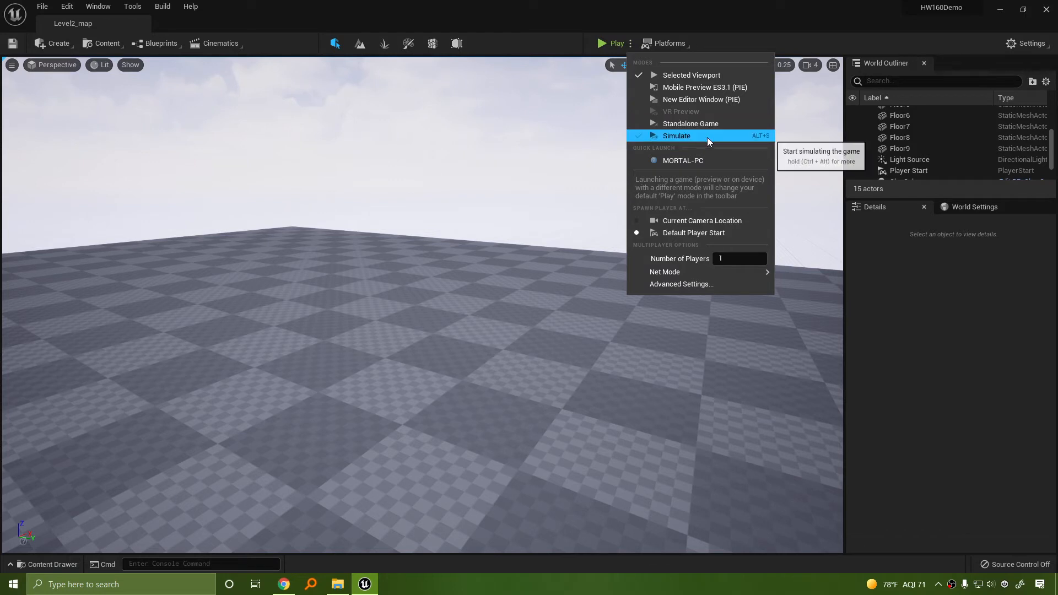
{"action": "left_click", "coordinate": [693, 100]}
{"action": "left_click_drag", "start_coordinate": [536, 101], "coordinate": [464, 81]}
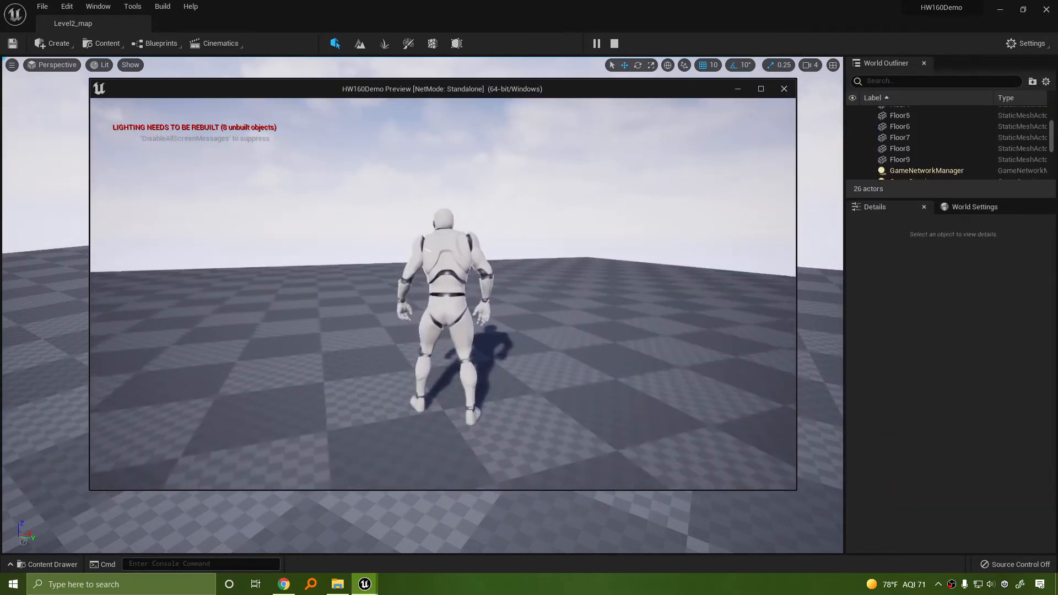
Step: Run the character in all directions in the separate preview window and end the play session
{"action": "key", "text": "w"}
{"action": "key", "text": "d"}
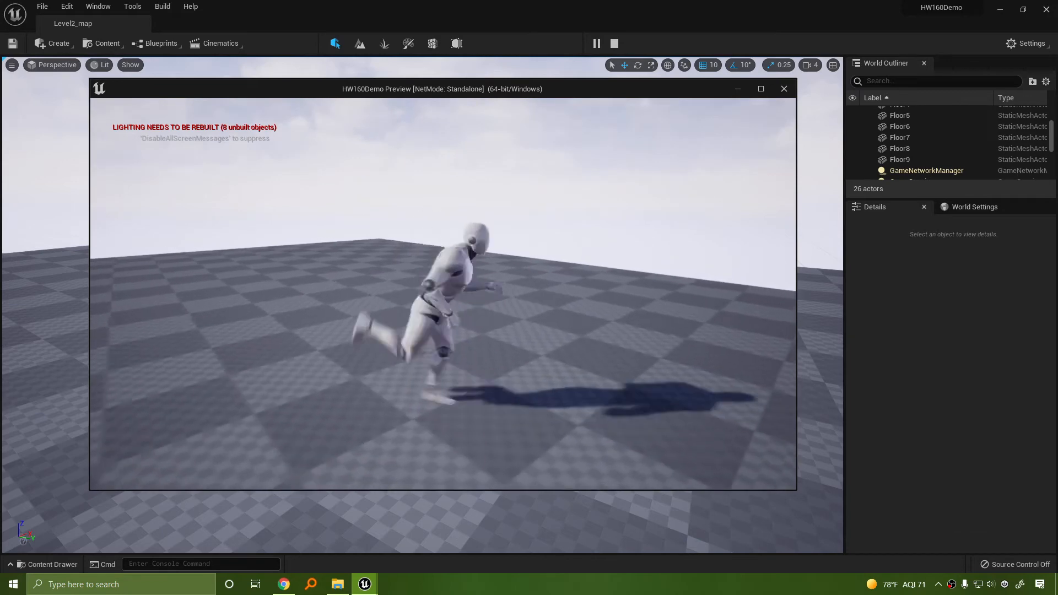
{"action": "key", "text": "s"}
{"action": "key", "text": "a"}
{"action": "key", "text": "w"}
{"action": "key", "text": "s"}
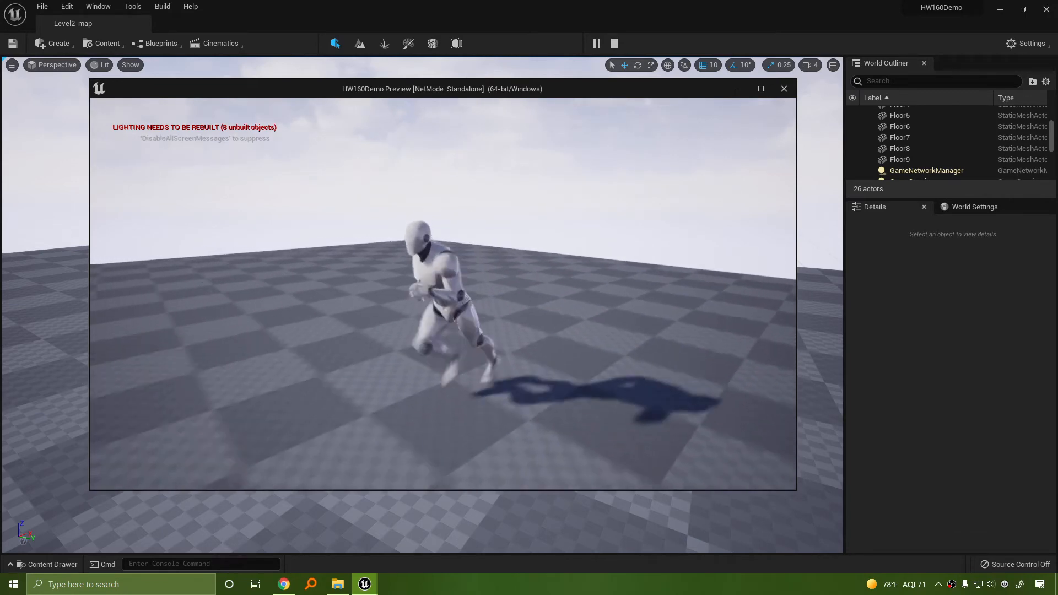
{"action": "key", "text": "a"}
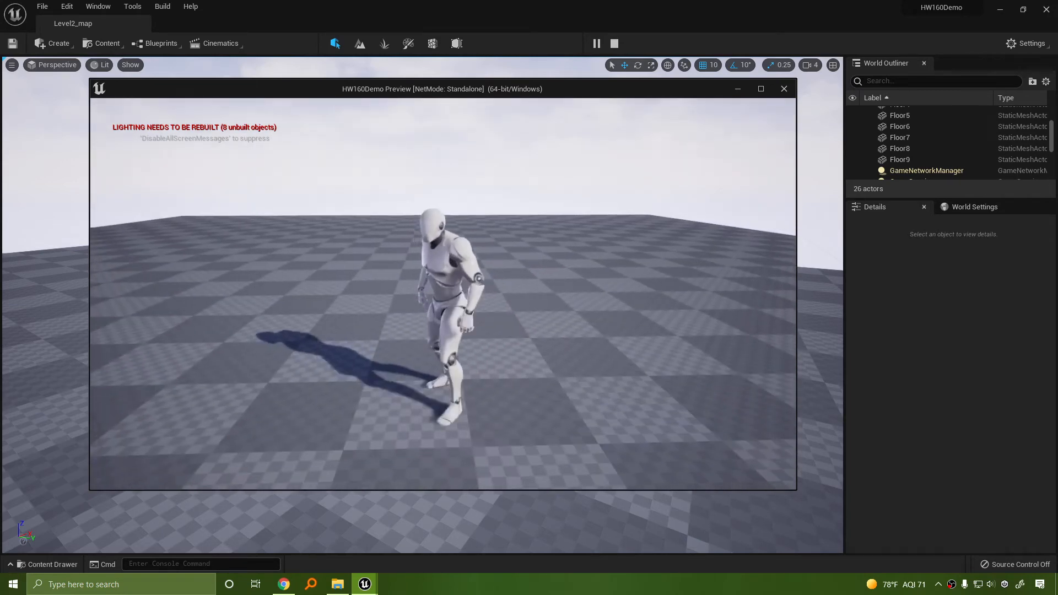
{"action": "key", "text": "Escape"}
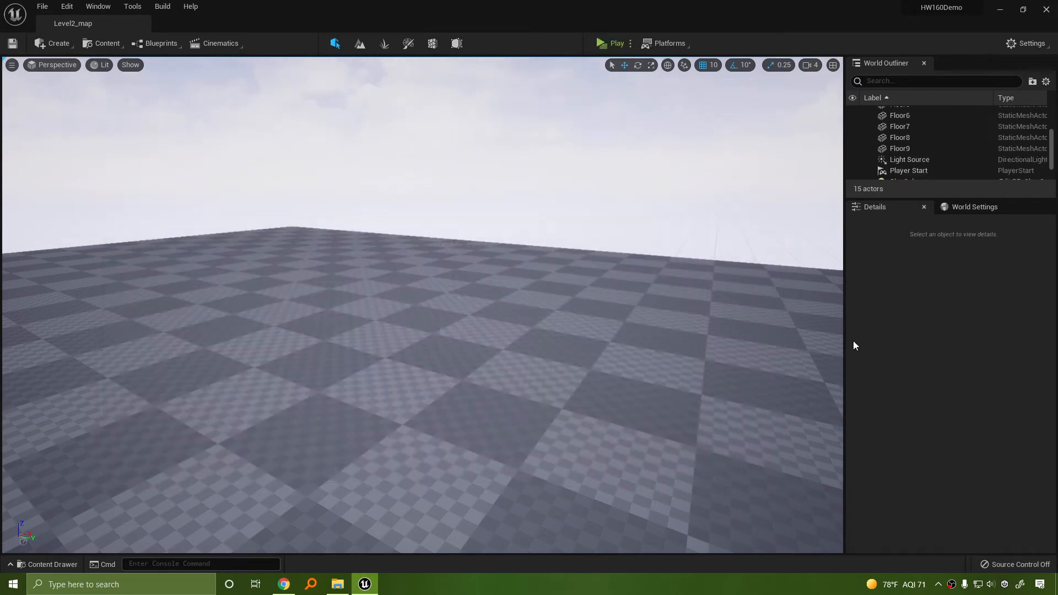
Step: Run the level briefly in the new editor window, switch the play mode back to Selected Viewport and stop the session
{"action": "left_click", "coordinate": [606, 44]}
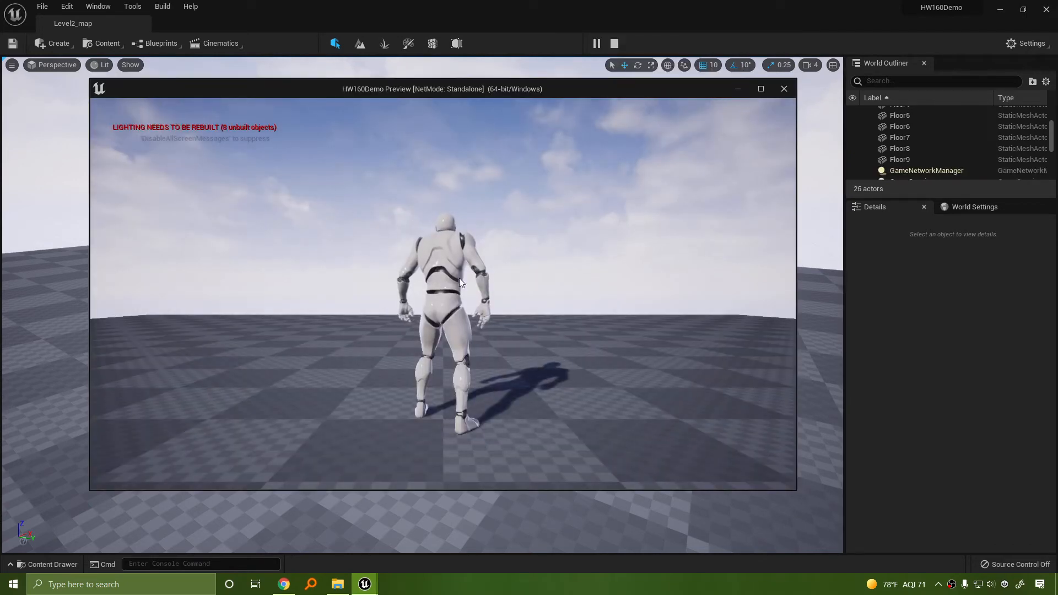
{"action": "left_click", "coordinate": [783, 90]}
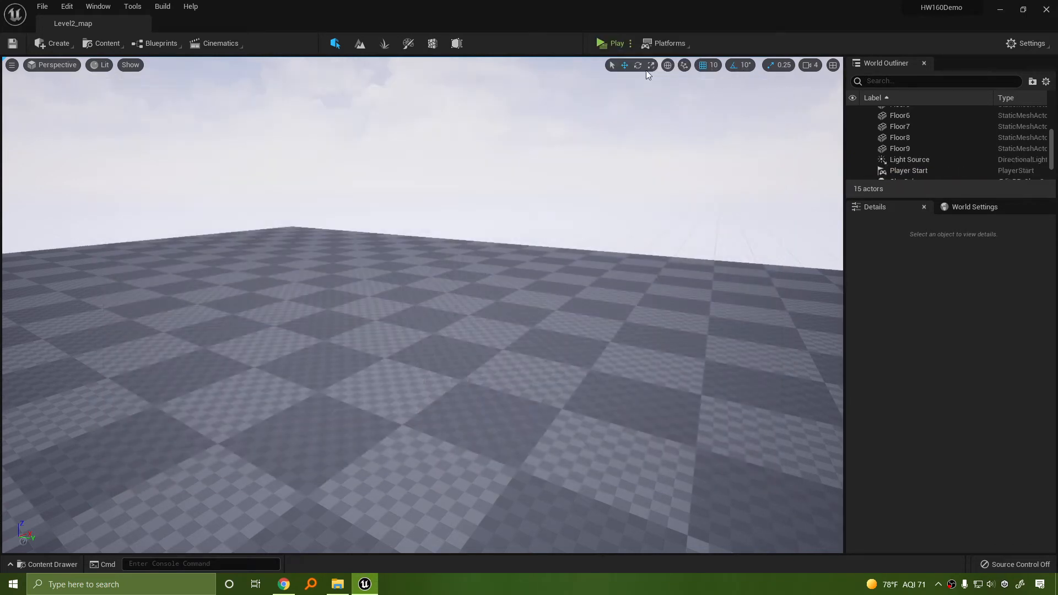
{"action": "left_click", "coordinate": [630, 45]}
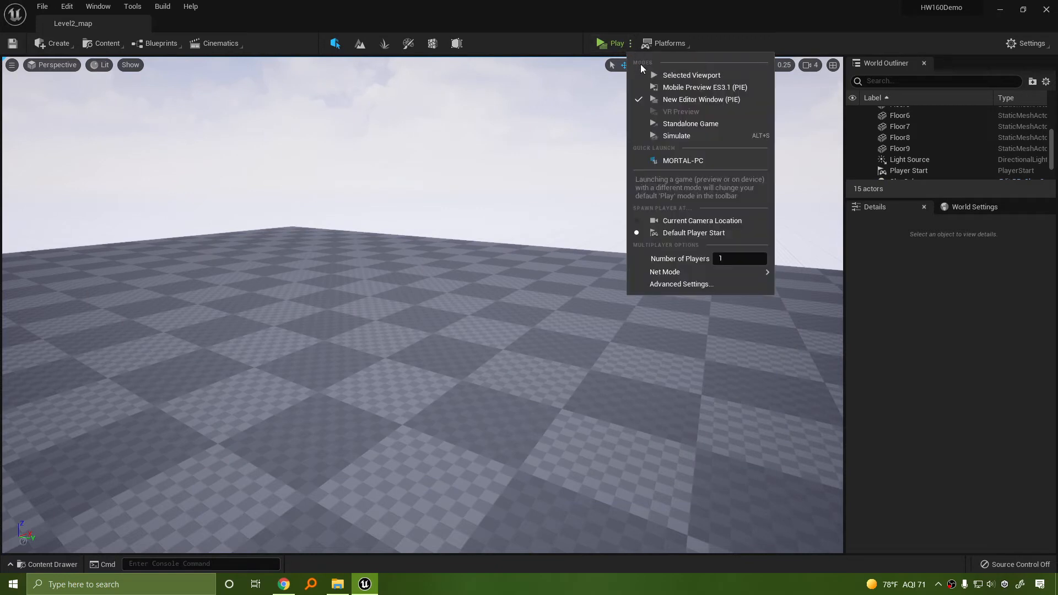
{"action": "left_click", "coordinate": [693, 79]}
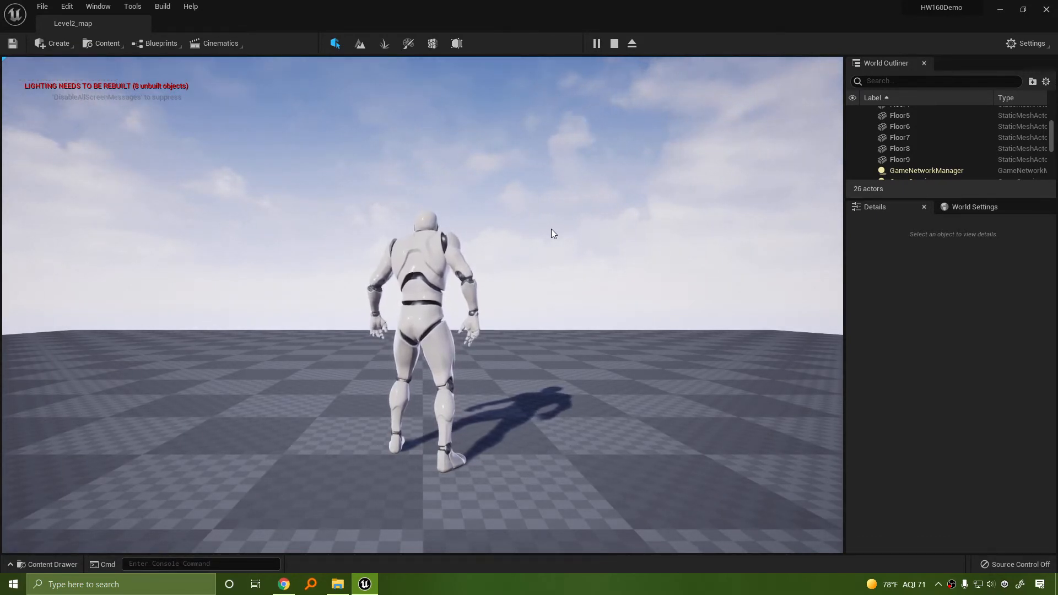
{"action": "key", "text": "Escape"}
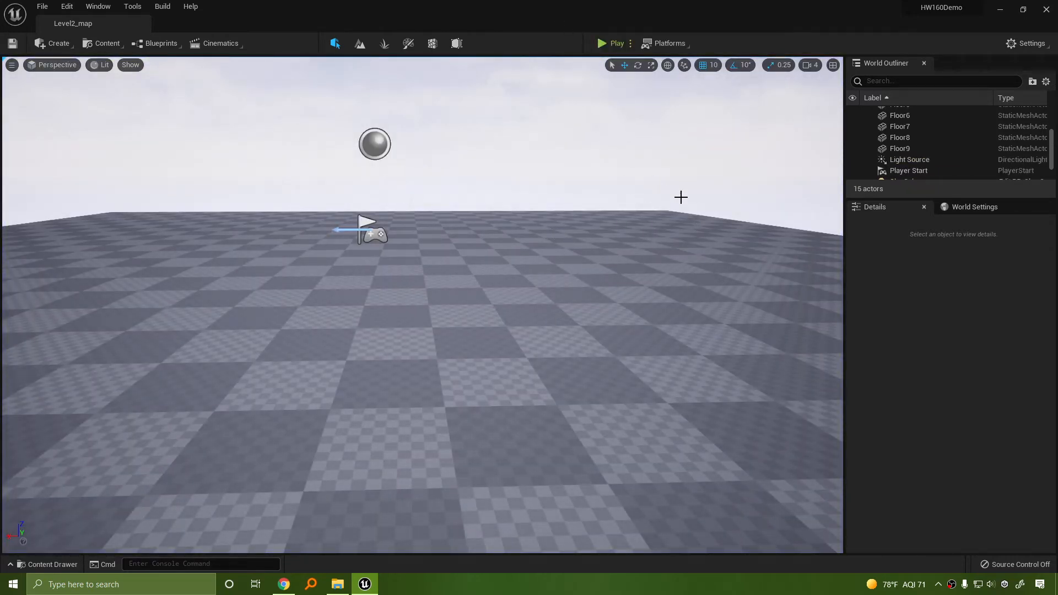
{"action": "left_click", "coordinate": [668, 44]}
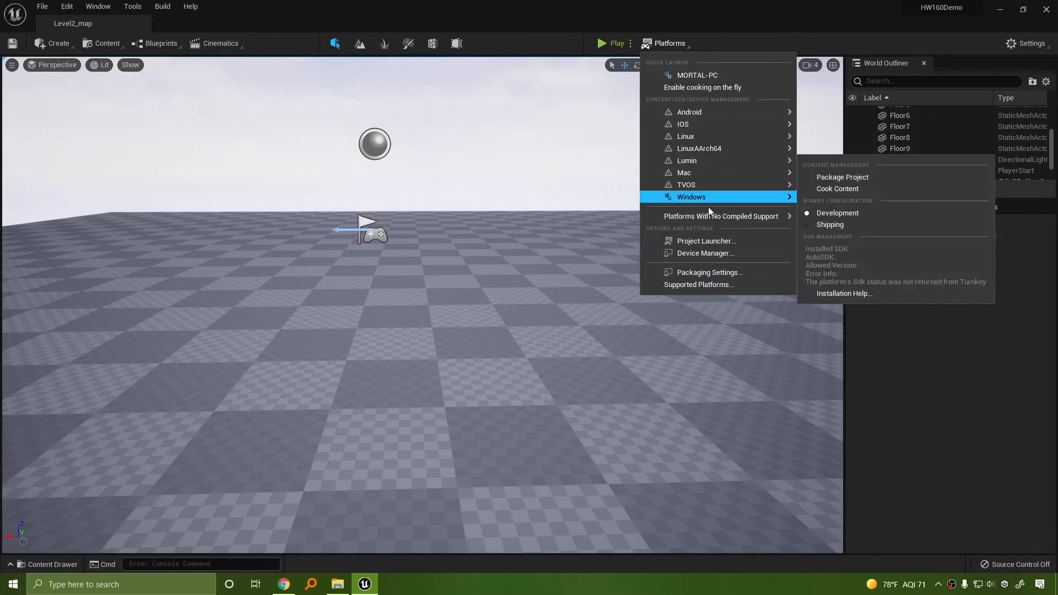
{"action": "left_click", "coordinate": [668, 43]}
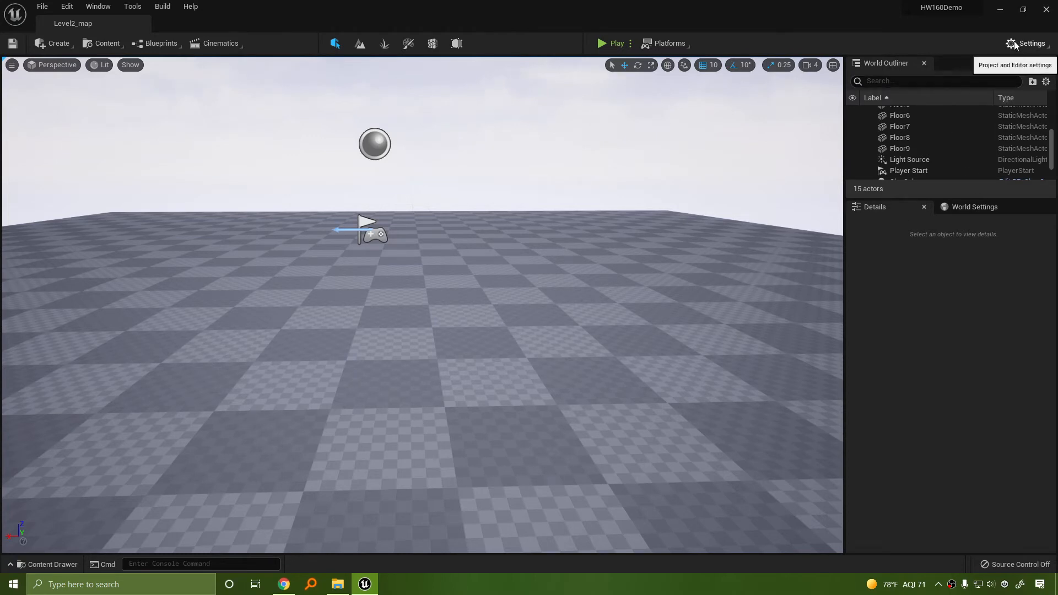
{"action": "mouse_move", "coordinate": [945, 10]}
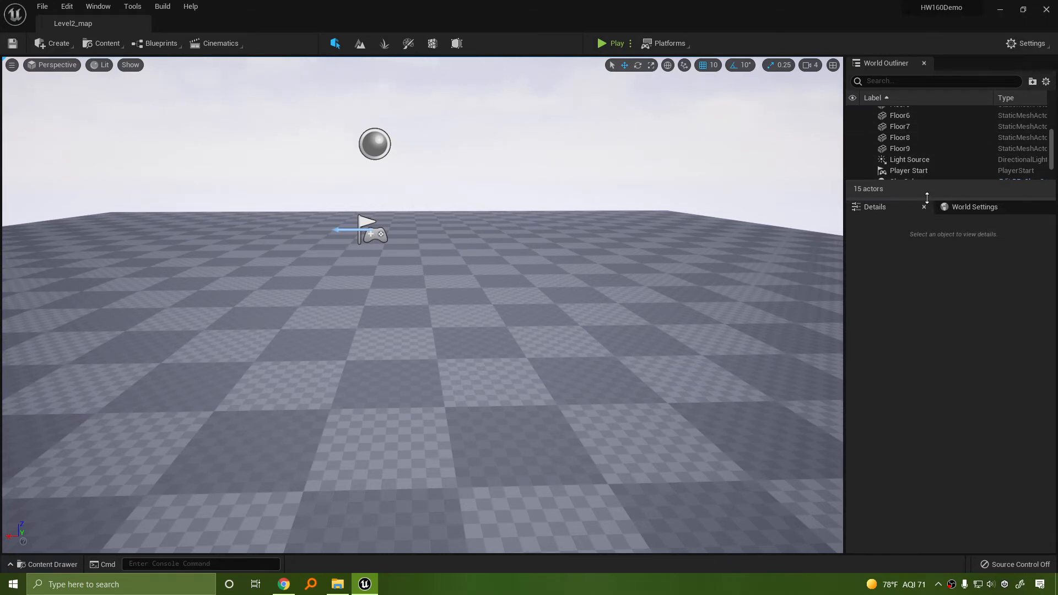
Step: Enlarge the World Outliner until every actor of Level2_map is listed
{"action": "left_click_drag", "start_coordinate": [928, 197], "coordinate": [909, 305]}
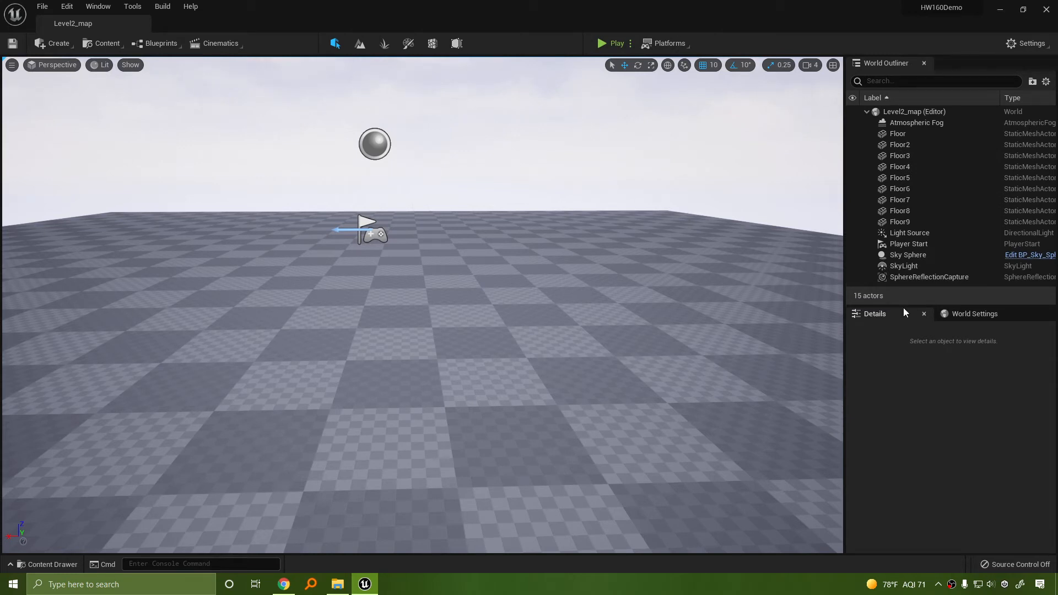
{"action": "scroll", "coordinate": [574, 362], "scroll_direction": "down", "scroll_amount": 5}
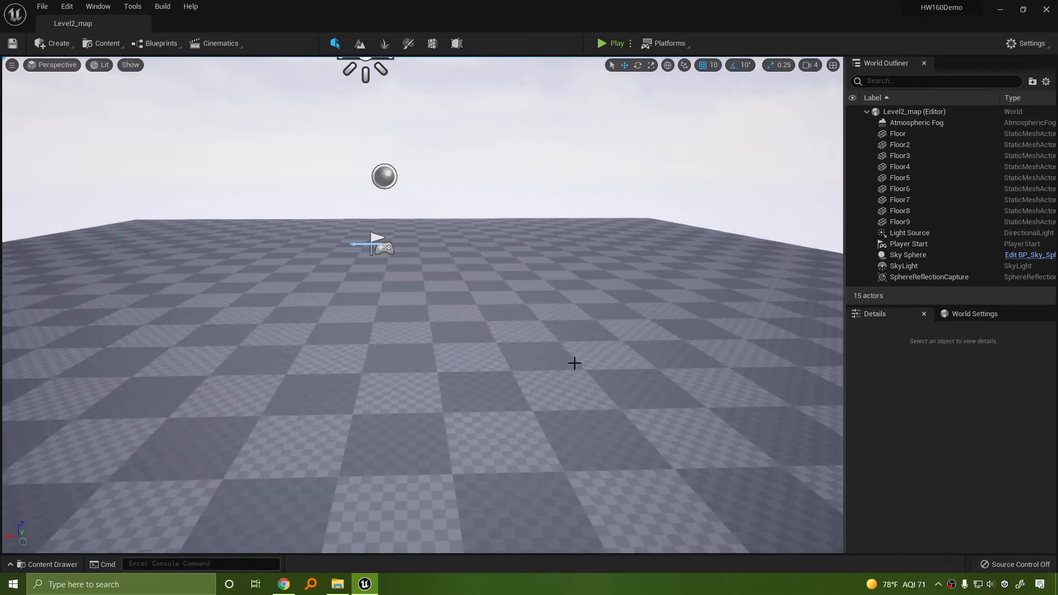
{"action": "scroll", "coordinate": [592, 340], "scroll_direction": "down", "scroll_amount": 4}
{"action": "right_click_drag", "start_coordinate": [669, 311], "coordinate": [623, 334]}
Step: Step through the actors in the World Outliner from Floor onwards to match them with the viewport, then select the Floor4 tile
{"action": "left_click", "coordinate": [916, 132]}
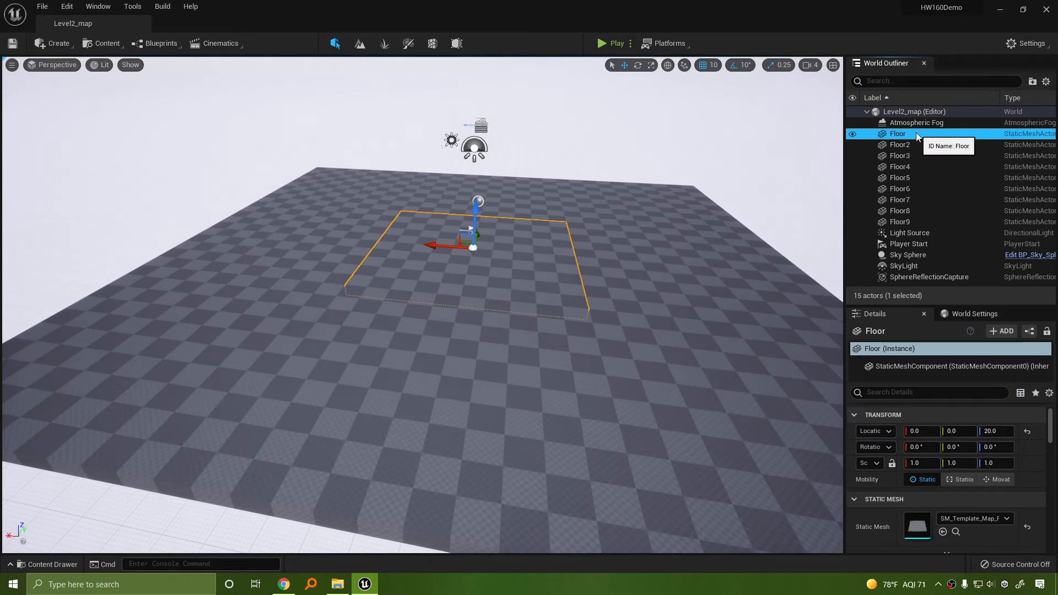
{"action": "key", "text": "Down"}
{"action": "key", "text": "Down"}
{"action": "key", "text": "Down"}
{"action": "key", "text": "Down"}
{"action": "key", "text": "Down"}
{"action": "key", "text": "Down"}
{"action": "key", "text": "Down"}
{"action": "key", "text": "Down"}
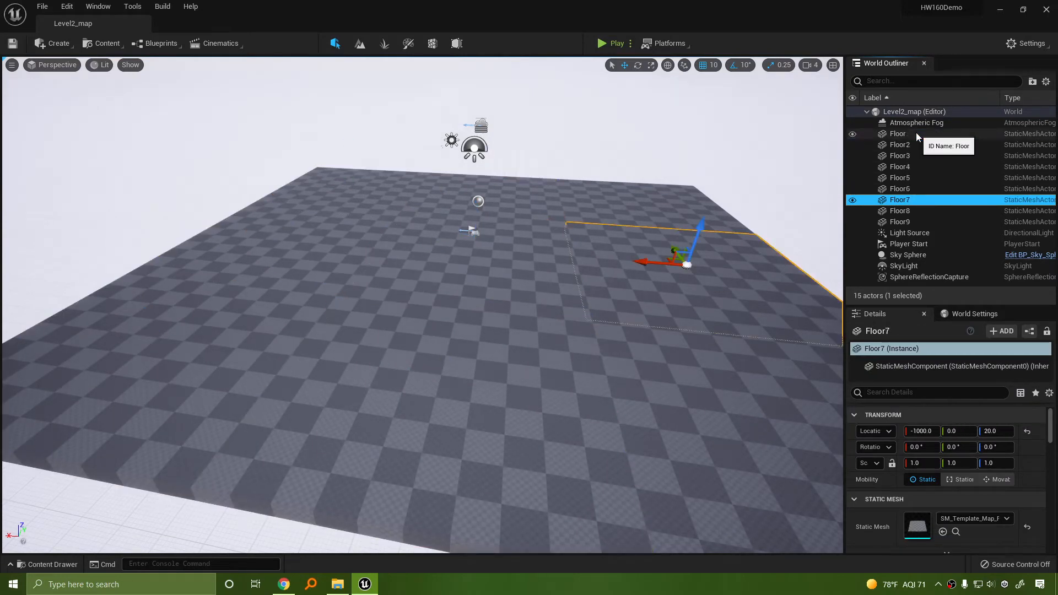
{"action": "key", "text": "Up"}
{"action": "key", "text": "Up"}
{"action": "key", "text": "Up"}
{"action": "key", "text": "Up"}
{"action": "key", "text": "Up"}
{"action": "key", "text": "Up"}
{"action": "key", "text": "Up"}
{"action": "key", "text": "Up"}
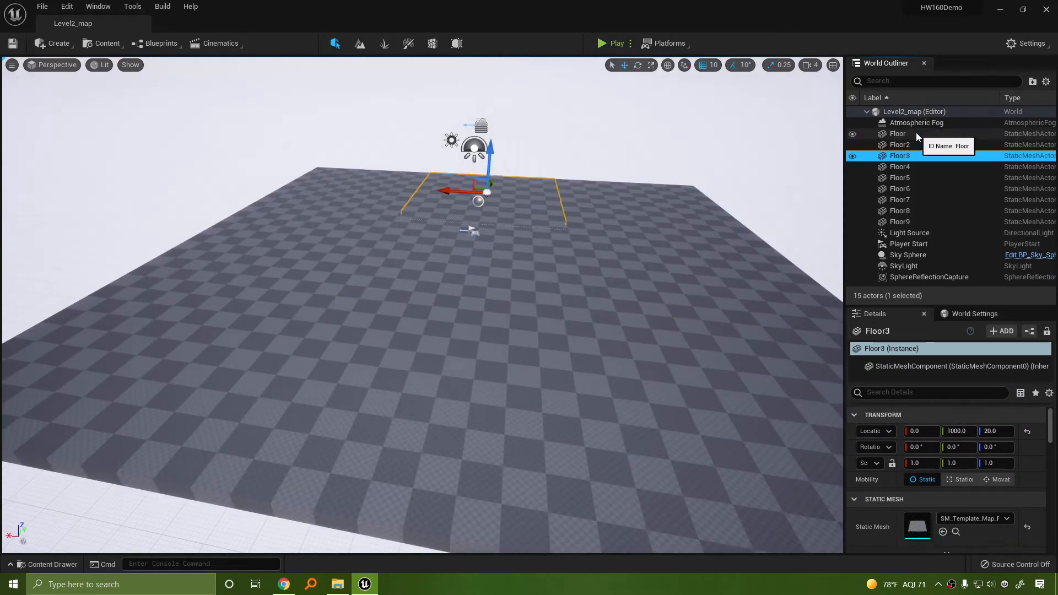
{"action": "key", "text": "Up"}
{"action": "key", "text": "Down"}
{"action": "key", "text": "Up"}
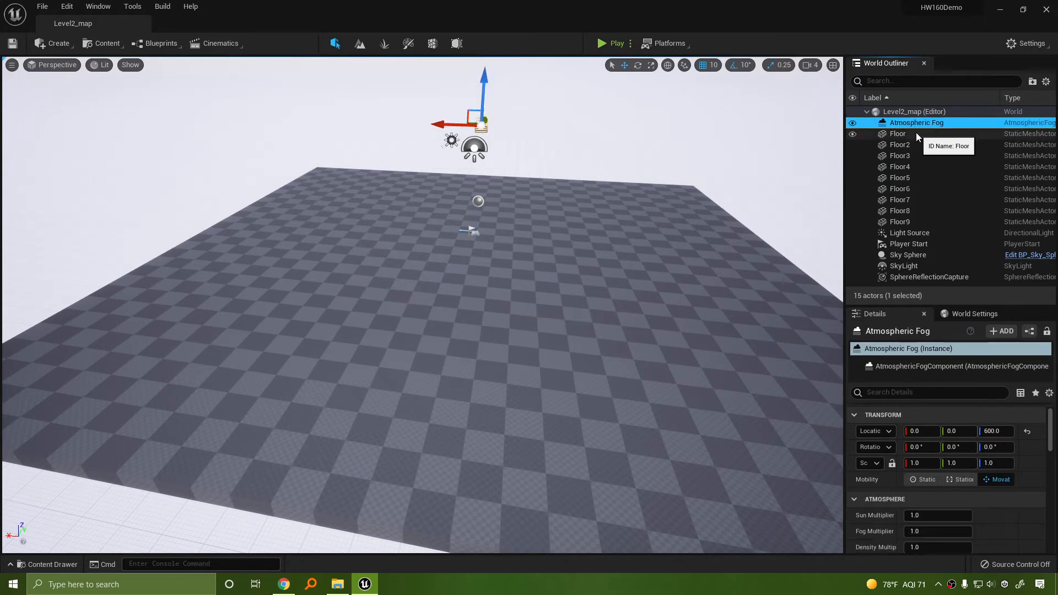
{"action": "key", "text": "Down"}
{"action": "key", "text": "Up"}
{"action": "key", "text": "Up"}
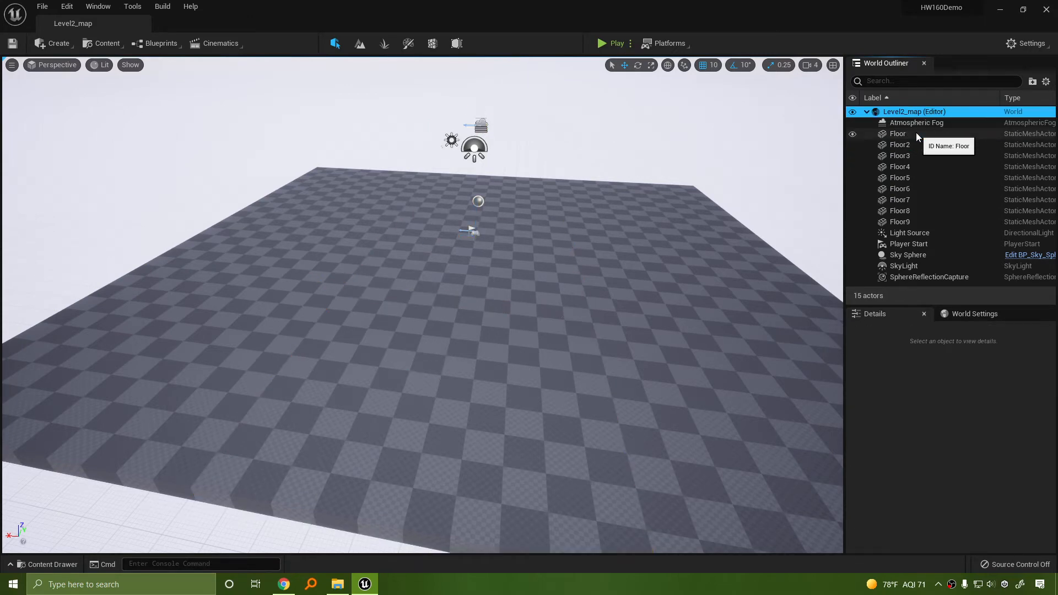
{"action": "key", "text": "Down"}
{"action": "key", "text": "Down"}
{"action": "key", "text": "Down"}
{"action": "key", "text": "Down"}
{"action": "key", "text": "Down"}
{"action": "key", "text": "Down"}
{"action": "key", "text": "Down"}
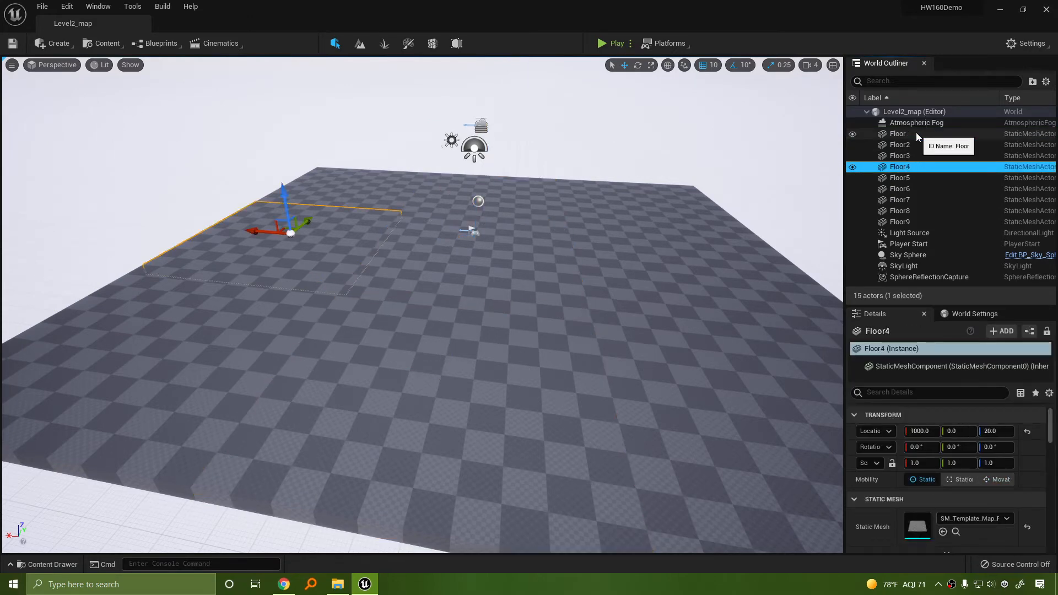
{"action": "key", "text": "Down"}
{"action": "key", "text": "Down"}
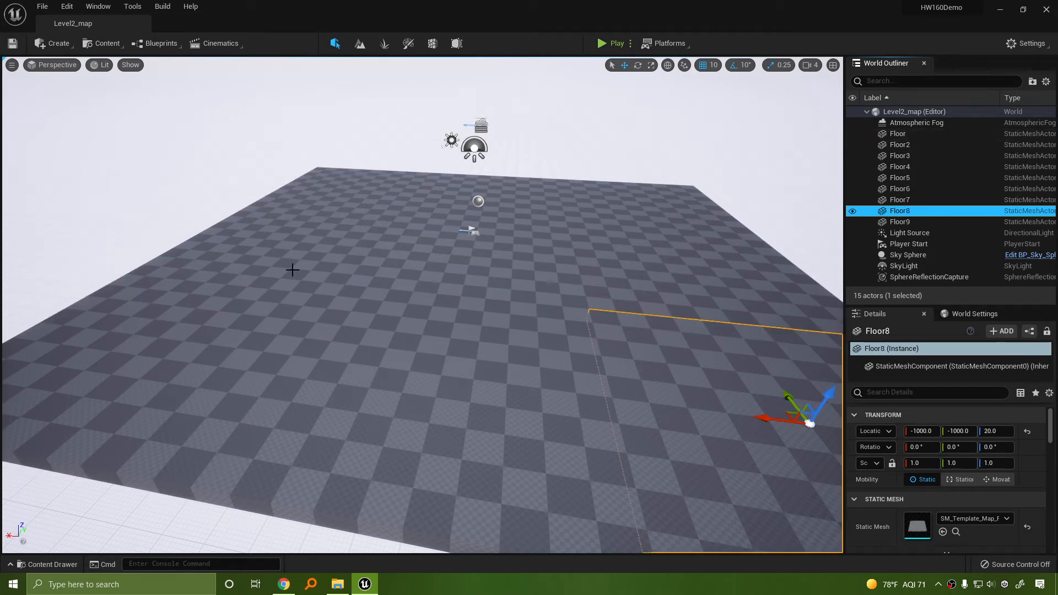
{"action": "left_click", "coordinate": [293, 270]}
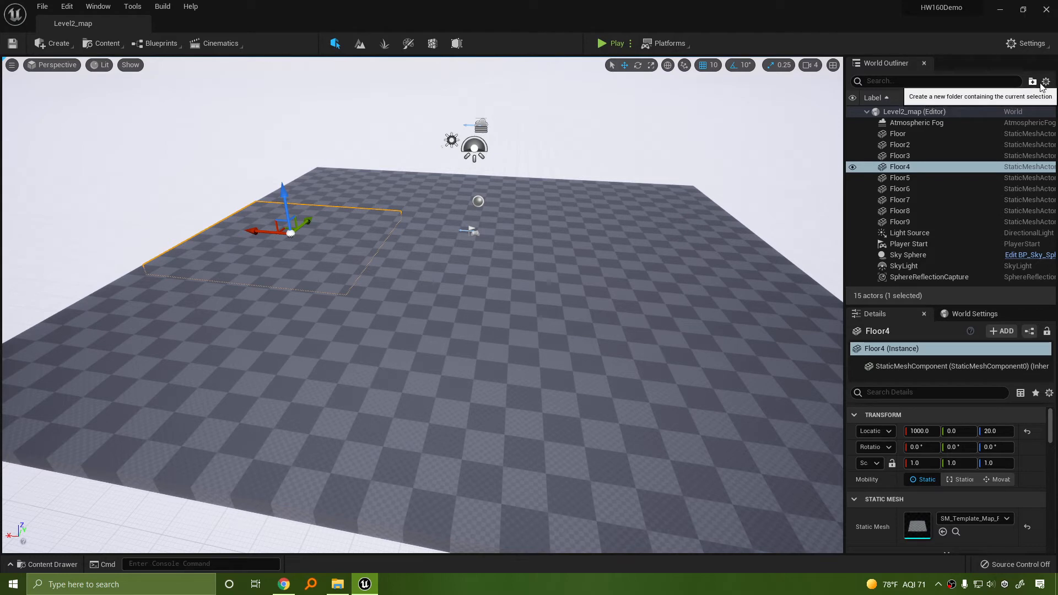
{"action": "left_click", "coordinate": [1046, 82]}
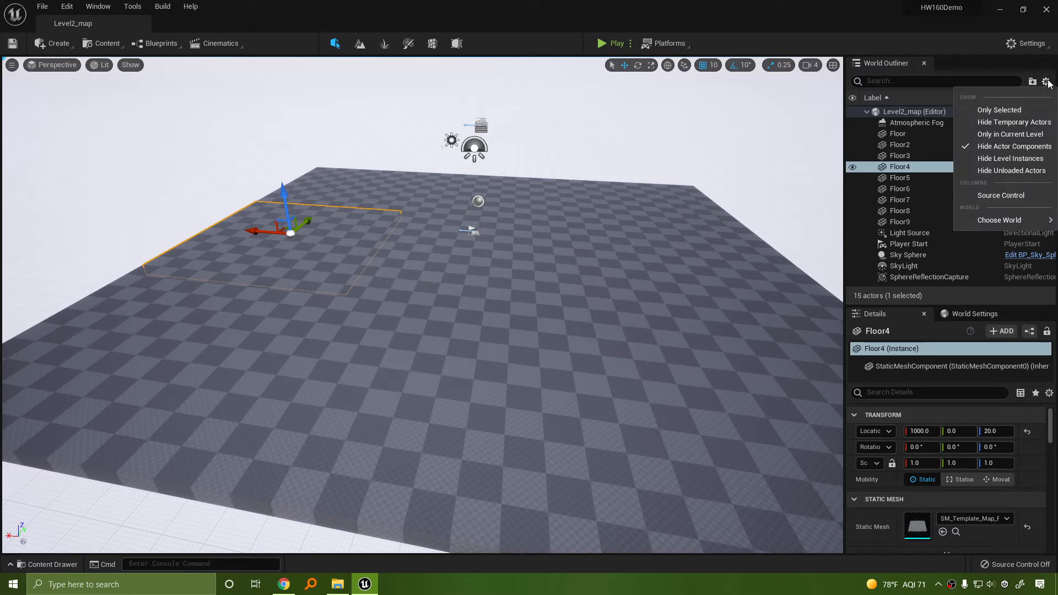
{"action": "mouse_move", "coordinate": [1001, 220]}
{"action": "left_click", "coordinate": [844, 2]}
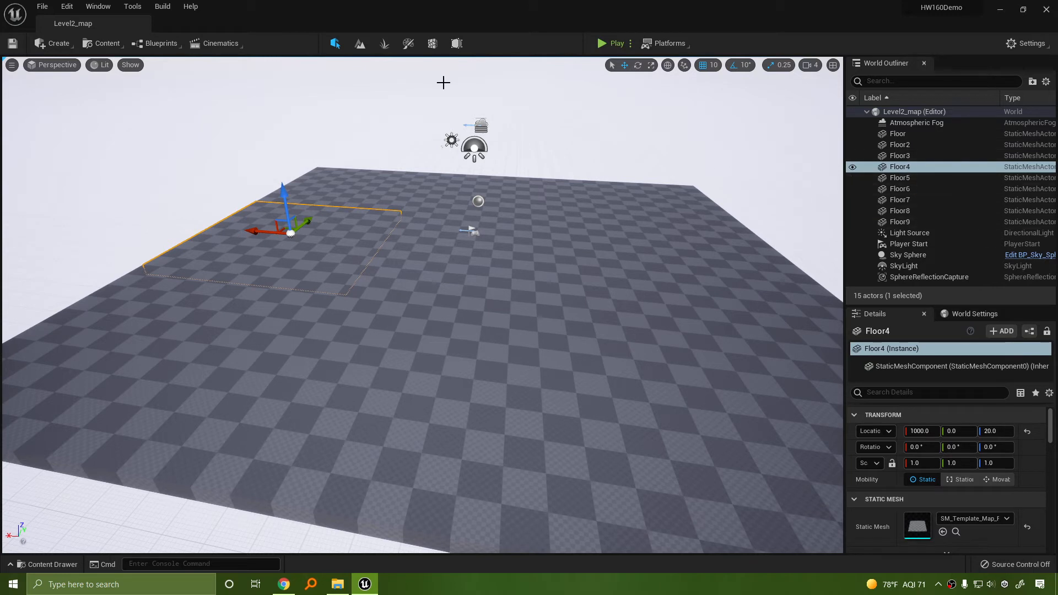
{"action": "left_click", "coordinate": [60, 565]}
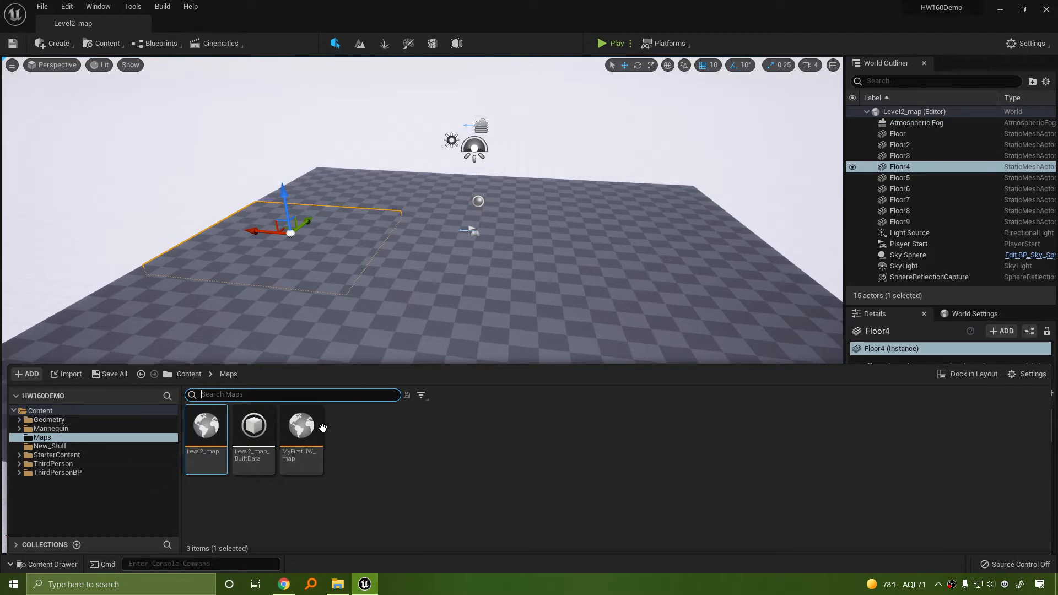
Step: Select Floor7, Floor2 and the central Floor tile in turn in the viewport to examine their entries in Details
{"action": "left_click", "coordinate": [676, 227]}
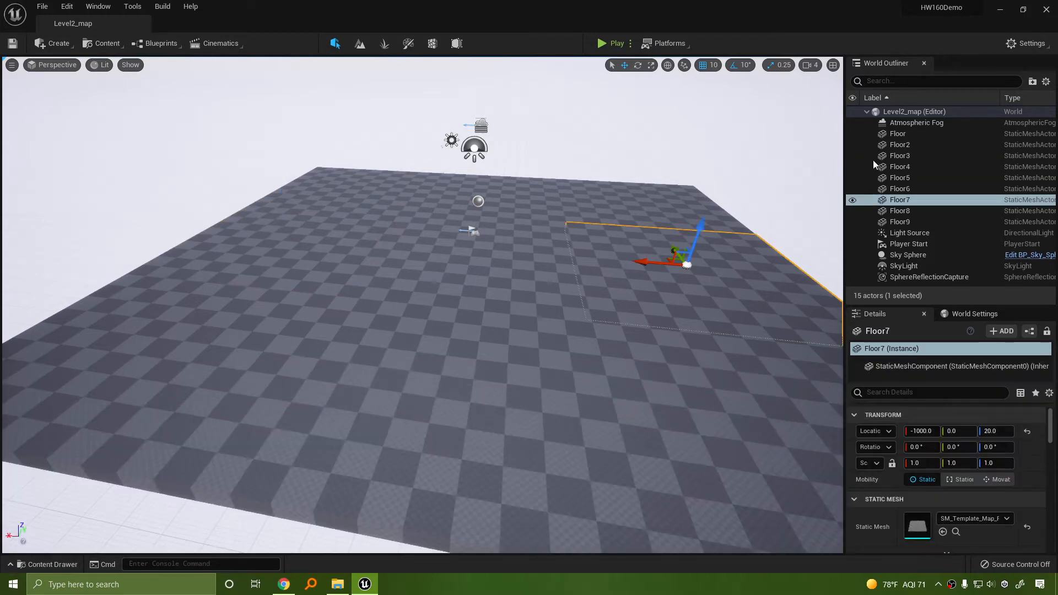
{"action": "right_click_drag", "start_coordinate": [640, 283], "coordinate": [563, 265]}
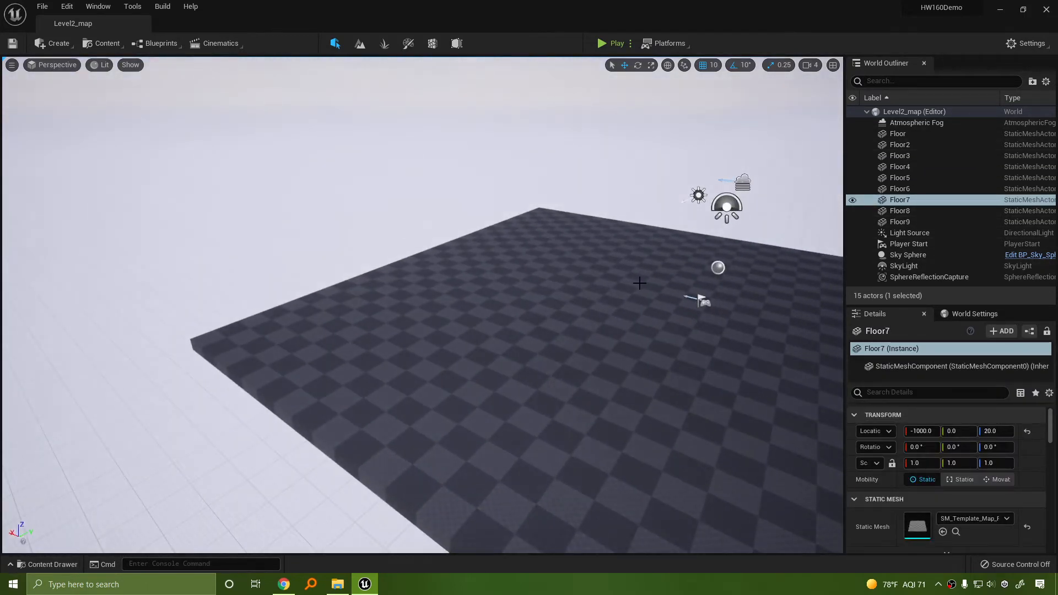
{"action": "left_click", "coordinate": [620, 407]}
{"action": "right_click_drag", "start_coordinate": [557, 379], "coordinate": [601, 361]}
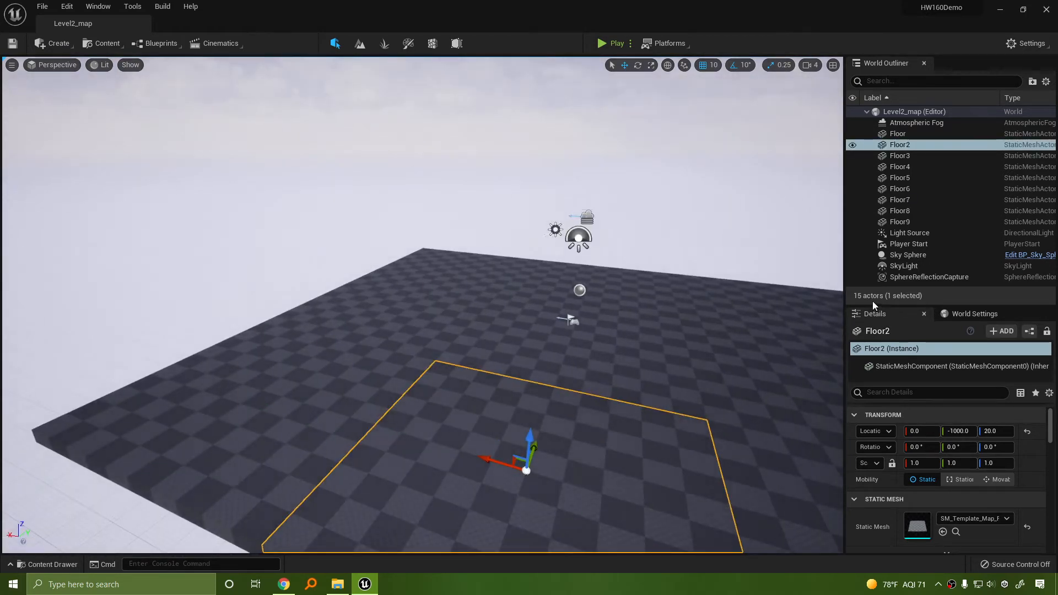
{"action": "right_click_drag", "start_coordinate": [496, 293], "coordinate": [554, 319]}
{"action": "left_click", "coordinate": [388, 292]}
{"action": "left_click", "coordinate": [558, 300]}
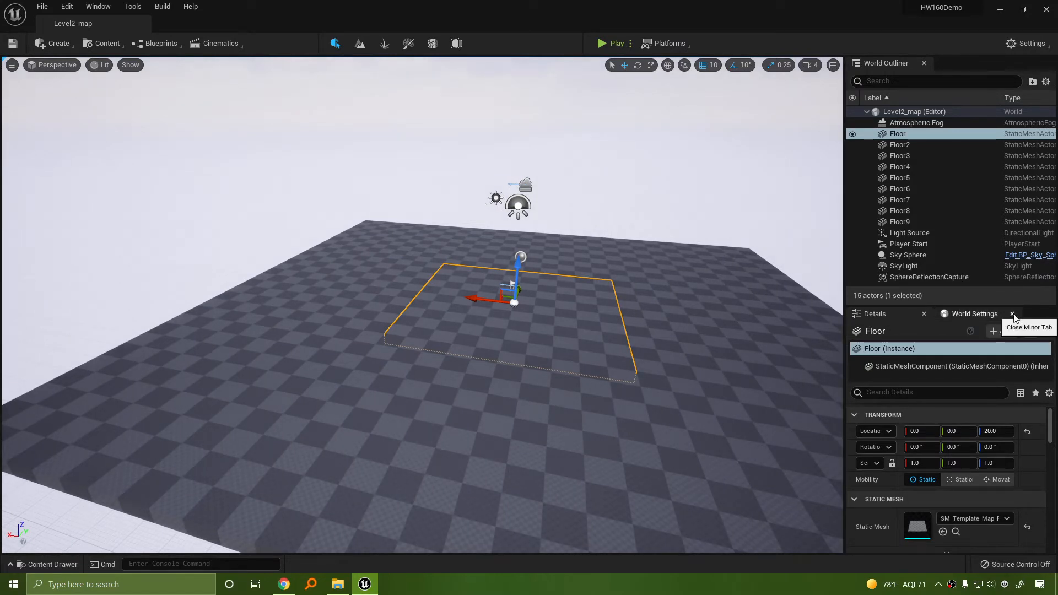
Step: Close the World Settings panel and restore it beside Details
{"action": "left_click", "coordinate": [1012, 314]}
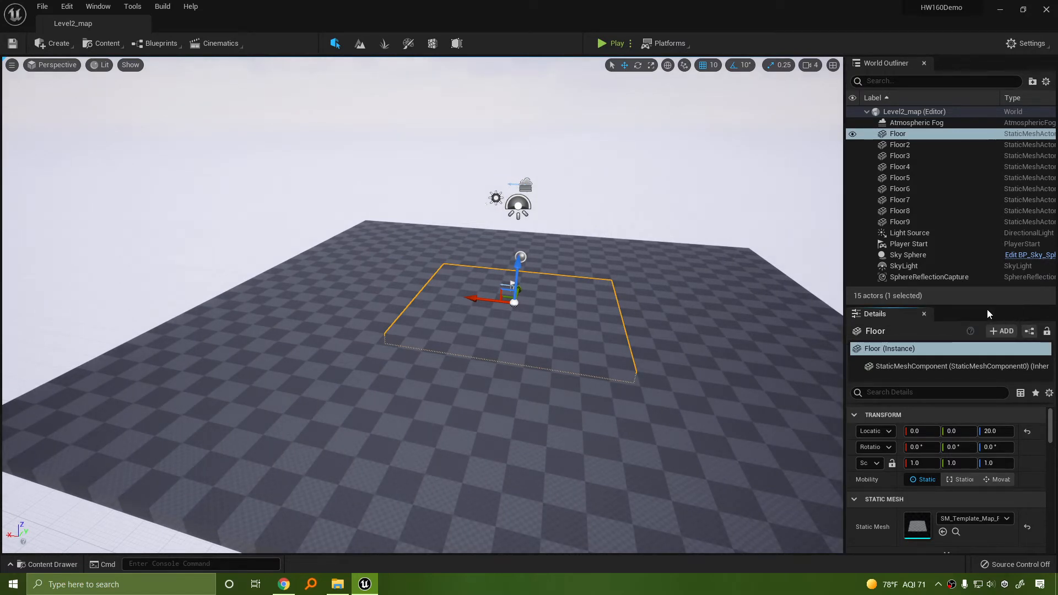
{"action": "left_click", "coordinate": [97, 6]}
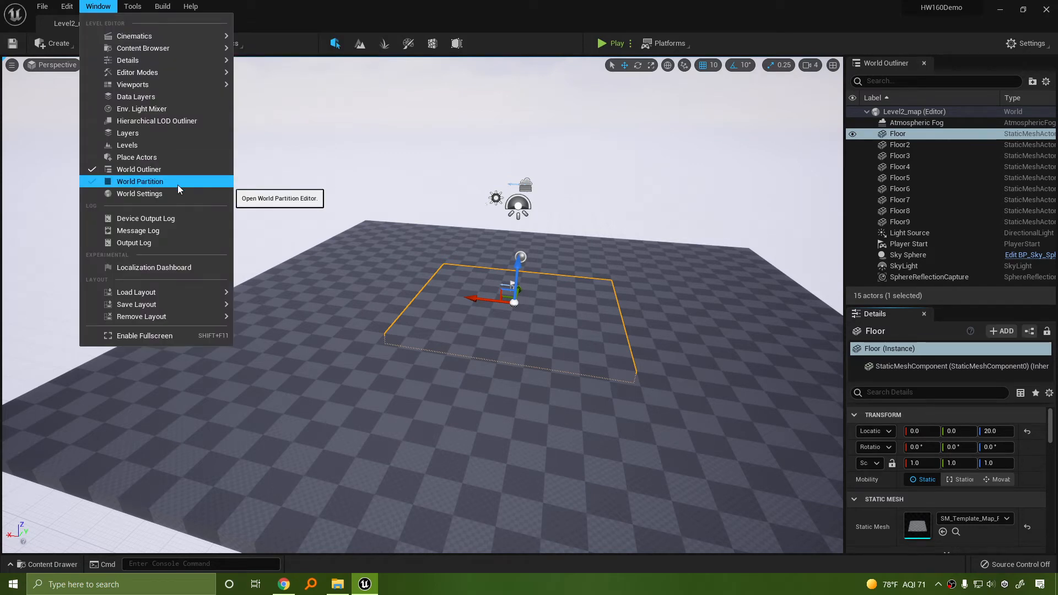
{"action": "left_click", "coordinate": [143, 192]}
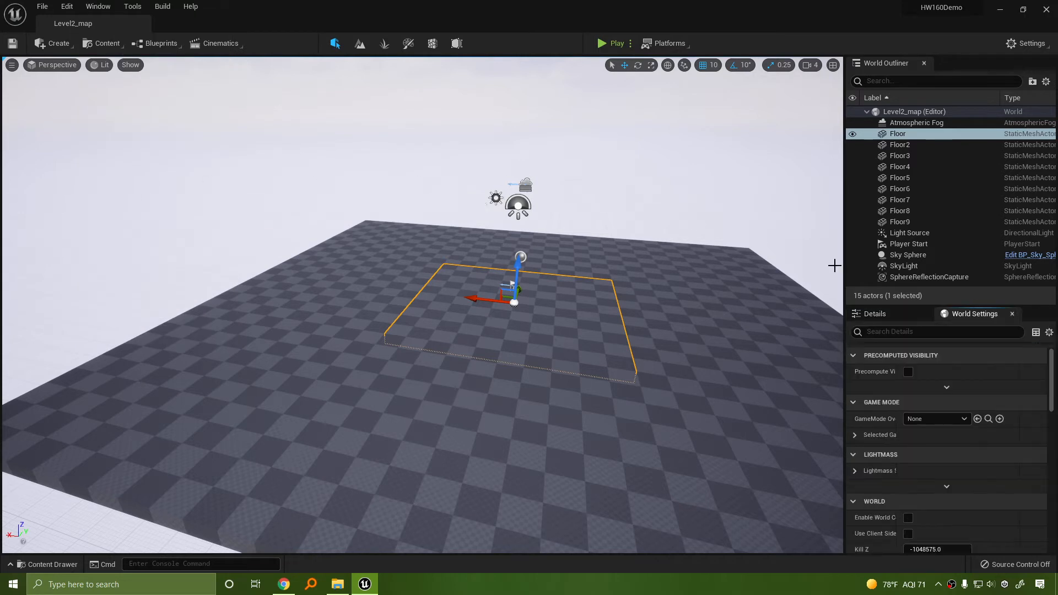
Step: Show the Details panel, enlarge it, and select other floor tiles including Floor4, Floor6 and Floor9 to compare their properties
{"action": "left_click", "coordinate": [885, 314]}
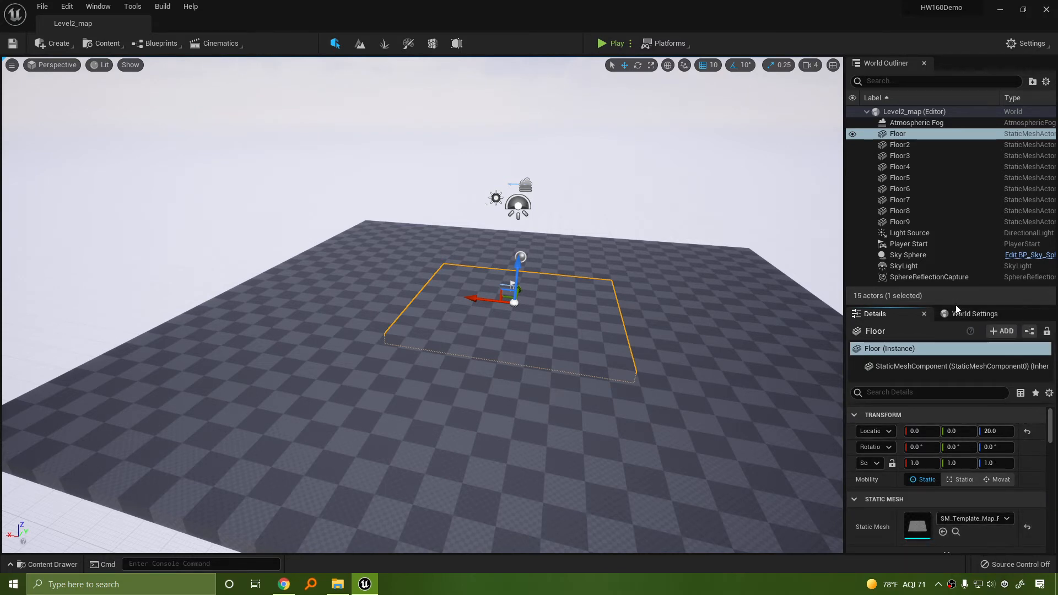
{"action": "left_click_drag", "start_coordinate": [955, 305], "coordinate": [962, 245]}
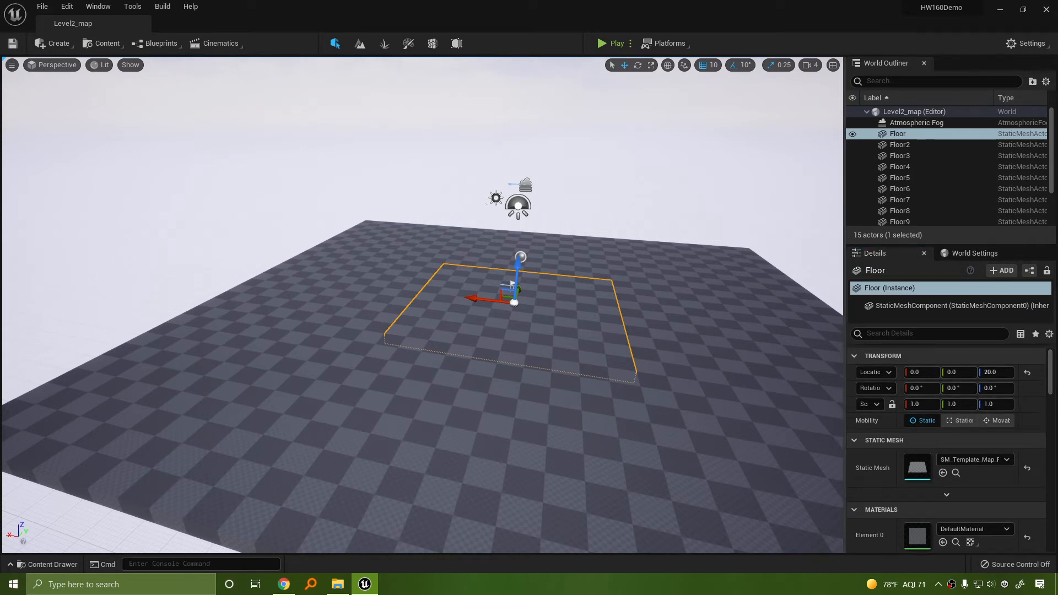
{"action": "left_click", "coordinate": [786, 387]}
{"action": "left_click", "coordinate": [389, 300]}
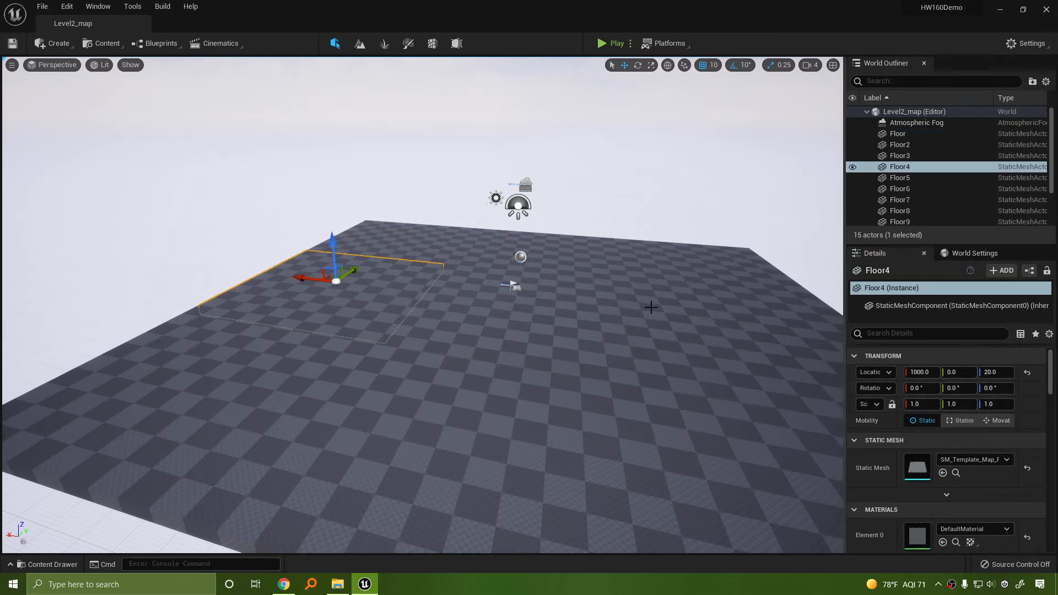
{"action": "left_click", "coordinate": [424, 238]}
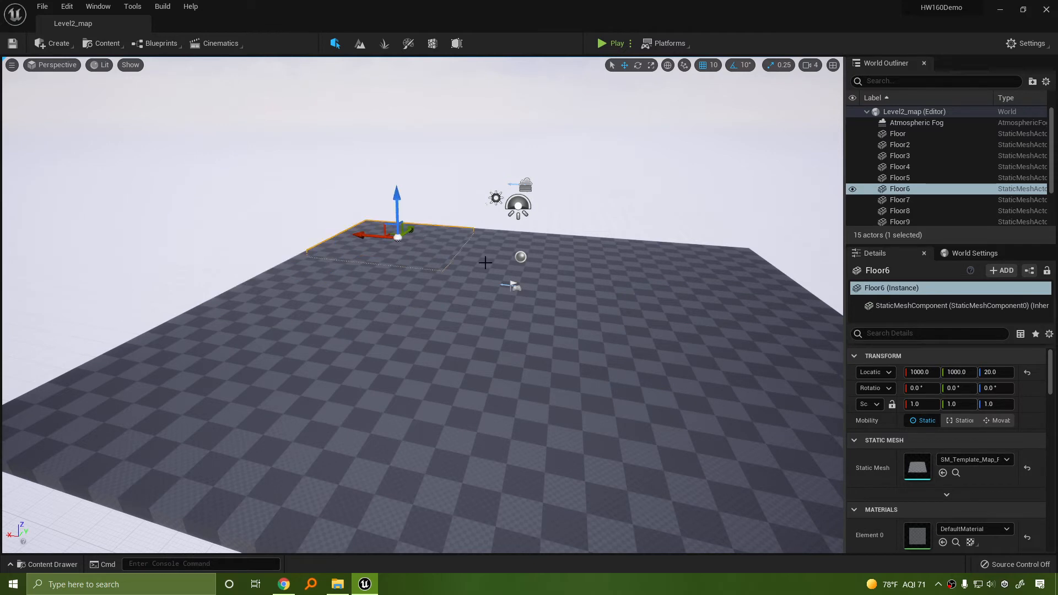
{"action": "left_click", "coordinate": [621, 254]}
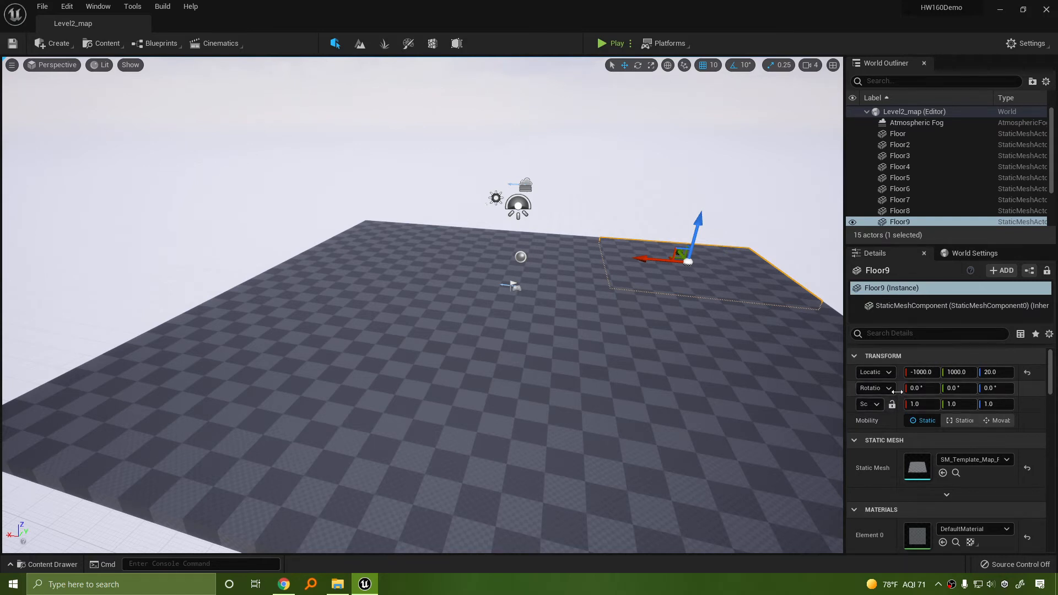
Step: Widen the property label column of Floor9's details and make the Details panel taller
{"action": "left_click_drag", "start_coordinate": [899, 391], "coordinate": [901, 391]}
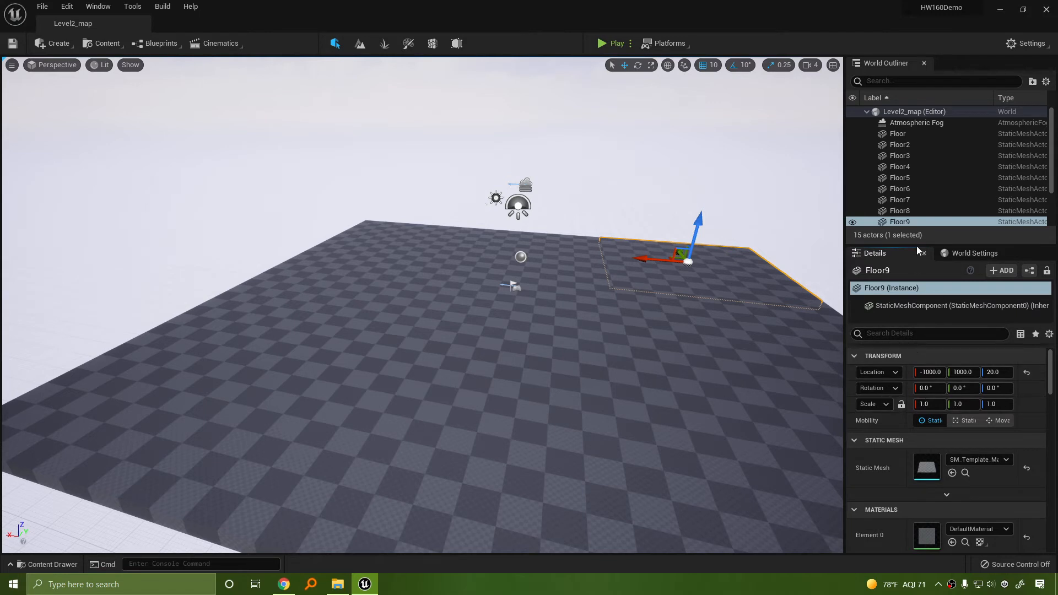
{"action": "left_click_drag", "start_coordinate": [941, 245], "coordinate": [939, 189]}
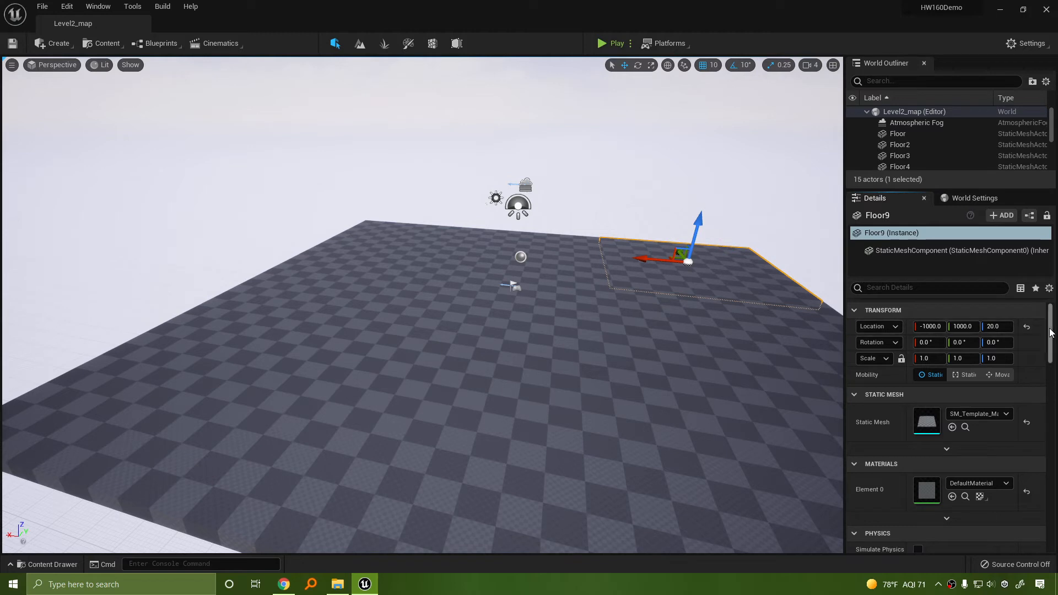
Step: Look through Floor9's properties, then select the SkyLight and the central Floor tile in the viewport to compare their details
{"action": "scroll", "coordinate": [1051, 337], "scroll_direction": "down", "scroll_amount": 1}
{"action": "scroll", "coordinate": [1052, 337], "scroll_direction": "down", "scroll_amount": 2}
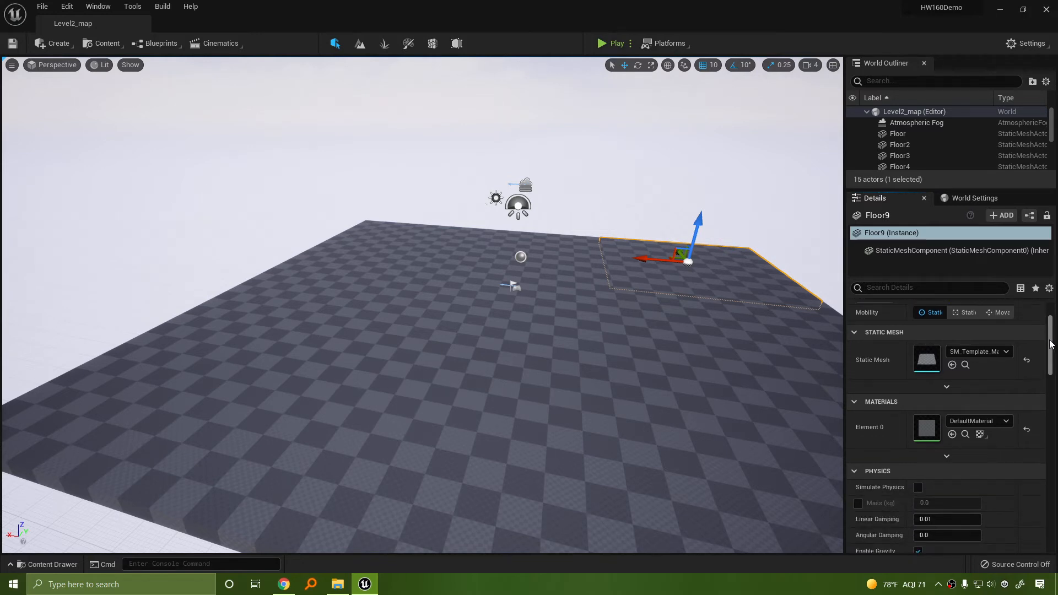
{"action": "left_click", "coordinate": [579, 343]}
{"action": "left_click", "coordinate": [519, 205]}
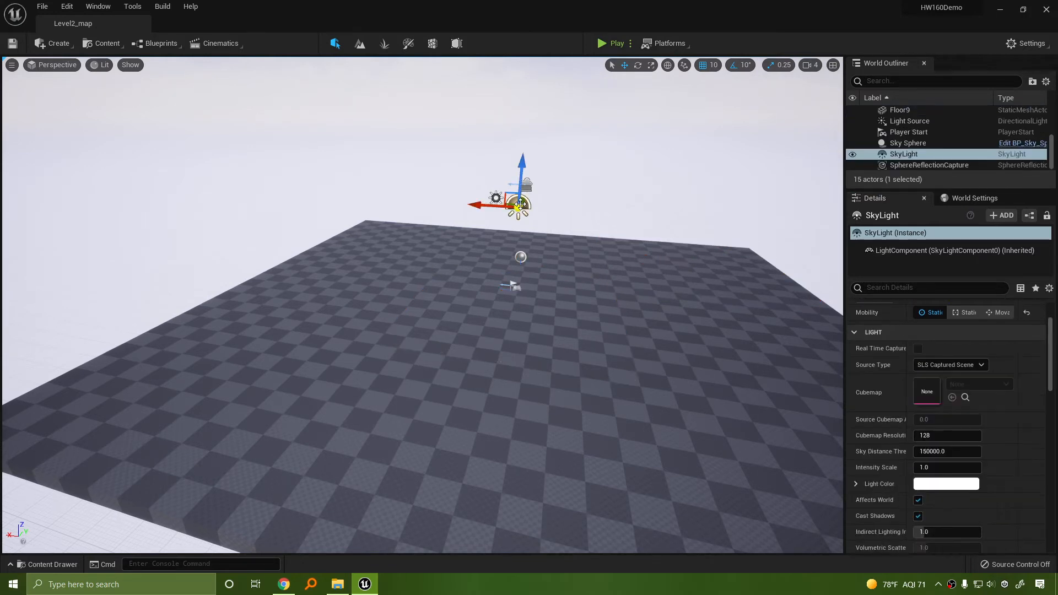
{"action": "left_click", "coordinate": [383, 329]}
{"action": "left_click", "coordinate": [513, 326]}
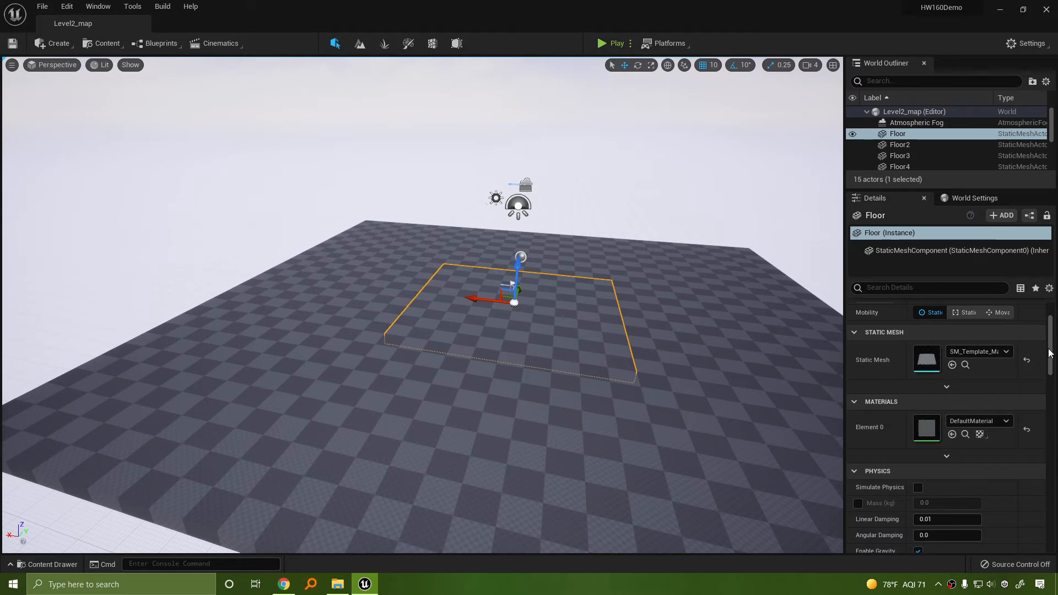
Step: Look through the central Floor tile's Physics, Collision, Lighting and remaining property sections in Details
{"action": "left_click_drag", "start_coordinate": [1051, 358], "coordinate": [1047, 398]}
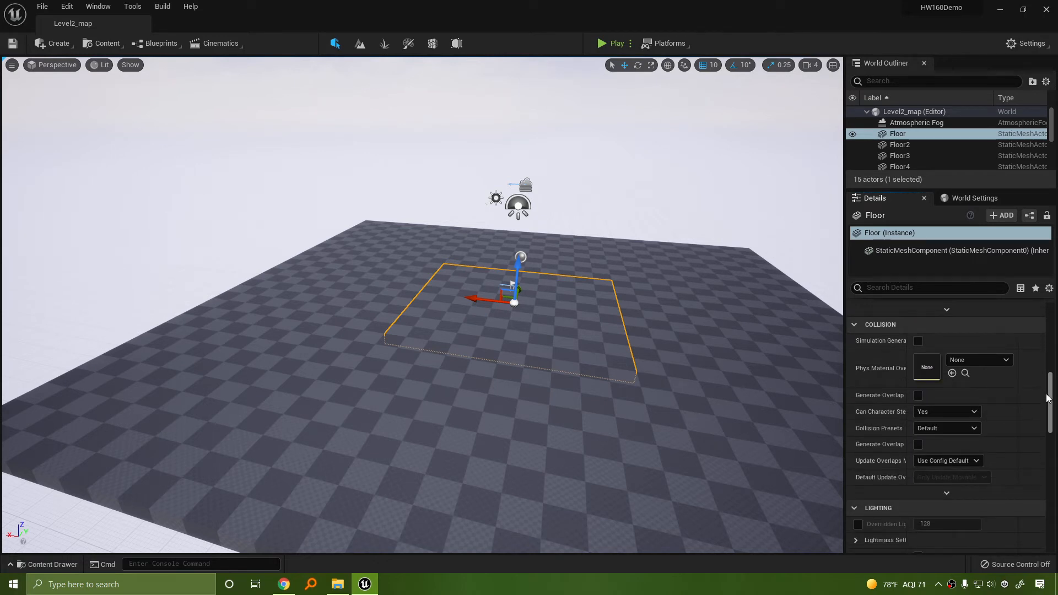
{"action": "scroll", "coordinate": [1047, 398], "scroll_direction": "down", "scroll_amount": 2}
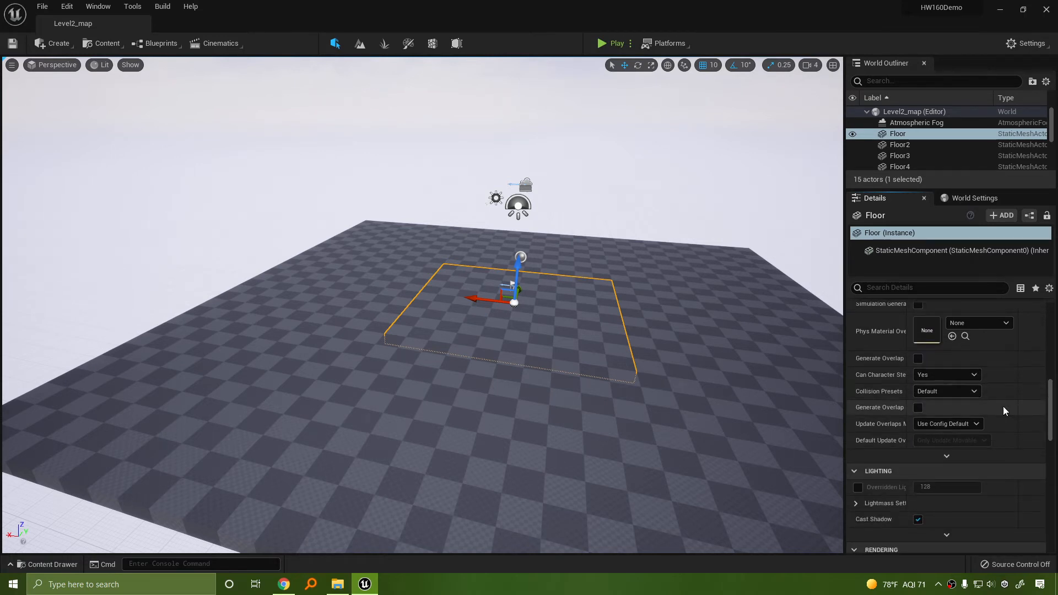
{"action": "left_click_drag", "start_coordinate": [1052, 397], "coordinate": [1056, 446]}
{"action": "scroll", "coordinate": [1033, 431], "scroll_direction": "up", "scroll_amount": 5}
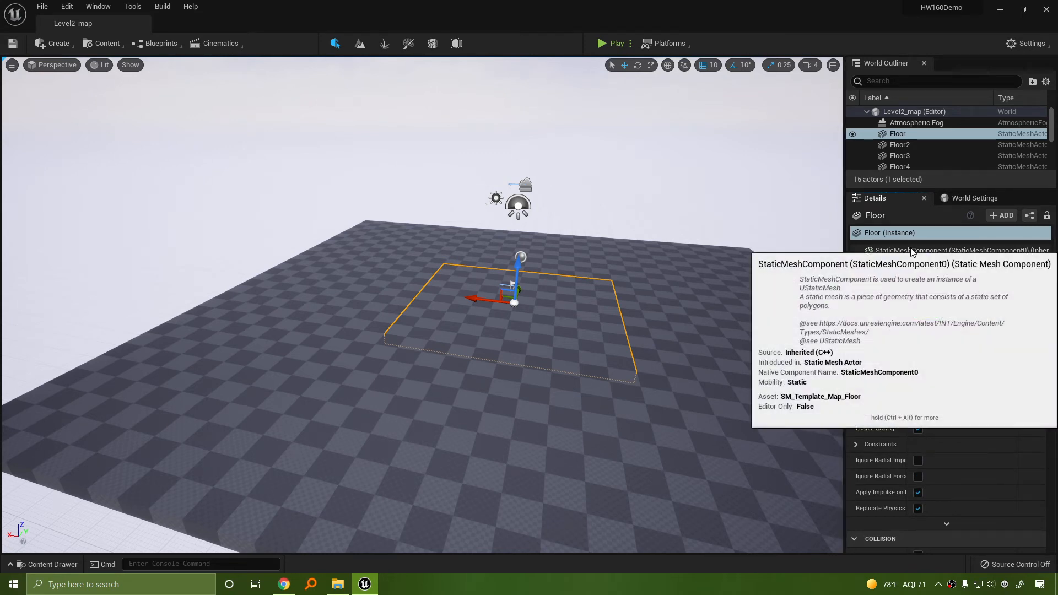
Step: Switch between the Floor instance and its StaticMeshComponent in Details to compare their property sections
{"action": "left_click", "coordinate": [912, 250]}
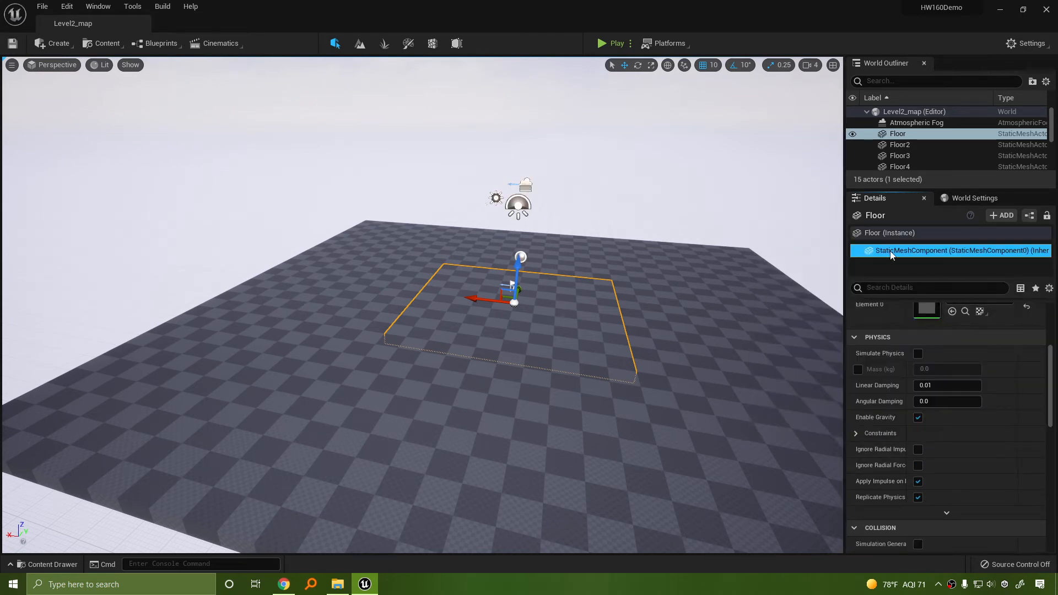
{"action": "left_click", "coordinate": [918, 235]}
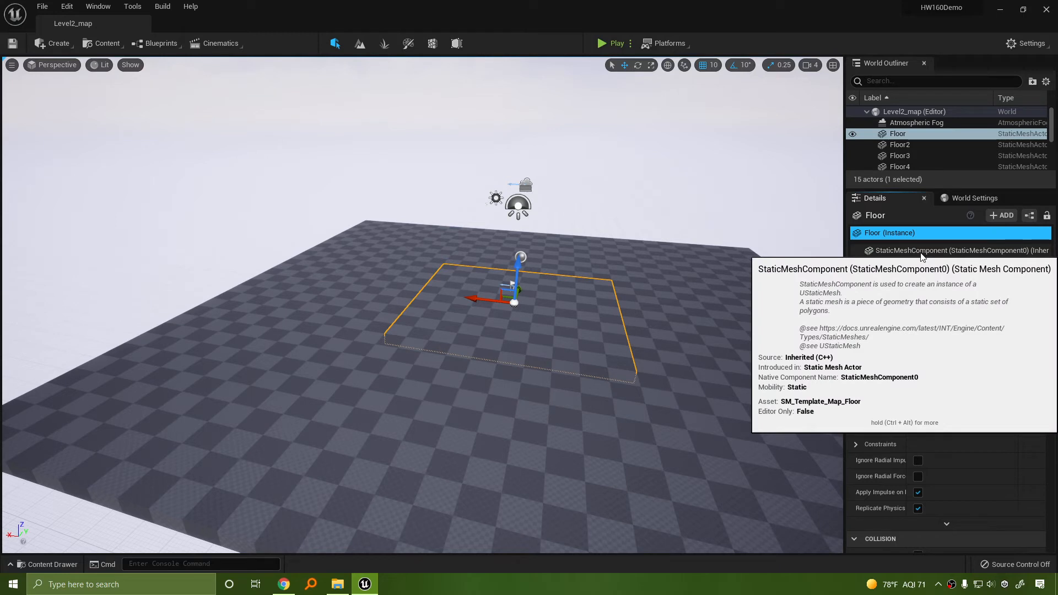
{"action": "left_click", "coordinate": [923, 253]}
{"action": "scroll", "coordinate": [1054, 367], "scroll_direction": "down", "scroll_amount": 1}
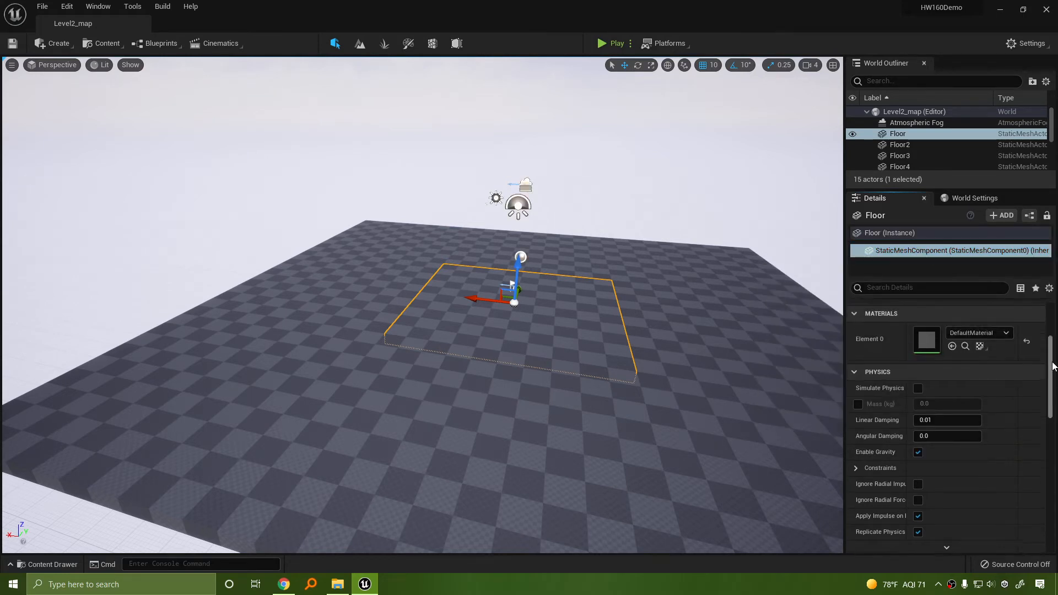
{"action": "left_click_drag", "start_coordinate": [1054, 366], "coordinate": [1039, 527]}
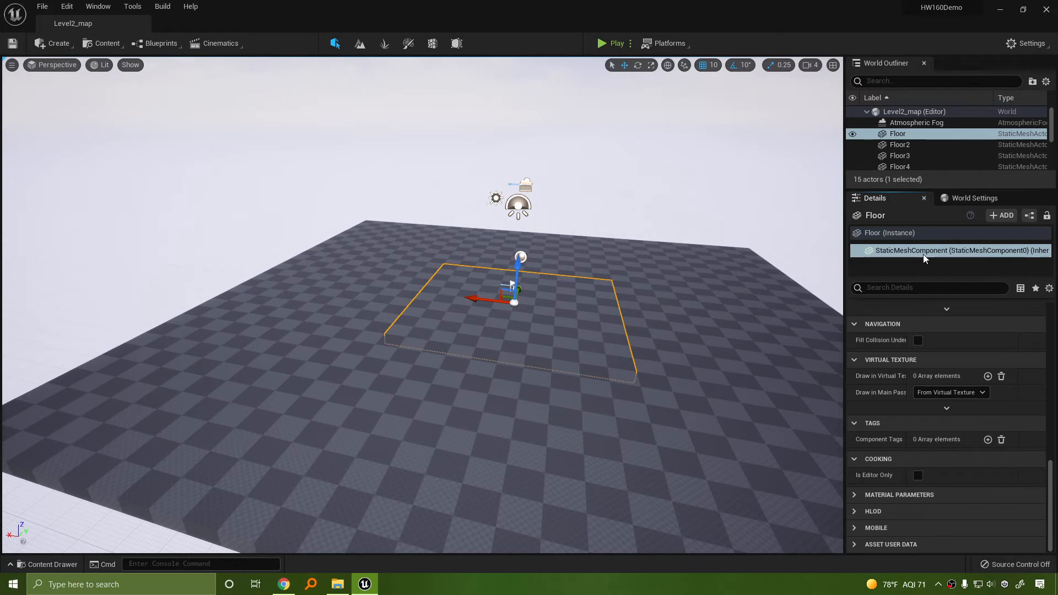
{"action": "left_click", "coordinate": [894, 233]}
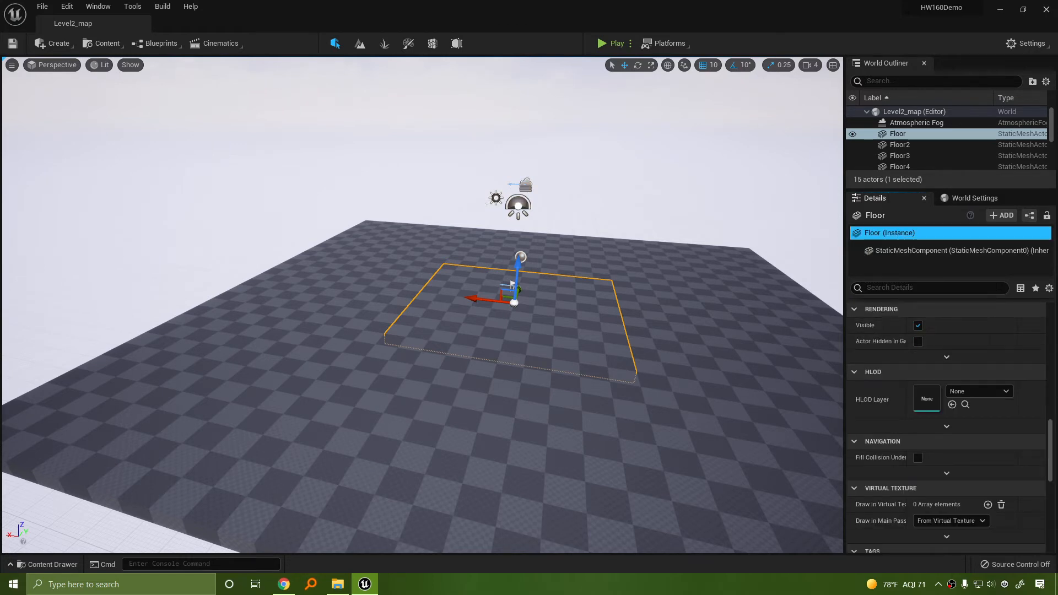
{"action": "left_click_drag", "start_coordinate": [1050, 444], "coordinate": [1041, 317]}
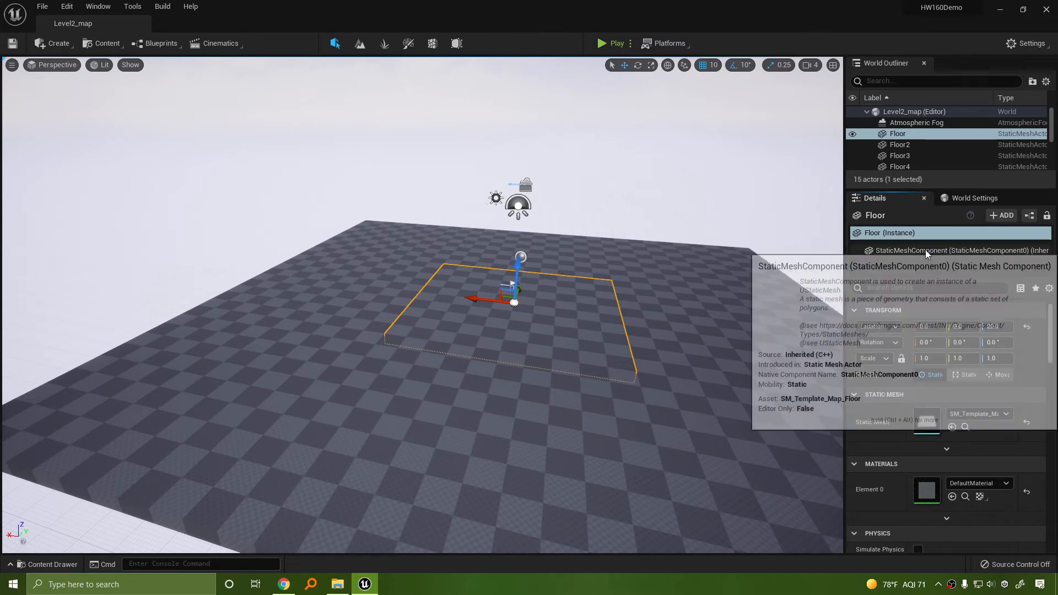
{"action": "left_click", "coordinate": [925, 249]}
{"action": "left_click", "coordinate": [892, 236]}
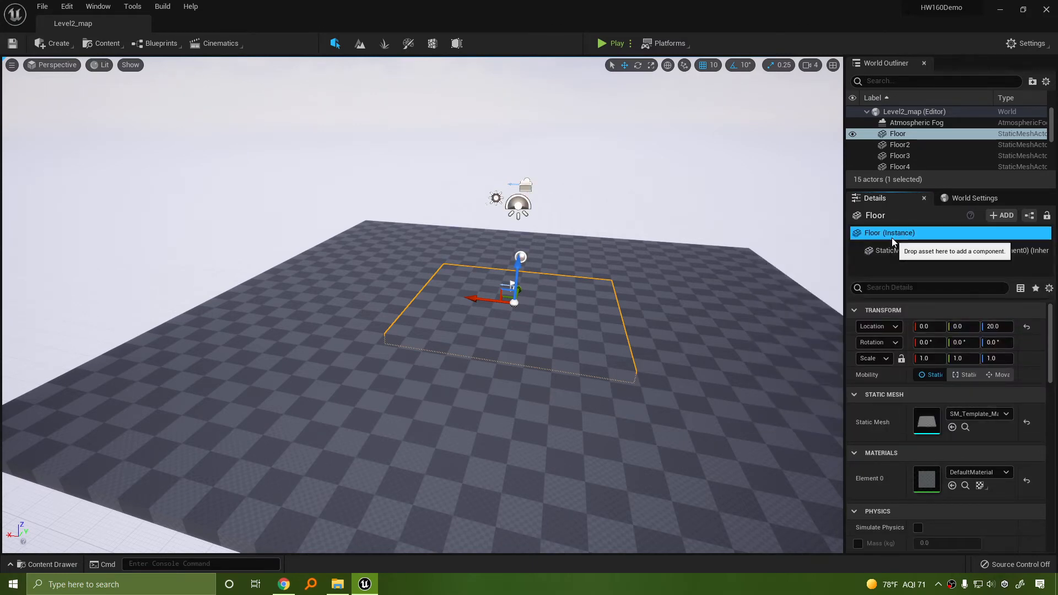
Step: Clear the selection, examine the viewport options such as Bookmarks and Layouts, and open and close the advanced viewport settings
{"action": "mouse_move", "coordinate": [687, 275]}
{"action": "right_mouse_down"}
{"action": "mouse_move", "coordinate": [711, 312]}
{"action": "mouse_move", "coordinate": [711, 276]}
{"action": "mouse_move", "coordinate": [702, 265]}
{"action": "mouse_move", "coordinate": [687, 276]}
{"action": "right_mouse_up"}
{"action": "left_click", "coordinate": [687, 276]}
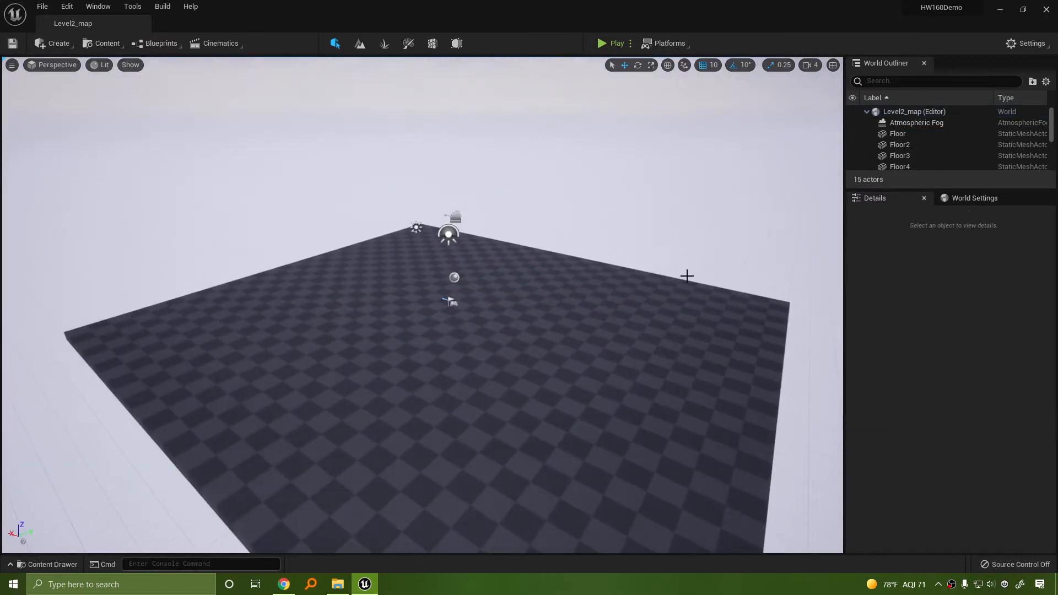
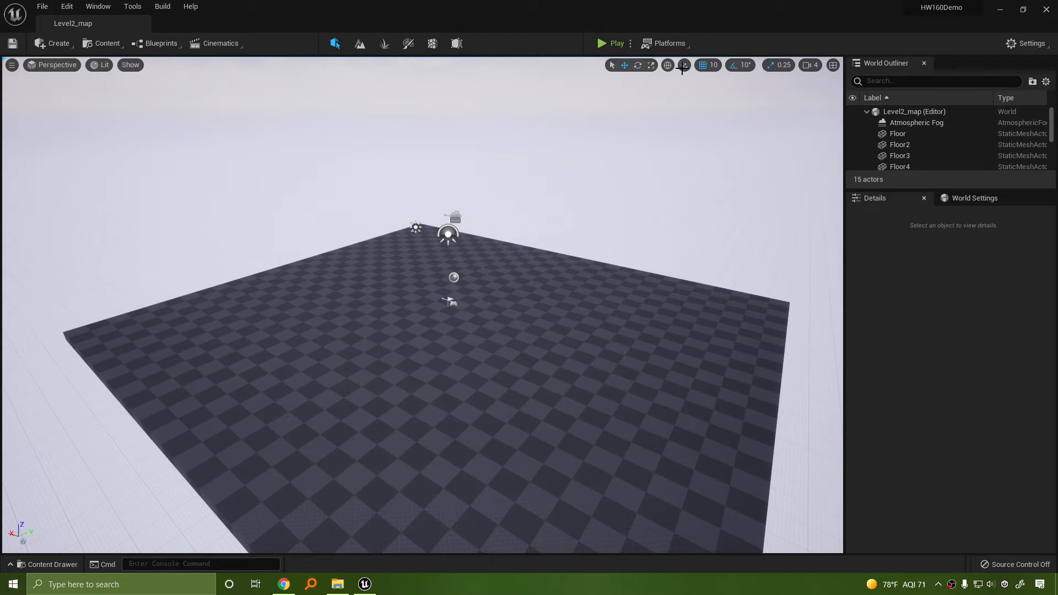
{"action": "left_click", "coordinate": [12, 65]}
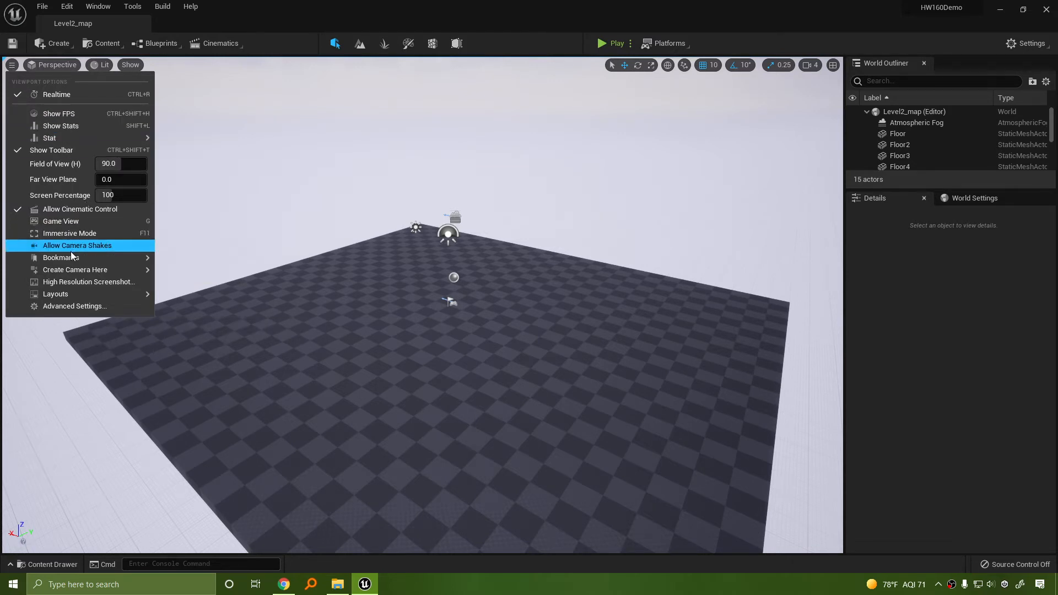
{"action": "mouse_move", "coordinate": [80, 259]}
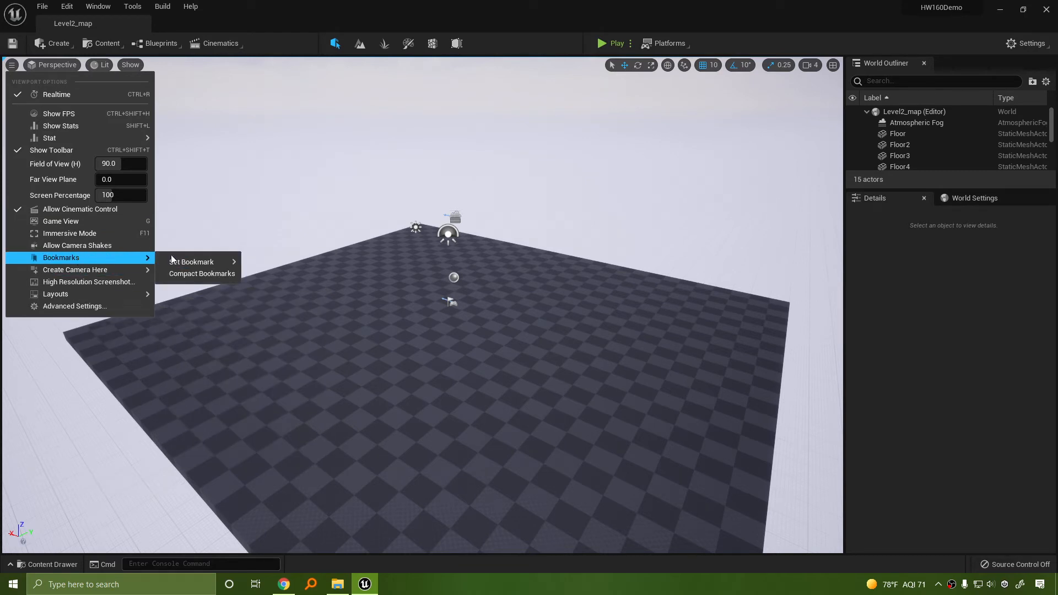
{"action": "mouse_move", "coordinate": [189, 258]}
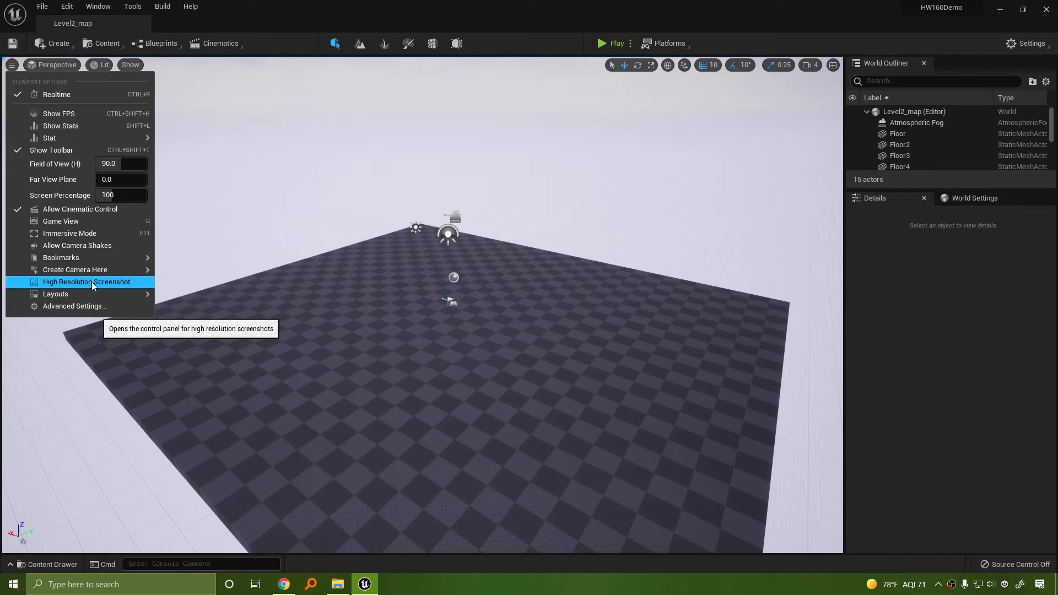
{"action": "mouse_move", "coordinate": [71, 295]}
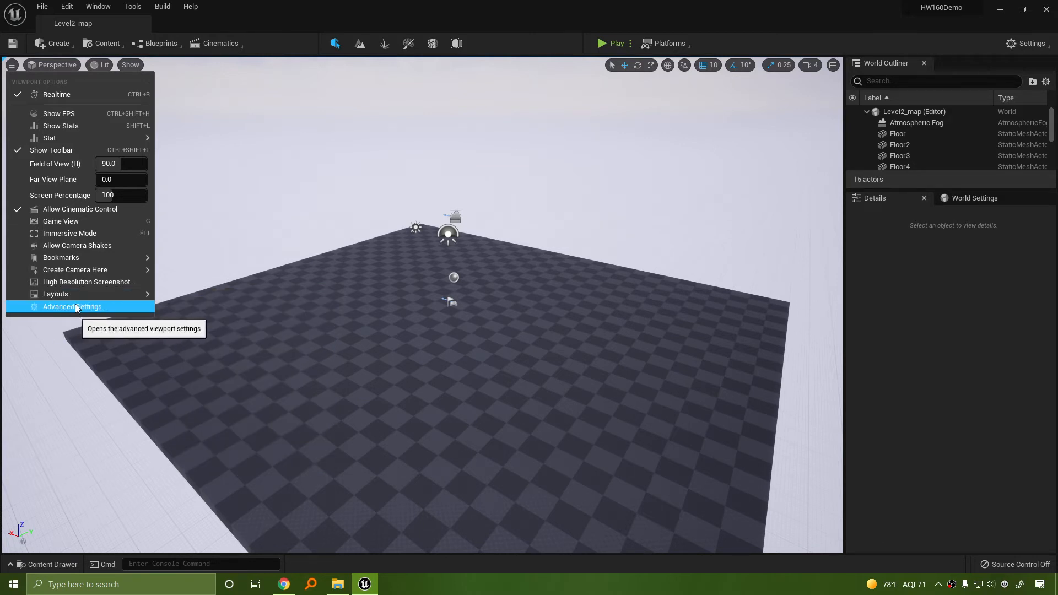
{"action": "left_click", "coordinate": [75, 306]}
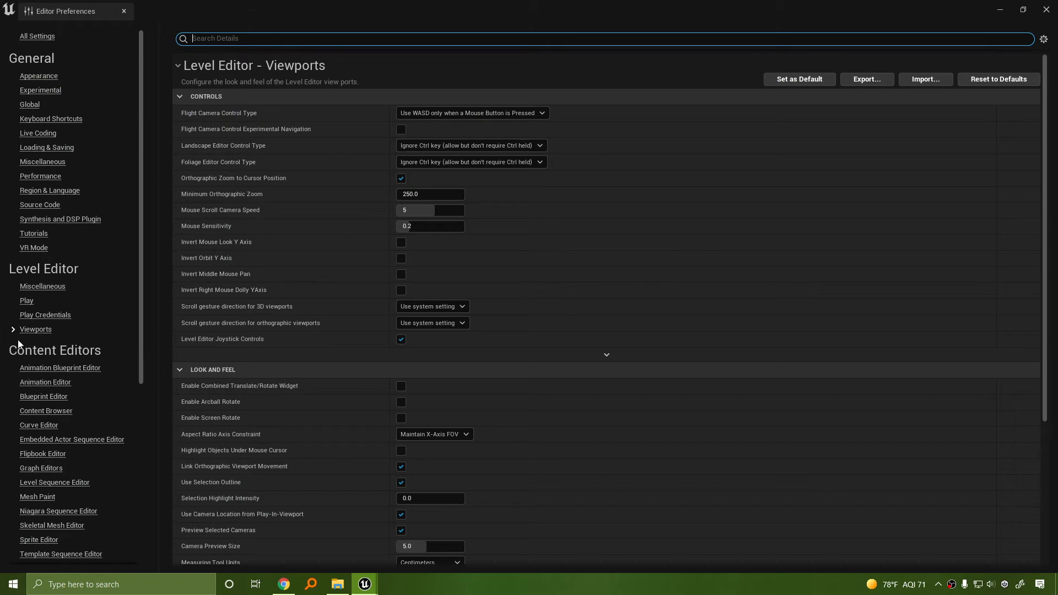
{"action": "left_click", "coordinate": [124, 9]}
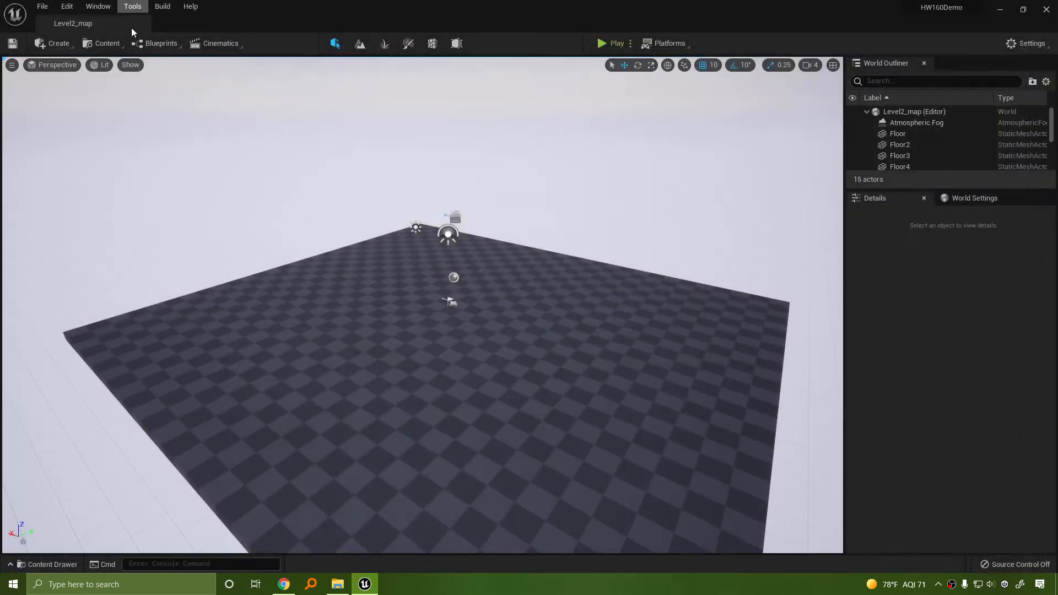
Step: Examine the perspective, orthographic and view mode choices, dismiss them and select the Sky Sphere in the viewport
{"action": "left_click", "coordinate": [54, 70]}
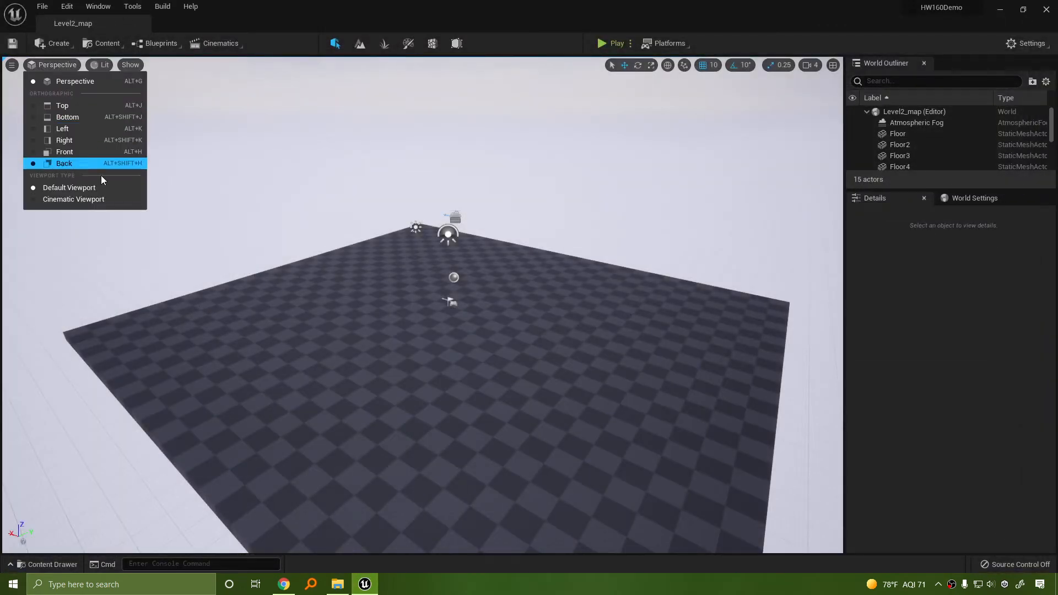
{"action": "left_click", "coordinate": [90, 65]}
{"action": "left_click", "coordinate": [49, 69]}
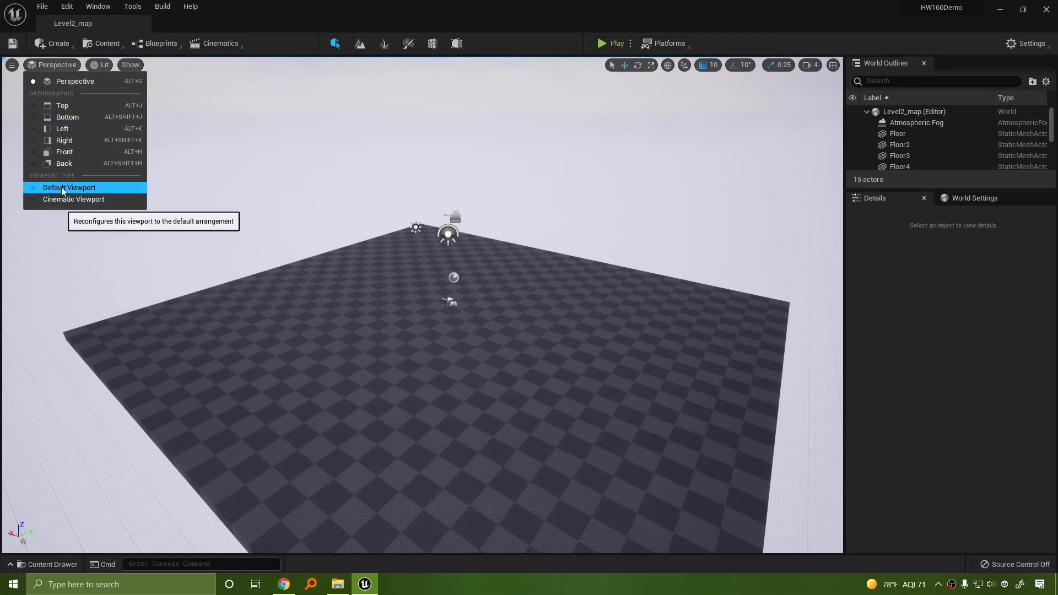
{"action": "left_click", "coordinate": [100, 65]}
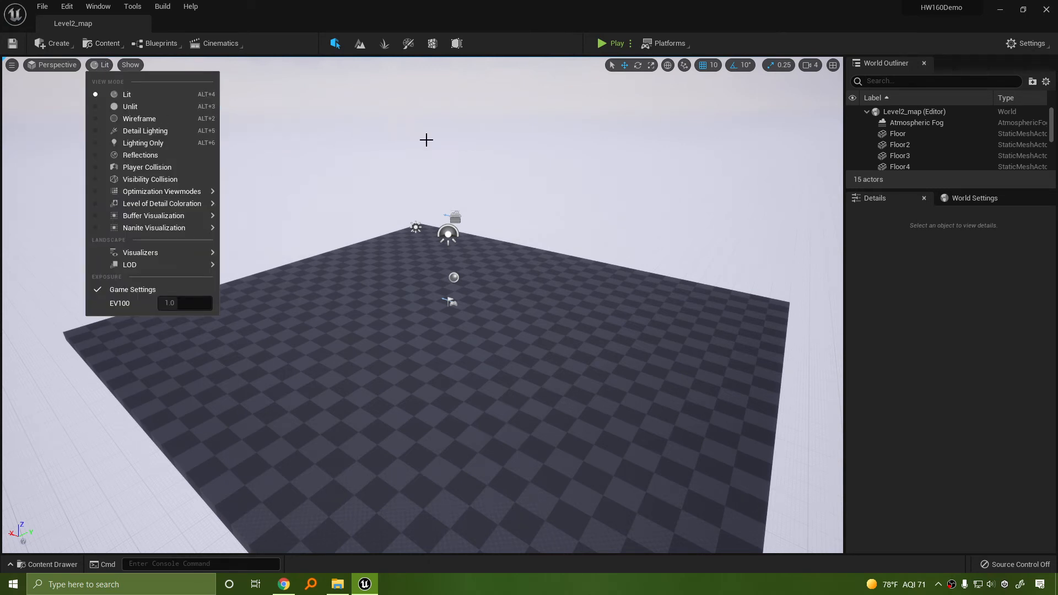
{"action": "left_click", "coordinate": [547, 159]}
{"action": "left_click", "coordinate": [547, 159]}
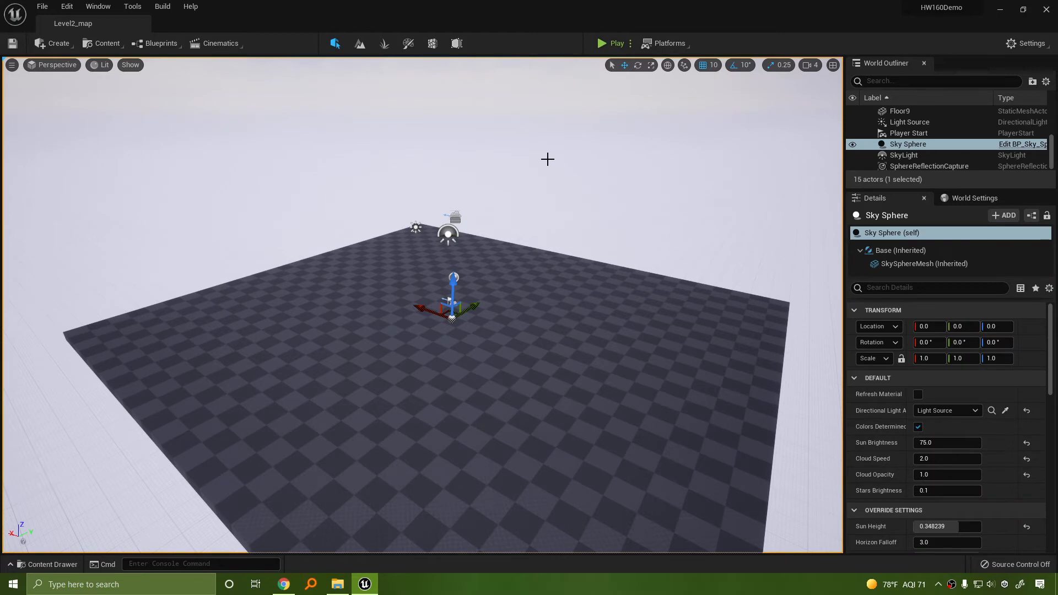
Step: Preview the Detail Lighting, Lighting Only, Light Complexity and Shader Complexity view modes, return to Lit, and review the other modes
{"action": "key", "text": "alt+5"}
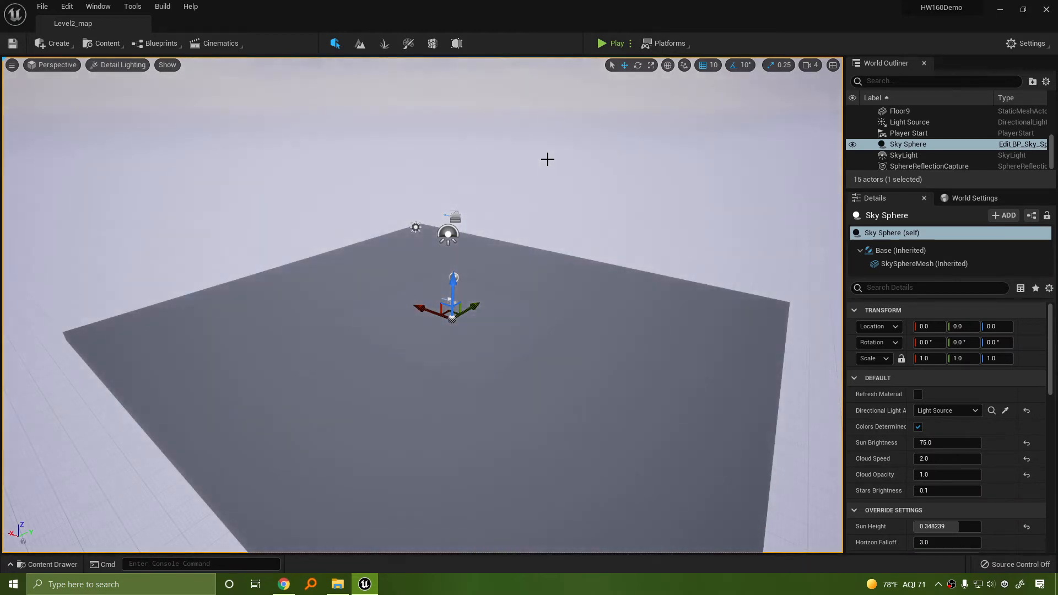
{"action": "key", "text": "alt+6"}
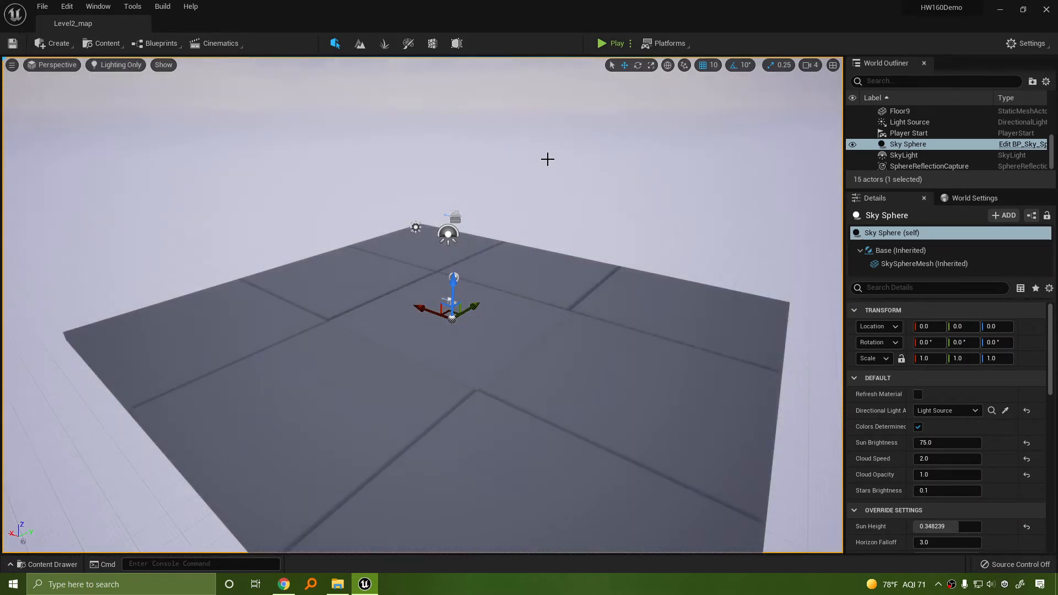
{"action": "key", "text": "alt+7"}
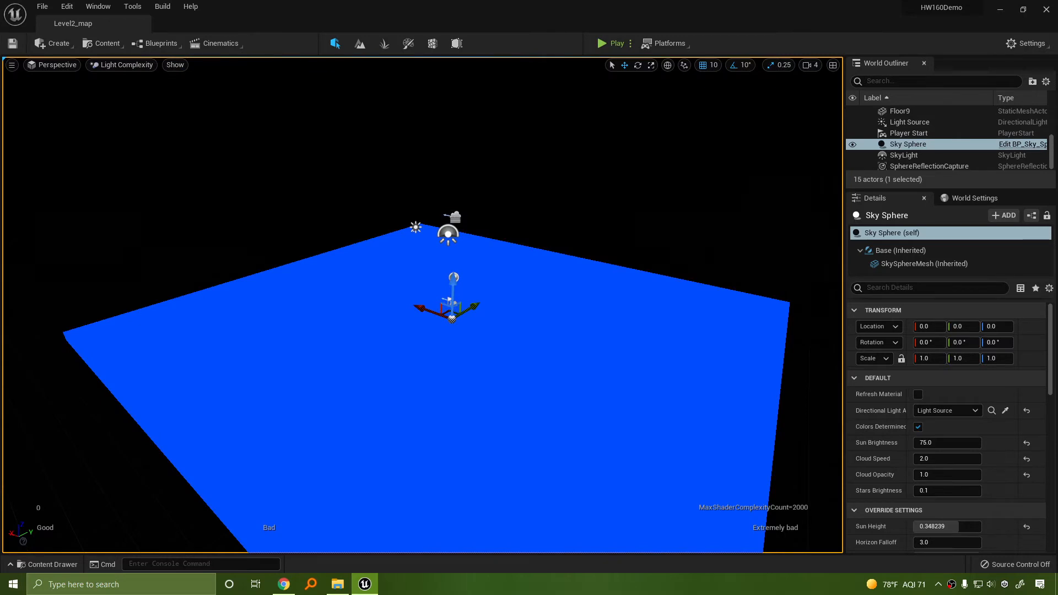
{"action": "key", "text": "alt+8"}
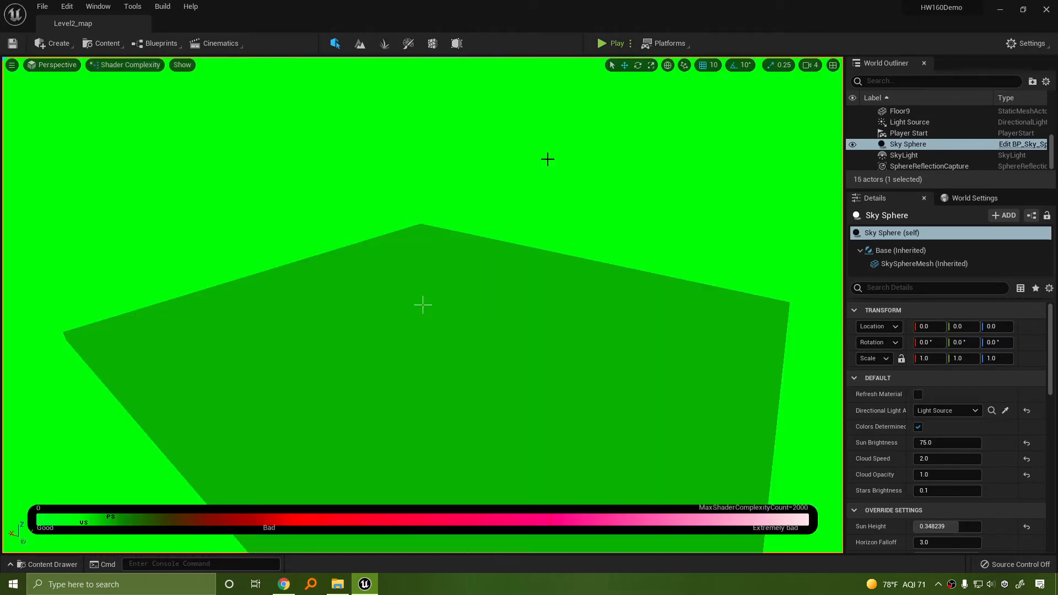
{"action": "key", "text": "alt+4"}
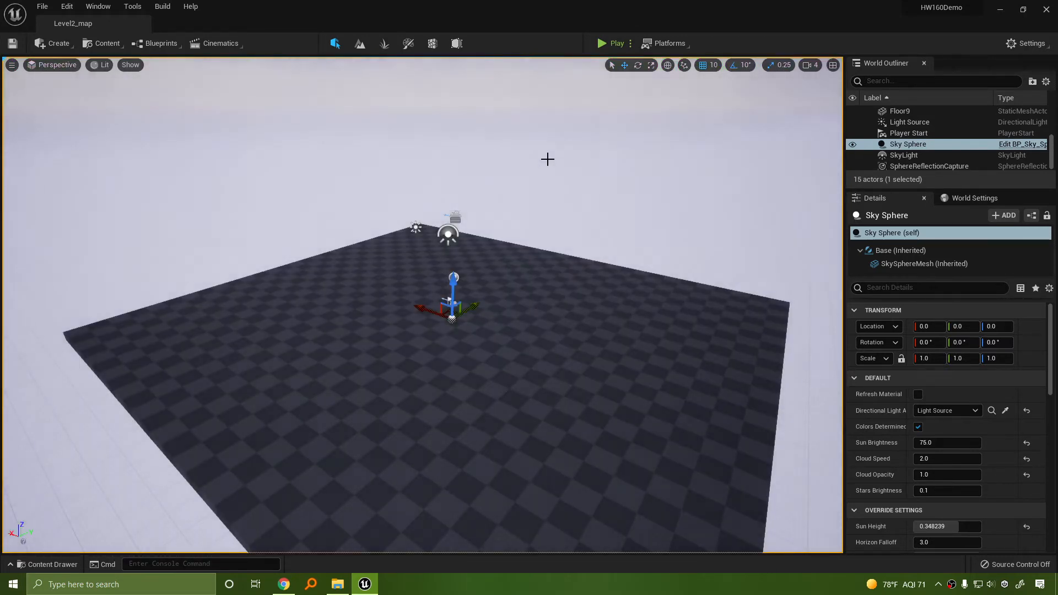
{"action": "left_click", "coordinate": [91, 68]}
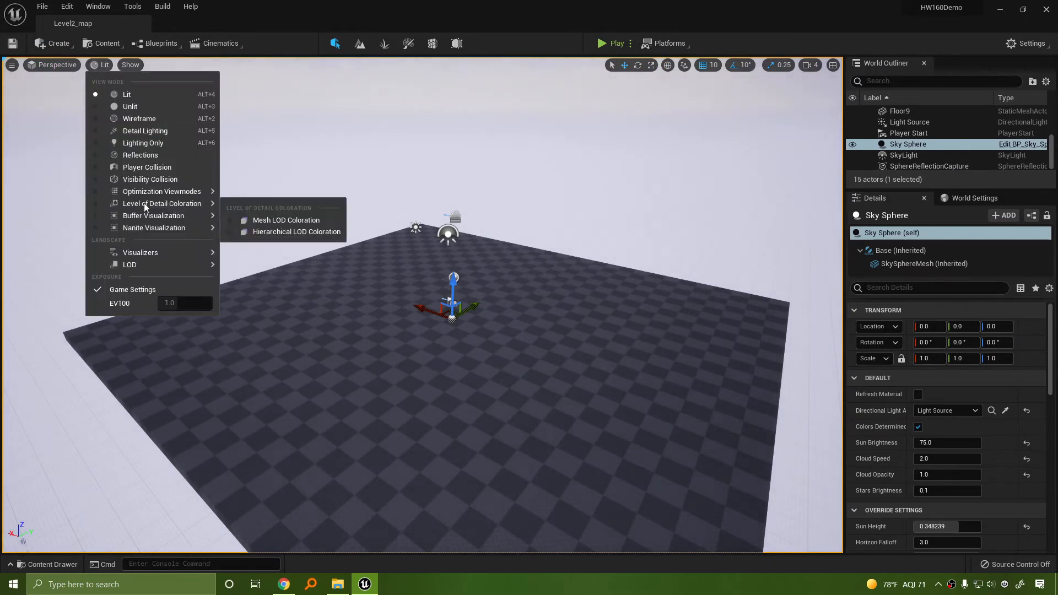
Step: Examine the viewport show flags, and hide the static meshes and show them again
{"action": "left_click", "coordinate": [131, 66]}
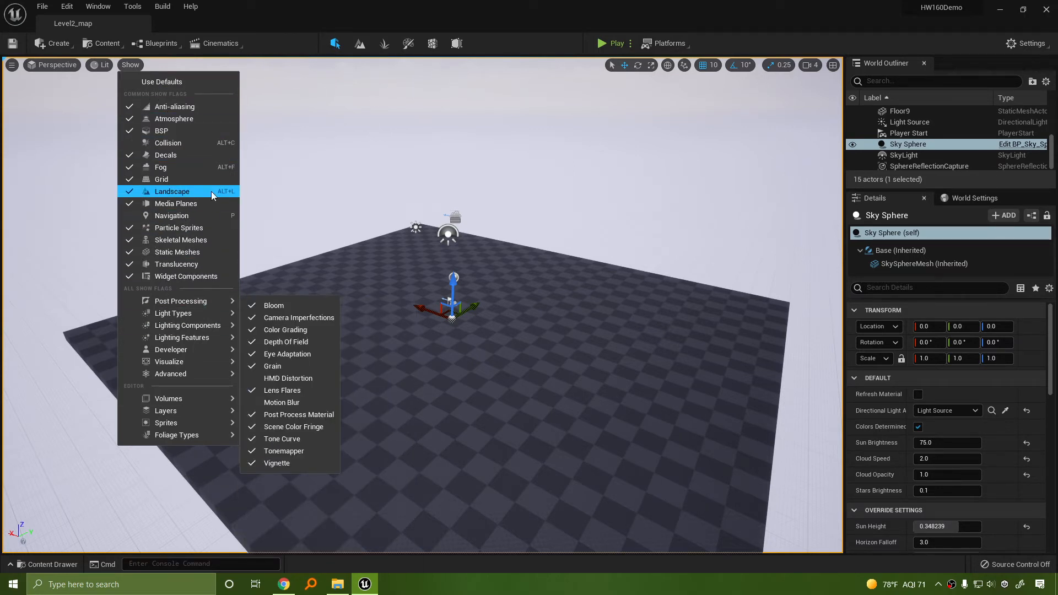
{"action": "left_click", "coordinate": [132, 253]}
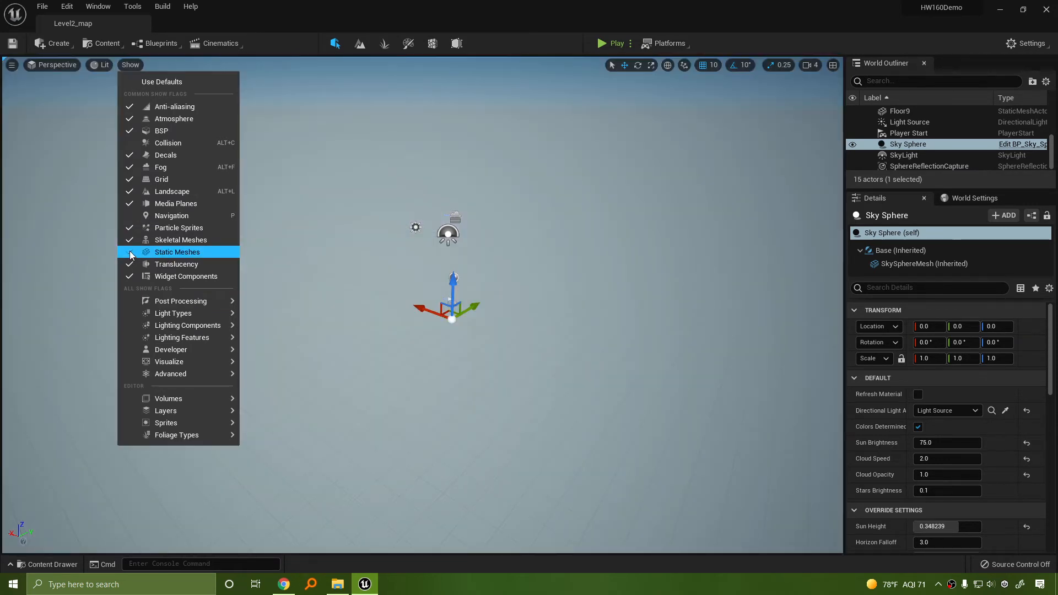
{"action": "left_click", "coordinate": [132, 254]}
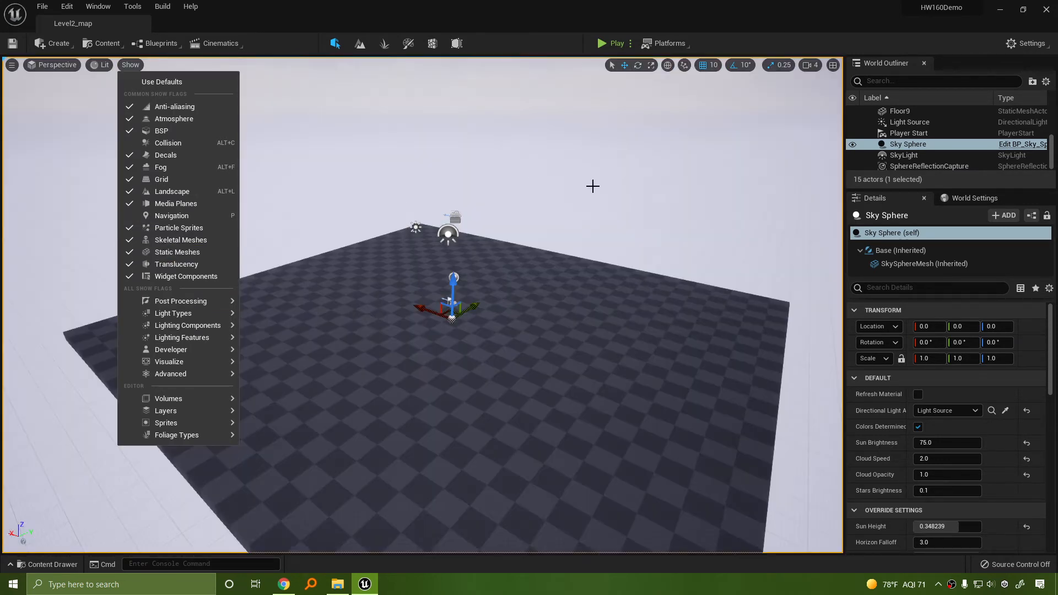
Step: Look up at the sky and frame the whole Sky Sphere in the viewport to view it from outside
{"action": "right_click_drag", "start_coordinate": [592, 191], "coordinate": [593, 121]}
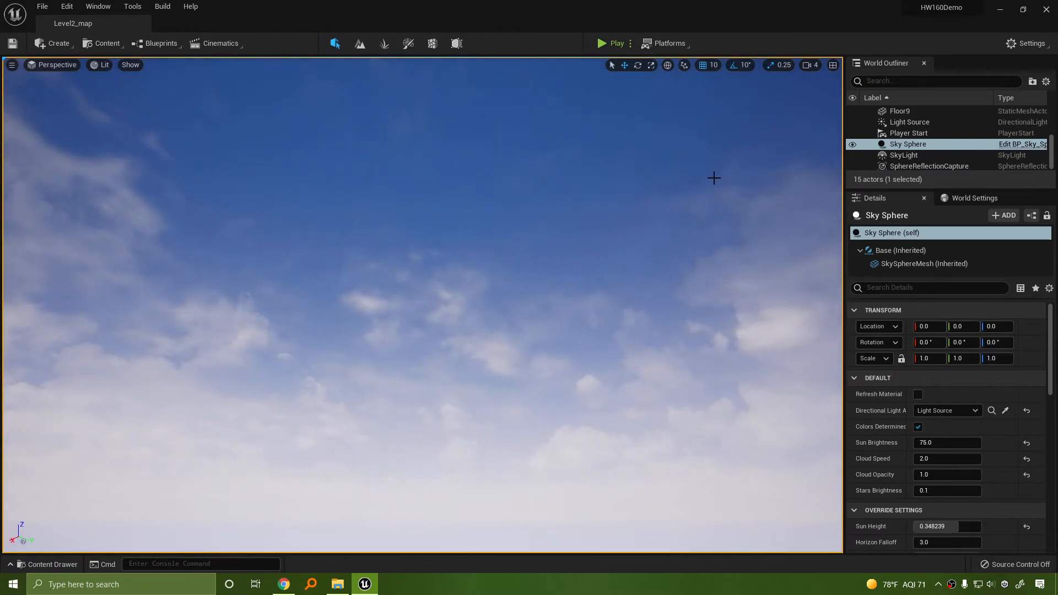
{"action": "key", "text": "f"}
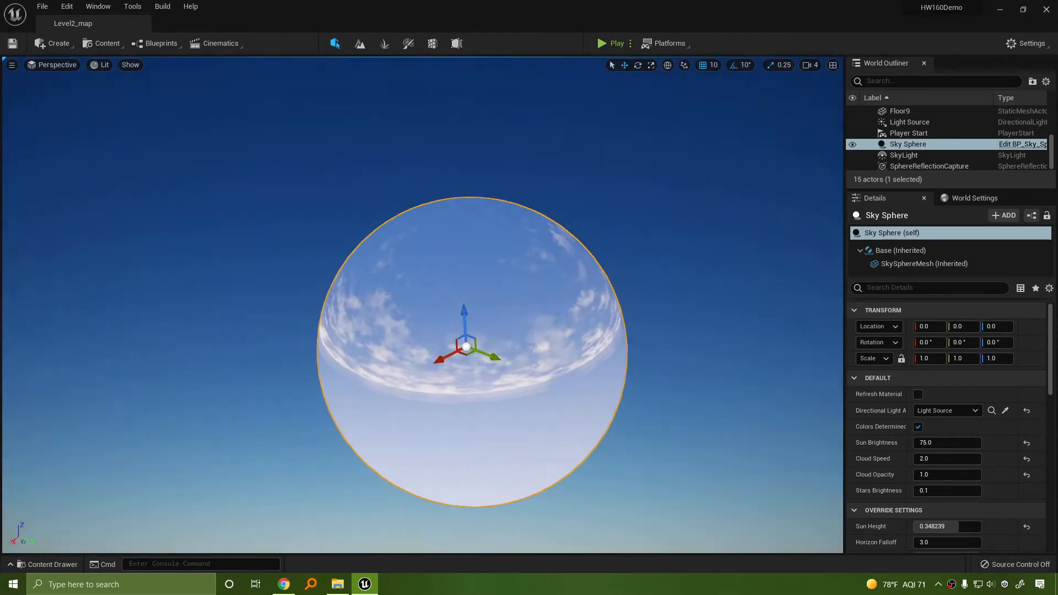
{"action": "right_click_drag", "start_coordinate": [661, 297], "coordinate": [651, 308]}
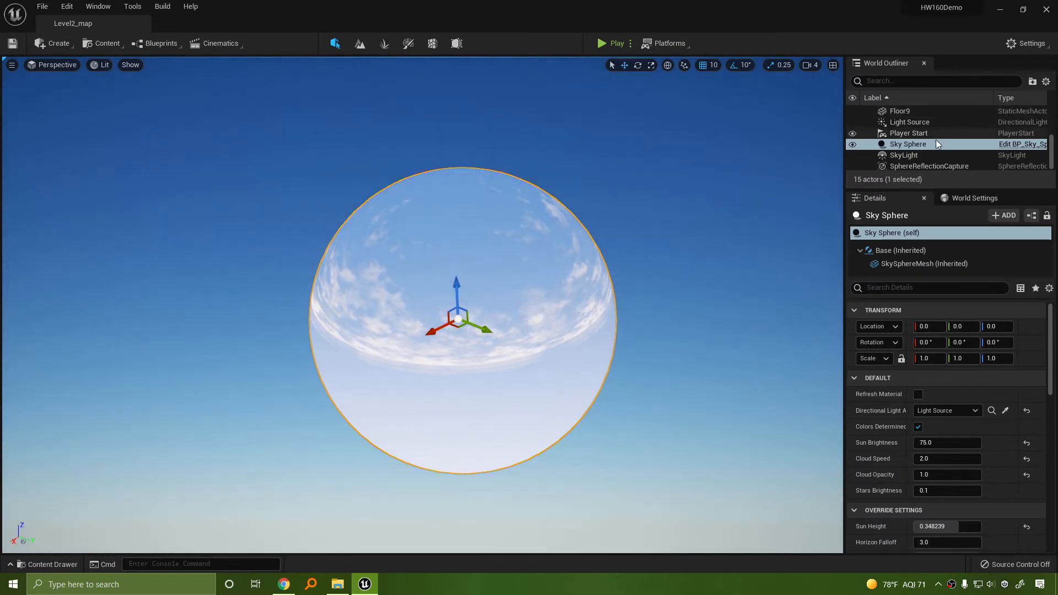
Step: Select Floor4 in the World Outliner, frame it, and fly the camera to an elevated view over the floor tiles
{"action": "scroll", "coordinate": [936, 140], "scroll_direction": "up", "scroll_amount": 3}
{"action": "left_click", "coordinate": [899, 110]}
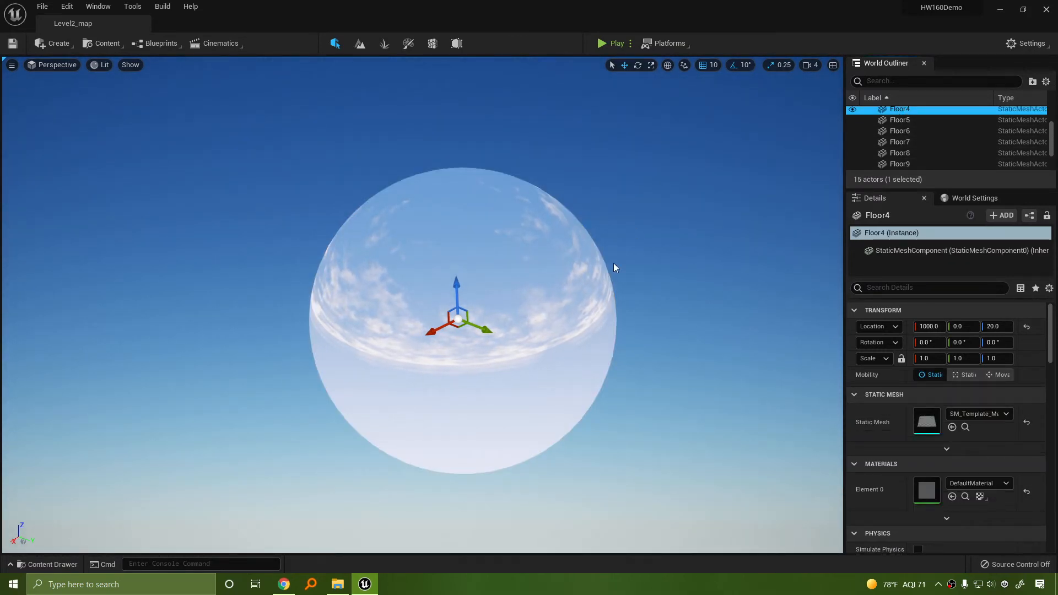
{"action": "key", "text": "f"}
{"action": "right_click_drag", "start_coordinate": [581, 330], "coordinate": [417, 409]}
{"action": "key", "text": "e"}
{"action": "key", "text": "a"}
{"action": "key", "text": "d"}
{"action": "key", "text": "s"}
{"action": "mouse_move", "coordinate": [618, 384]}
{"action": "right_mouse_down"}
{"action": "mouse_move", "coordinate": [647, 380]}
{"action": "mouse_move", "coordinate": [623, 397]}
{"action": "right_mouse_up"}
{"action": "key", "text": "w"}
{"action": "key", "text": "d"}
{"action": "right_click_drag", "start_coordinate": [422, 305], "coordinate": [621, 323]}
{"action": "key", "text": "w"}
{"action": "key", "text": "a"}
{"action": "key", "text": "w"}
{"action": "key", "text": "s"}
{"action": "key", "text": "w"}
{"action": "key", "text": "s"}
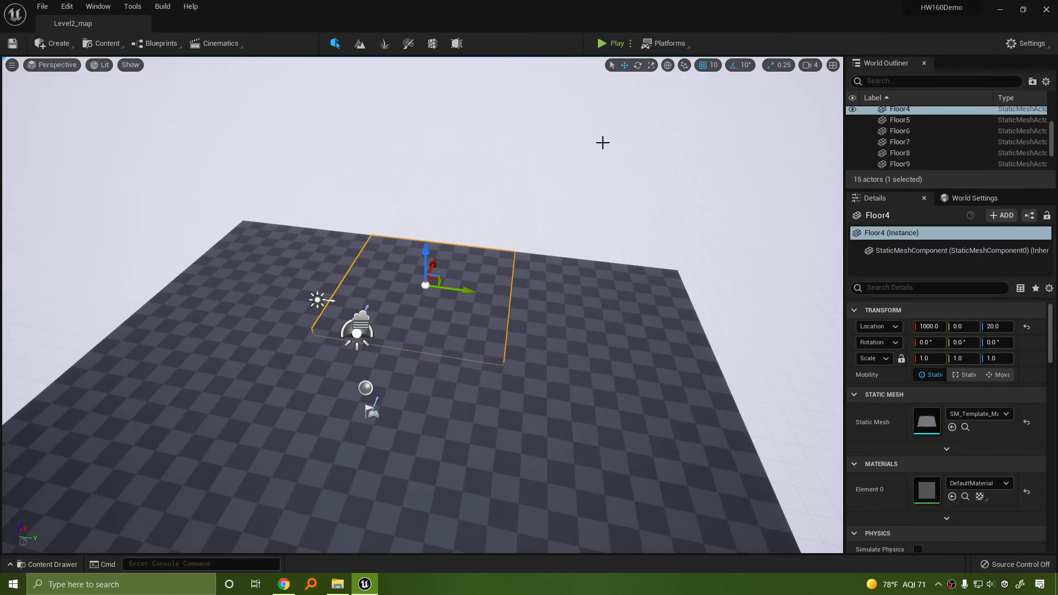
Step: Switch the viewport to selection mode and review the surface snapping, rotation snapping and camera speed options
{"action": "left_click", "coordinate": [613, 69]}
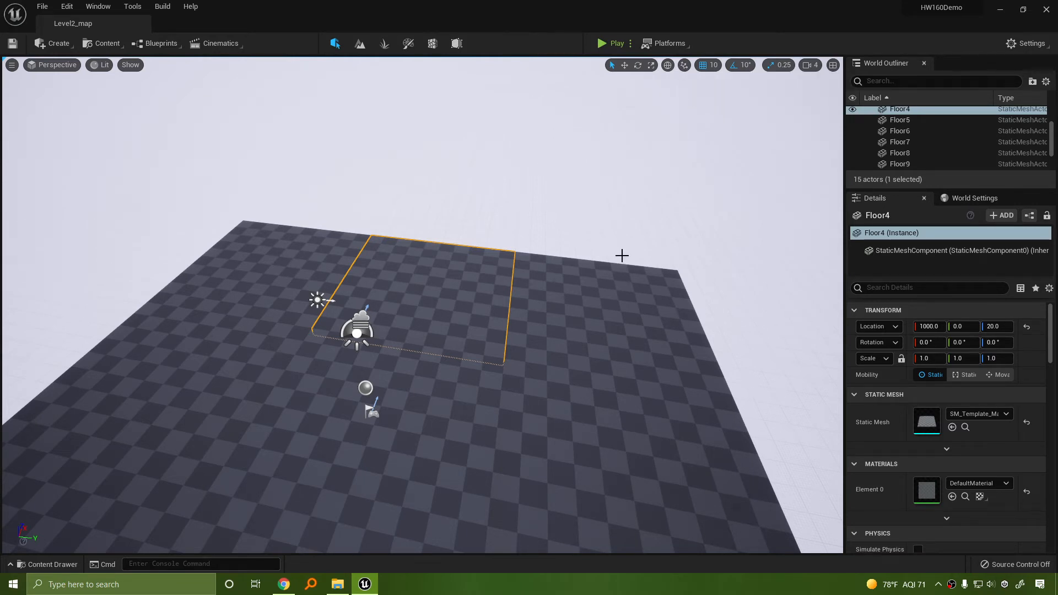
{"action": "right_click_drag", "start_coordinate": [622, 256], "coordinate": [640, 231]}
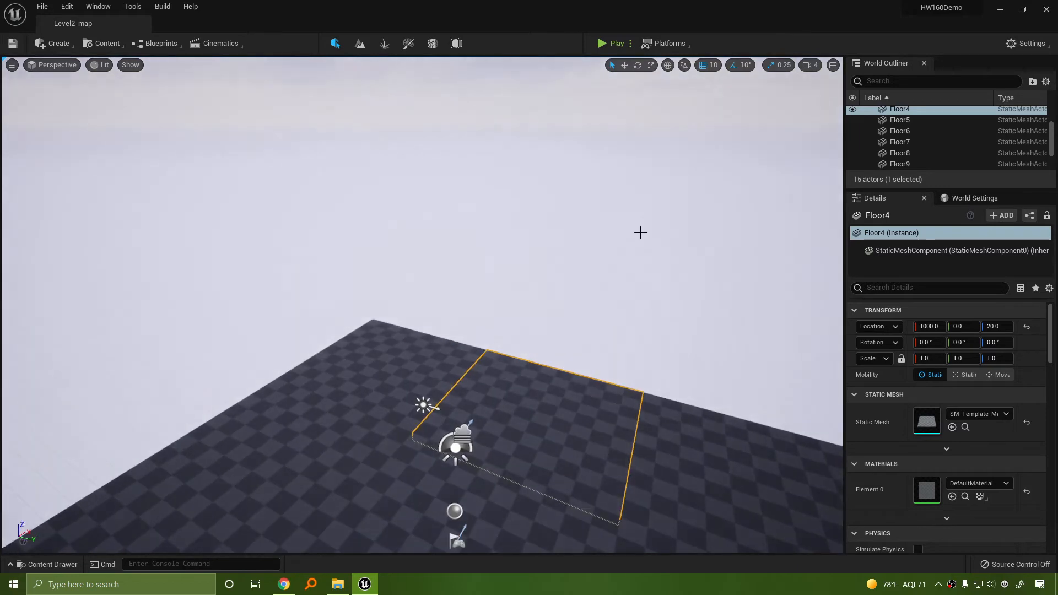
{"action": "left_click", "coordinate": [687, 65]}
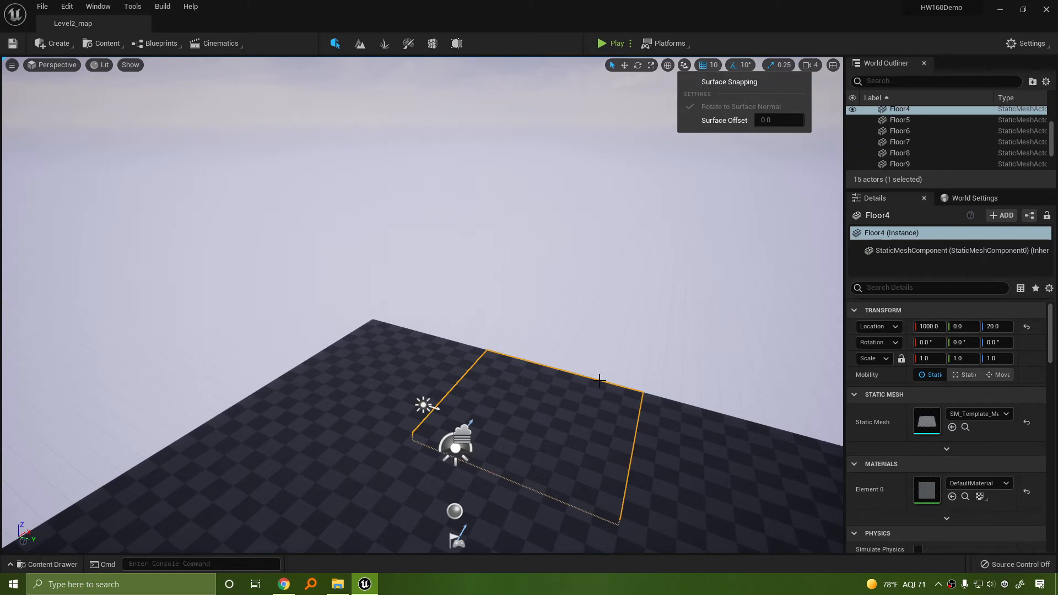
{"action": "right_click_drag", "start_coordinate": [480, 366], "coordinate": [460, 395]}
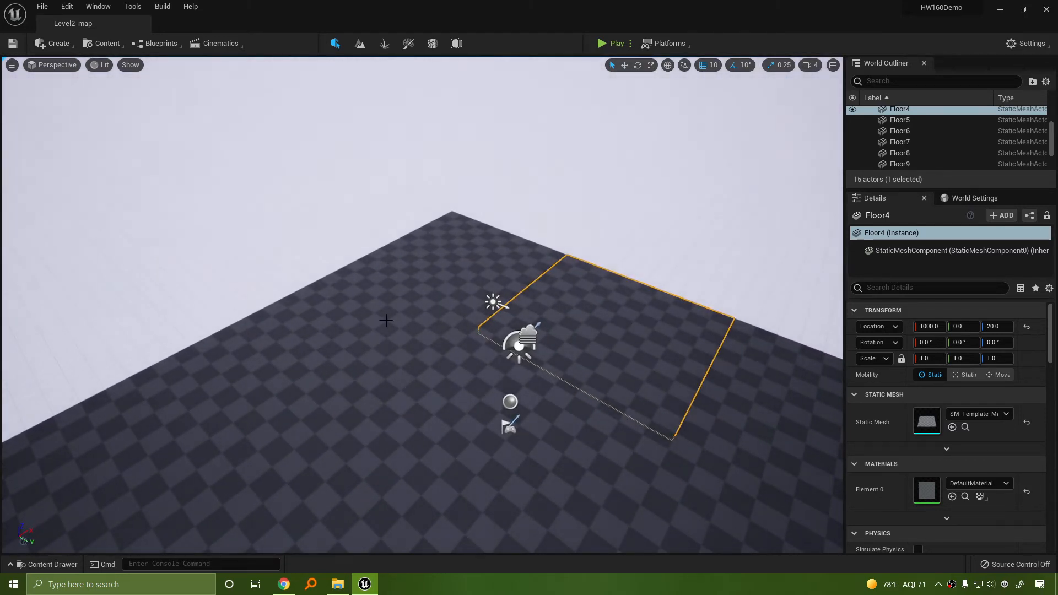
{"action": "left_click", "coordinate": [686, 66]}
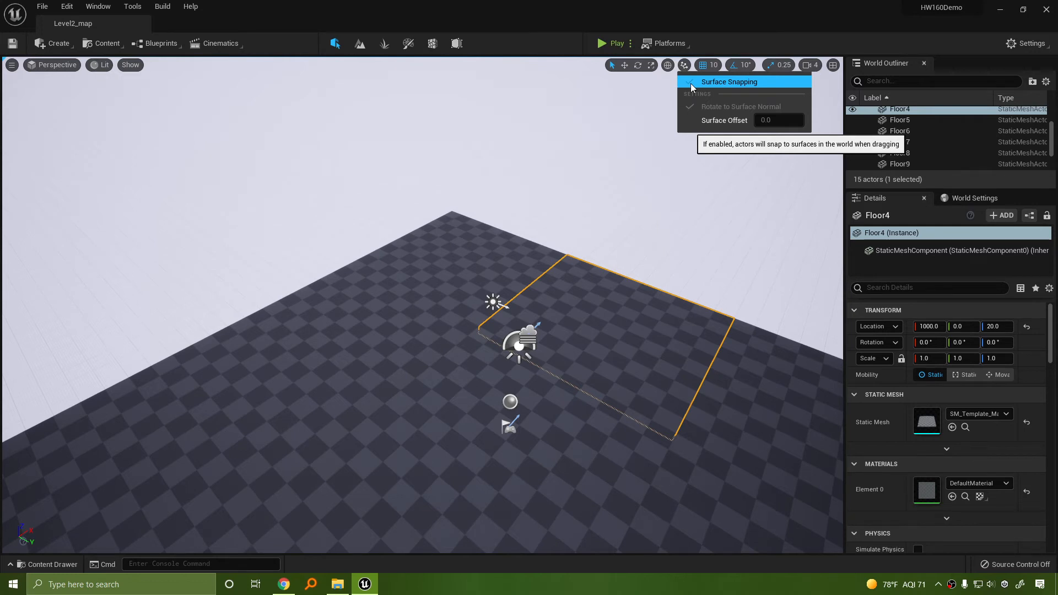
{"action": "mouse_move", "coordinate": [716, 59]}
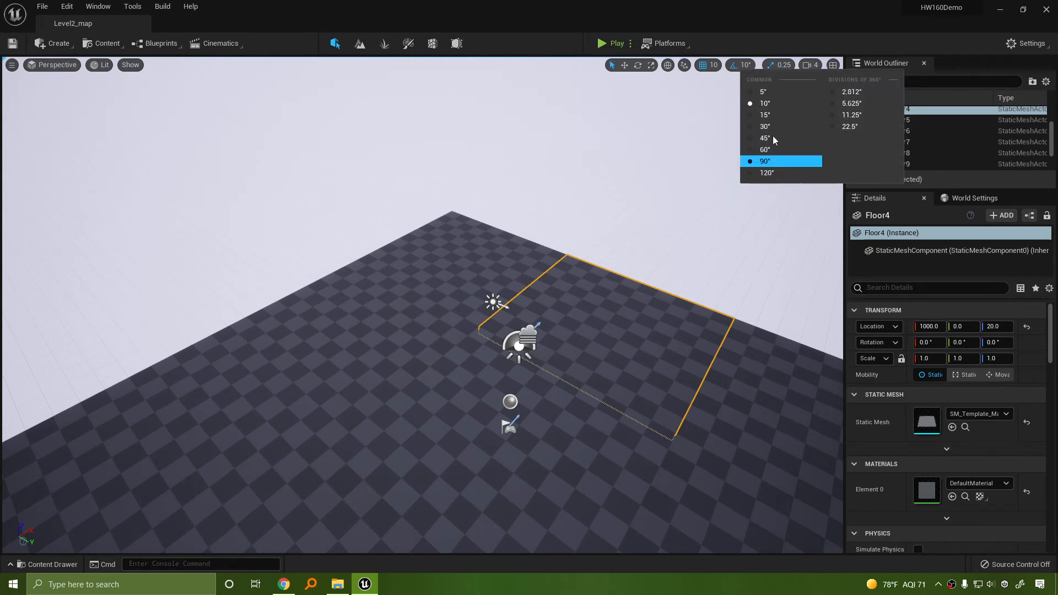
{"action": "mouse_move", "coordinate": [778, 66]}
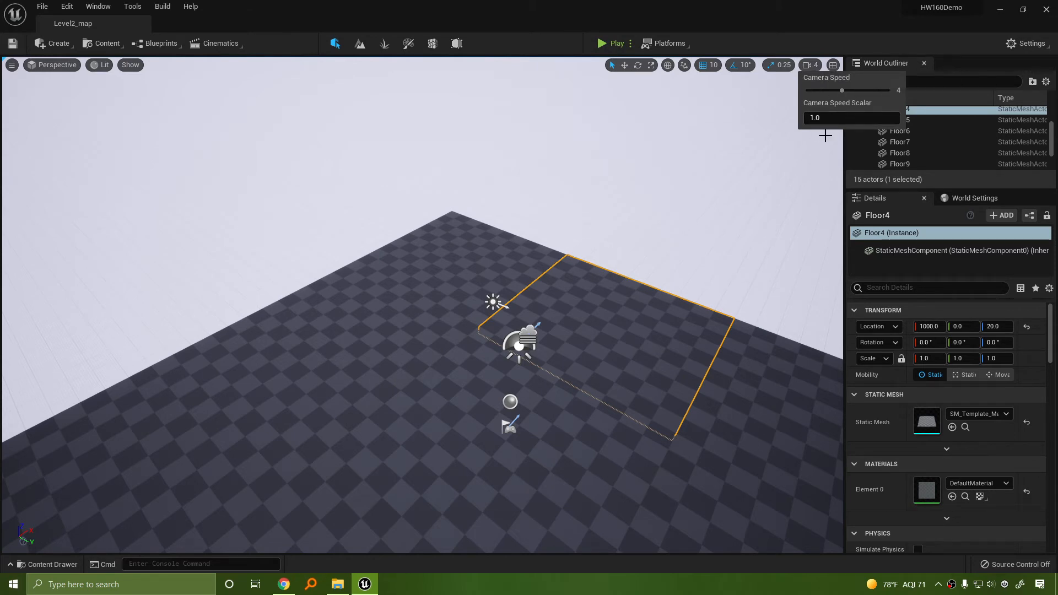
Step: Split the viewport into the four-view layout and restore the perspective view to full size
{"action": "left_click", "coordinate": [831, 70]}
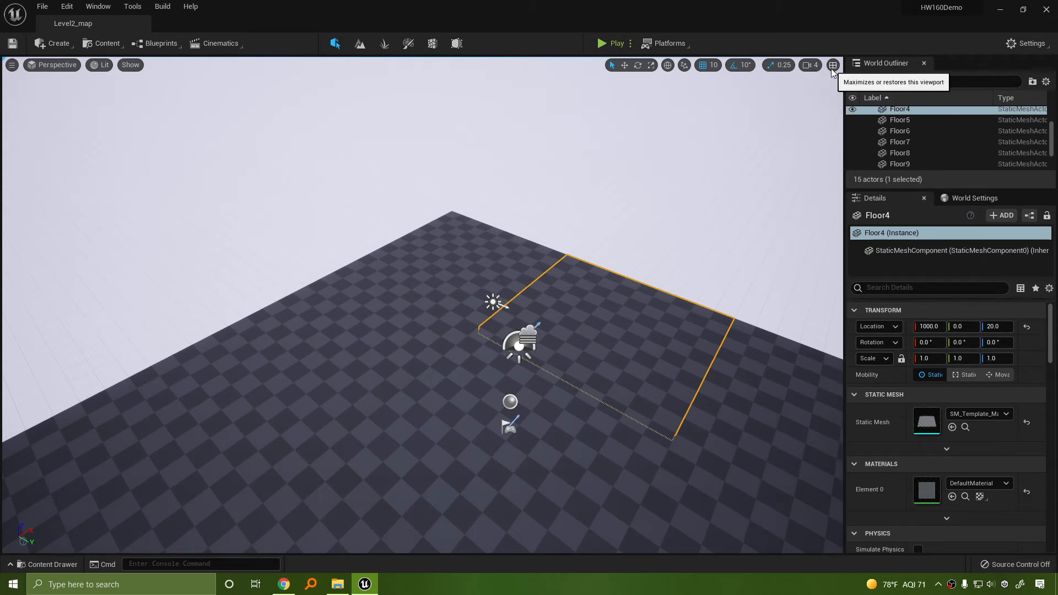
{"action": "left_click", "coordinate": [832, 65]}
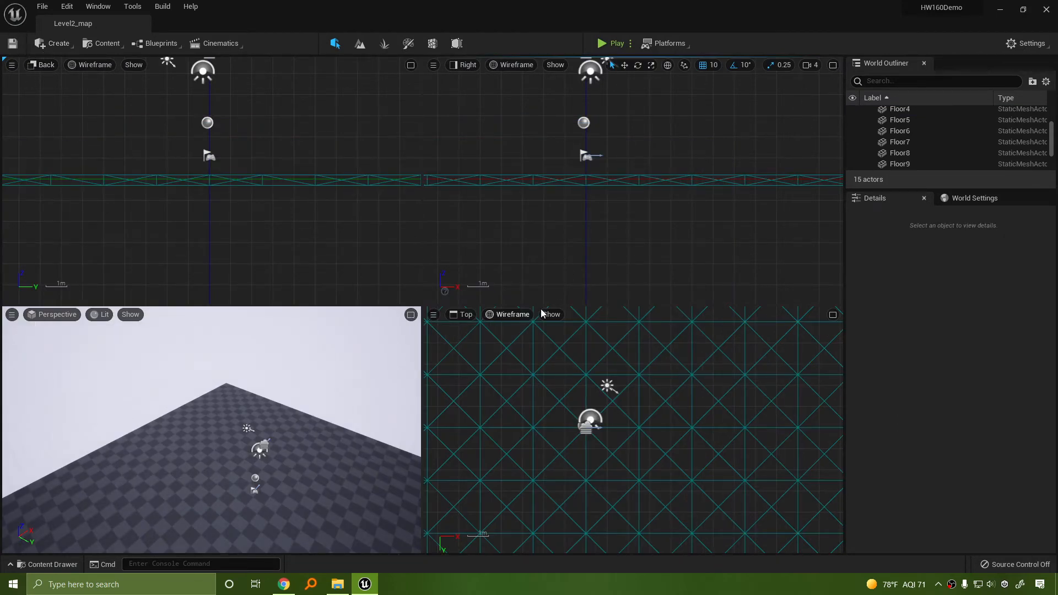
{"action": "left_click", "coordinate": [412, 316]}
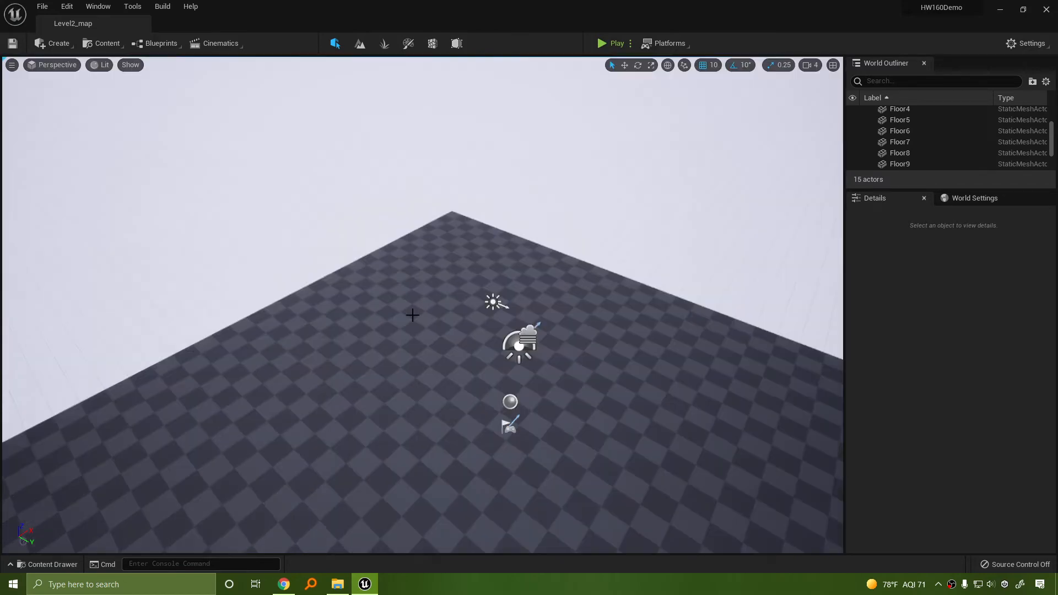
{"action": "right_click_drag", "start_coordinate": [685, 323], "coordinate": [719, 298]}
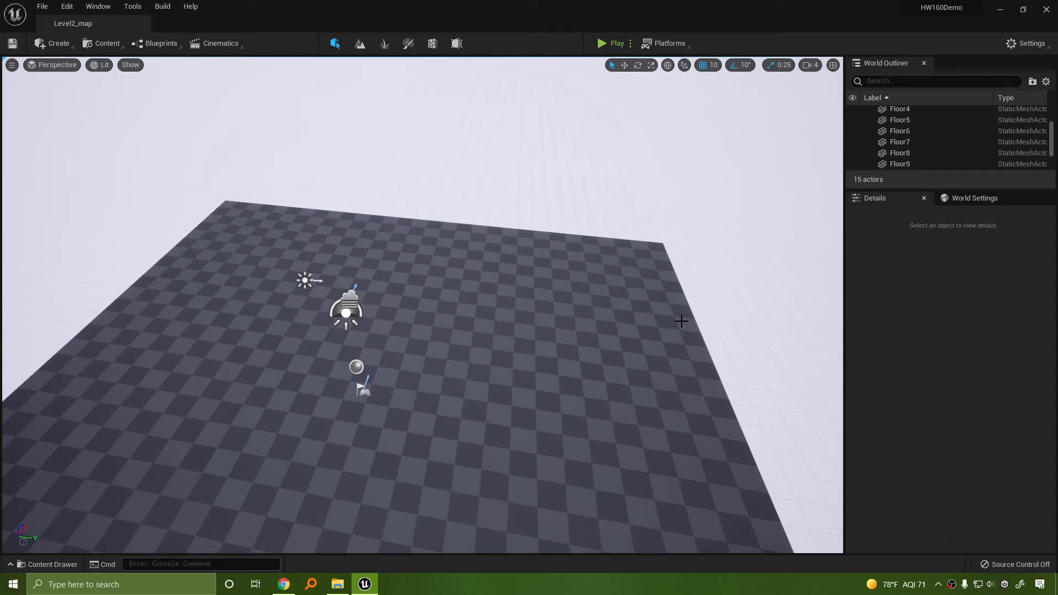
Step: Browse the project's StarterContent assets, looking through the Architecture, Audio, Blueprints and HDRI folders
{"action": "left_click", "coordinate": [68, 562]}
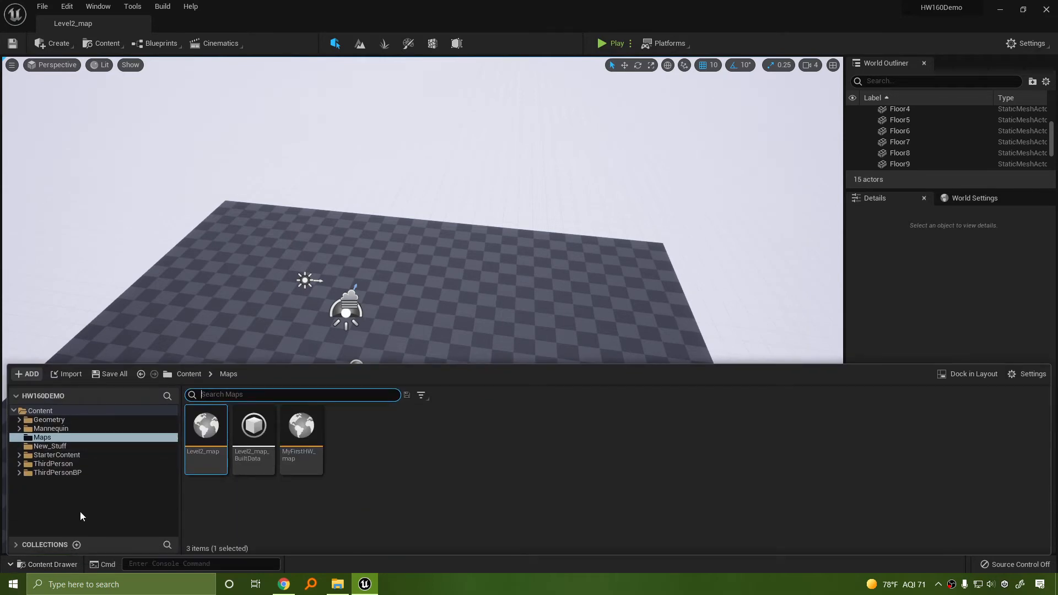
{"action": "left_click", "coordinate": [55, 455]}
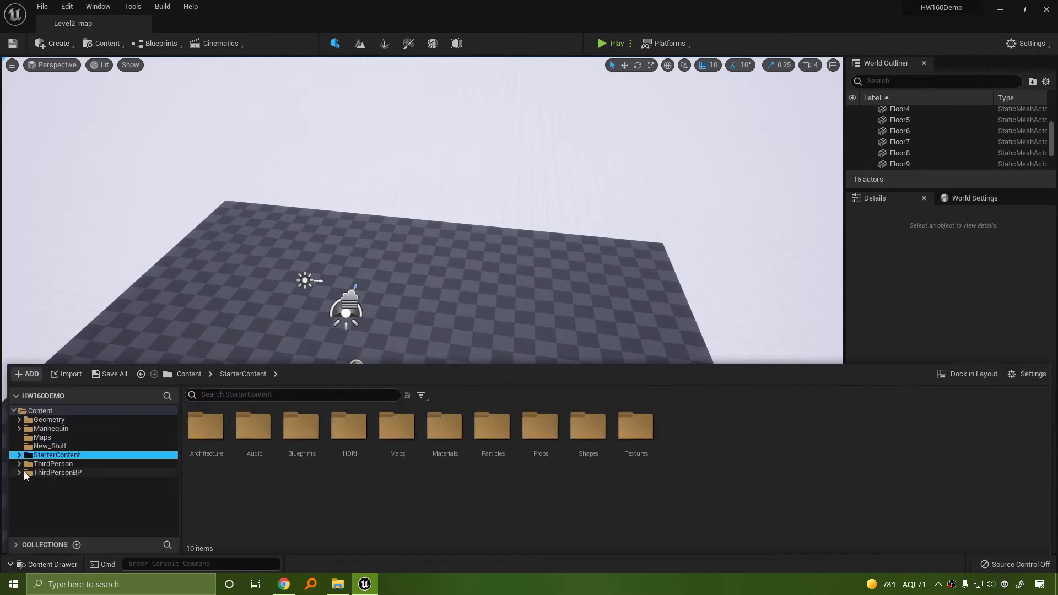
{"action": "double_click", "coordinate": [53, 455]}
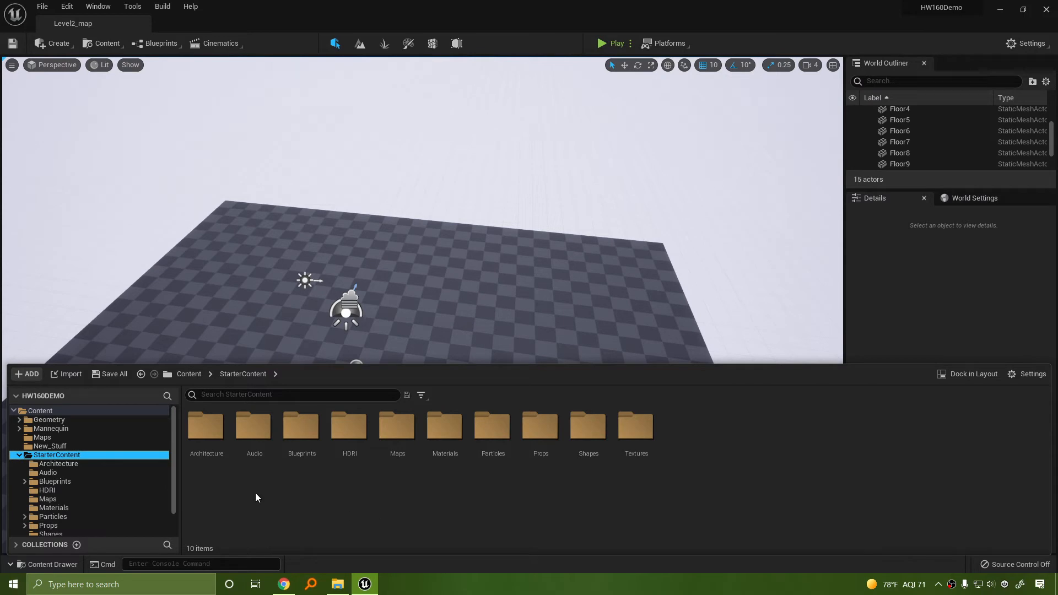
{"action": "double_click", "coordinate": [205, 427]}
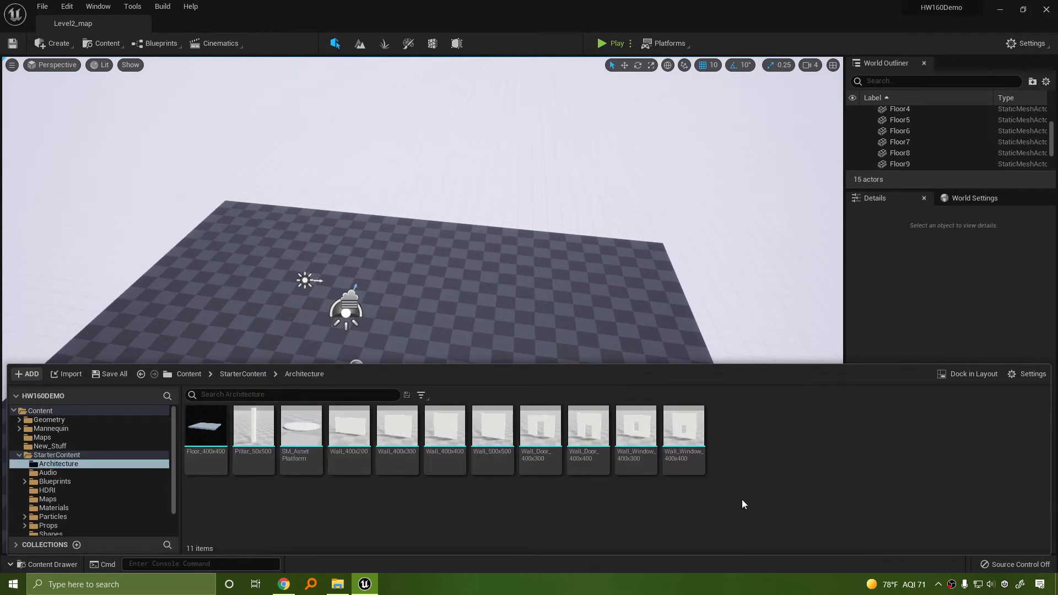
{"action": "left_click", "coordinate": [66, 471]}
{"action": "left_click", "coordinate": [76, 481]}
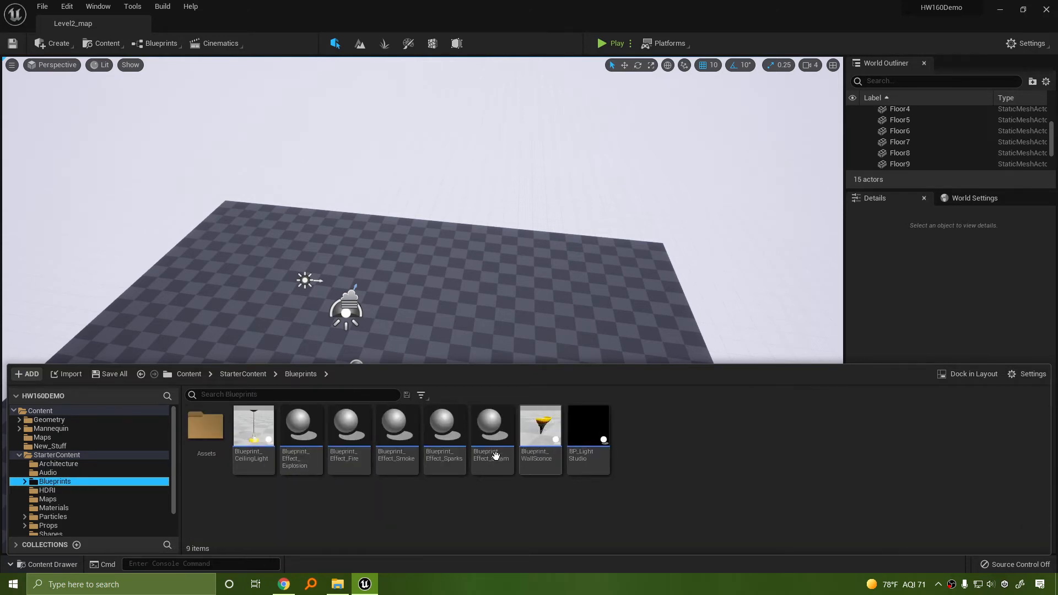
{"action": "left_click", "coordinate": [66, 490]}
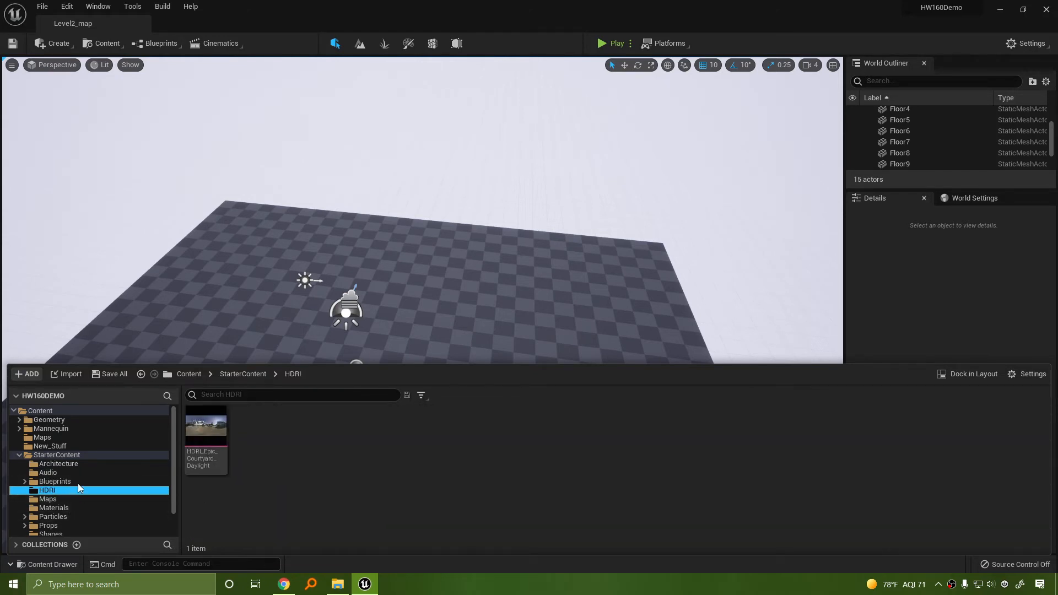
{"action": "scroll", "coordinate": [78, 492], "scroll_direction": "down", "scroll_amount": 1}
{"action": "scroll", "coordinate": [77, 493], "scroll_direction": "down", "scroll_amount": 1}
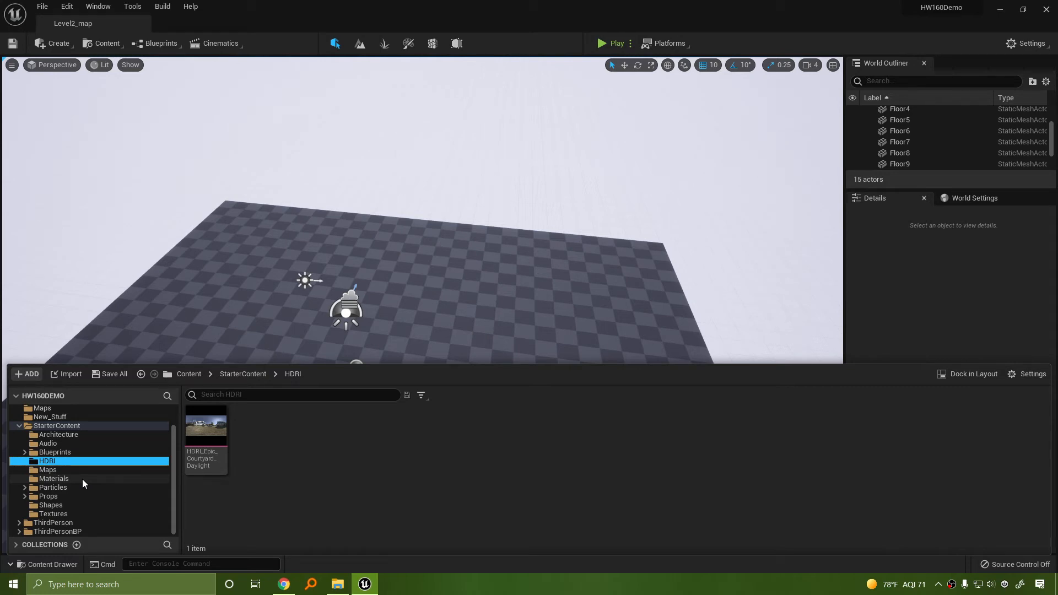
Step: Add a point light directly on the open floor beside the player start using the light placement shortcut
{"action": "right_click", "coordinate": [563, 326]}
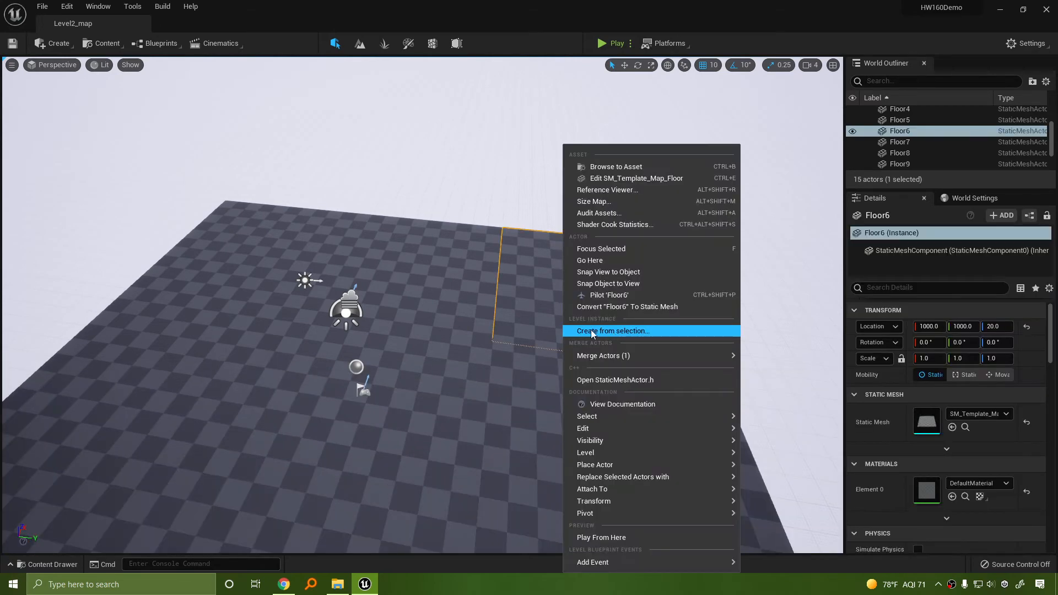
{"action": "left_click", "coordinate": [387, 296]}
{"action": "right_click_drag", "start_coordinate": [669, 366], "coordinate": [642, 348]}
{"action": "left_click", "coordinate": [578, 350]}
{"action": "mouse_move", "coordinate": [578, 349]}
{"action": "right_mouse_down"}
{"action": "mouse_move", "coordinate": [485, 344]}
{"action": "mouse_move", "coordinate": [586, 369]}
{"action": "right_mouse_up"}
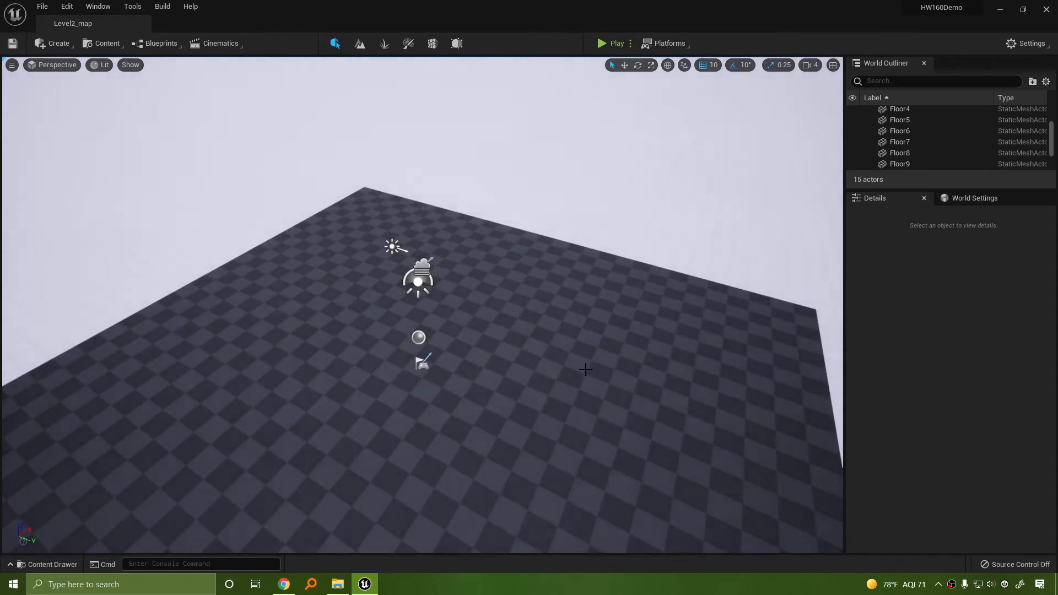
{"action": "key", "text": "l"}
{"action": "left_click", "coordinate": [611, 350]}
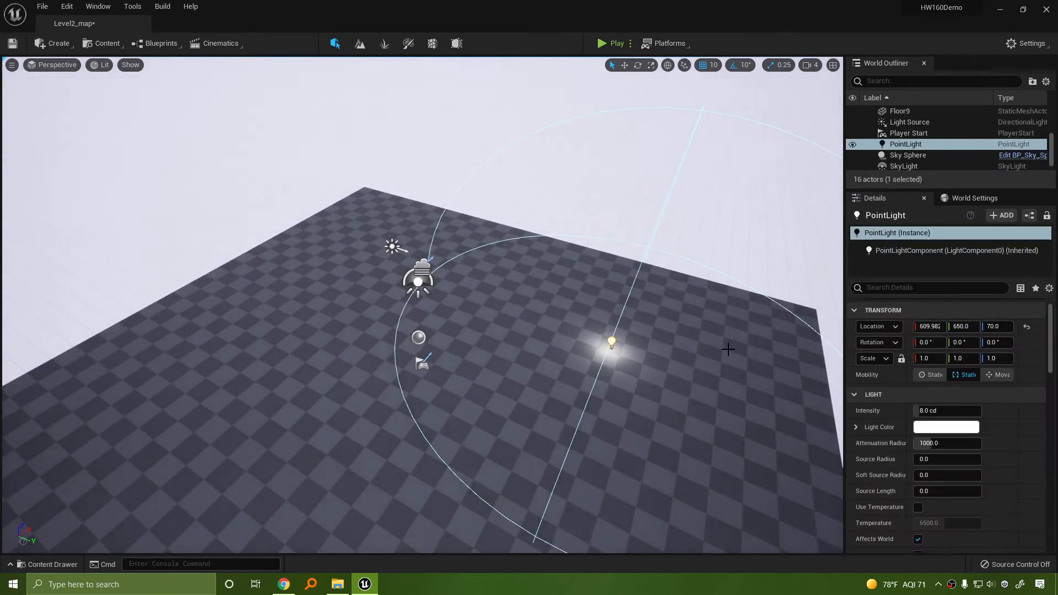
Step: View the new point light from closer up and delete it from the level
{"action": "right_click_drag", "start_coordinate": [727, 354], "coordinate": [678, 384]}
{"action": "key", "text": "w"}
{"action": "key", "text": "s"}
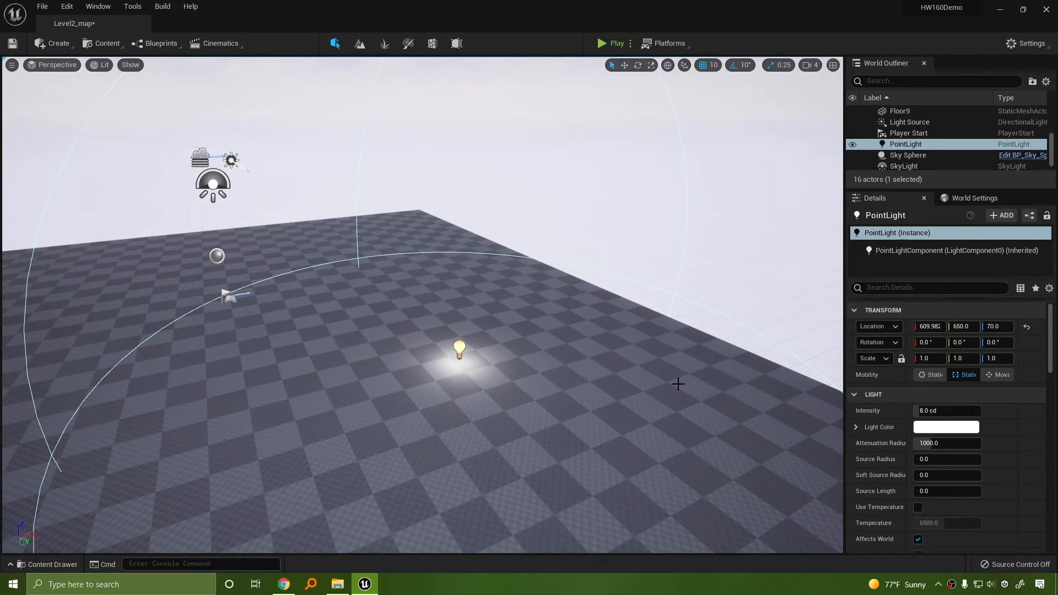
{"action": "right_click_drag", "start_coordinate": [560, 385], "coordinate": [480, 345]}
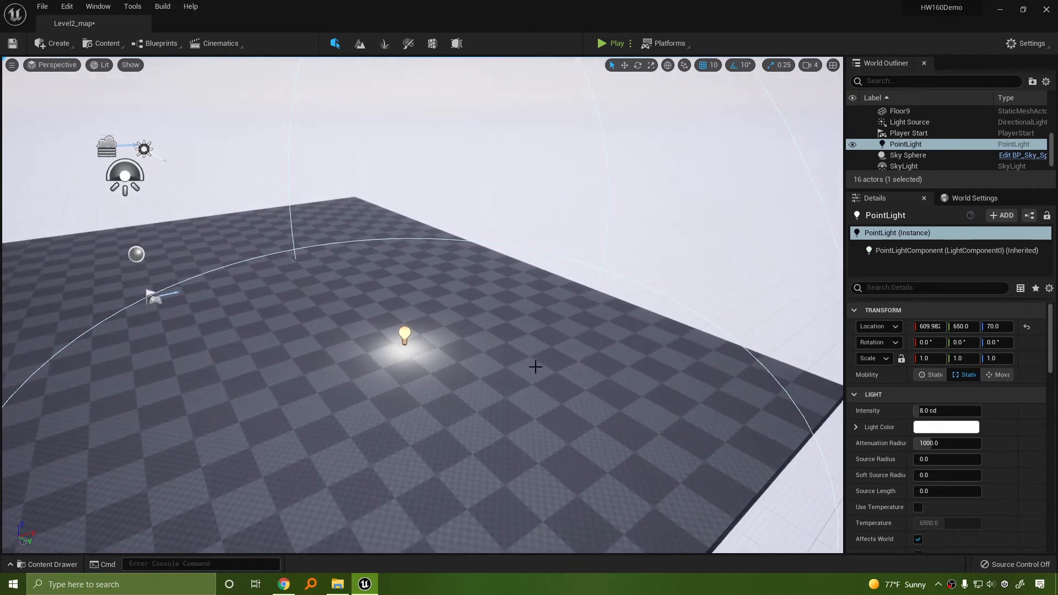
{"action": "right_click_drag", "start_coordinate": [648, 307], "coordinate": [647, 307]}
{"action": "key", "text": "Delete"}
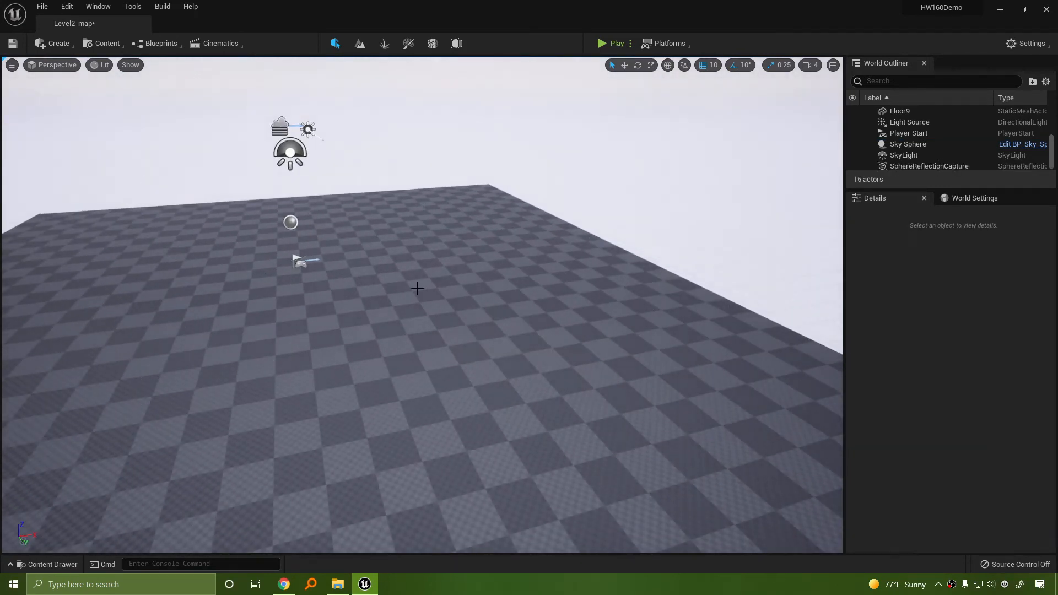
Step: Place a point light and a spot light side by side on the floor near the player start
{"action": "left_click", "coordinate": [62, 46]}
{"action": "mouse_move", "coordinate": [82, 76]}
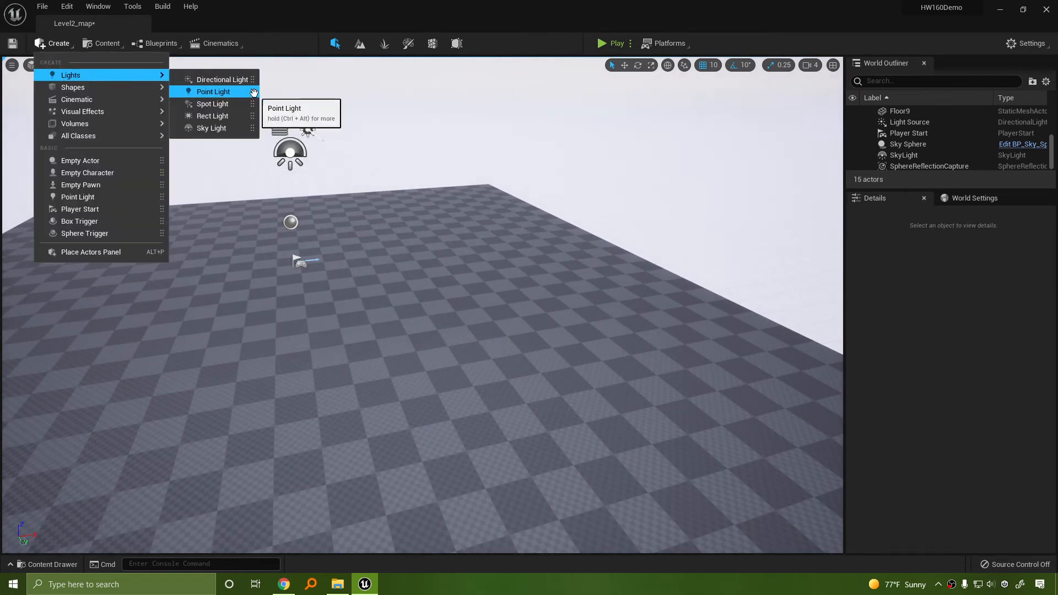
{"action": "left_click_drag", "start_coordinate": [252, 91], "coordinate": [489, 313]}
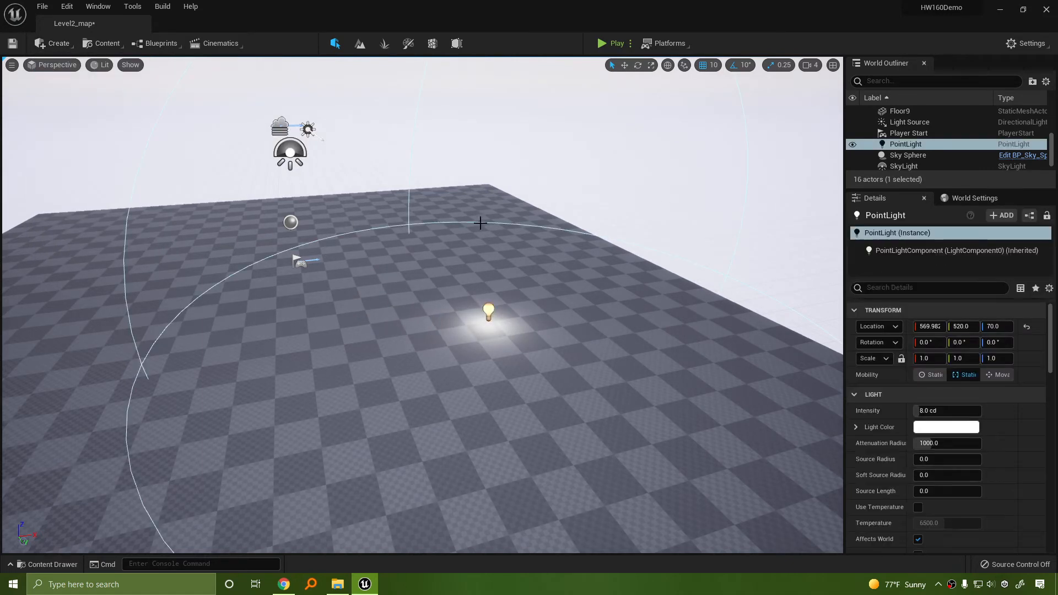
{"action": "left_click", "coordinate": [67, 44]}
{"action": "mouse_move", "coordinate": [100, 78]}
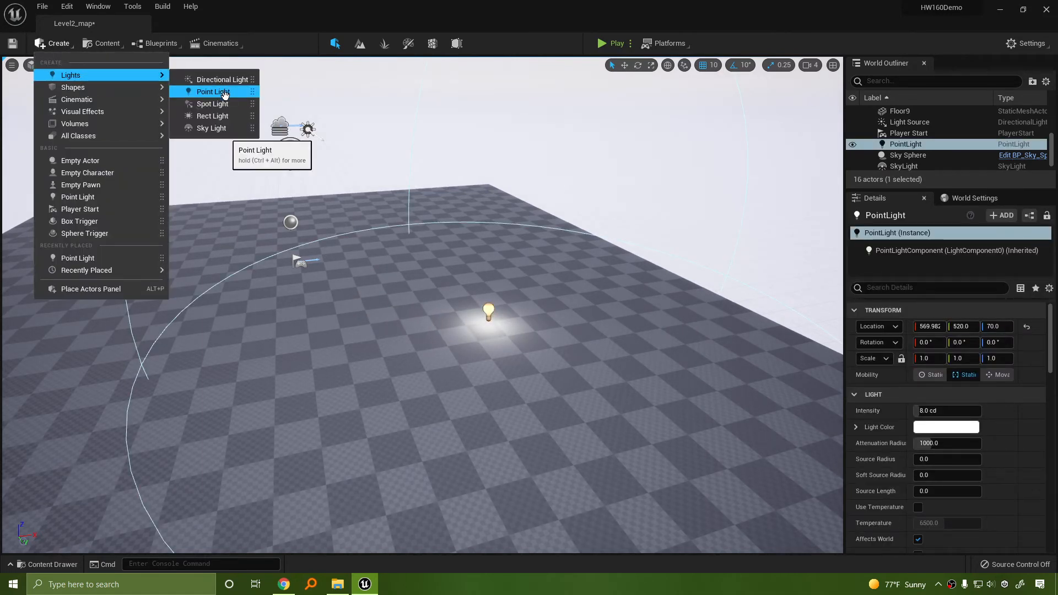
{"action": "left_click_drag", "start_coordinate": [212, 103], "coordinate": [387, 312]}
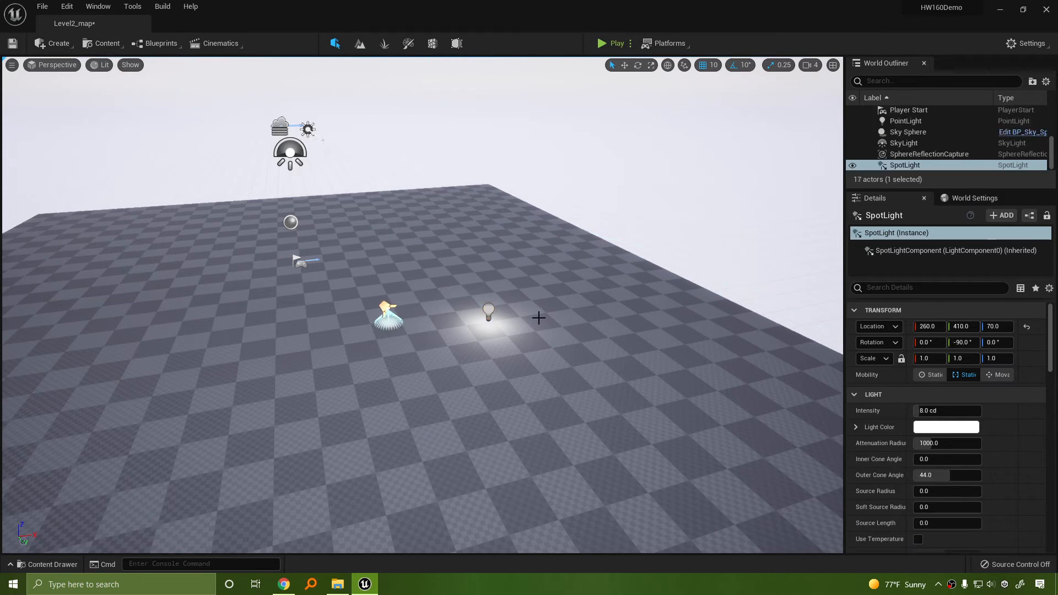
Step: Delete both the point light and the spot light from the floor
{"action": "left_click", "coordinate": [491, 310]}
{"action": "key", "text": "Delete"}
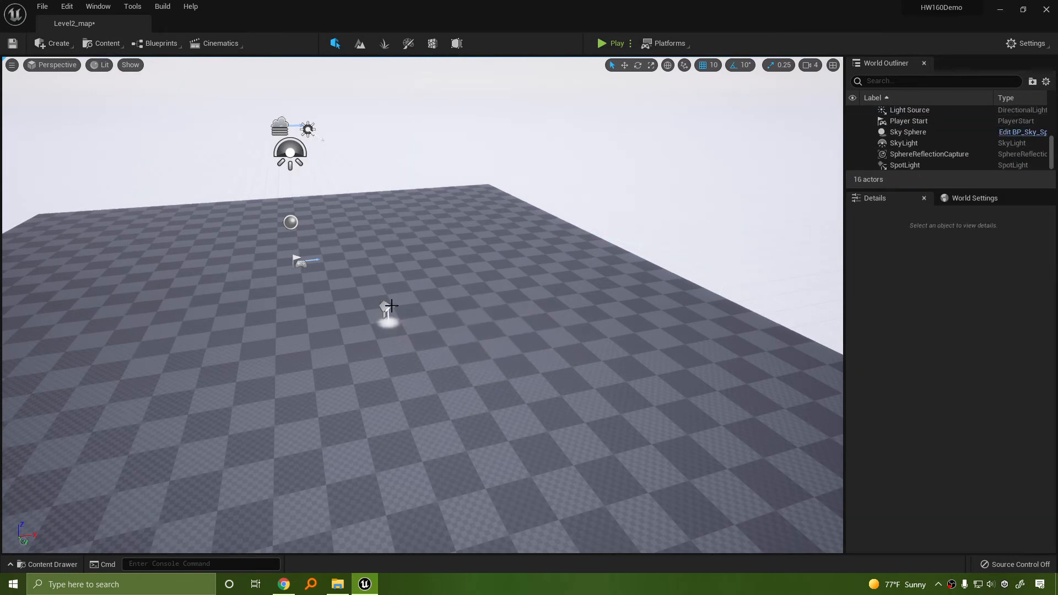
{"action": "left_click", "coordinate": [387, 310]}
{"action": "key", "text": "Delete"}
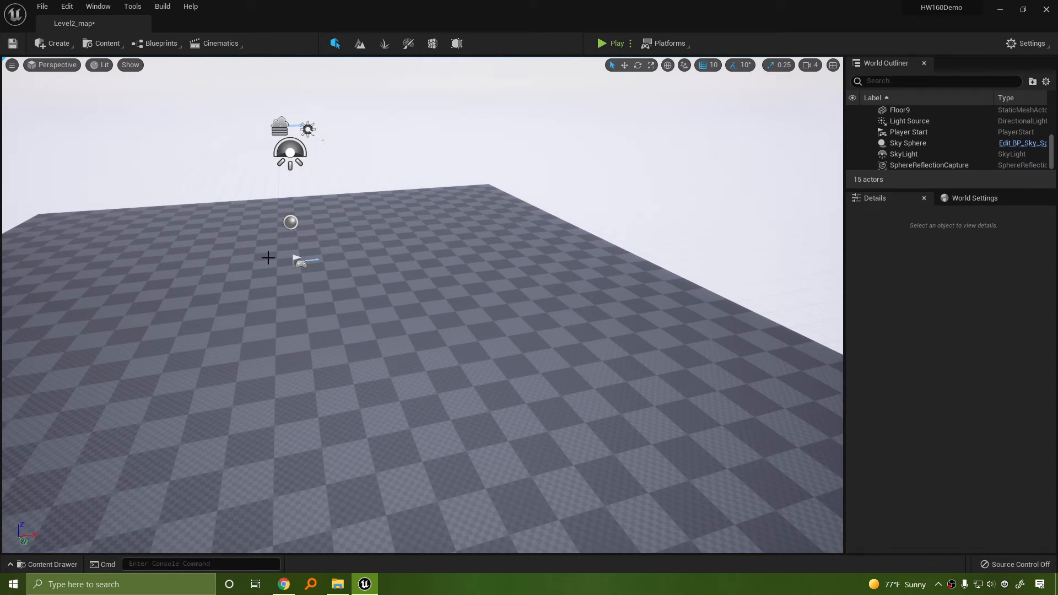
Step: Place the SM_TableRound prop from StarterContent on the floor at about X -200, Y 460, and focus the view on it
{"action": "right_click_drag", "start_coordinate": [574, 336], "coordinate": [551, 337]}
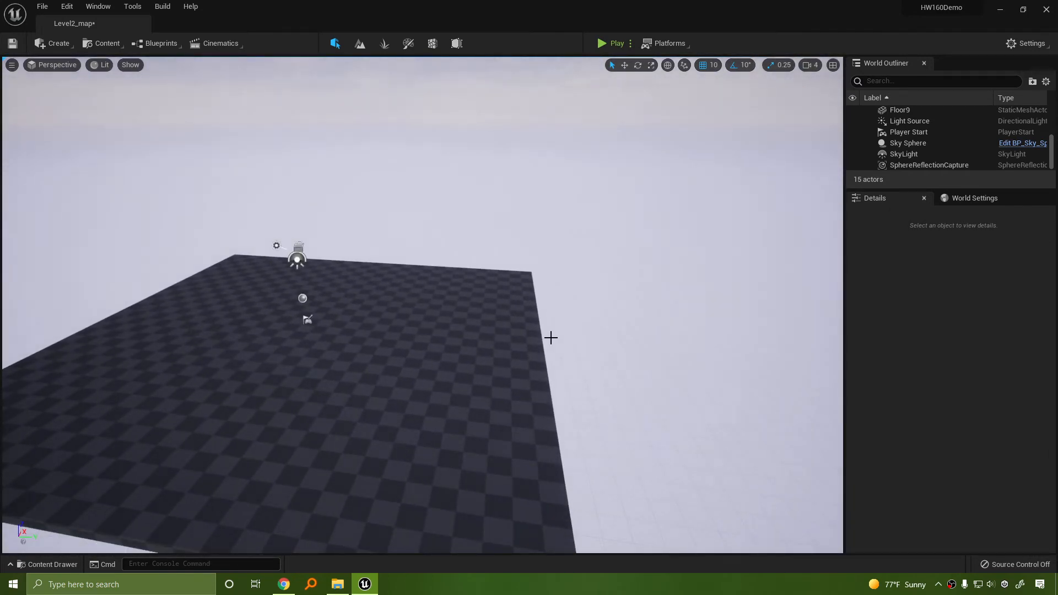
{"action": "left_click", "coordinate": [42, 564]}
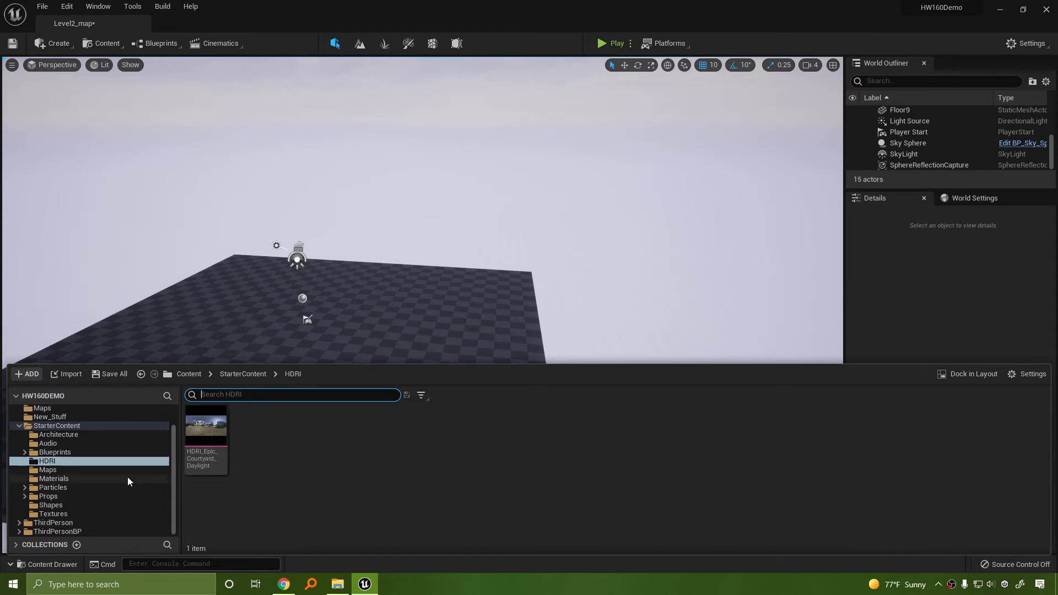
{"action": "left_click", "coordinate": [48, 497]}
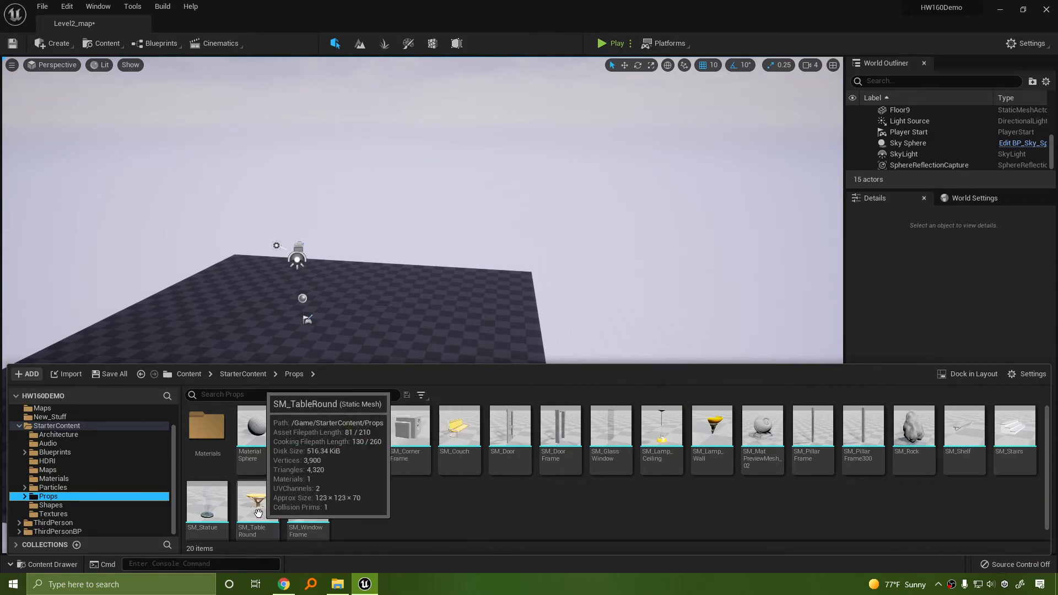
{"action": "left_click_drag", "start_coordinate": [258, 505], "coordinate": [368, 354]}
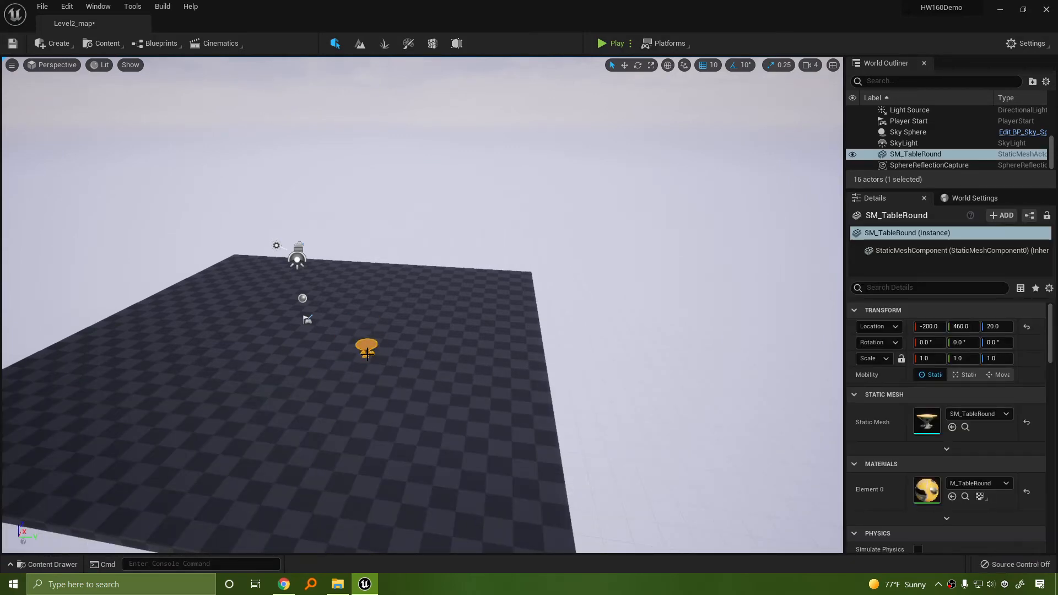
{"action": "key", "text": "f"}
{"action": "mouse_move", "coordinate": [589, 406]}
{"action": "right_mouse_down"}
{"action": "mouse_move", "coordinate": [518, 411]}
{"action": "mouse_move", "coordinate": [551, 386]}
{"action": "mouse_move", "coordinate": [521, 364]}
{"action": "mouse_move", "coordinate": [580, 398]}
{"action": "right_mouse_up"}
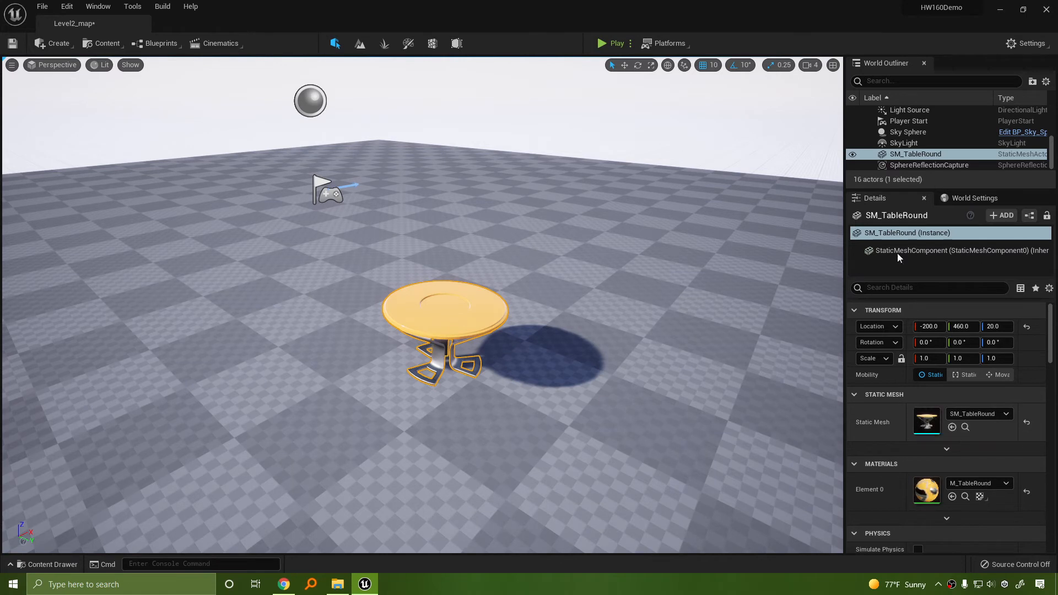
Step: Open the round table's static mesh asset in its own editor window and view the table from above
{"action": "double_click", "coordinate": [921, 422]}
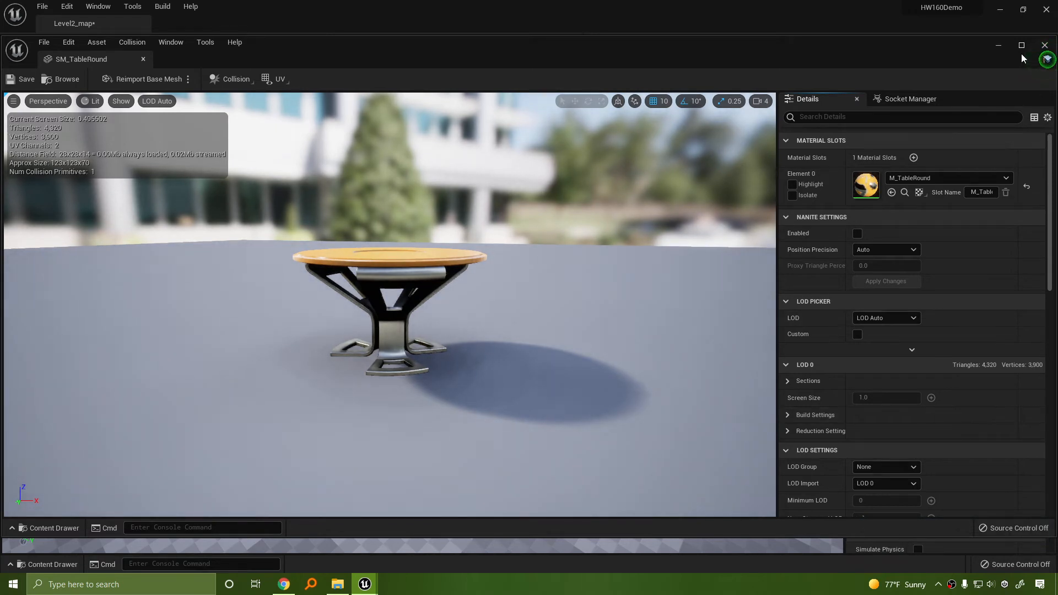
{"action": "left_click_drag", "start_coordinate": [343, 56], "coordinate": [189, 77]}
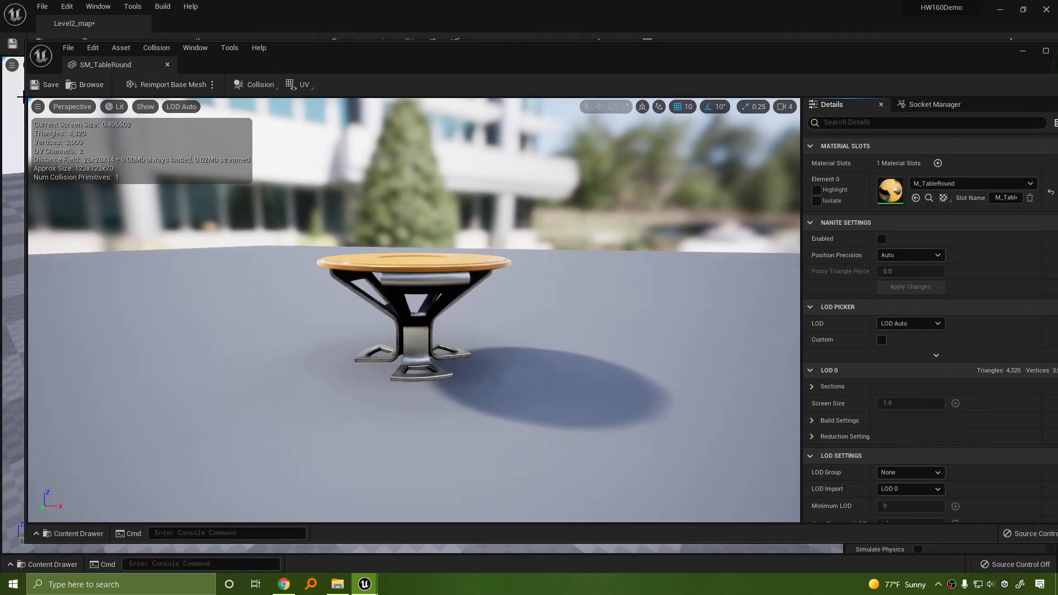
{"action": "left_click_drag", "start_coordinate": [26, 100], "coordinate": [184, 110]}
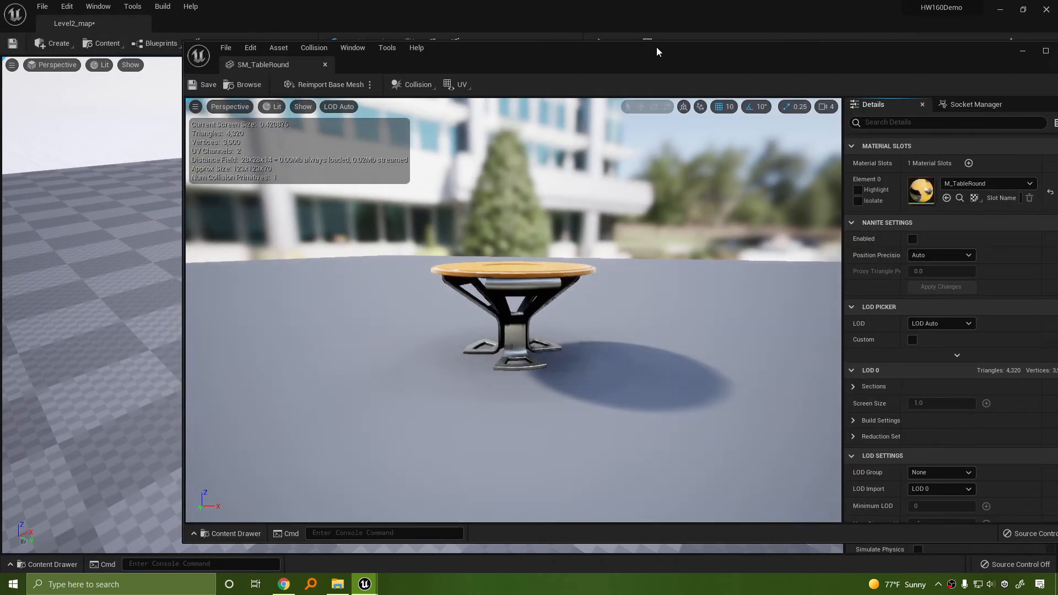
{"action": "left_click_drag", "start_coordinate": [650, 50], "coordinate": [528, 50]}
{"action": "right_click_drag", "start_coordinate": [392, 312], "coordinate": [395, 342]}
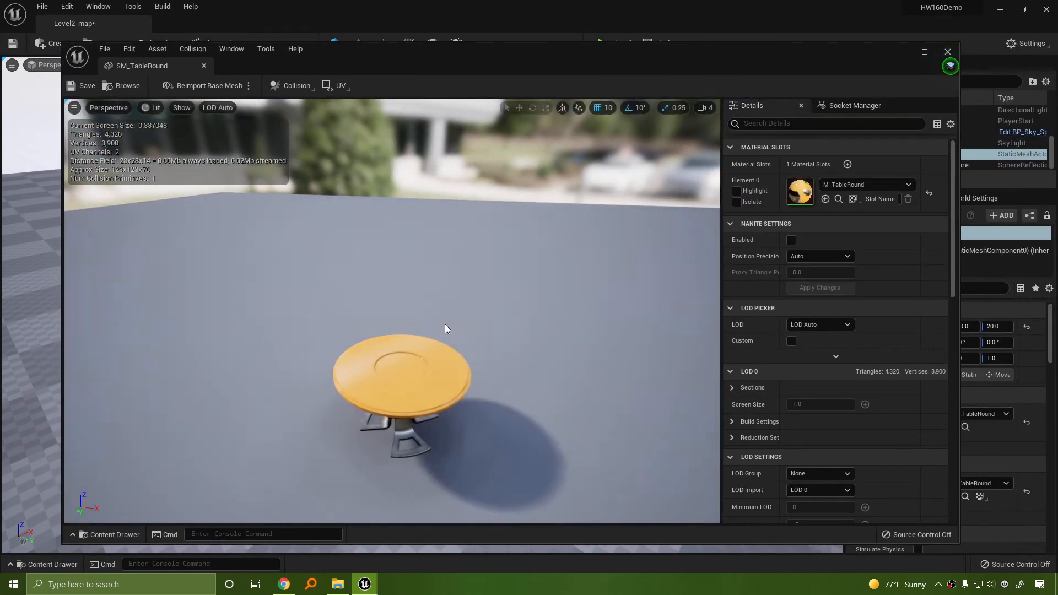
Step: Review the collision options offered for the table mesh and view the table from the side
{"action": "left_click", "coordinate": [292, 87]}
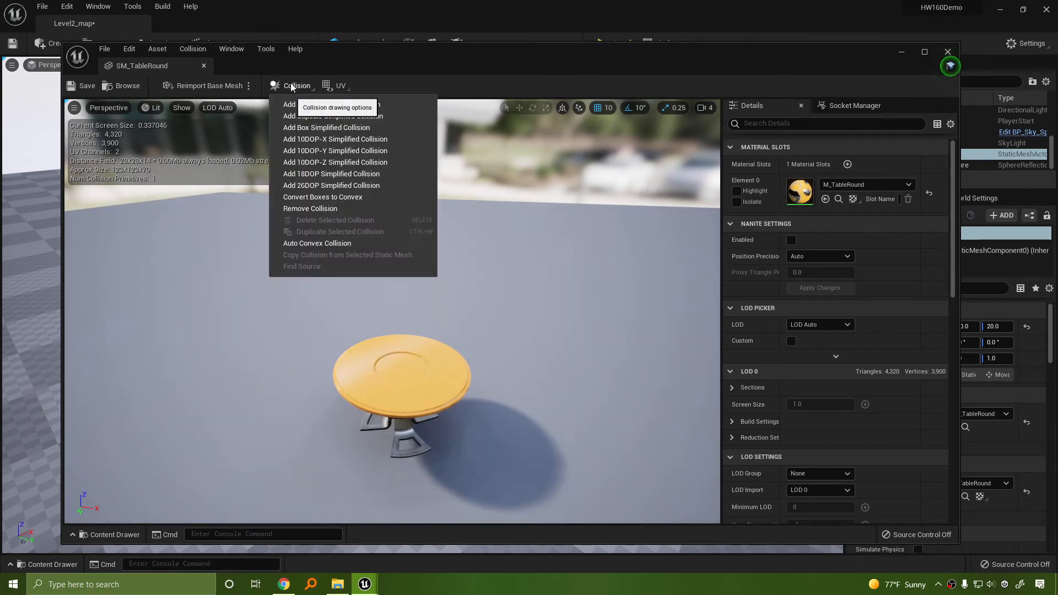
{"action": "left_click", "coordinate": [312, 91]}
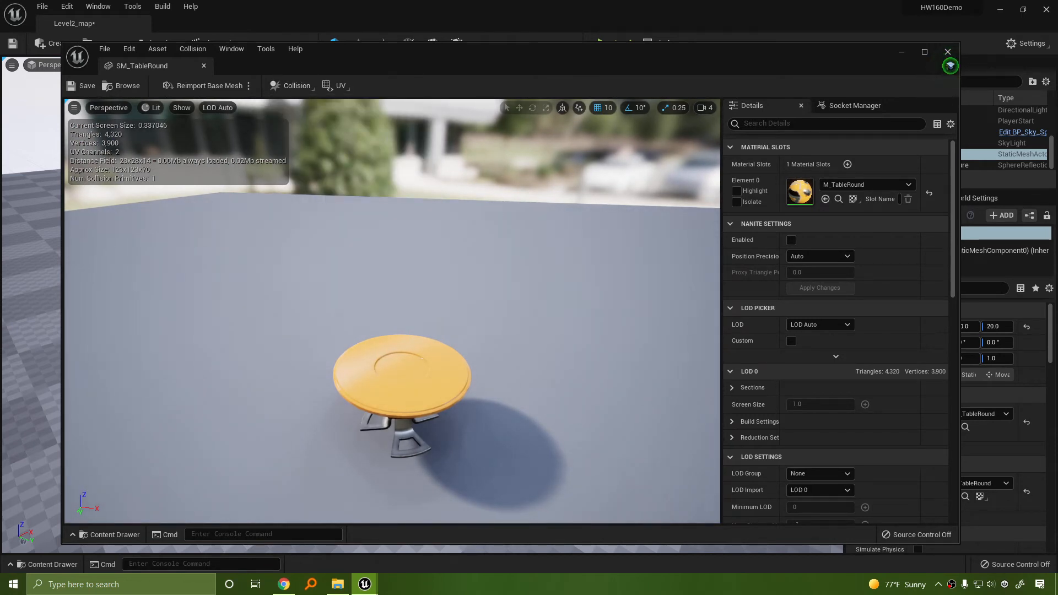
{"action": "right_click_drag", "start_coordinate": [504, 239], "coordinate": [504, 222]}
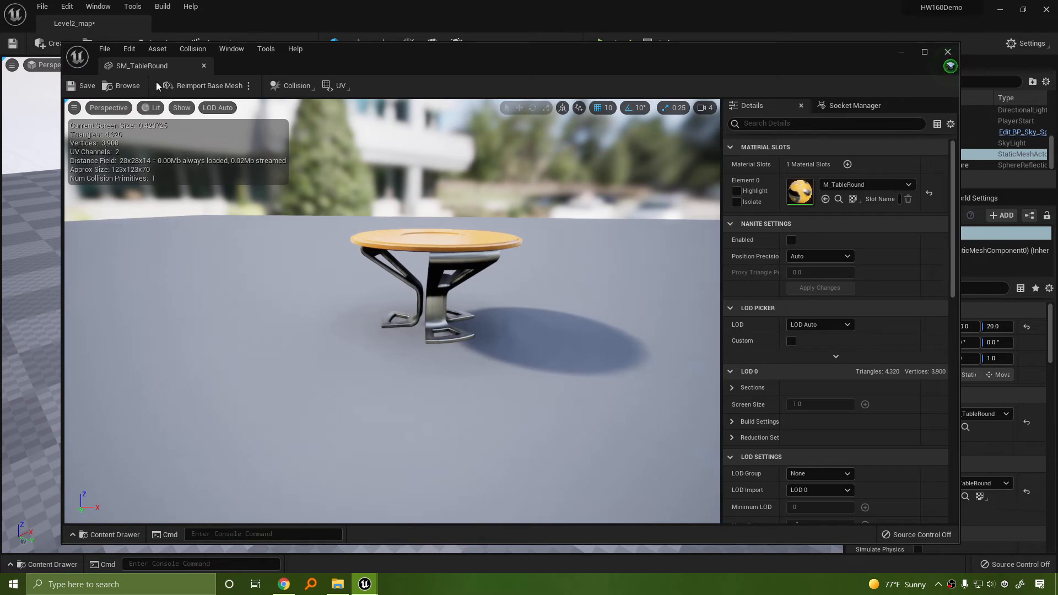
{"action": "left_click", "coordinate": [309, 91]}
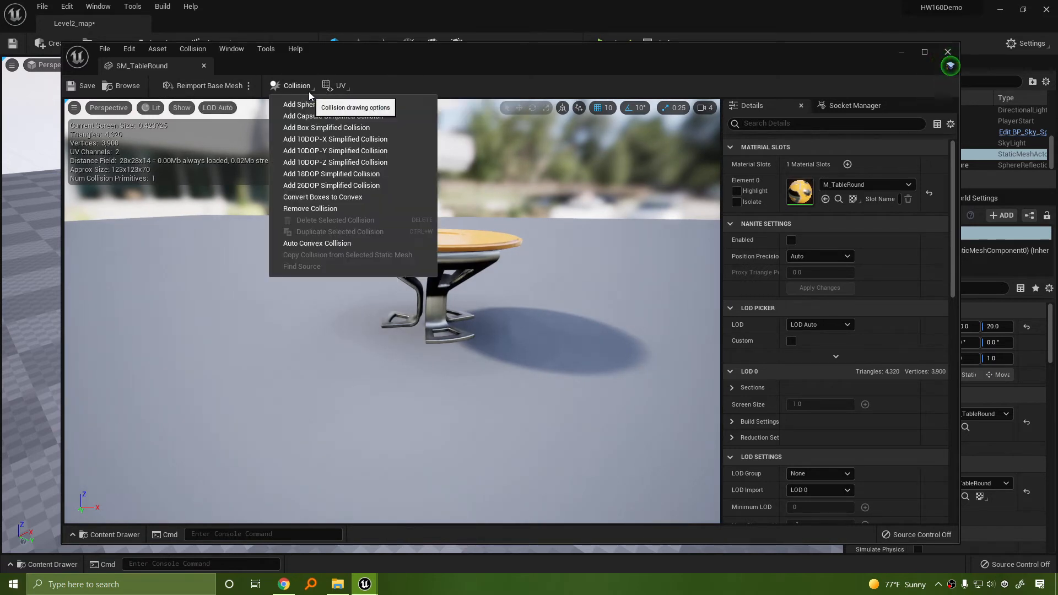
{"action": "left_click", "coordinate": [473, 247]}
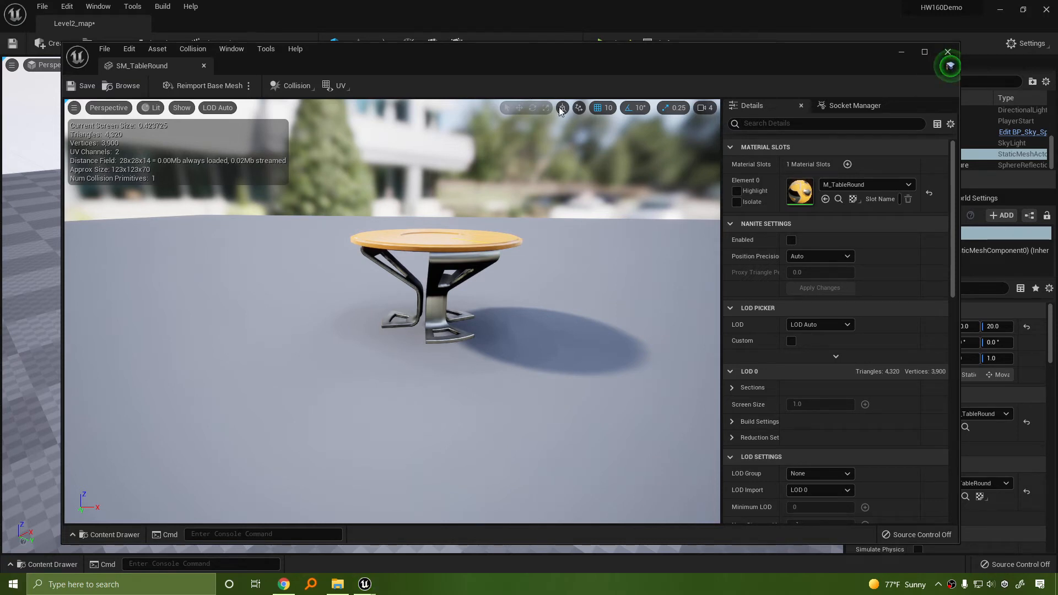
Step: Display the table mesh's simple collision, inspect it from close up, and close the mesh editor
{"action": "left_click_drag", "start_coordinate": [538, 58], "coordinate": [527, 56]}
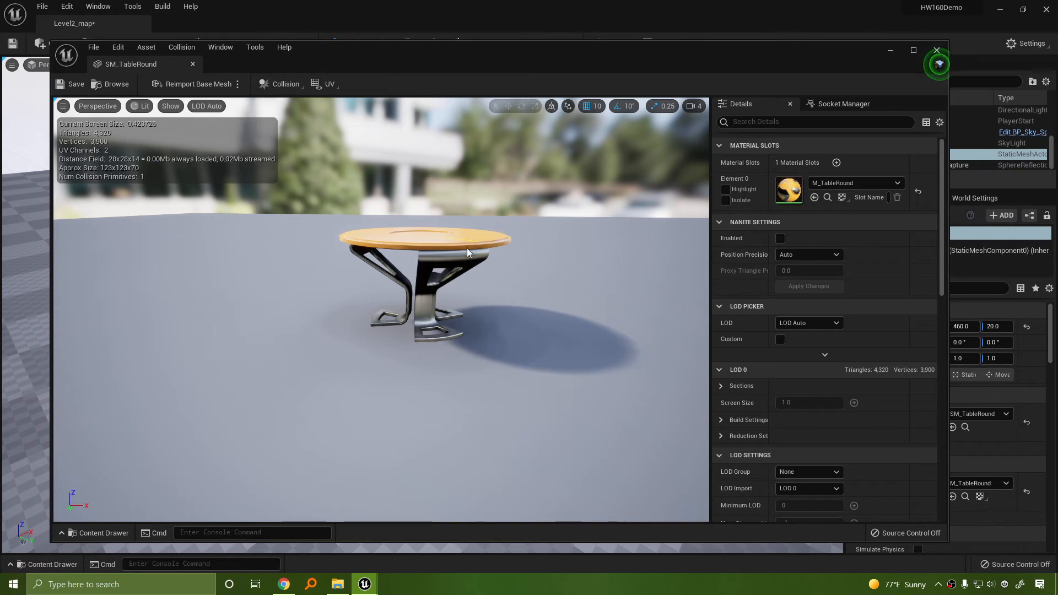
{"action": "left_click", "coordinate": [99, 106]}
{"action": "left_click", "coordinate": [99, 106]}
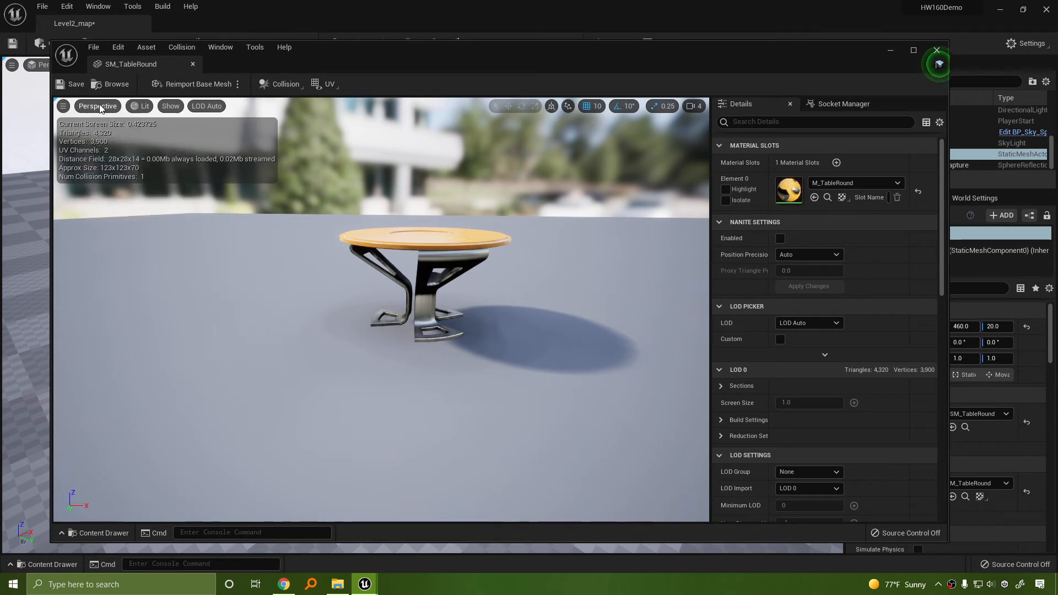
{"action": "left_click", "coordinate": [171, 107]}
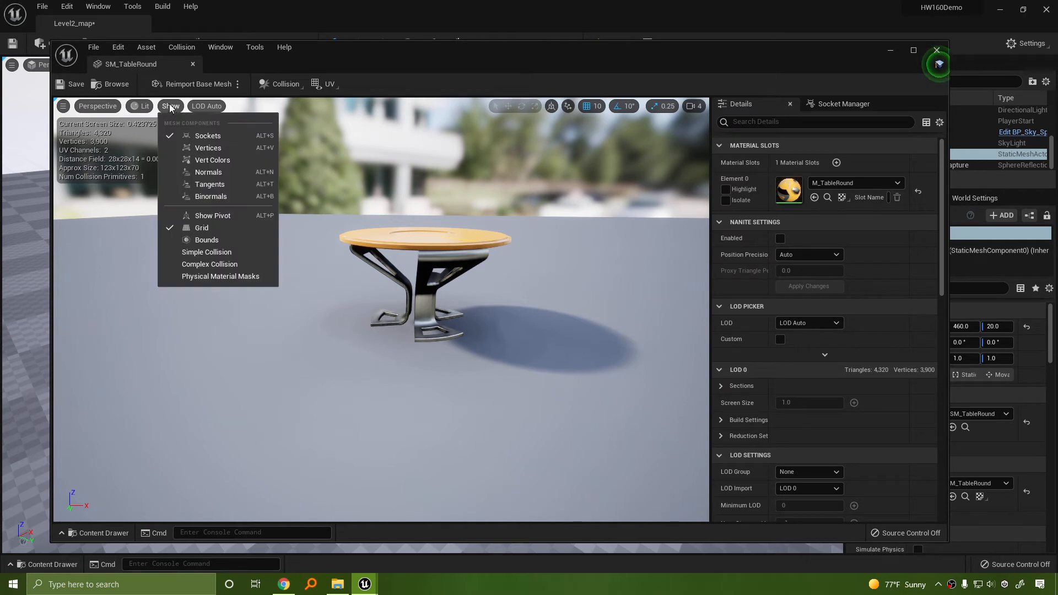
{"action": "left_click", "coordinate": [211, 251]}
{"action": "right_click_drag", "start_coordinate": [436, 307], "coordinate": [385, 331]}
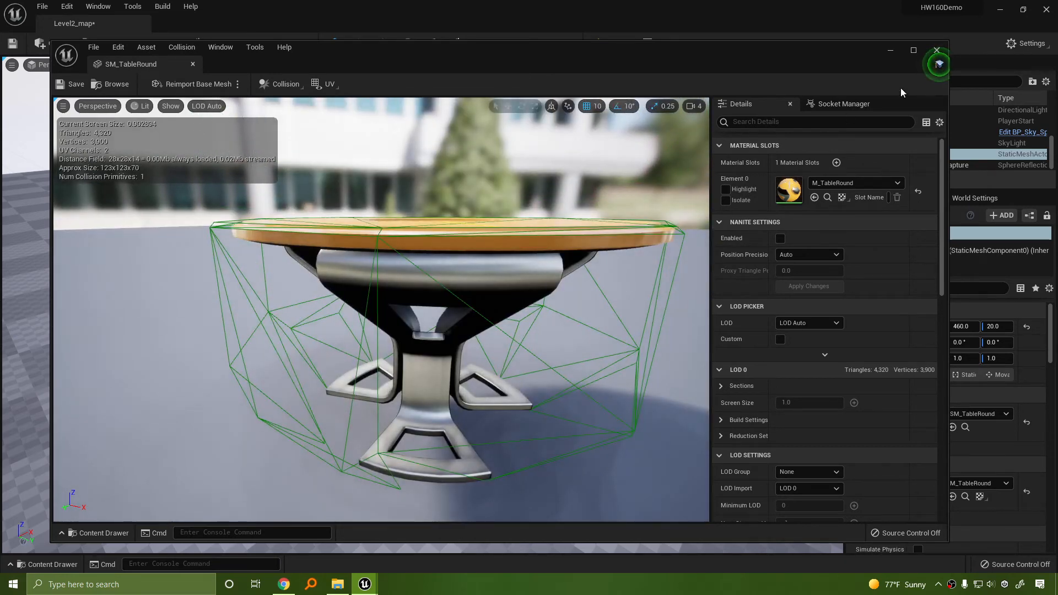
{"action": "left_click", "coordinate": [937, 51]}
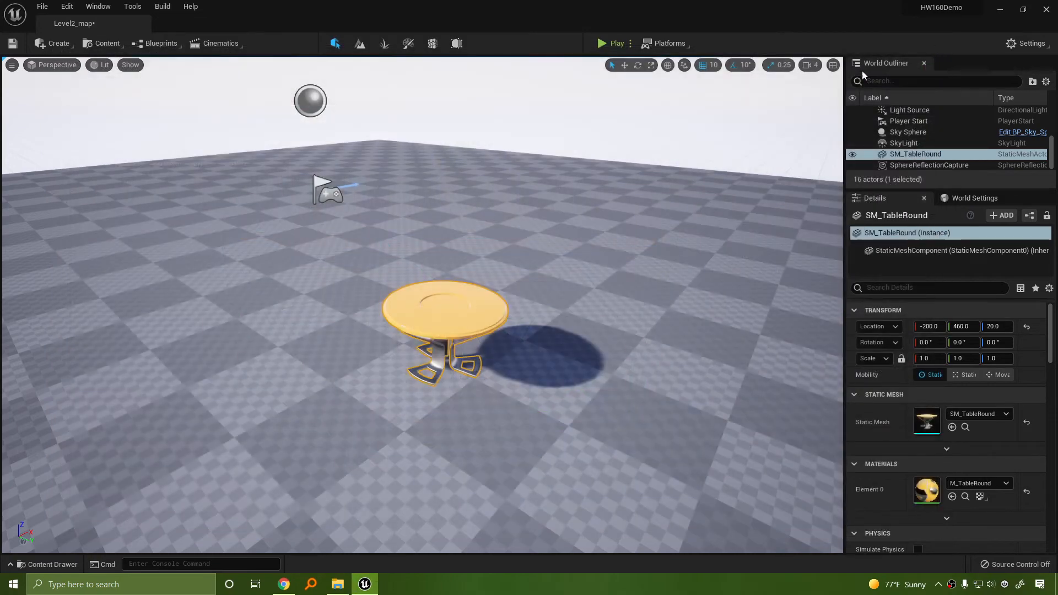
Step: Play the level and run the character up against the round table to test its collision
{"action": "left_click", "coordinate": [615, 45]}
{"action": "key", "text": "w"}
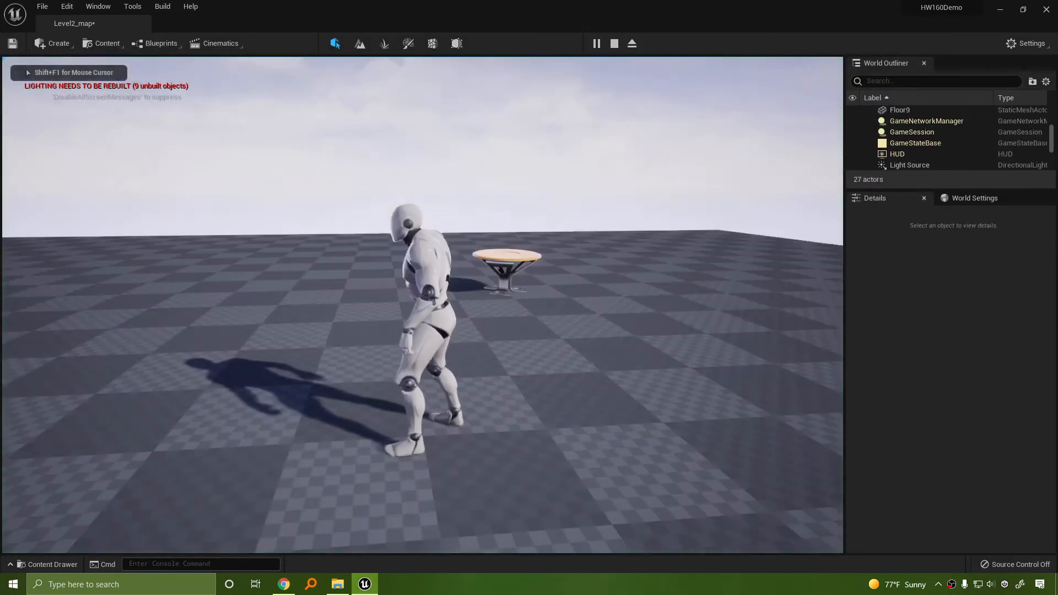
{"action": "key", "text": "d"}
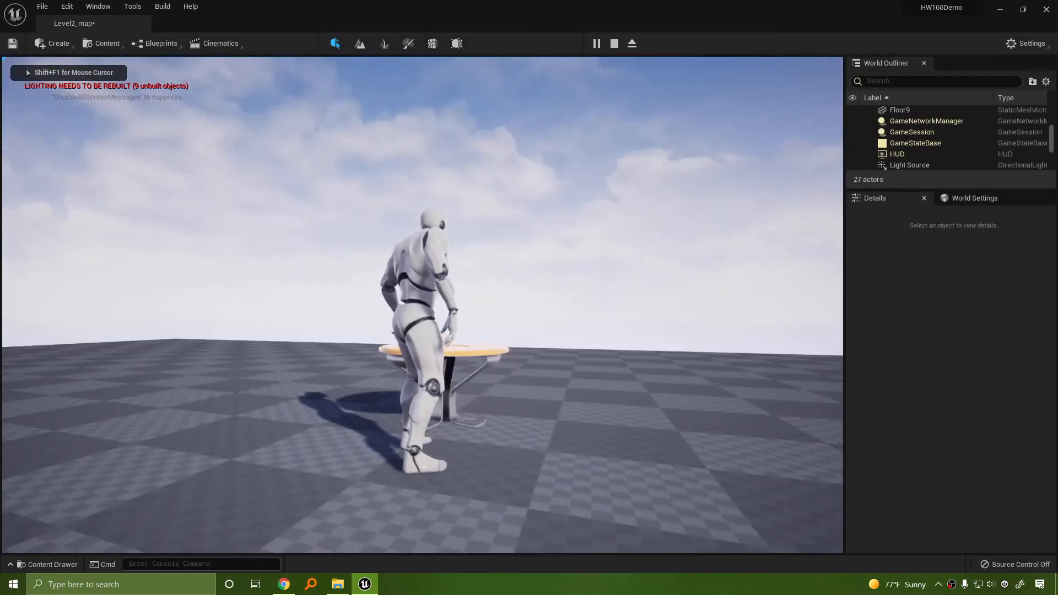
{"action": "key", "text": "s"}
{"action": "key", "text": "w"}
{"action": "key", "text": "d"}
{"action": "key", "text": "w"}
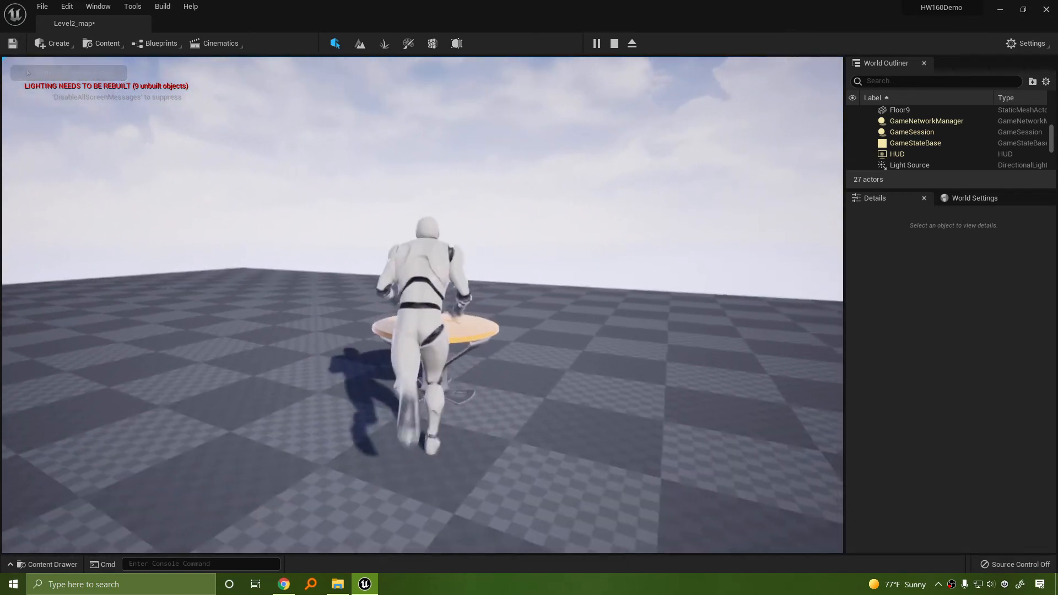
{"action": "key", "text": "a"}
{"action": "key", "text": "s"}
{"action": "key", "text": "w"}
{"action": "key", "text": "d"}
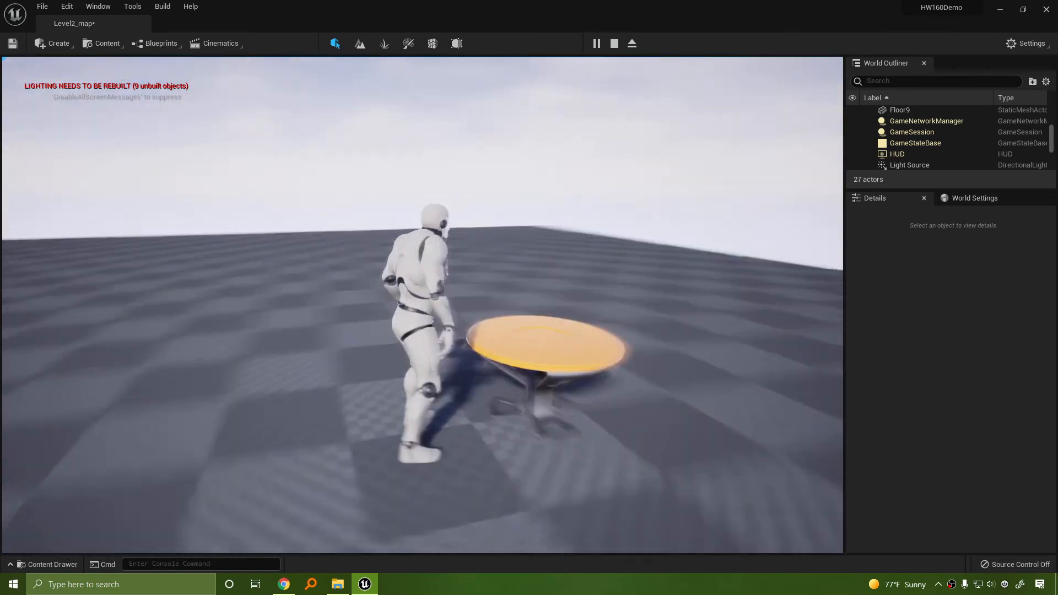
Step: Jump the character onto the tabletop, run back off it, and end the play session
{"action": "key", "text": "space"}
{"action": "key", "text": "w"}
{"action": "key", "text": "s"}
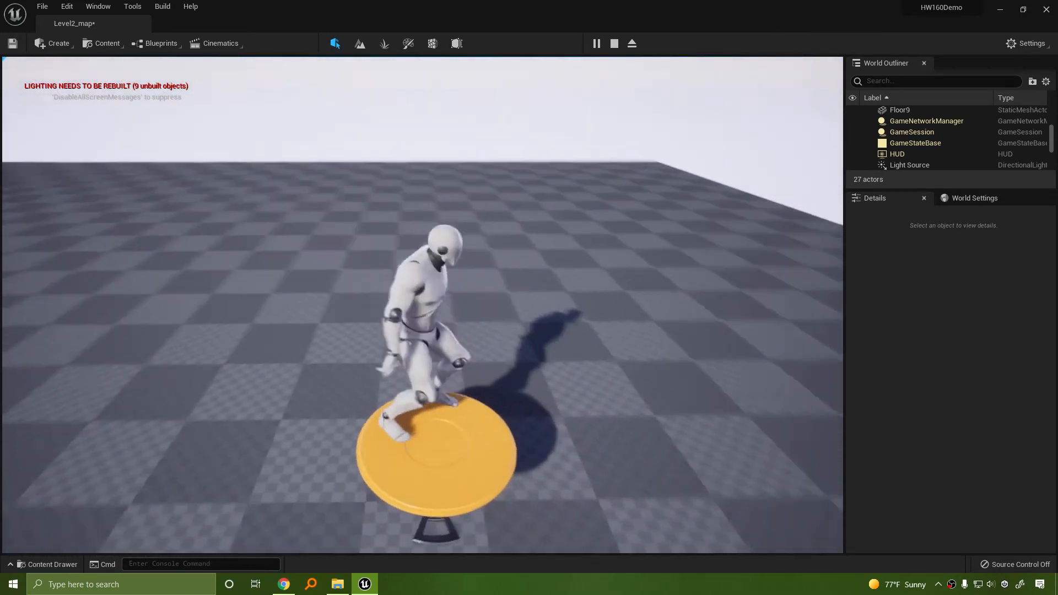
{"action": "key", "text": "w"}
{"action": "key", "text": "s"}
{"action": "key", "text": "a"}
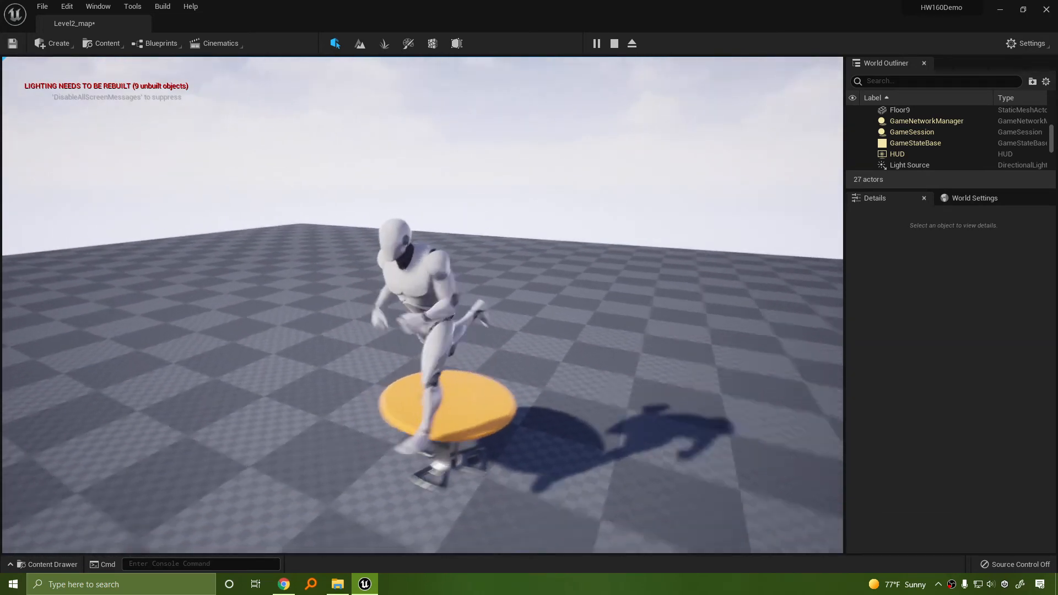
{"action": "key", "text": "w"}
{"action": "key", "text": "a"}
{"action": "key", "text": "w"}
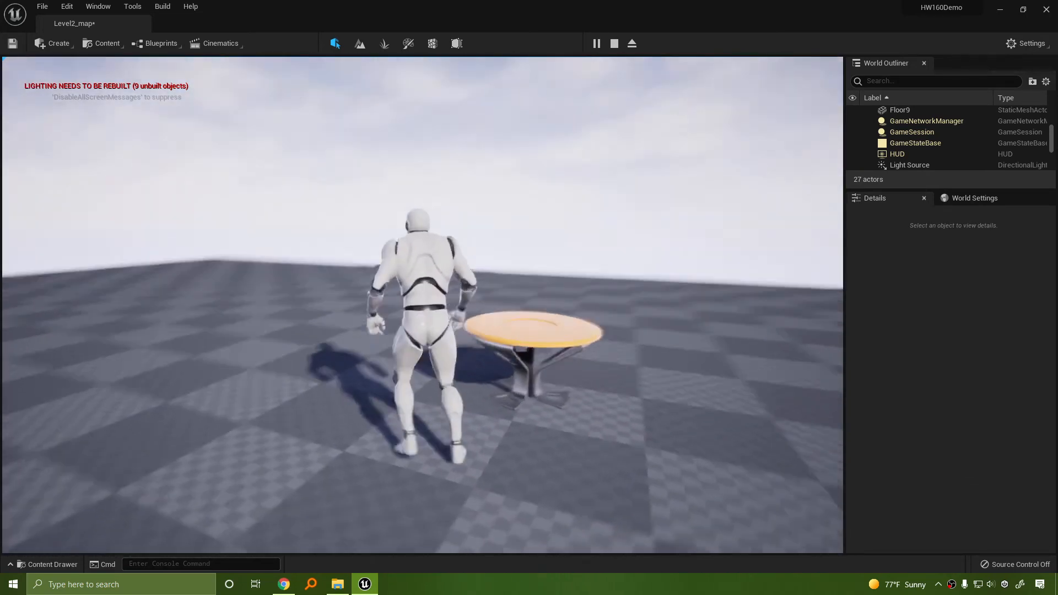
{"action": "key", "text": "a"}
{"action": "key", "text": "Escape"}
Step: Scale the round table to 1.5 on all axes and adjust its height to Z 20
{"action": "left_click", "coordinate": [584, 286]}
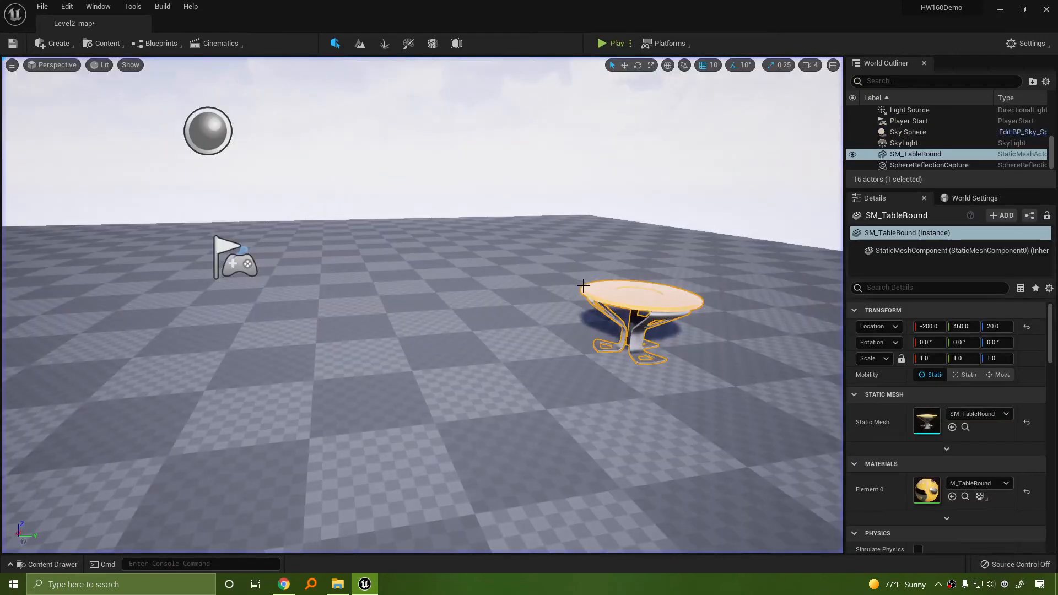
{"action": "key", "text": "s"}
{"action": "right_click_drag", "start_coordinate": [722, 327], "coordinate": [758, 321]}
{"action": "key", "text": "w"}
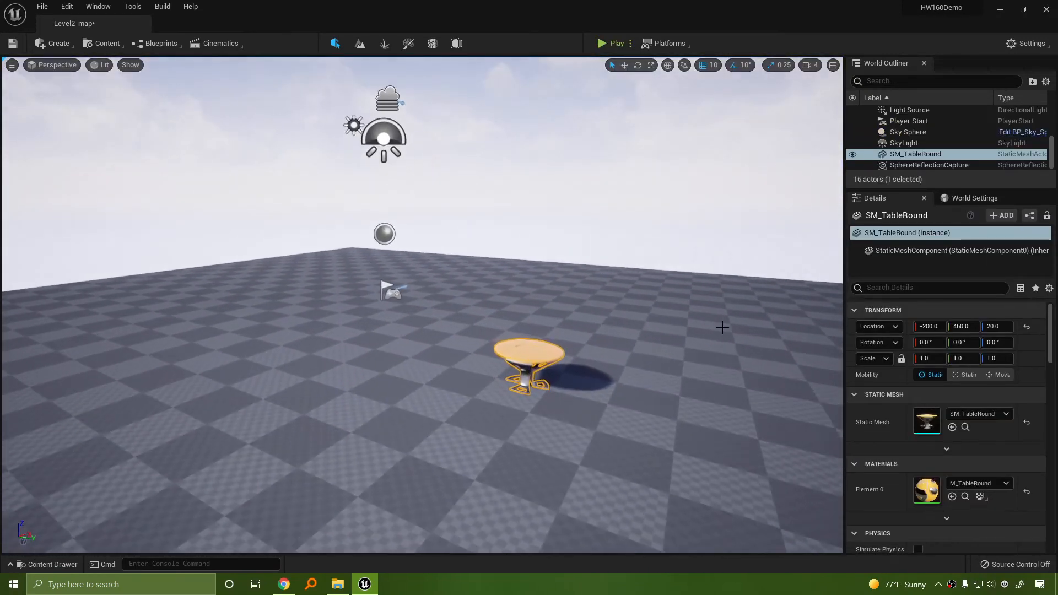
{"action": "key", "text": "r"}
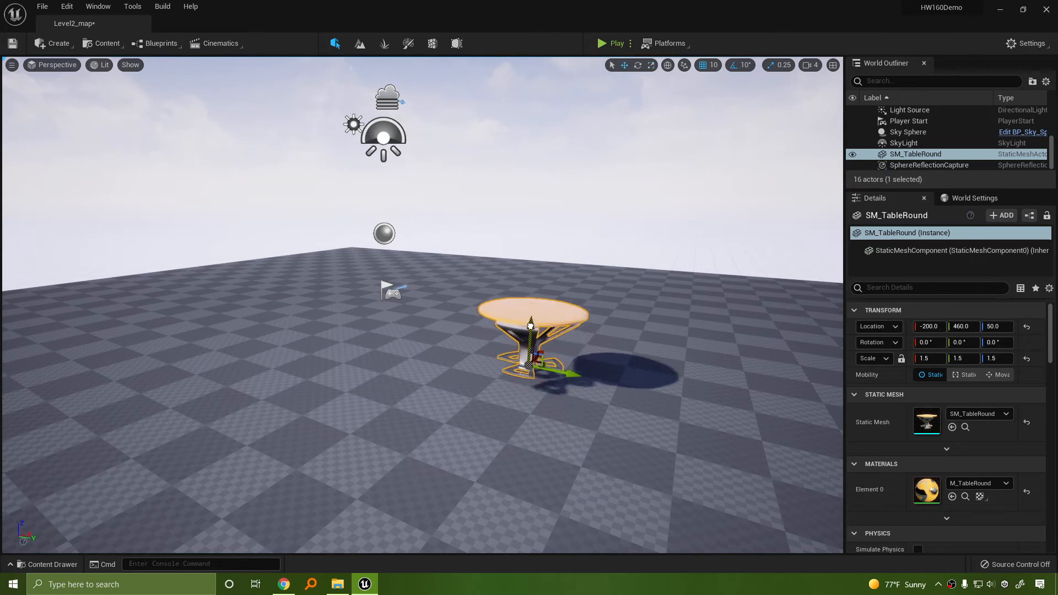
{"action": "left_click_drag", "start_coordinate": [531, 325], "coordinate": [533, 322]}
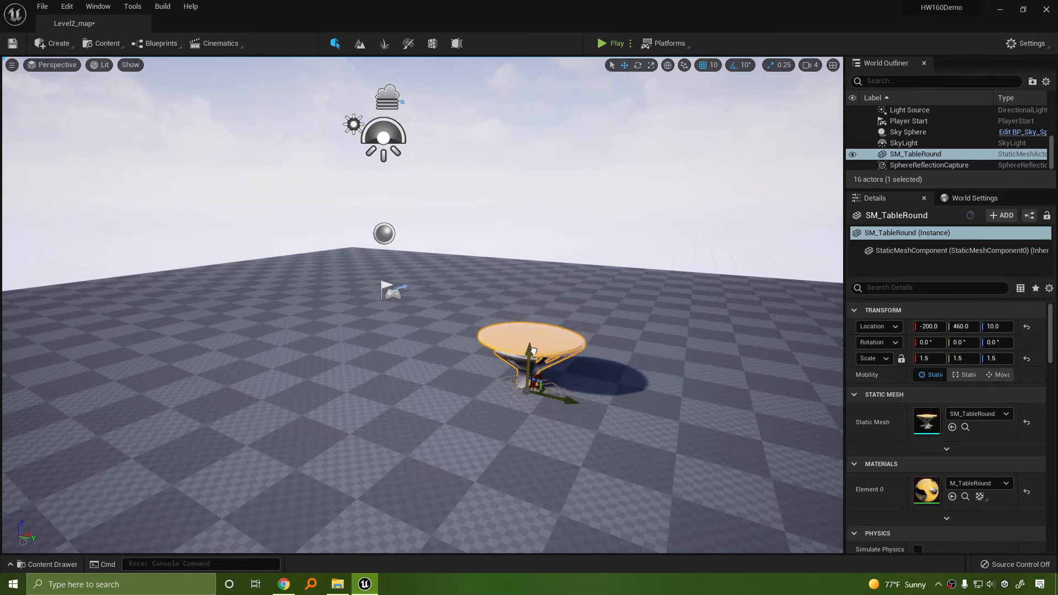
{"action": "left_click_drag", "start_coordinate": [534, 349], "coordinate": [545, 348]}
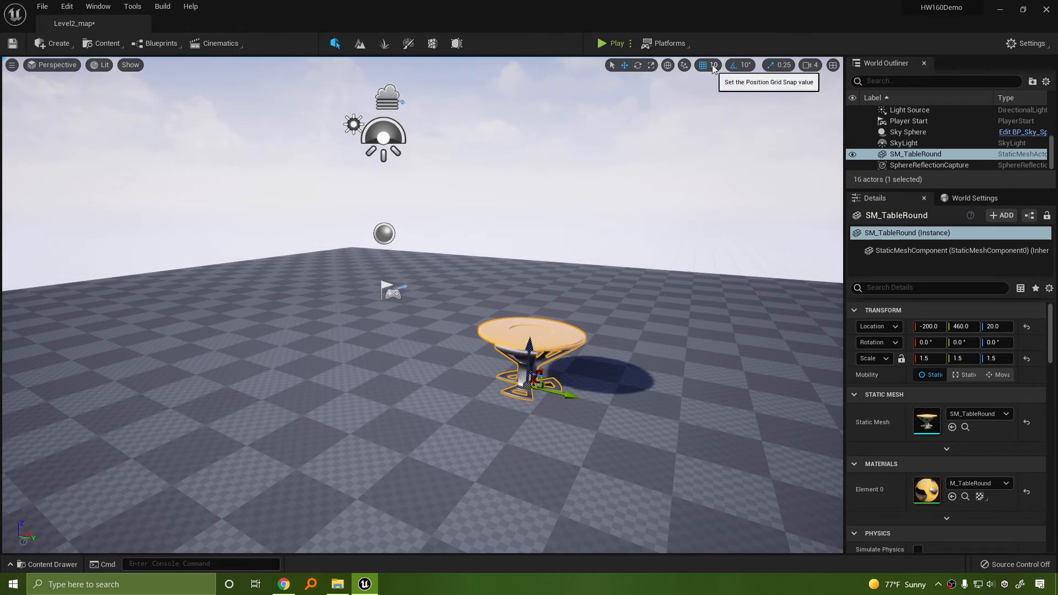
Step: Set the position grid snap to 500 and try to move the table across the floor
{"action": "left_click", "coordinate": [714, 65]}
{"action": "left_click", "coordinate": [734, 150]}
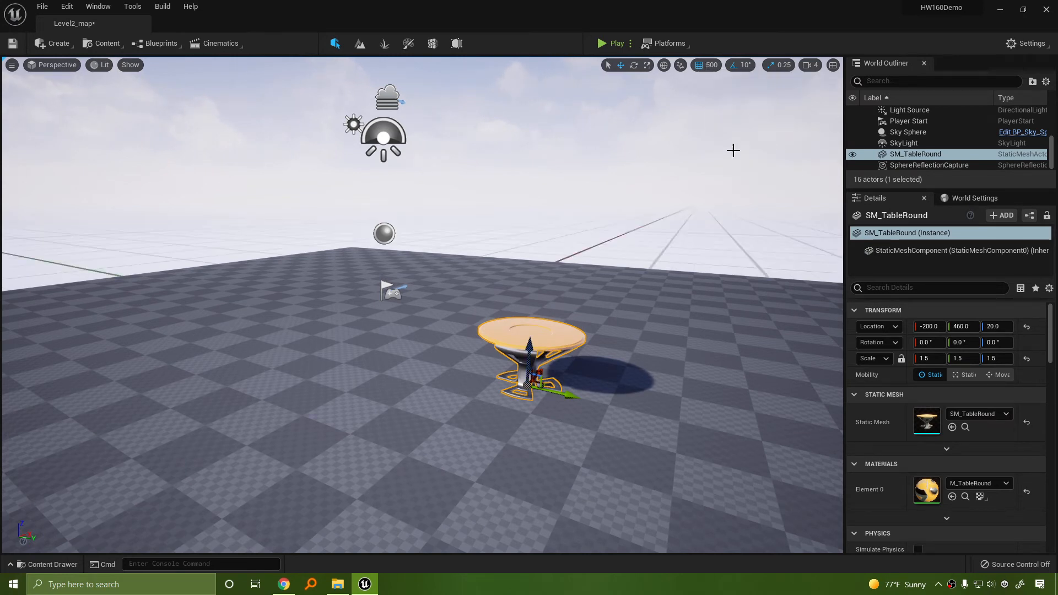
{"action": "left_click_drag", "start_coordinate": [505, 383], "coordinate": [646, 416]}
Step: Set the position grid snap to 10 and move the table along the Y axis to Y 420
{"action": "left_click", "coordinate": [708, 66]}
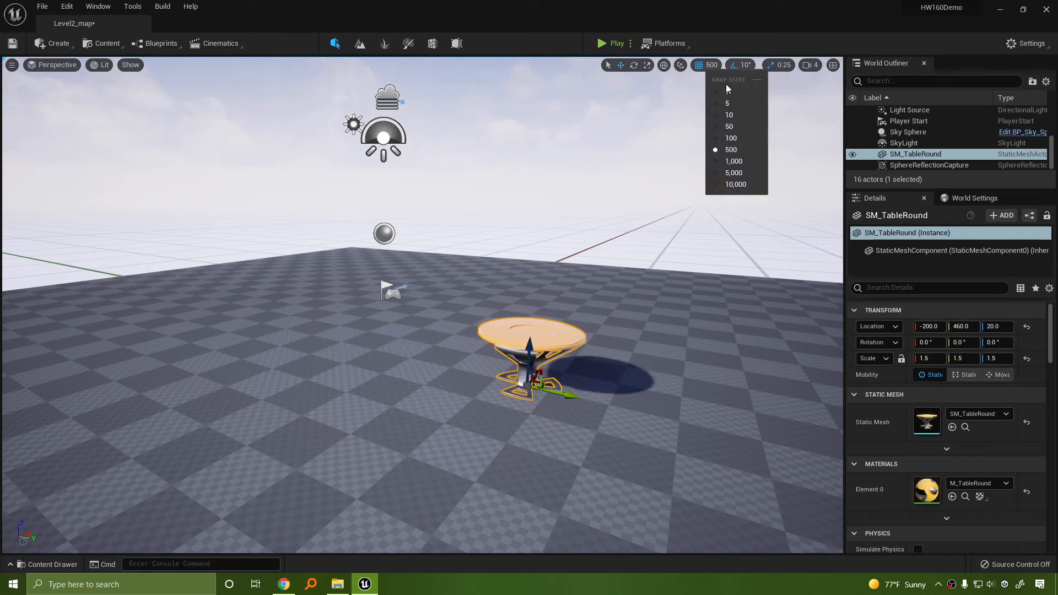
{"action": "left_click", "coordinate": [734, 112]}
{"action": "left_click_drag", "start_coordinate": [569, 395], "coordinate": [545, 393]}
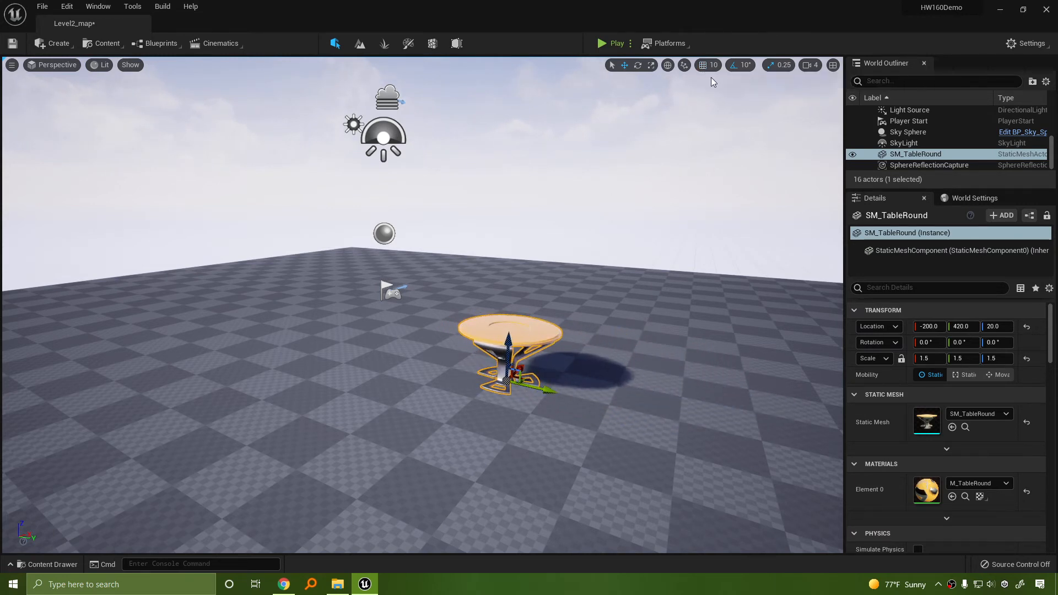
Step: Turn off position grid snapping and move the table freely along the Y axis to about Y 451
{"action": "left_click", "coordinate": [700, 70]}
{"action": "left_click", "coordinate": [703, 66]}
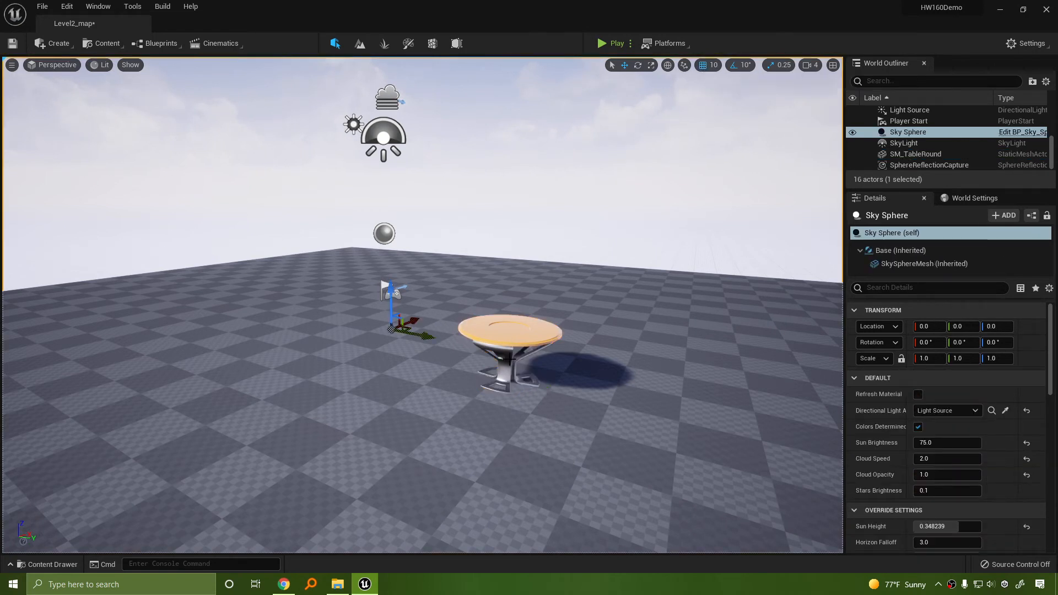
{"action": "left_click", "coordinate": [521, 342]}
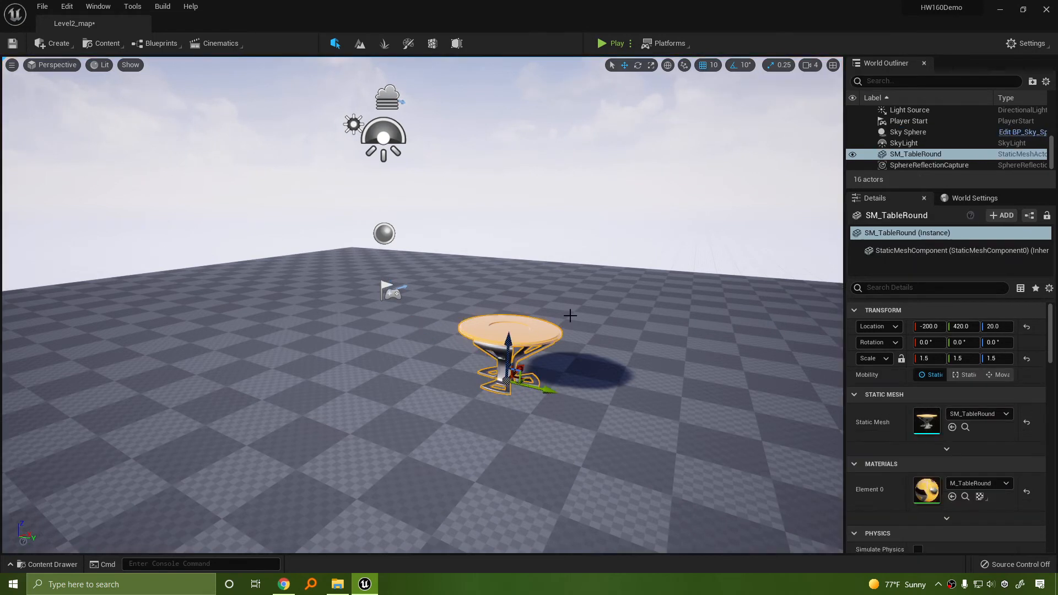
{"action": "left_click", "coordinate": [702, 66]}
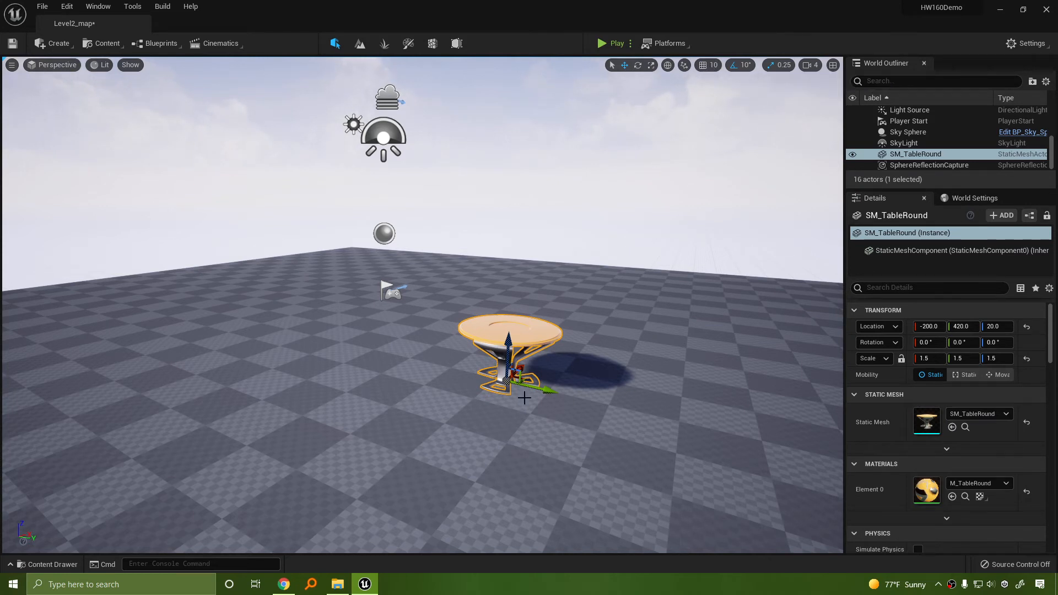
{"action": "left_click_drag", "start_coordinate": [551, 392], "coordinate": [575, 368]}
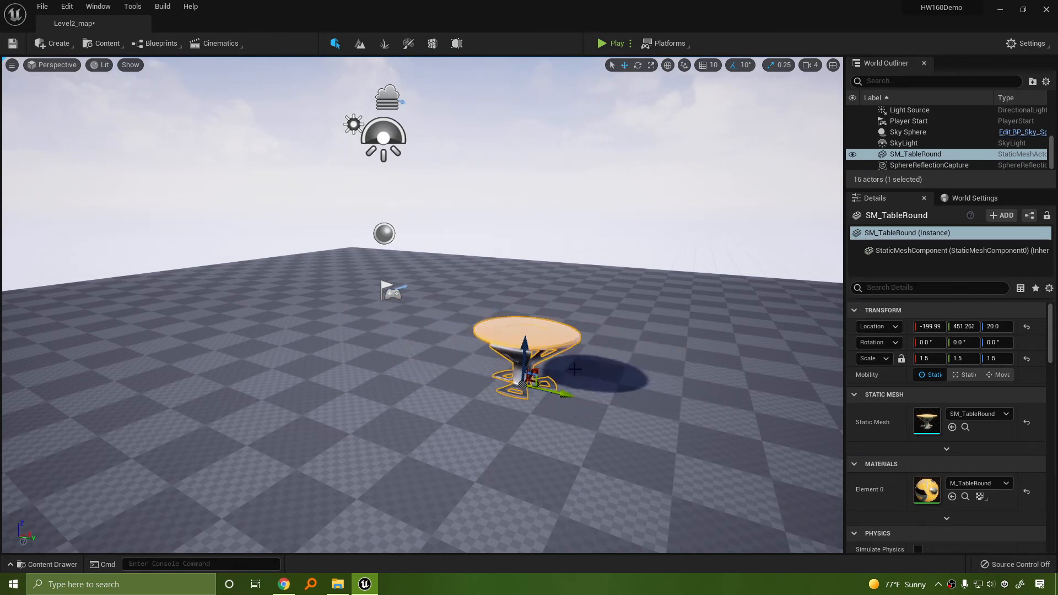
Step: Enable position snapping with a grid size of 50 and move the table along Y to about 351
{"action": "left_click", "coordinate": [713, 66]}
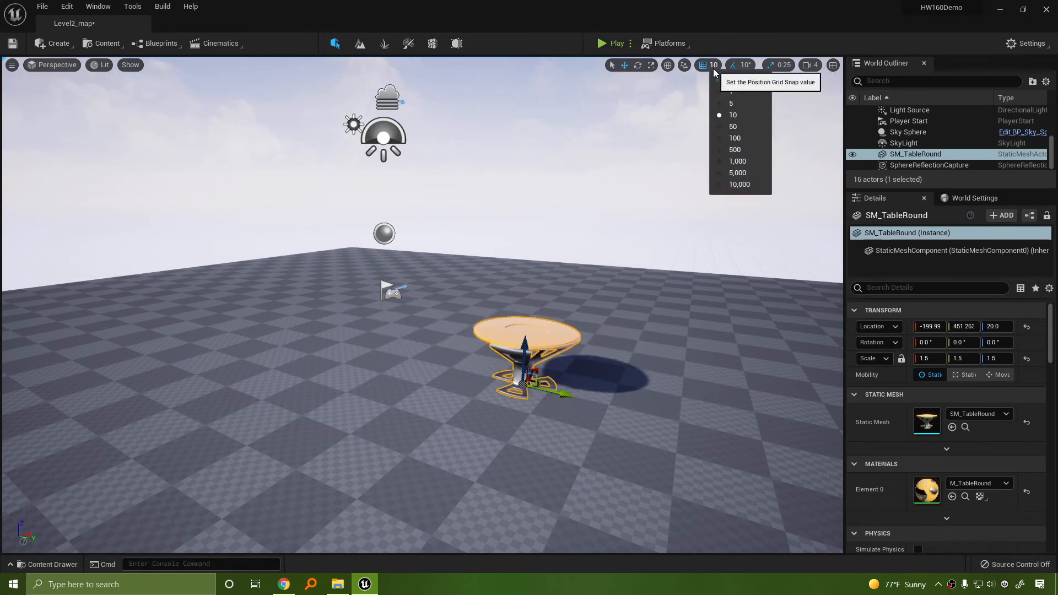
{"action": "left_click", "coordinate": [734, 126]}
{"action": "left_click_drag", "start_coordinate": [557, 396], "coordinate": [493, 381]}
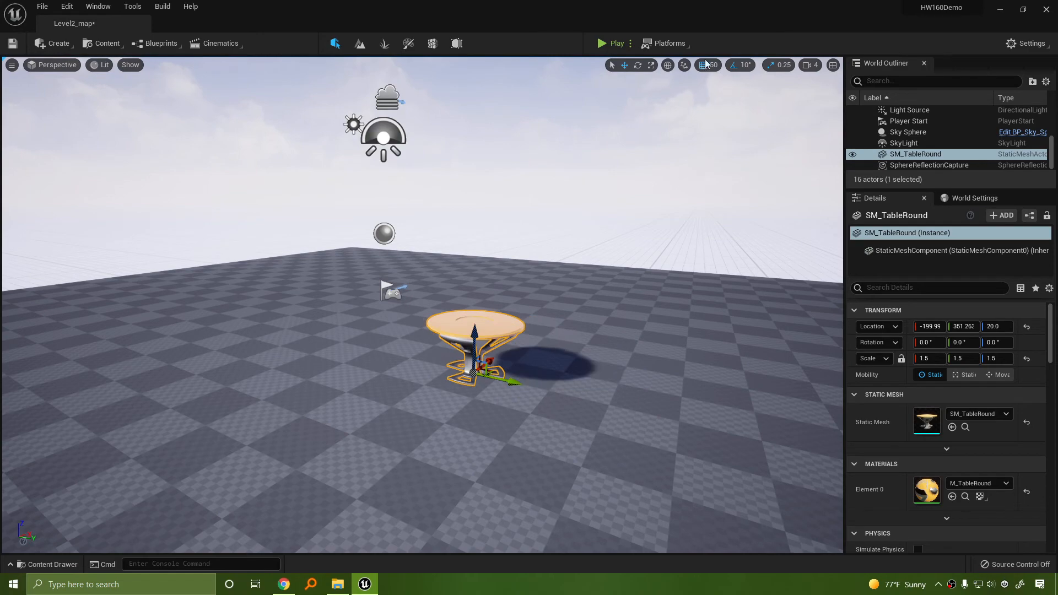
Step: Set the position grid snap size to 10
{"action": "left_click", "coordinate": [713, 65]}
{"action": "left_click", "coordinate": [734, 113]}
{"action": "right_click_drag", "start_coordinate": [441, 287], "coordinate": [452, 309]}
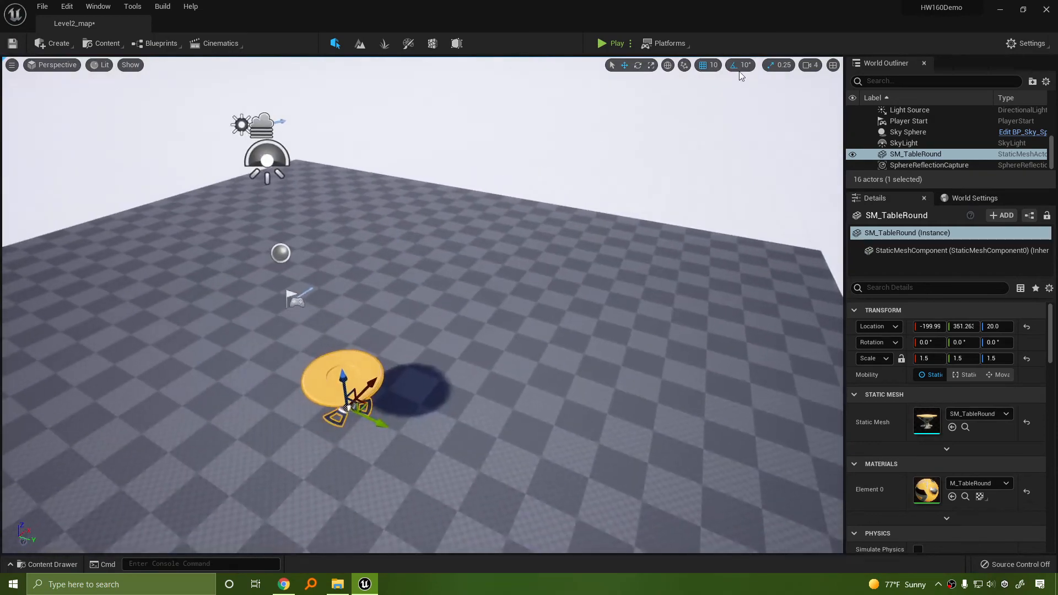
Step: Play the level and walk the character up to the table to compare their sizes
{"action": "left_click", "coordinate": [602, 43]}
{"action": "key", "text": "w"}
{"action": "key", "text": "d"}
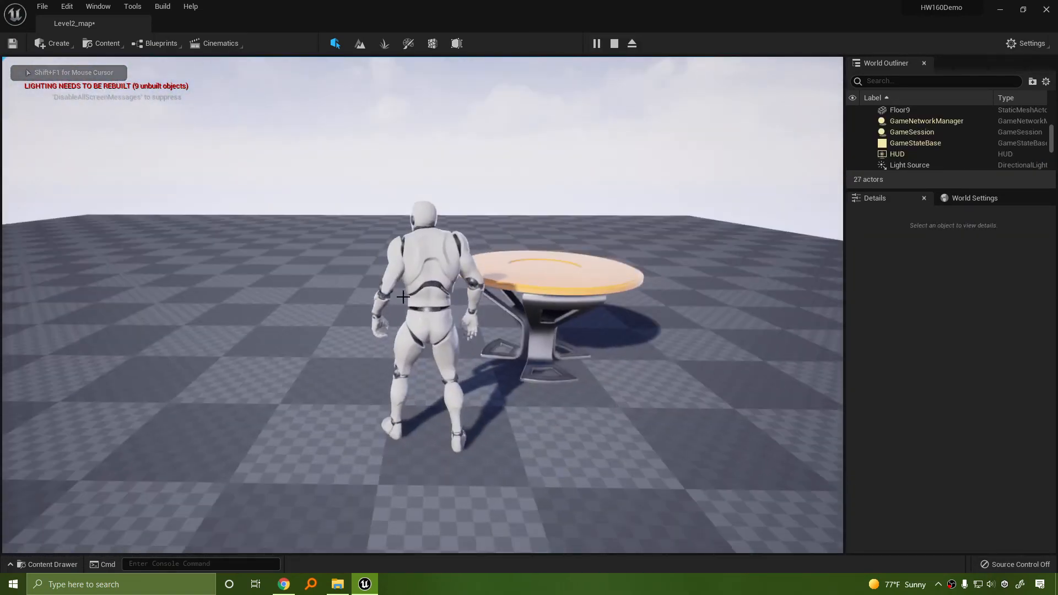
Step: Stop the play session, scale the table uniformly to 1.25, and play-test its size against the character again
{"action": "key", "text": "Escape"}
{"action": "mouse_move", "coordinate": [642, 340]}
{"action": "right_mouse_down"}
{"action": "mouse_move", "coordinate": [711, 339]}
{"action": "mouse_move", "coordinate": [641, 340]}
{"action": "right_mouse_up"}
{"action": "key", "text": "r"}
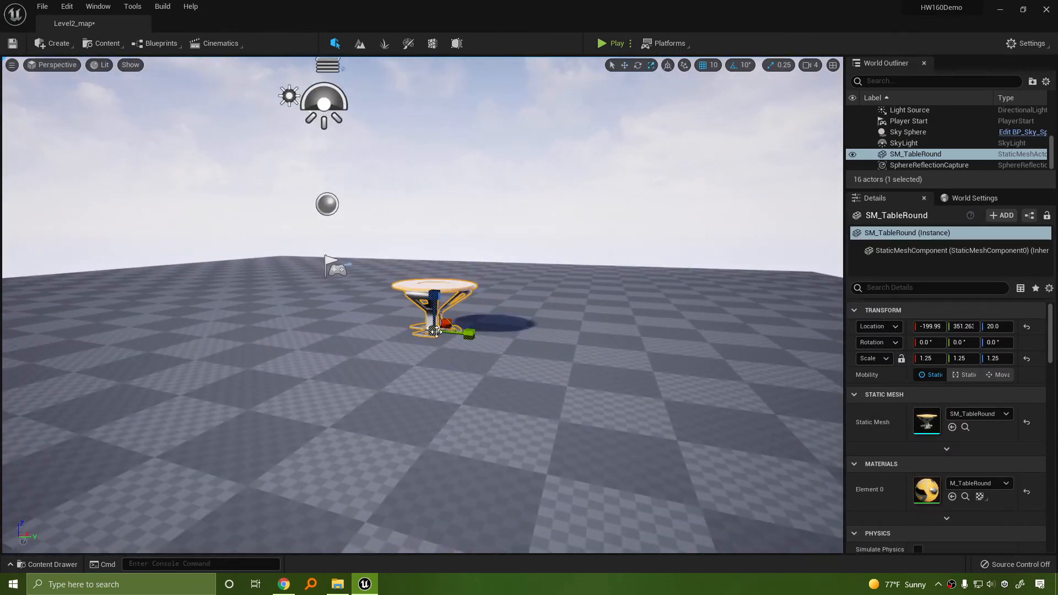
{"action": "left_click", "coordinate": [607, 43]}
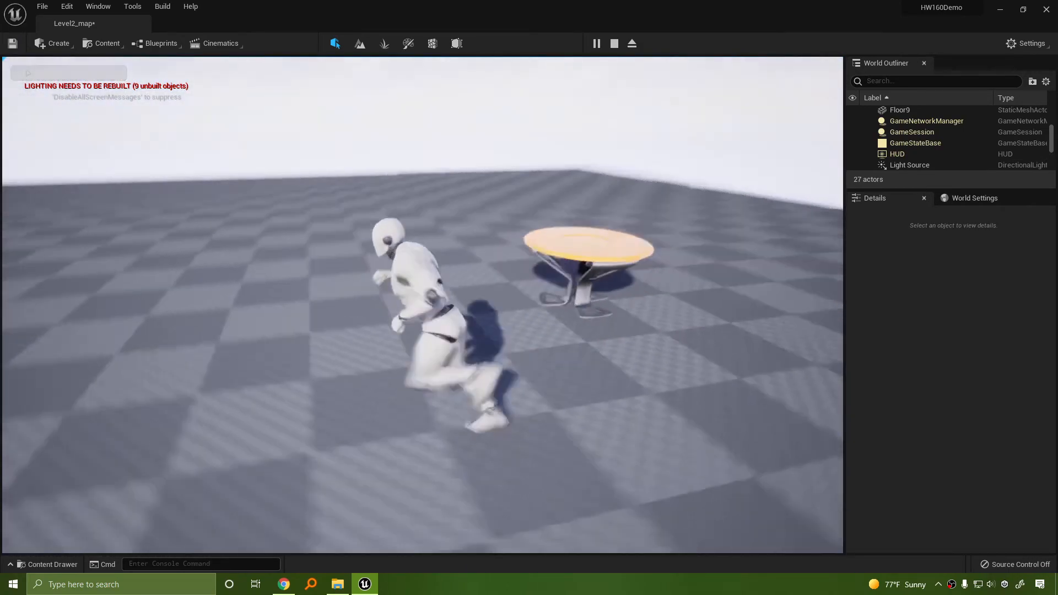
{"action": "key", "text": "Escape"}
Step: Browse the StarterContent Shapes folder and open the Textures folder in the content drawer
{"action": "mouse_move", "coordinate": [379, 339]}
{"action": "right_mouse_down"}
{"action": "mouse_move", "coordinate": [380, 408]}
{"action": "mouse_move", "coordinate": [380, 339]}
{"action": "right_mouse_up"}
{"action": "left_click", "coordinate": [38, 563]}
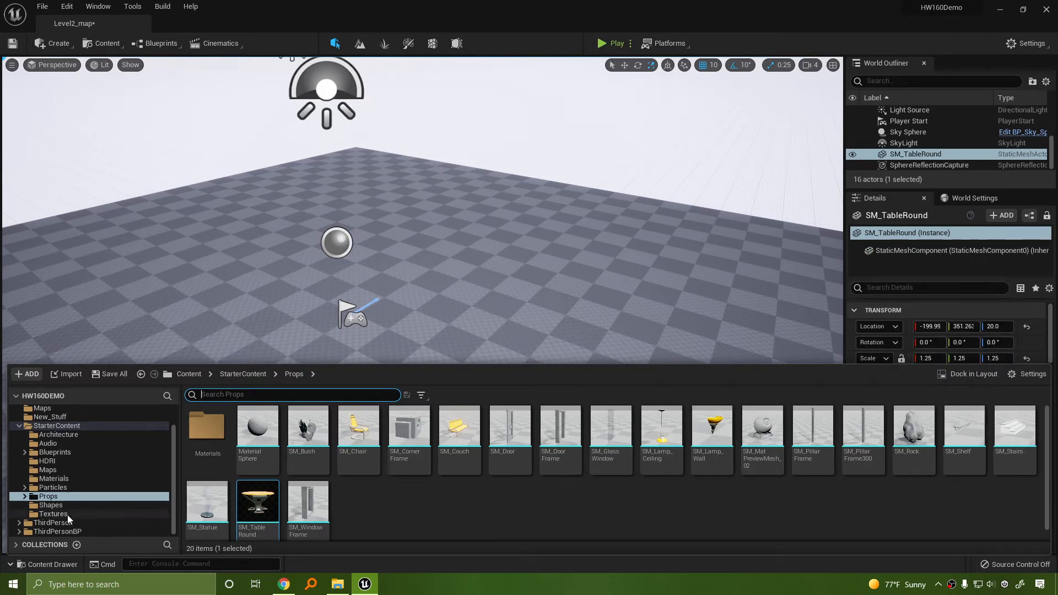
{"action": "left_click", "coordinate": [51, 506]}
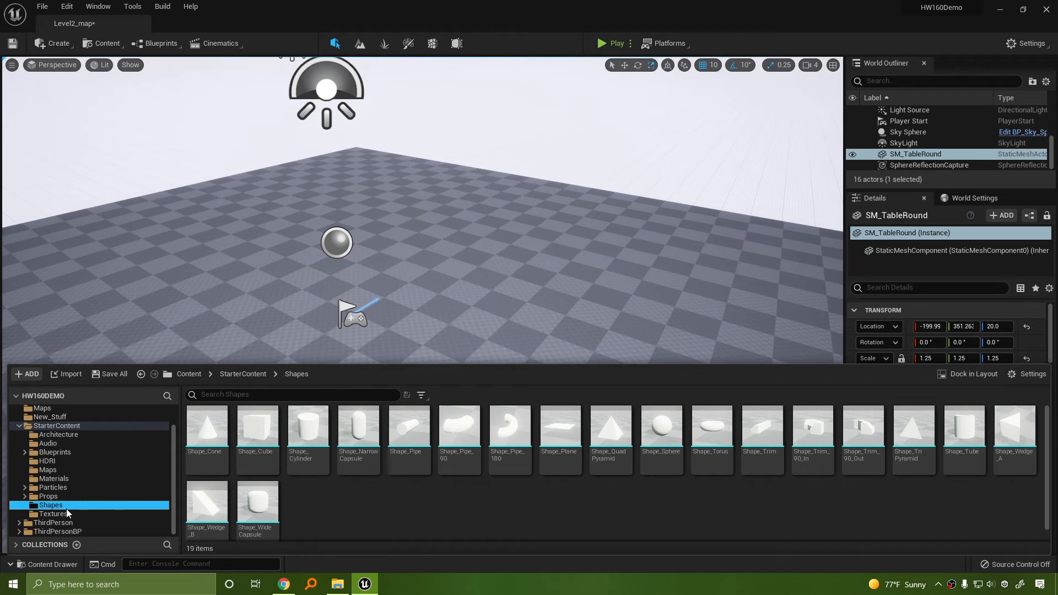
{"action": "left_click", "coordinate": [66, 514]}
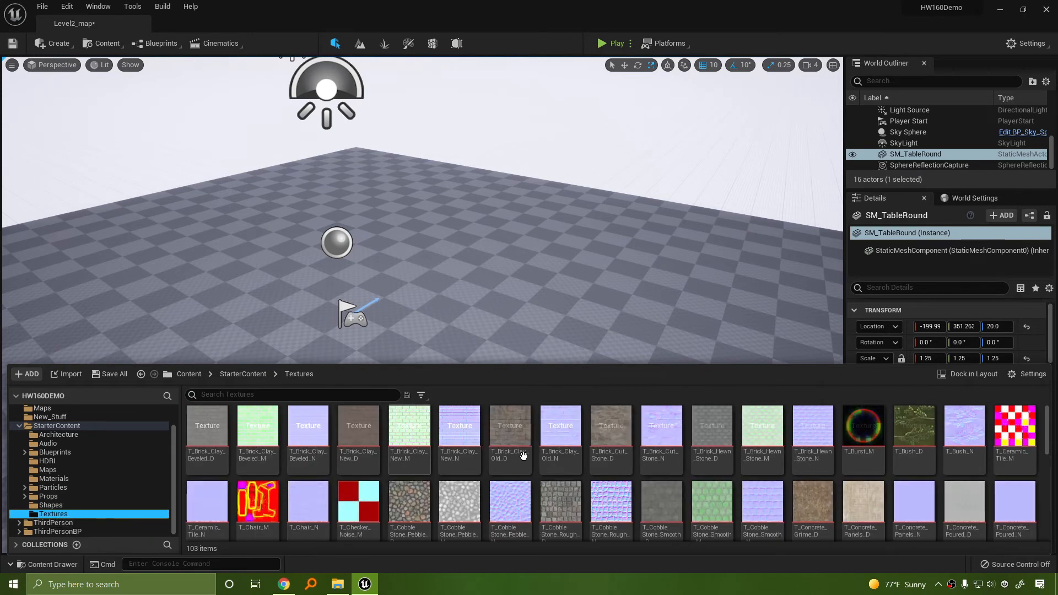
Step: Filter the outliner by "floor" and select all the floor pieces from Floor to Floor9
{"action": "right_click_drag", "start_coordinate": [633, 284], "coordinate": [539, 324]}
{"action": "left_click", "coordinate": [688, 239]}
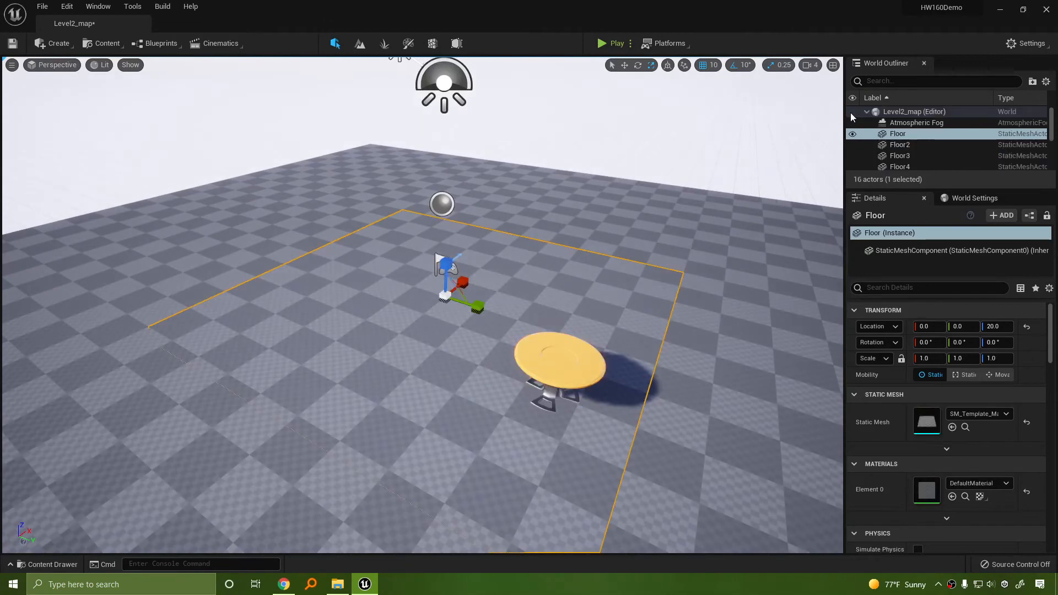
{"action": "key", "text": "f"}
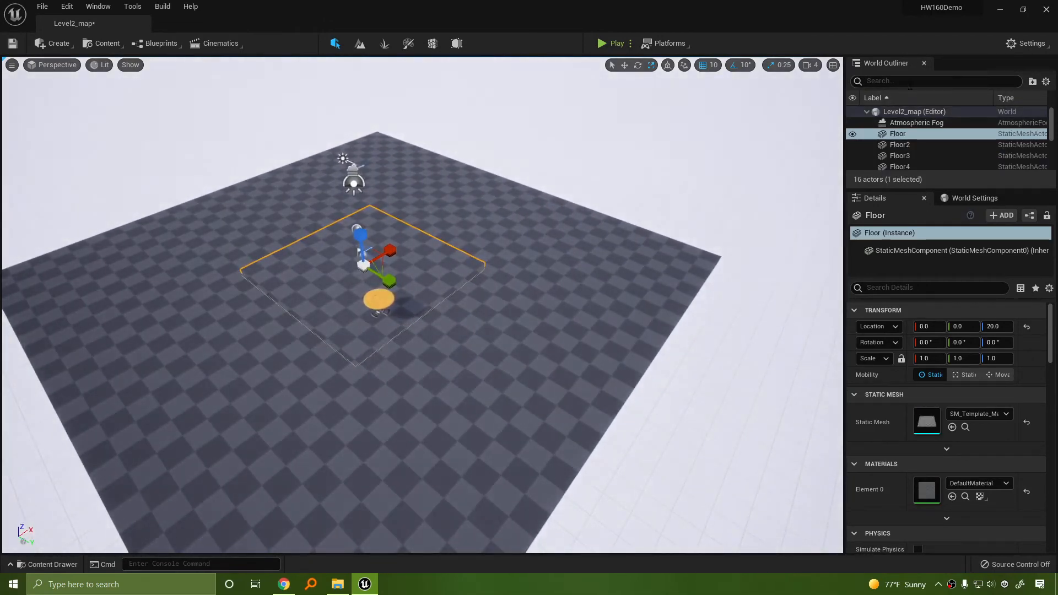
{"action": "type", "text": "floor"}
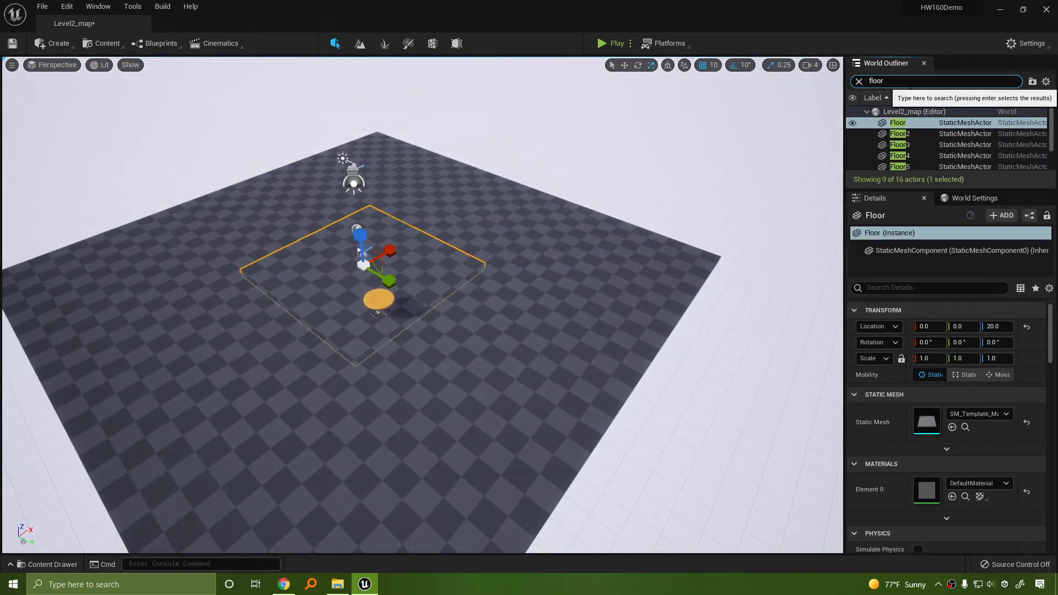
{"action": "scroll", "coordinate": [911, 125], "scroll_direction": "down", "scroll_amount": 3}
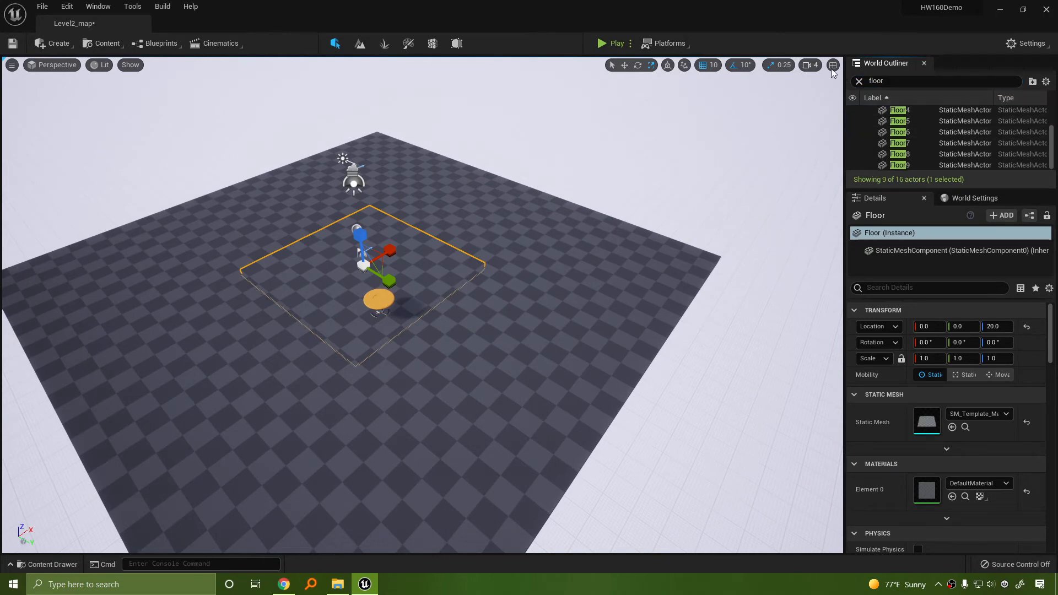
{"action": "left_click", "coordinate": [885, 164], "text": "shift"}
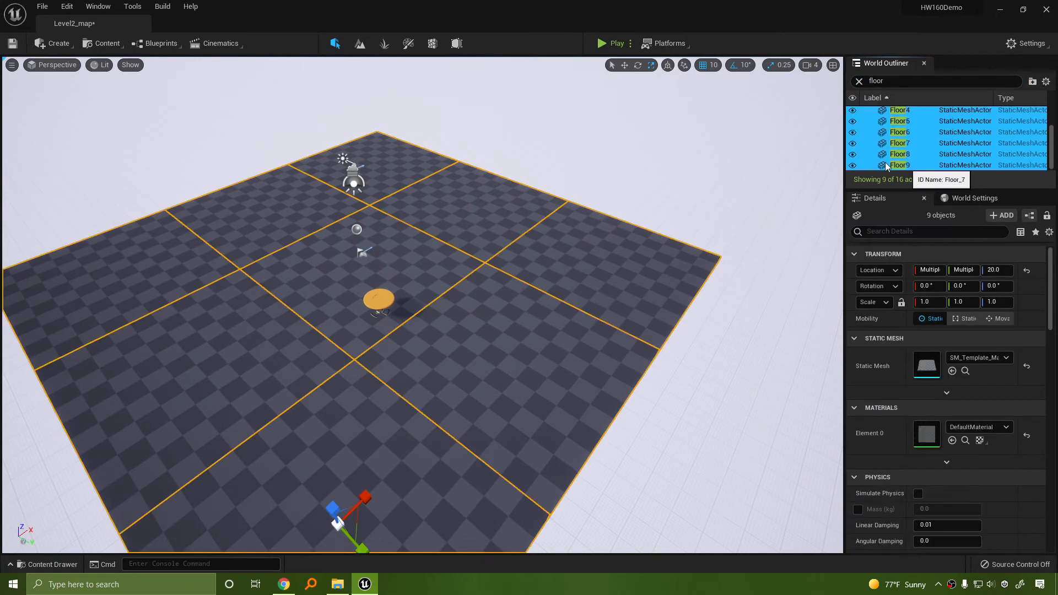
Step: Assign the M_Brick_Clay_Old material to Element 0 of all selected floor pieces
{"action": "right_click_drag", "start_coordinate": [489, 300], "coordinate": [480, 305]}
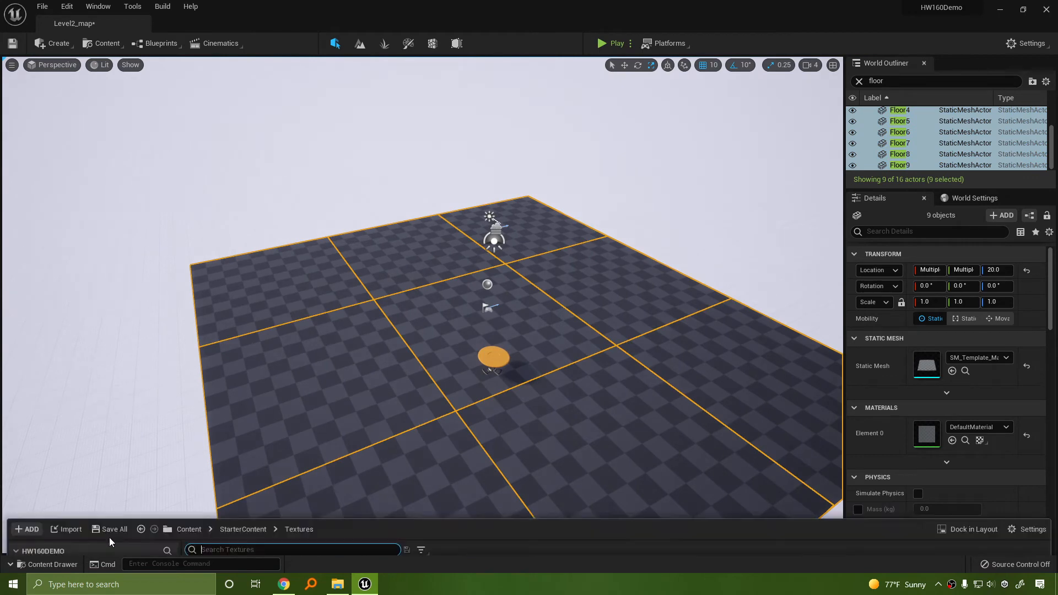
{"action": "key", "text": "ctrl+space"}
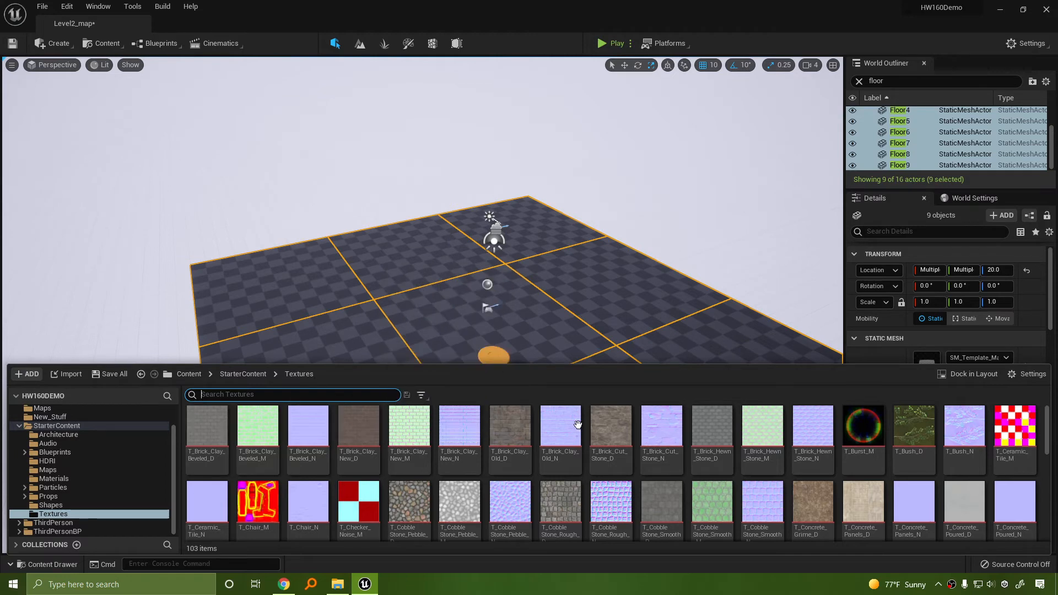
{"action": "key", "text": "ctrl+space"}
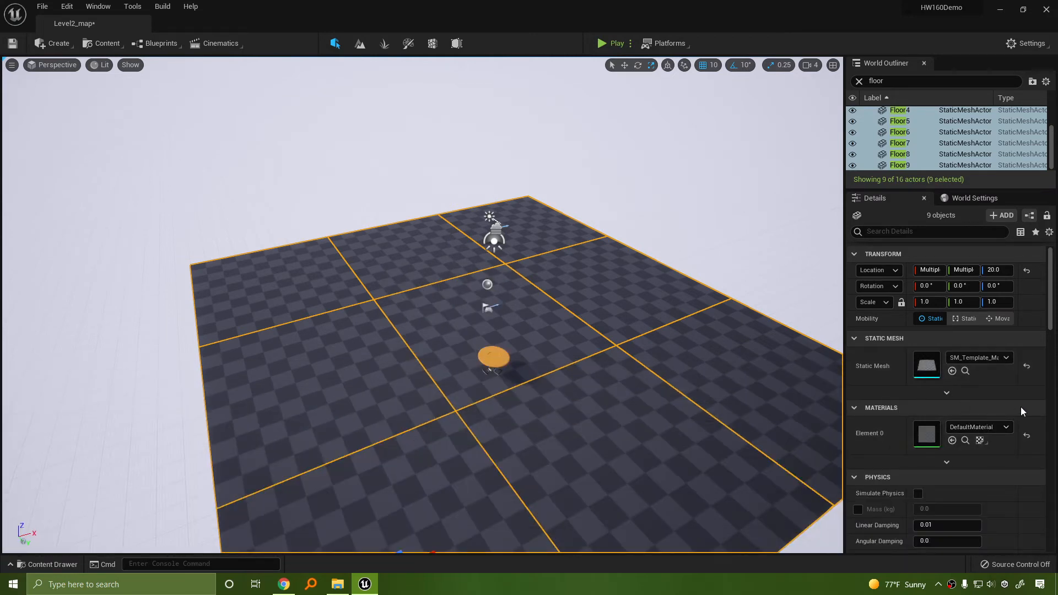
{"action": "left_click", "coordinate": [990, 428]}
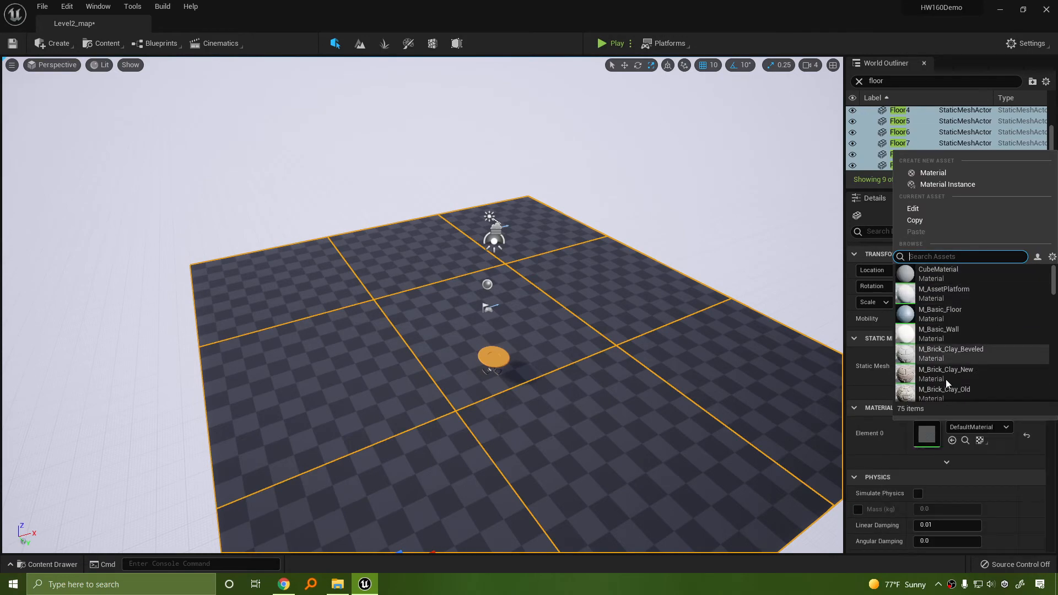
{"action": "left_click", "coordinate": [917, 393]}
{"action": "right_click_drag", "start_coordinate": [579, 309], "coordinate": [645, 276]}
{"action": "key", "text": "w"}
{"action": "mouse_move", "coordinate": [696, 354]}
{"action": "right_mouse_down"}
{"action": "mouse_move", "coordinate": [716, 308]}
{"action": "mouse_move", "coordinate": [696, 354]}
{"action": "right_mouse_up"}
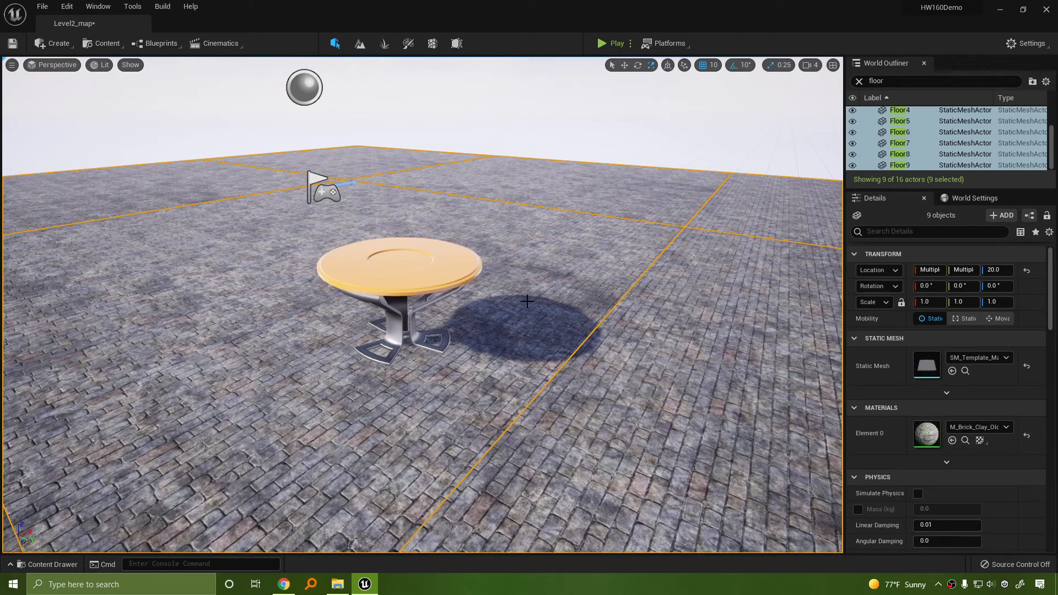
Step: Apply the T_CobbleStone_Pebble_D texture to the floor piece under the table
{"action": "left_click", "coordinate": [42, 564]}
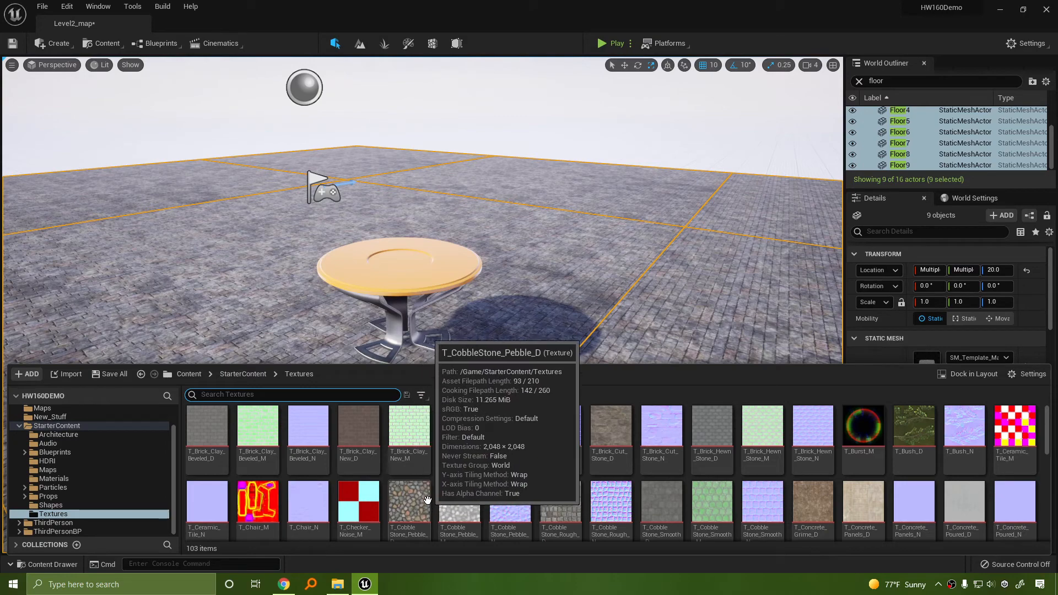
{"action": "left_click_drag", "start_coordinate": [408, 518], "coordinate": [552, 286]}
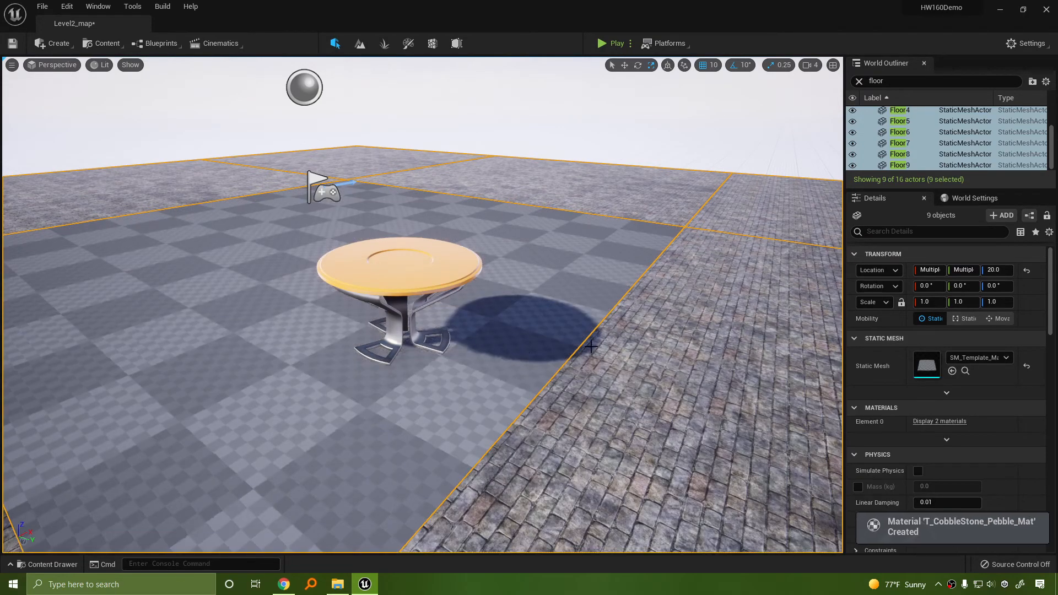
{"action": "right_click_drag", "start_coordinate": [693, 368], "coordinate": [623, 394]}
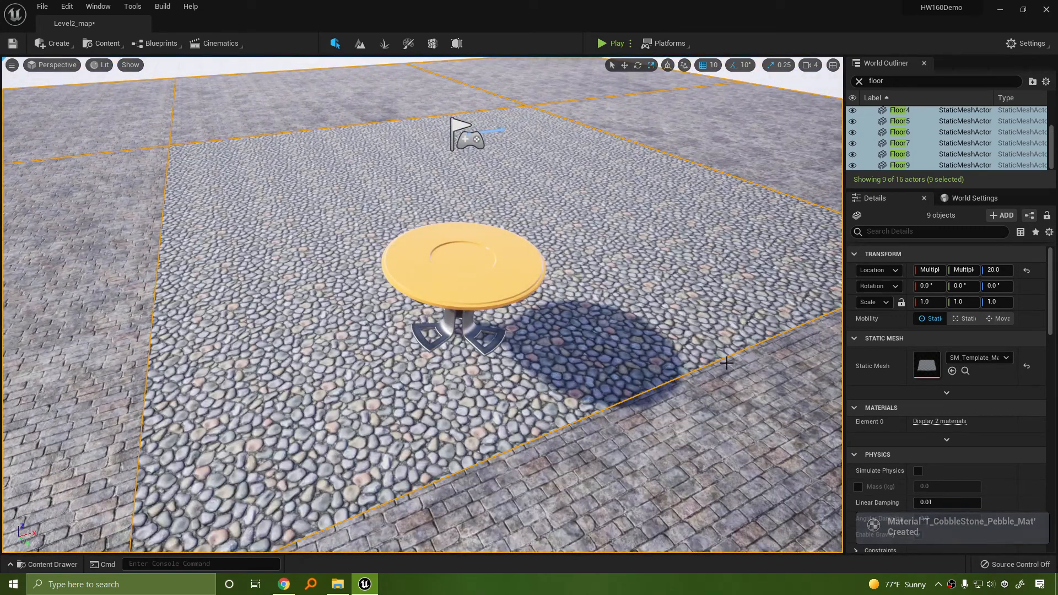
Step: Dock the content drawer in the layout as a permanent Content Browser
{"action": "left_click", "coordinate": [38, 566]}
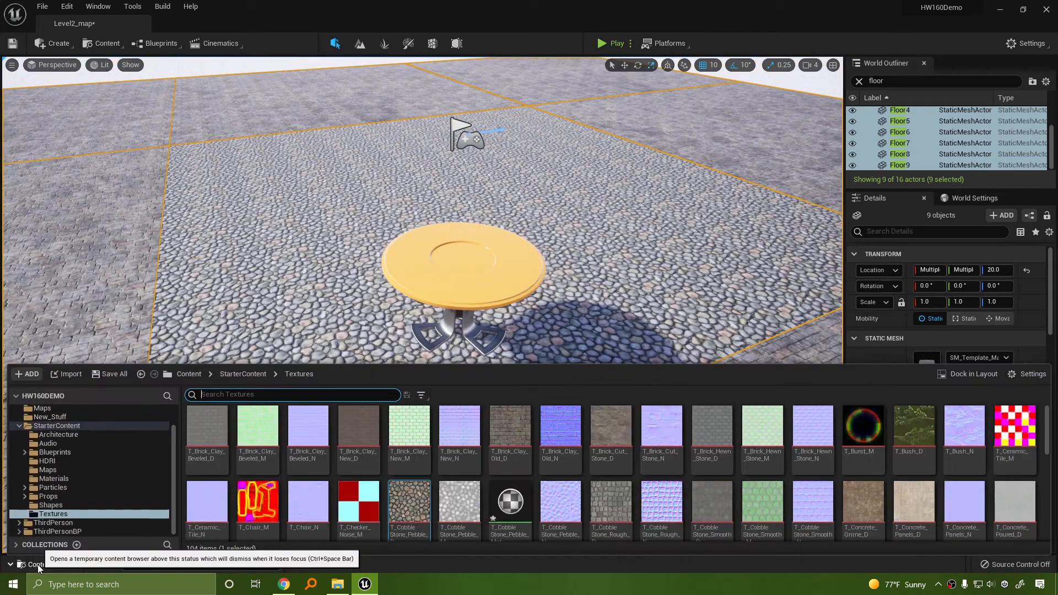
{"action": "left_click", "coordinate": [39, 566]}
{"action": "left_click", "coordinate": [38, 565]}
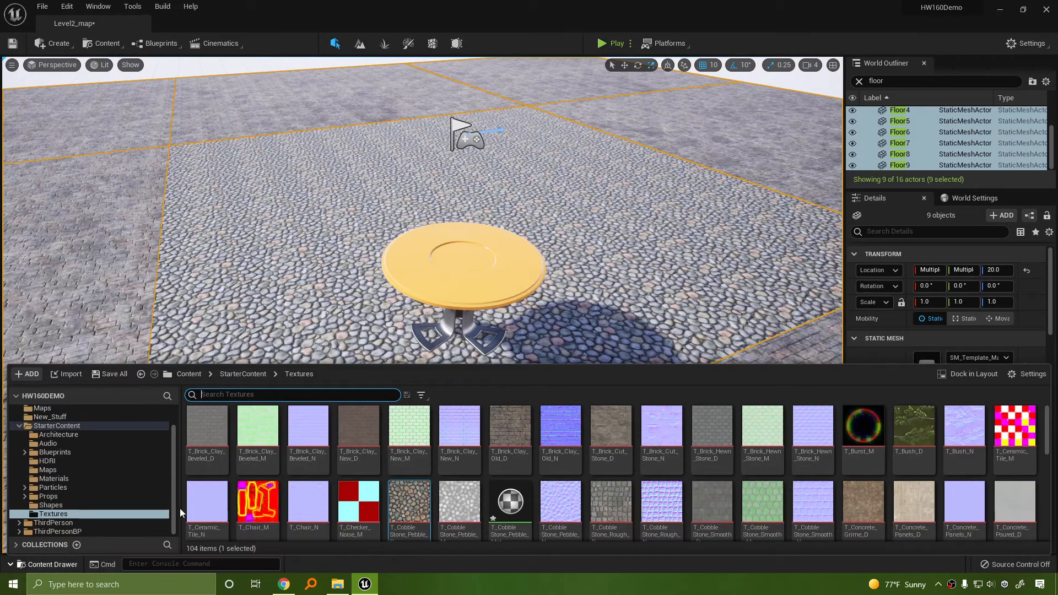
{"action": "scroll", "coordinate": [976, 348], "scroll_direction": "down", "scroll_amount": 3}
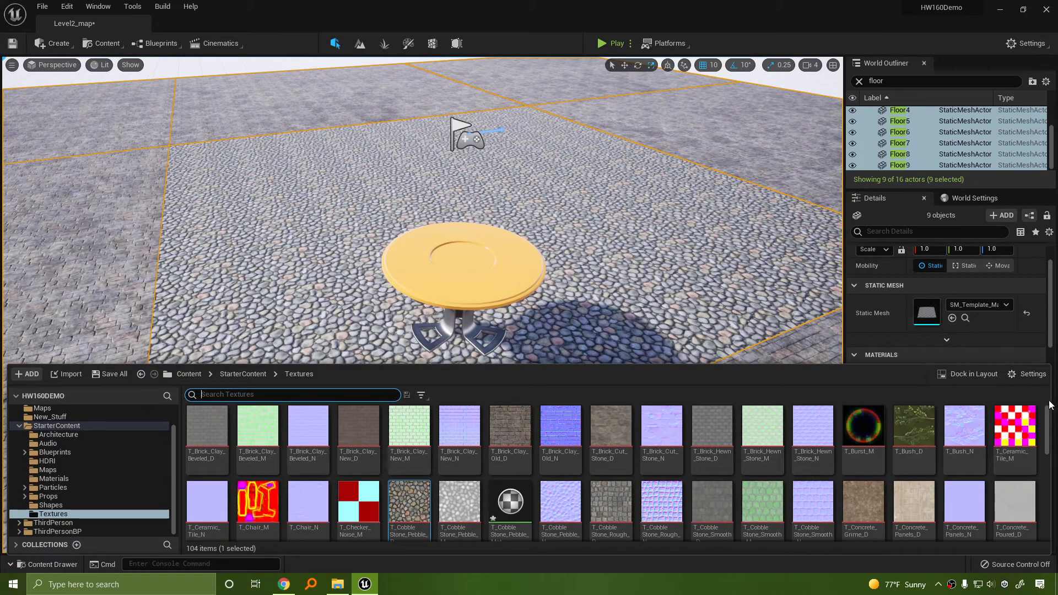
{"action": "left_click", "coordinate": [961, 376]}
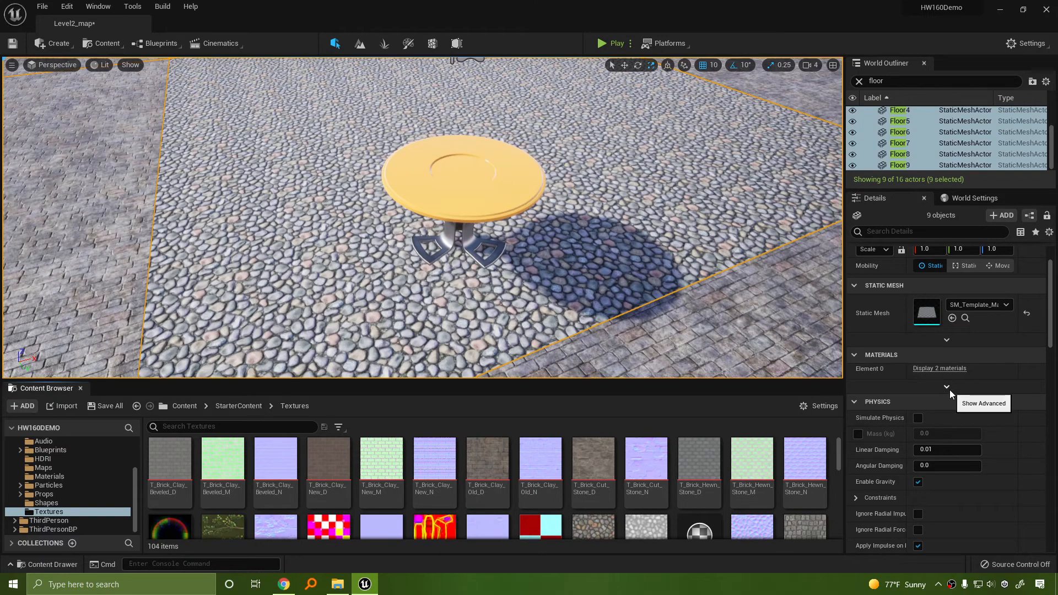
Step: Display both Element 0 materials of the selected floors and reset the M_Brick_Clay_Old one to its default
{"action": "right_click_drag", "start_coordinate": [640, 306], "coordinate": [743, 320]}
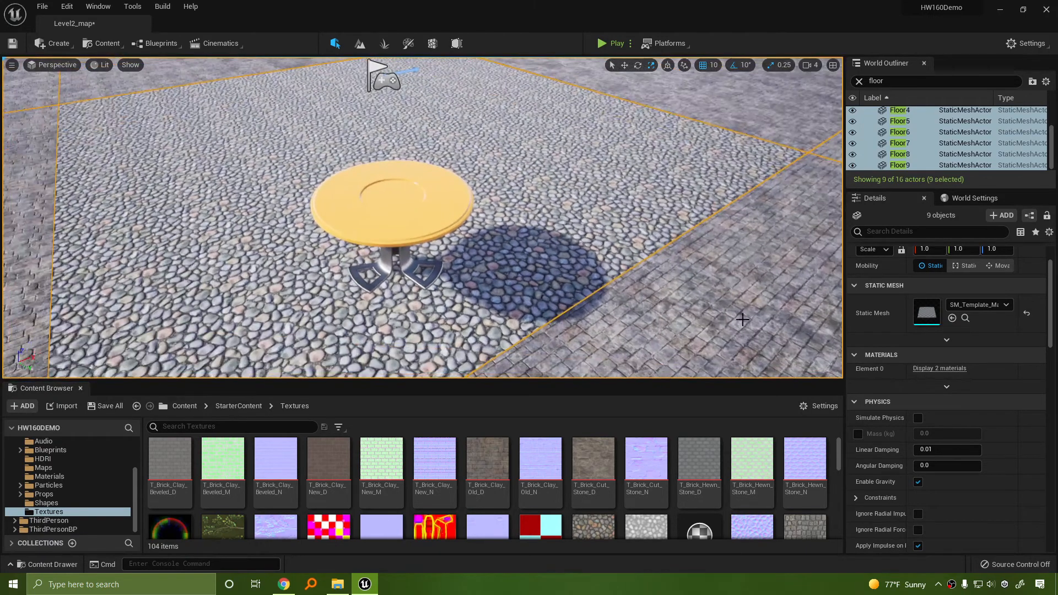
{"action": "left_click", "coordinate": [945, 370]}
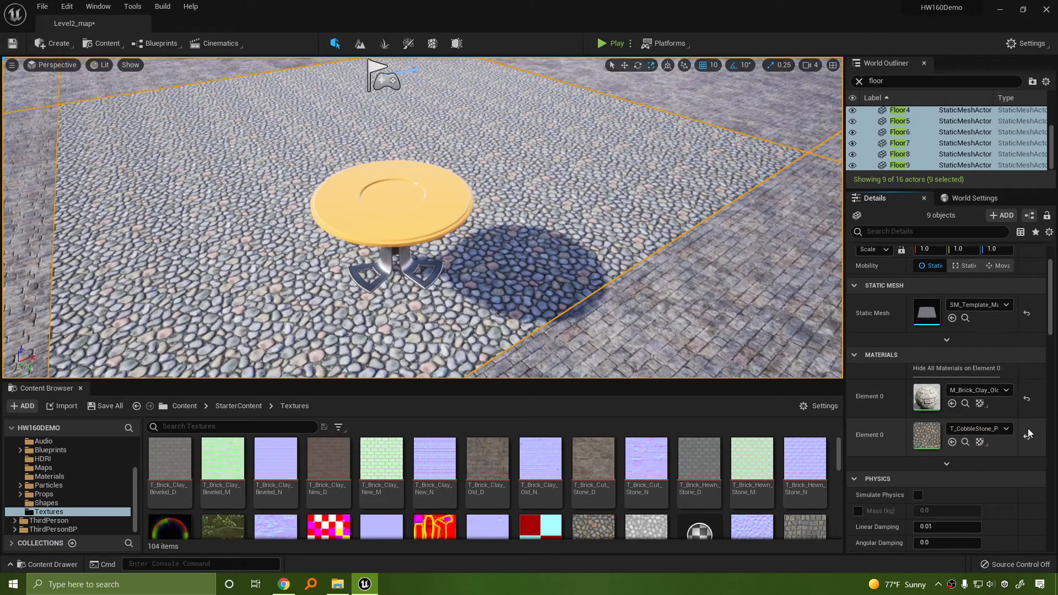
{"action": "left_click", "coordinate": [1028, 401]}
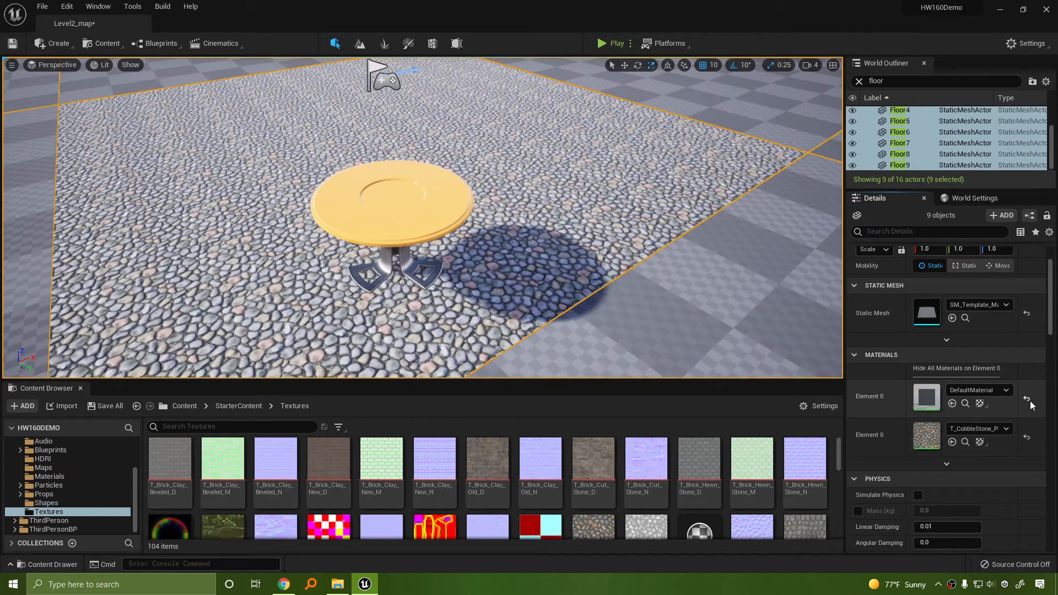
{"action": "mouse_move", "coordinate": [598, 323]}
{"action": "right_mouse_down"}
{"action": "mouse_move", "coordinate": [593, 298]}
{"action": "mouse_move", "coordinate": [644, 232]}
{"action": "mouse_move", "coordinate": [601, 311]}
{"action": "right_mouse_up"}
Step: Undo the material reset and the cobblestone texture applied to the floor piece under the table
{"action": "key", "text": "ctrl+z"}
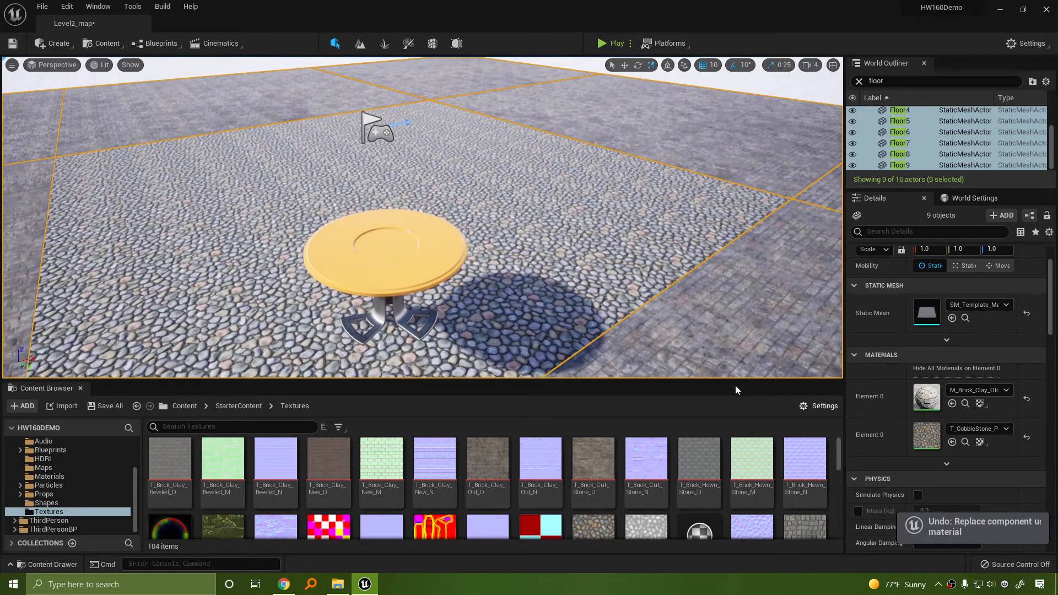
{"action": "mouse_move", "coordinate": [710, 122]}
{"action": "right_mouse_down"}
{"action": "mouse_move", "coordinate": [733, 120]}
{"action": "mouse_move", "coordinate": [710, 122]}
{"action": "right_mouse_up"}
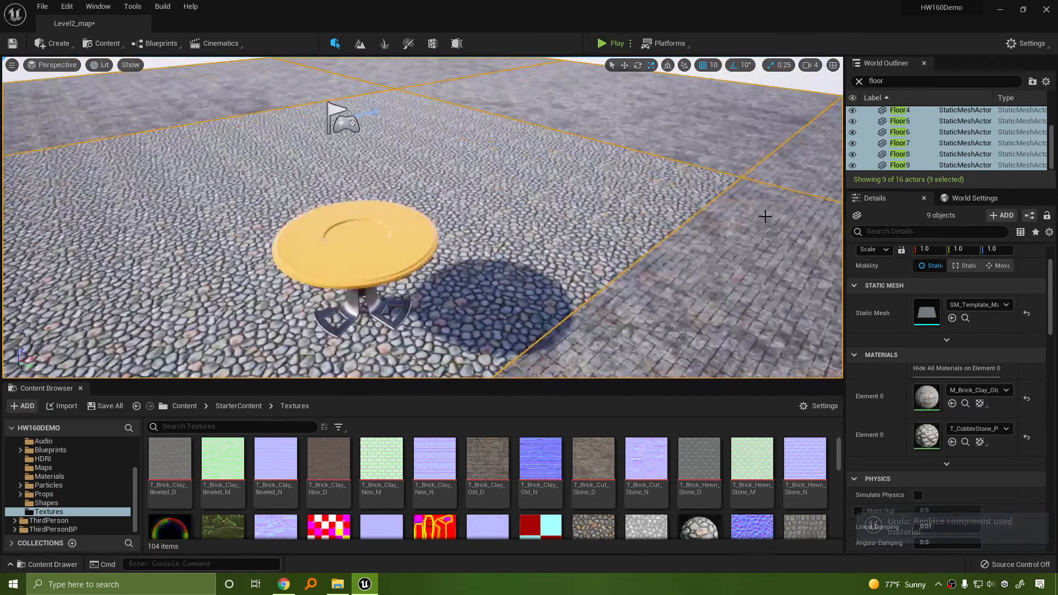
{"action": "right_click_drag", "start_coordinate": [765, 217], "coordinate": [718, 224]}
{"action": "key", "text": "ctrl+z"}
Step: Select the floor piece under the table and look through the starter-content textures for a suitable surface
{"action": "left_click", "coordinate": [723, 254]}
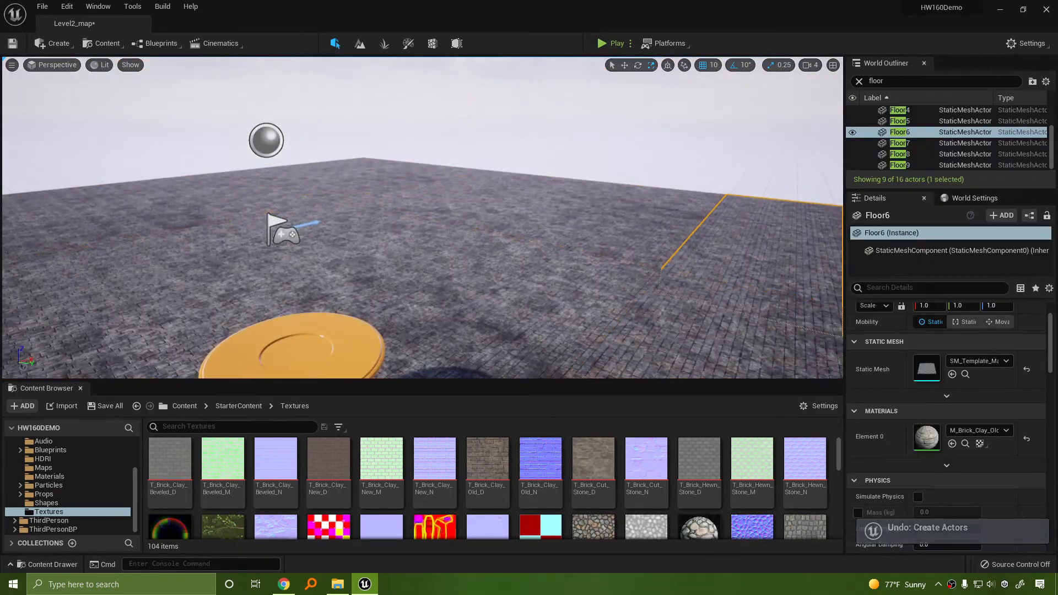
{"action": "left_click", "coordinate": [667, 350]}
{"action": "mouse_move", "coordinate": [667, 349]}
{"action": "right_mouse_down"}
{"action": "mouse_move", "coordinate": [642, 372]}
{"action": "mouse_move", "coordinate": [667, 349]}
{"action": "right_mouse_up"}
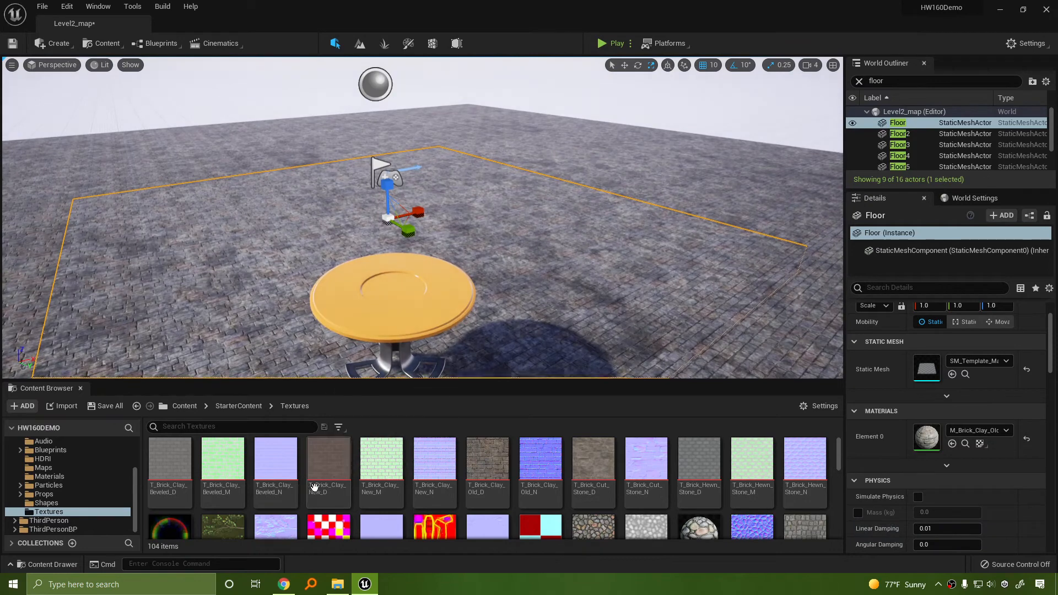
{"action": "scroll", "coordinate": [743, 460], "scroll_direction": "down", "scroll_amount": 5}
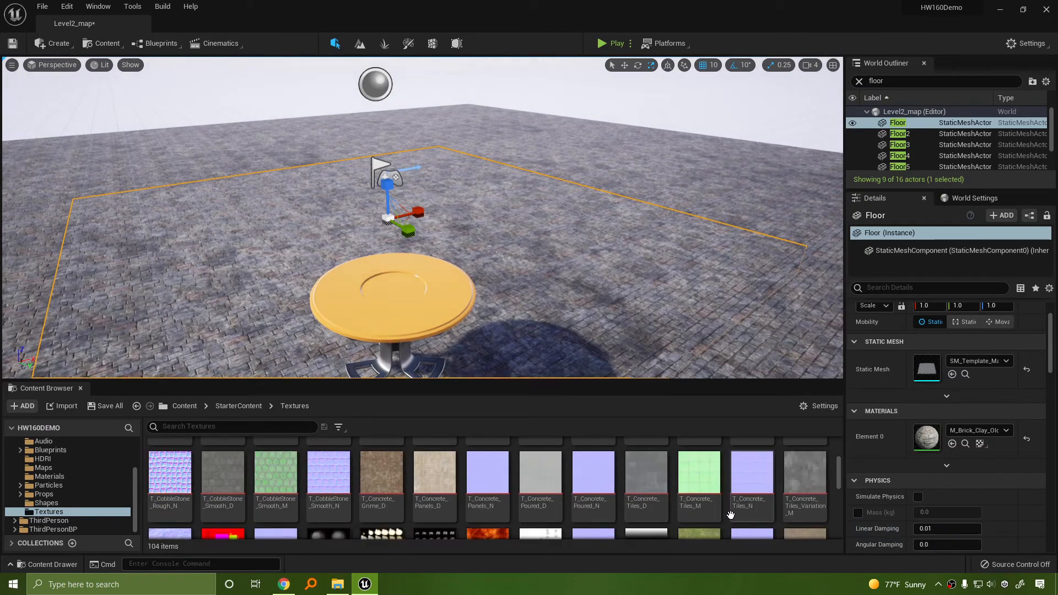
{"action": "scroll", "coordinate": [730, 514], "scroll_direction": "up", "scroll_amount": 3}
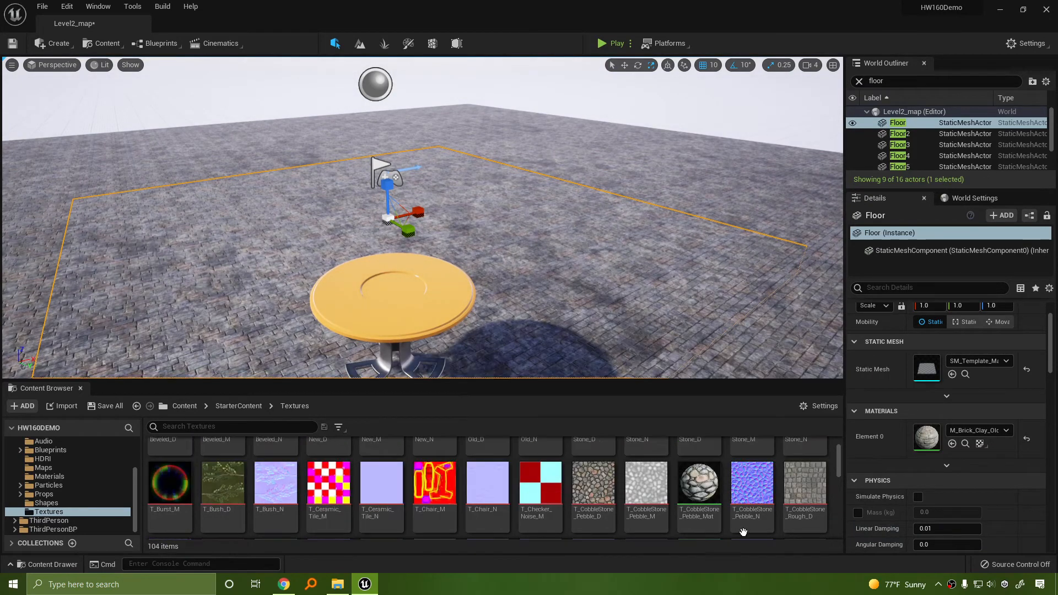
{"action": "scroll", "coordinate": [726, 520], "scroll_direction": "up", "scroll_amount": 2}
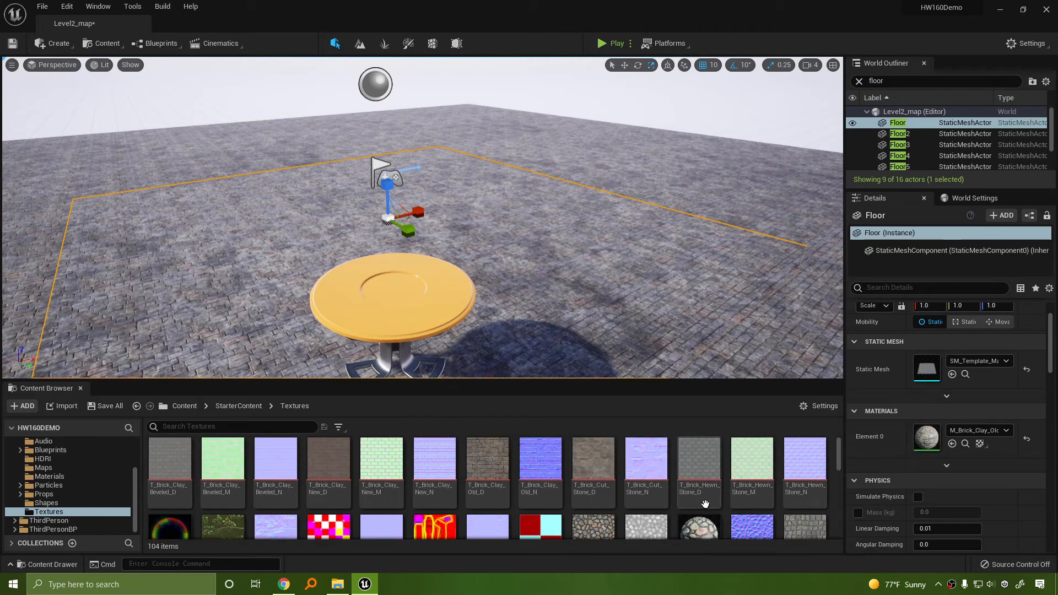
{"action": "mouse_move", "coordinate": [594, 469]}
{"action": "left_mouse_down"}
{"action": "mouse_move", "coordinate": [934, 438]}
{"action": "mouse_move", "coordinate": [590, 468]}
{"action": "mouse_move", "coordinate": [583, 413]}
{"action": "mouse_move", "coordinate": [625, 490]}
{"action": "mouse_move", "coordinate": [597, 479]}
{"action": "left_mouse_up"}
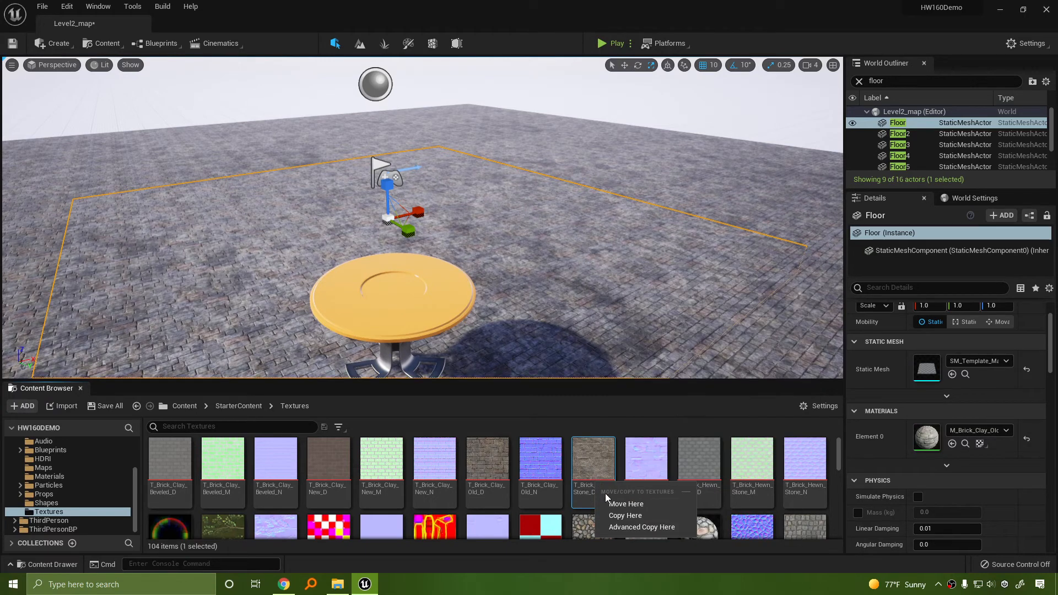
{"action": "scroll", "coordinate": [716, 502], "scroll_direction": "down", "scroll_amount": 3}
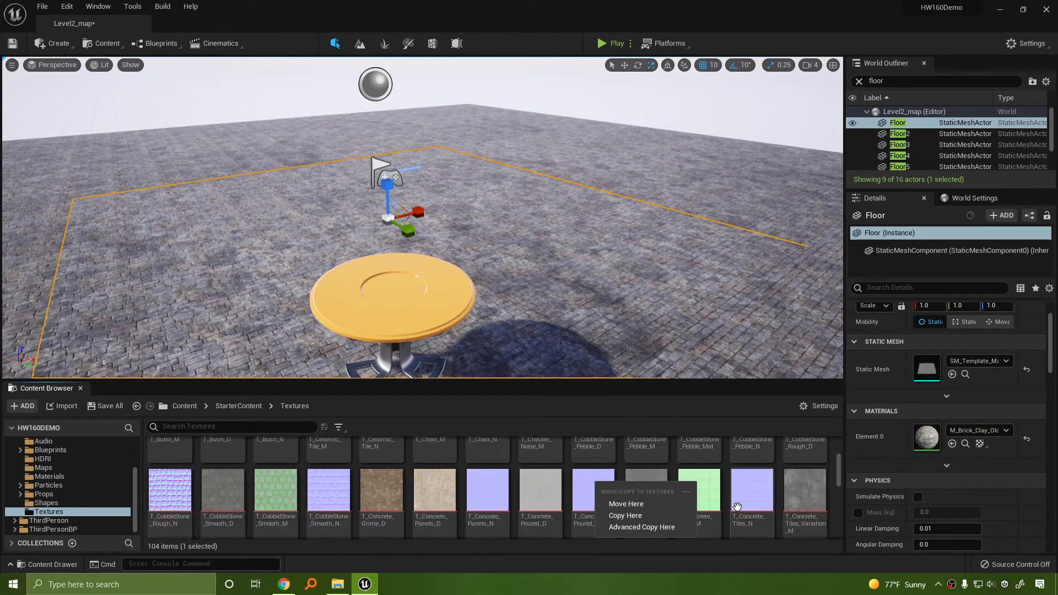
{"action": "scroll", "coordinate": [496, 497], "scroll_direction": "up", "scroll_amount": 2}
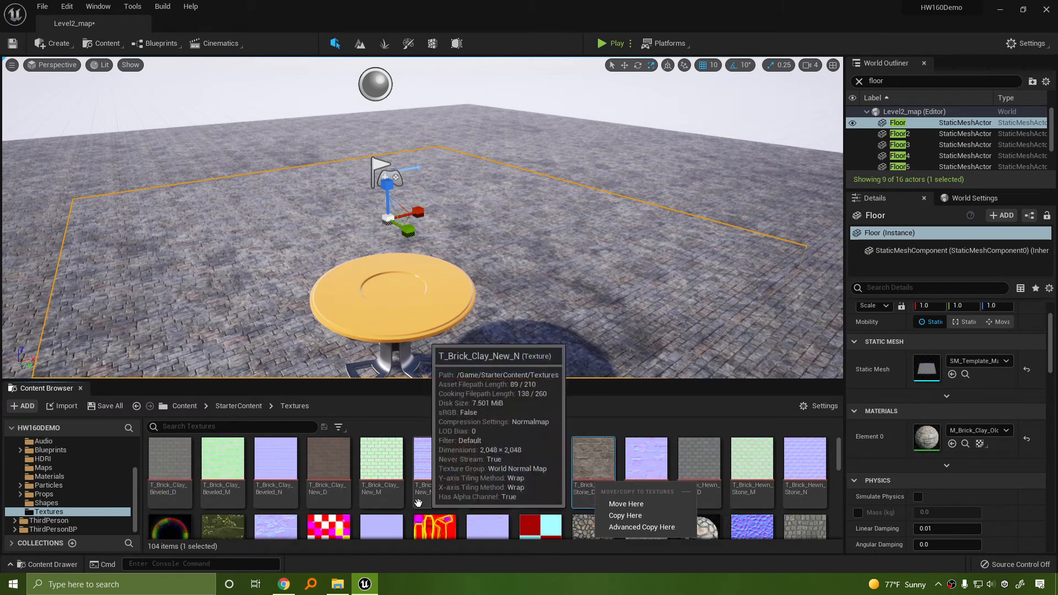
{"action": "scroll", "coordinate": [418, 502], "scroll_direction": "down", "scroll_amount": 5}
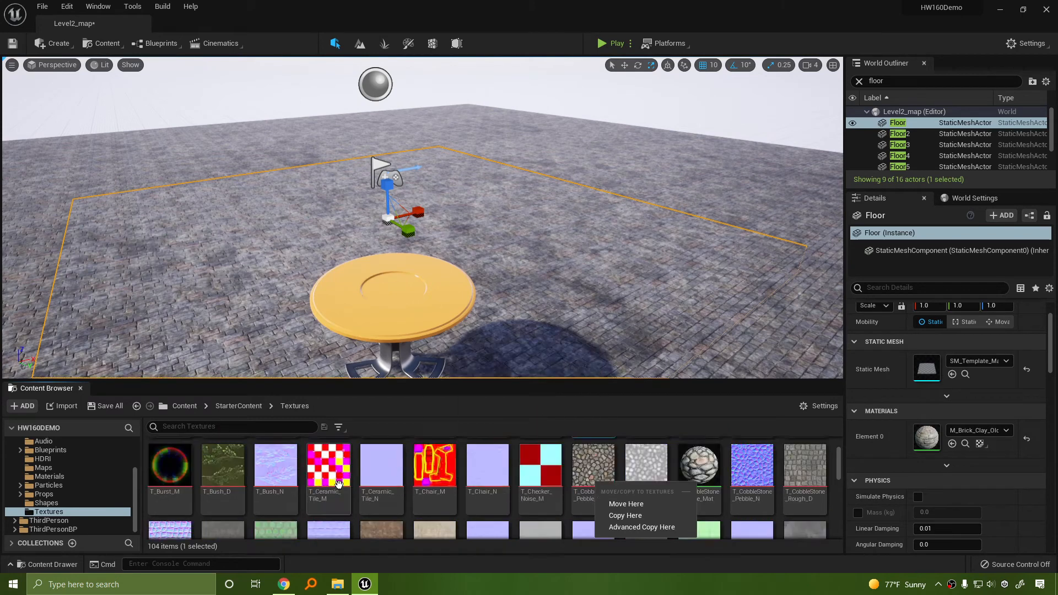
Step: Apply the M_Ground_Moss material from the starter-content Materials folder to the floor piece under the table
{"action": "left_click", "coordinate": [985, 433]}
{"action": "left_click", "coordinate": [985, 433]}
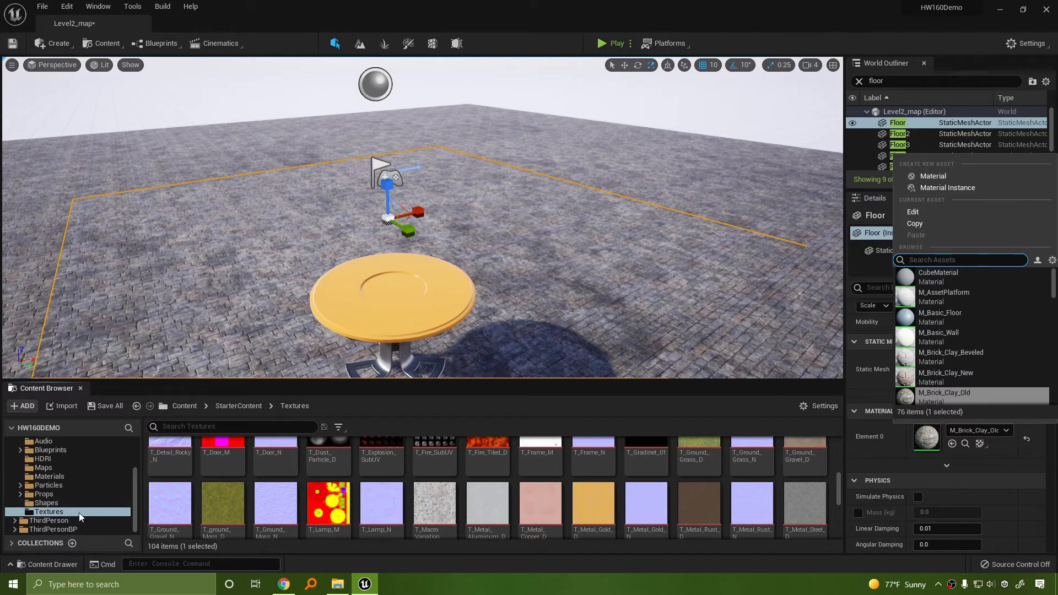
{"action": "left_click", "coordinate": [55, 476]}
{"action": "left_click", "coordinate": [55, 476]}
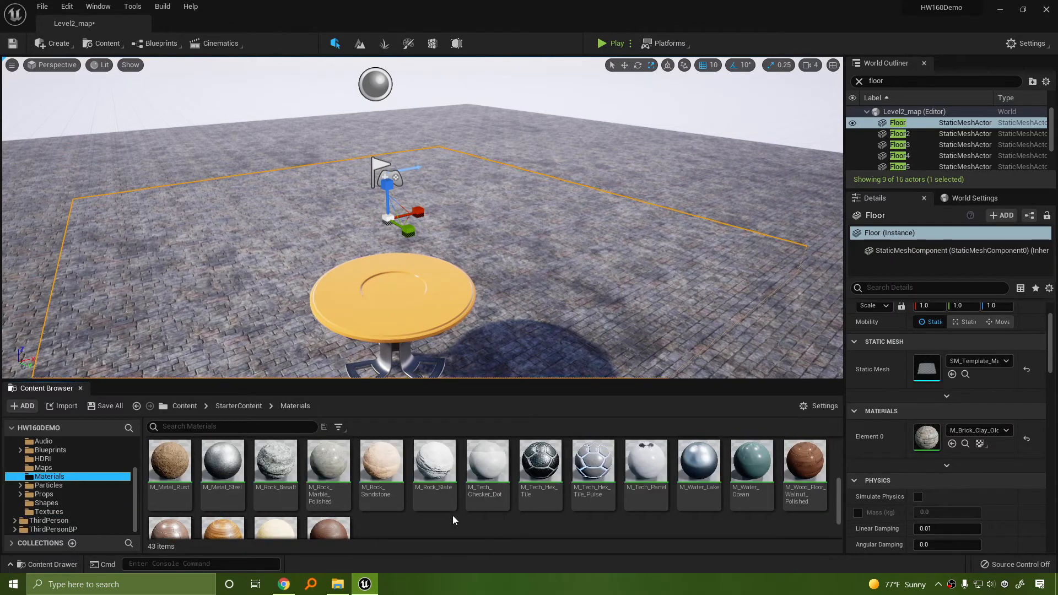
{"action": "scroll", "coordinate": [452, 515], "scroll_direction": "up", "scroll_amount": 4}
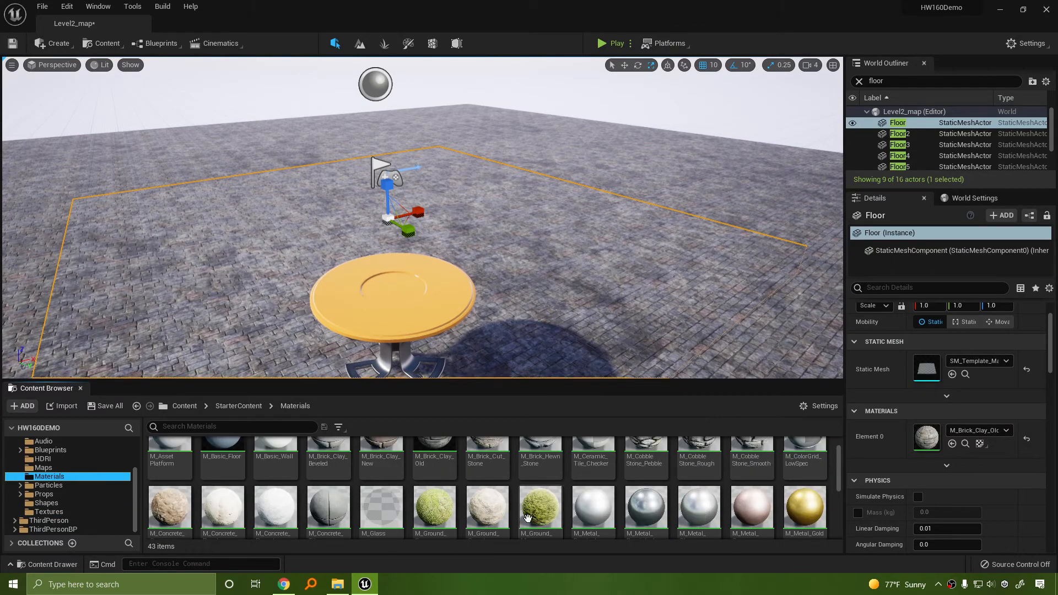
{"action": "left_click_drag", "start_coordinate": [527, 518], "coordinate": [629, 286]}
{"action": "right_click_drag", "start_coordinate": [628, 286], "coordinate": [557, 283]}
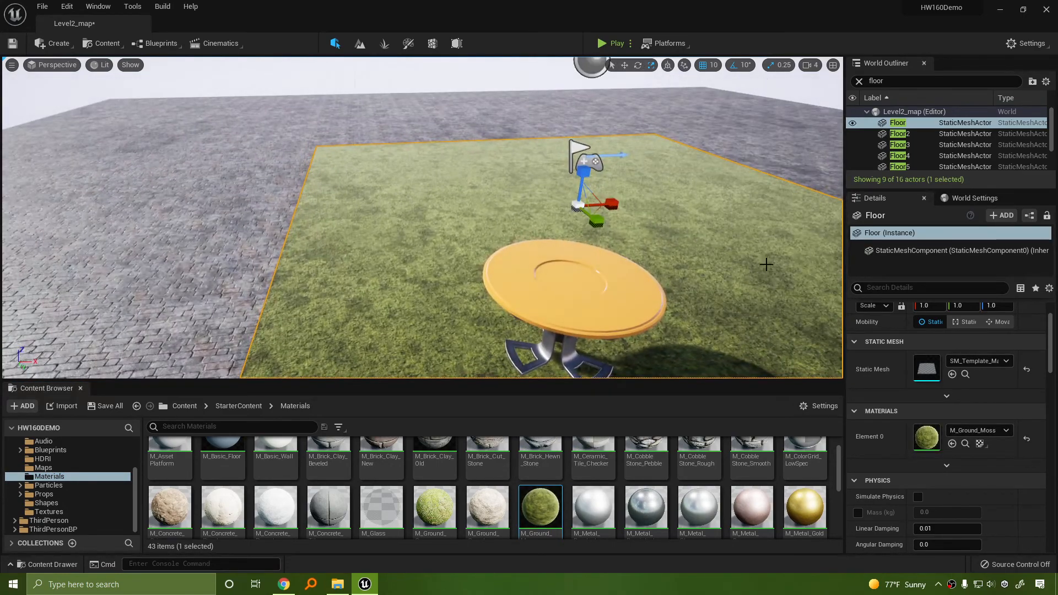
{"action": "right_click_drag", "start_coordinate": [766, 265], "coordinate": [788, 265]}
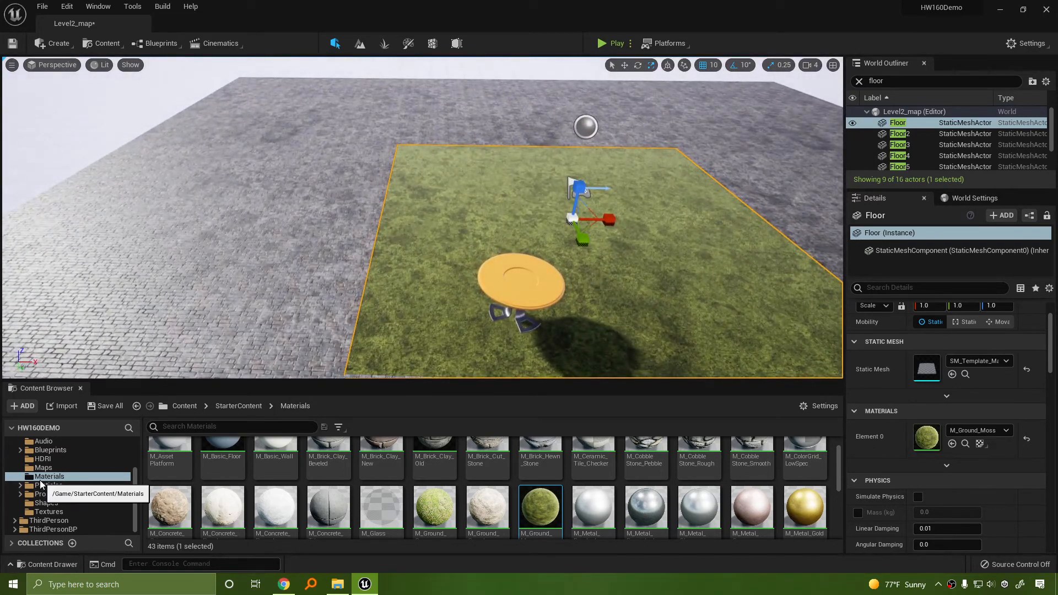
Step: Compare the assets in the starter-content Textures folder with those in the Materials folder
{"action": "left_click", "coordinate": [50, 512]}
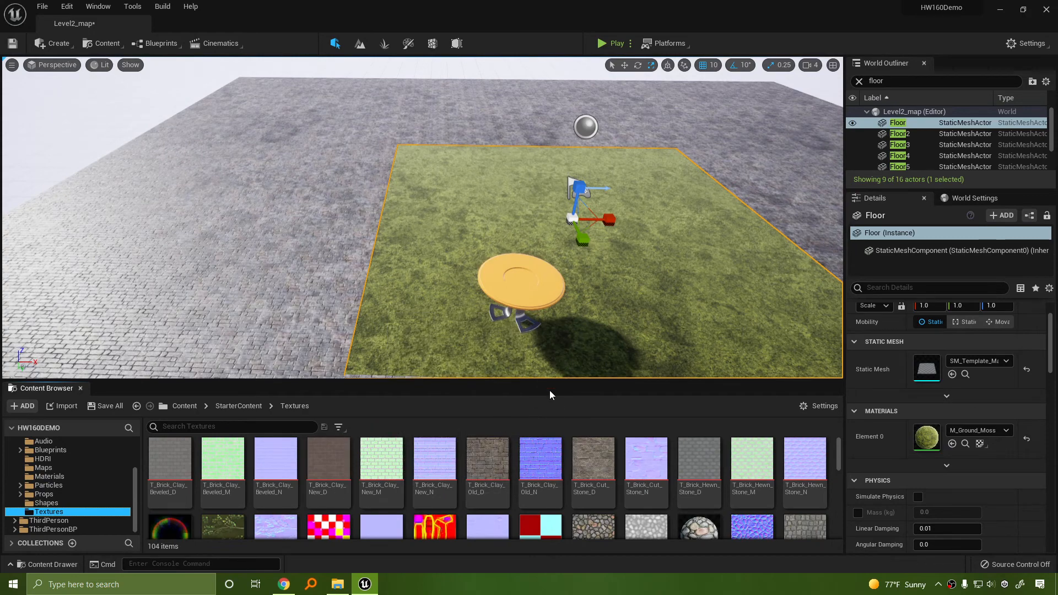
{"action": "left_click", "coordinate": [50, 477]}
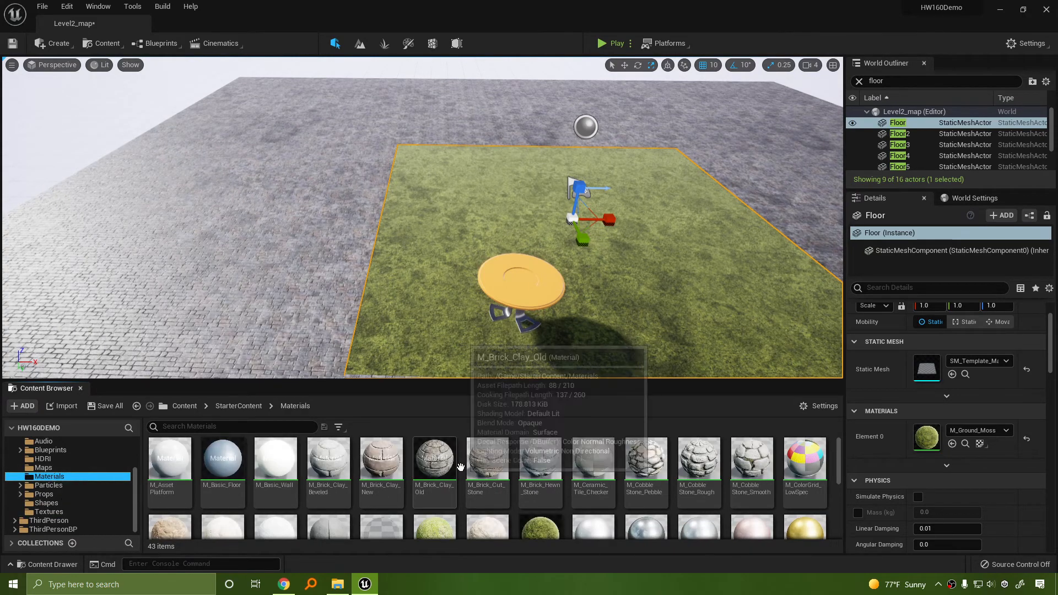
{"action": "scroll", "coordinate": [486, 300], "scroll_direction": "down", "scroll_amount": 5}
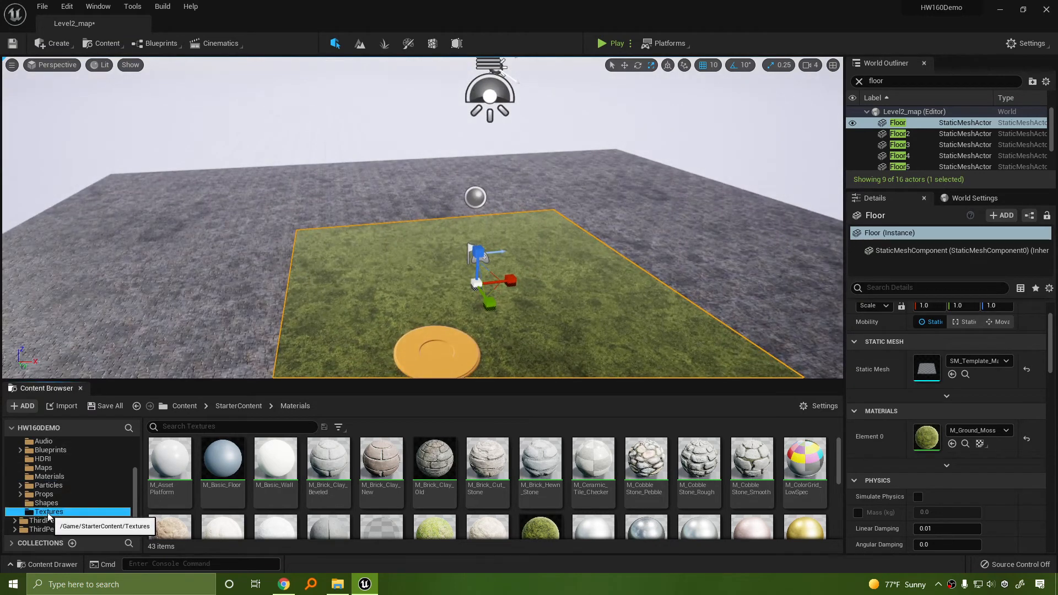
Step: Apply the T_Brick_Clay_Old_D texture to the floor piece under the table and view the floor from several angles
{"action": "left_click", "coordinate": [48, 513]}
{"action": "left_click_drag", "start_coordinate": [487, 462], "coordinate": [554, 306]}
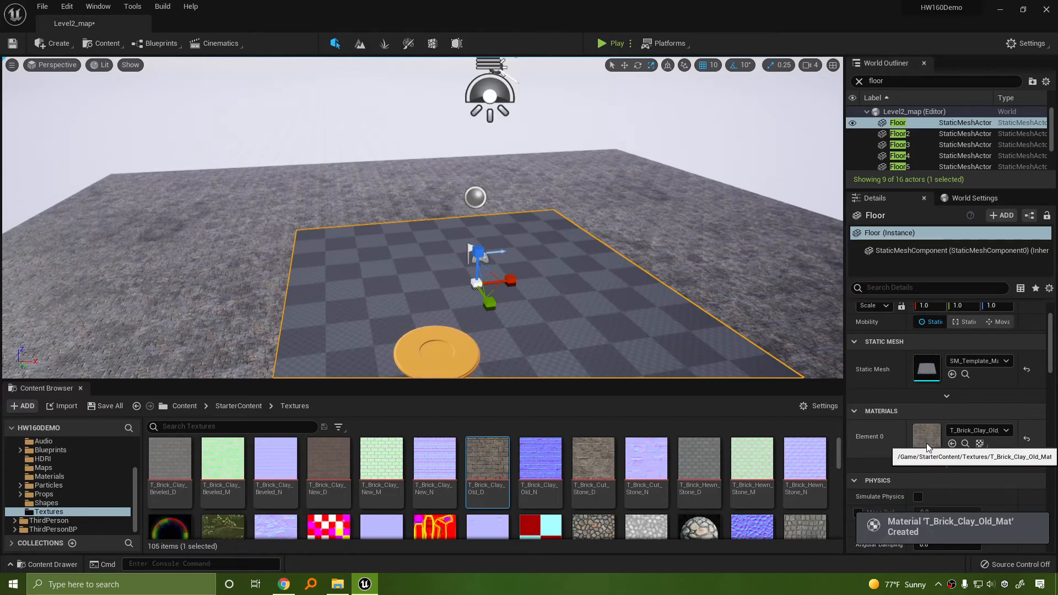
{"action": "right_click_drag", "start_coordinate": [569, 292], "coordinate": [529, 322]}
{"action": "key", "text": "w"}
{"action": "key", "text": "s"}
{"action": "key", "text": "s"}
{"action": "key", "text": "w"}
{"action": "key", "text": "w"}
{"action": "key", "text": "s"}
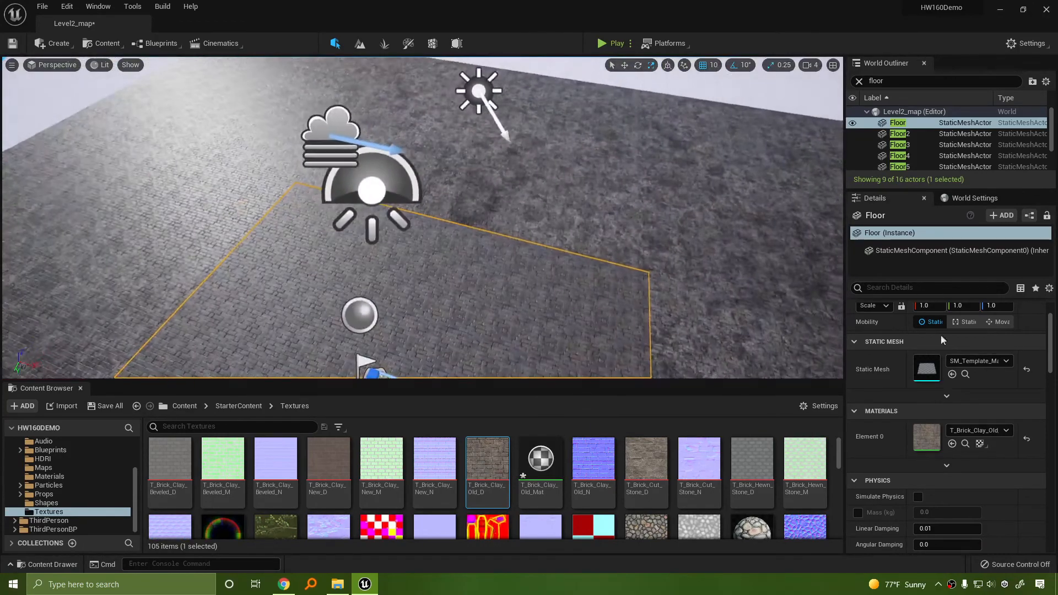
Step: Open the selected floor's Element 0 material in the Material Editor, examine its texture sample nodes and connections, and close the editor
{"action": "double_click", "coordinate": [926, 441]}
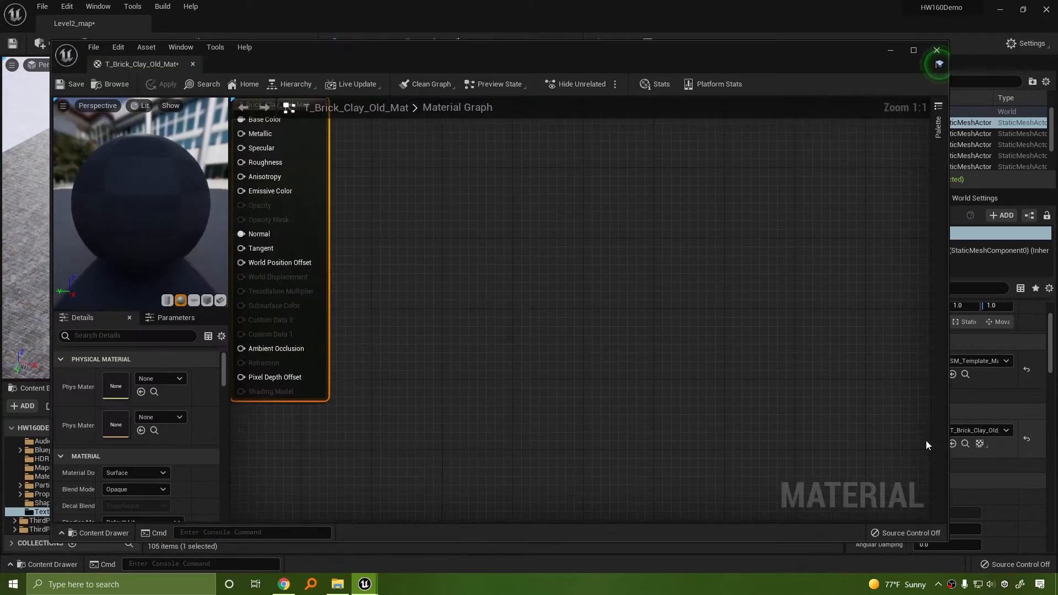
{"action": "scroll", "coordinate": [381, 313], "scroll_direction": "down", "scroll_amount": 3}
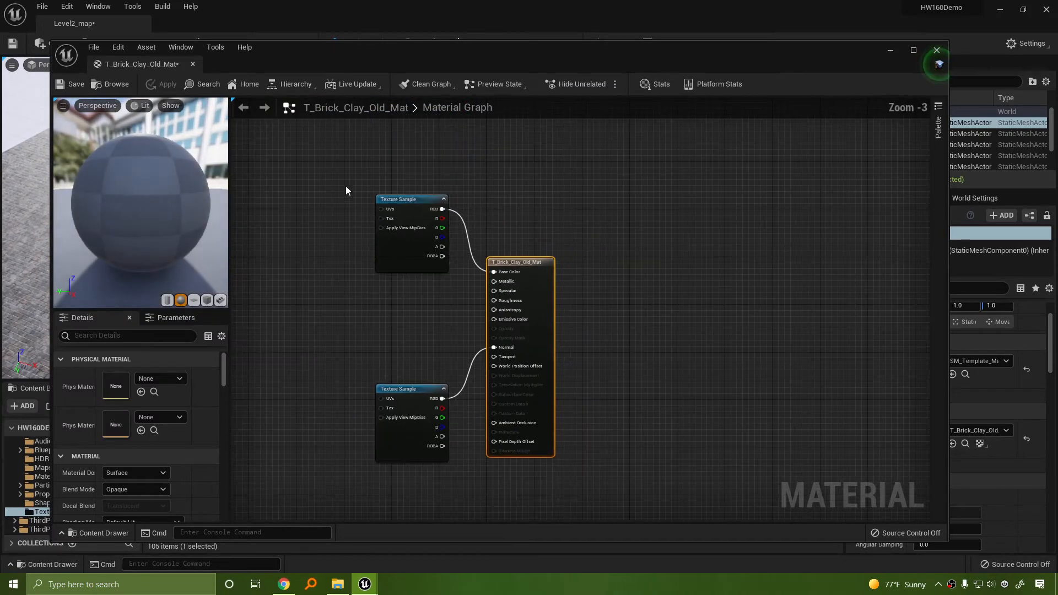
{"action": "left_click_drag", "start_coordinate": [346, 185], "coordinate": [584, 498]}
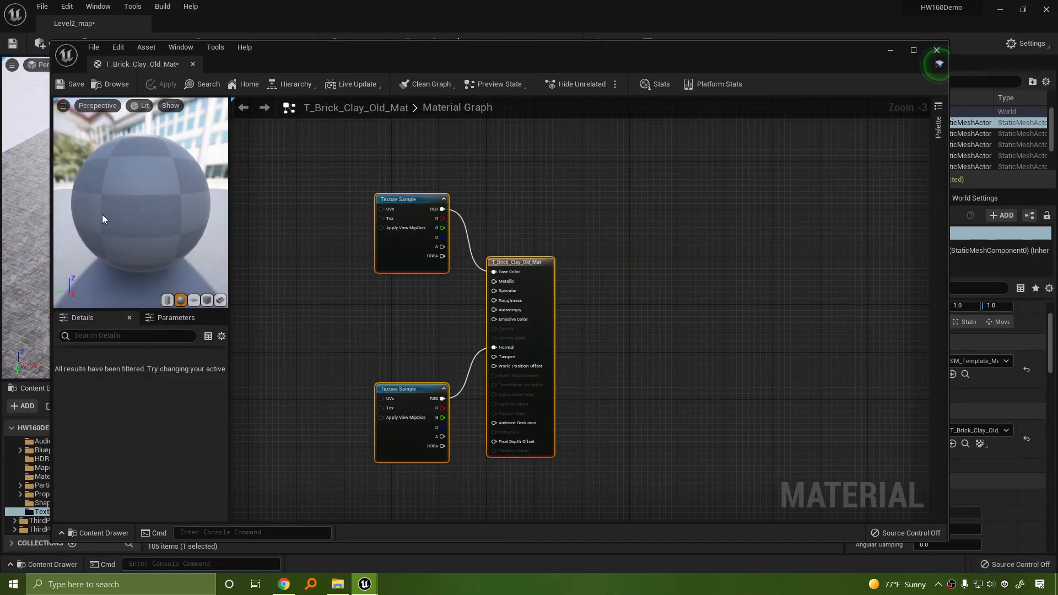
{"action": "left_click_drag", "start_coordinate": [330, 166], "coordinate": [597, 392]}
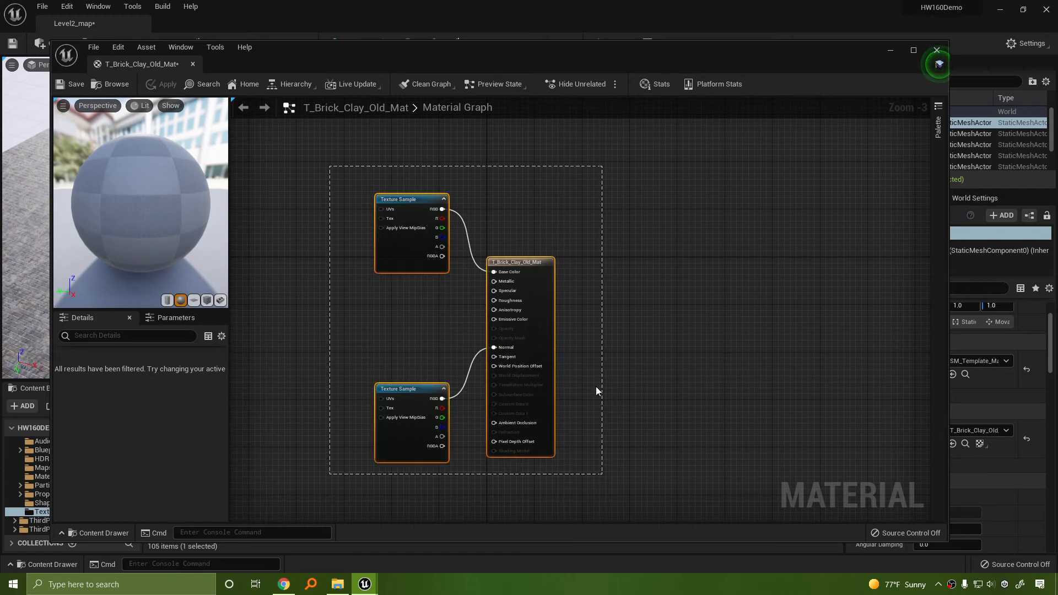
{"action": "left_click", "coordinate": [935, 50]}
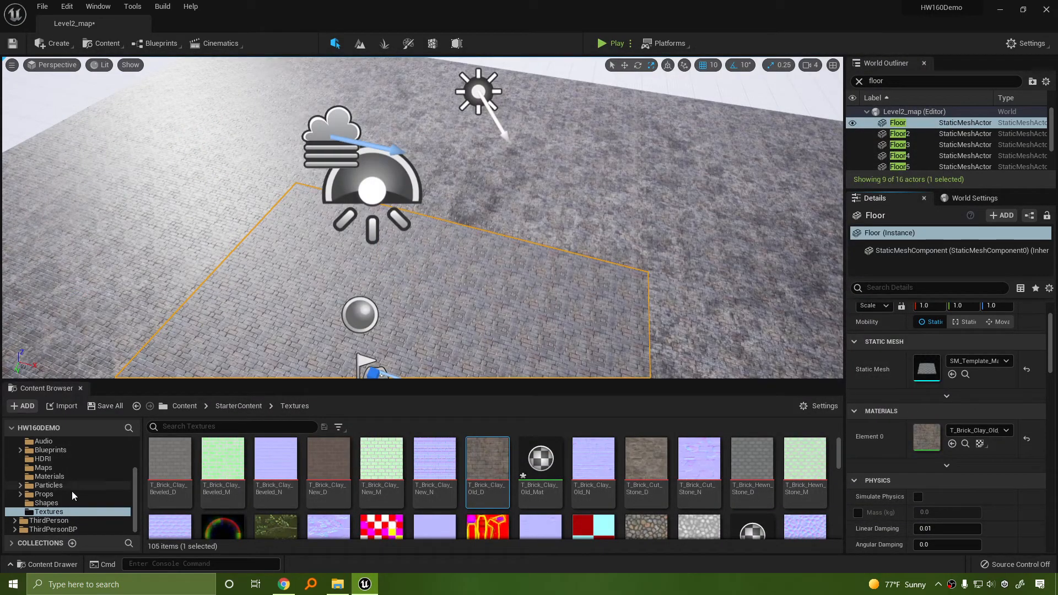
Step: Apply the M_CobbleStone_Smooth material from the Materials folder to the floor piece under the table
{"action": "left_click", "coordinate": [58, 478]}
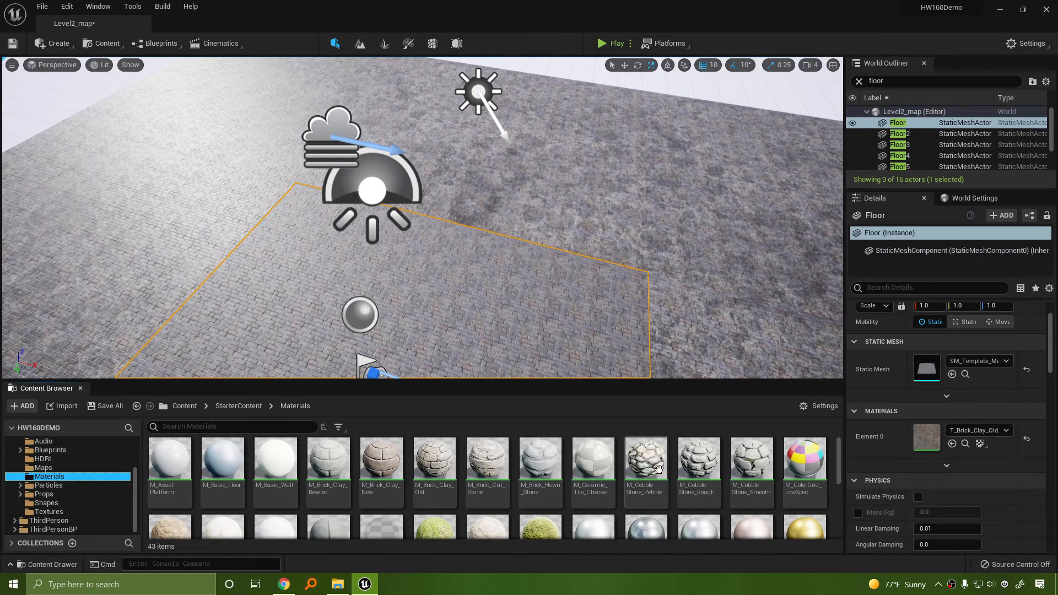
{"action": "left_click_drag", "start_coordinate": [752, 459], "coordinate": [542, 315]}
{"action": "right_click_drag", "start_coordinate": [542, 315], "coordinate": [532, 276]}
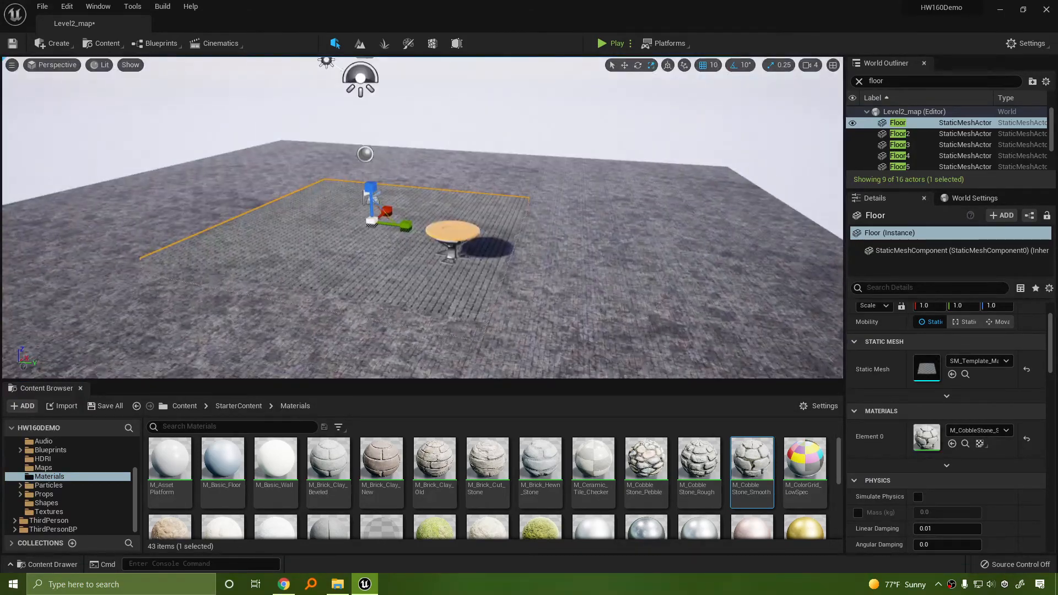
Step: Select the Floor6 and Floor3 pieces together, try applying M_CobbleStone_Smooth to them in the viewport, and undo it
{"action": "left_click", "coordinate": [633, 274]}
{"action": "left_click", "coordinate": [685, 183], "text": "ctrl"}
{"action": "left_click_drag", "start_coordinate": [755, 466], "coordinate": [689, 306]}
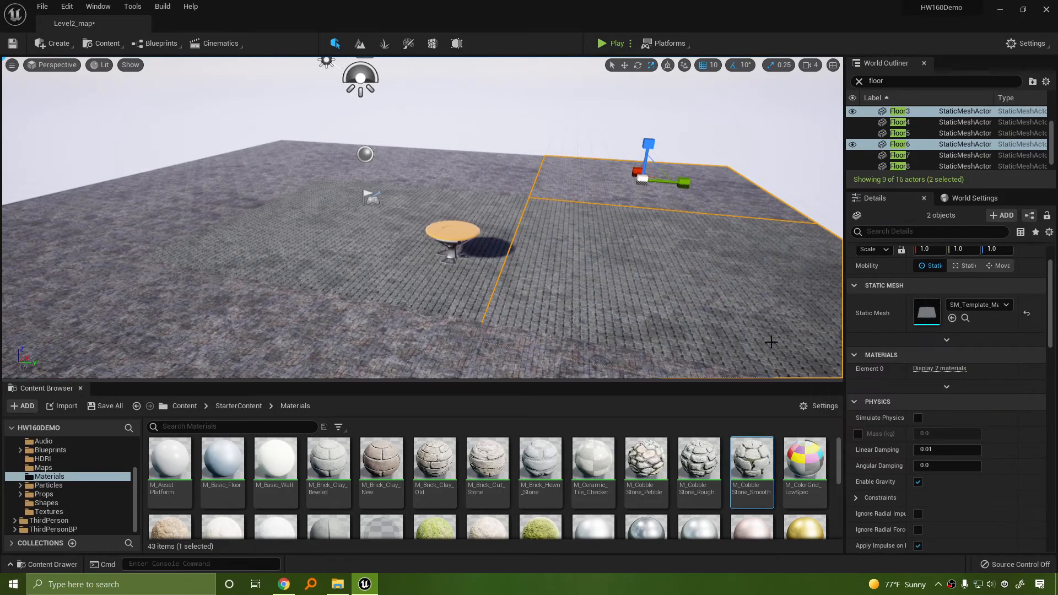
{"action": "key", "text": "ctrl+z"}
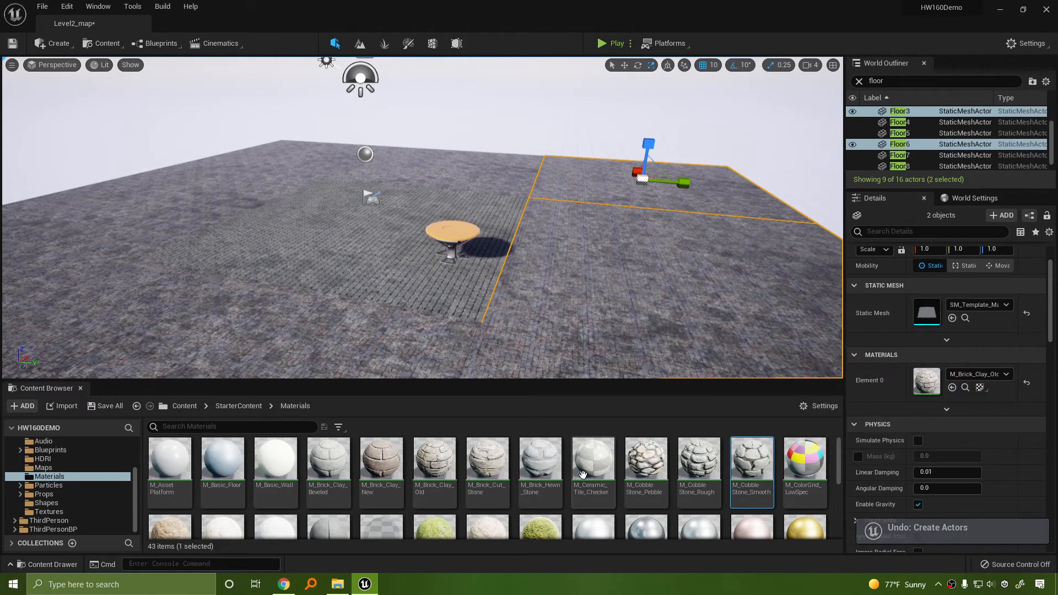
Step: Assign M_Brick_Clay_New to the Element 0 material of the two selected floor pieces and check both in the viewport
{"action": "left_click_drag", "start_coordinate": [400, 472], "coordinate": [929, 383]}
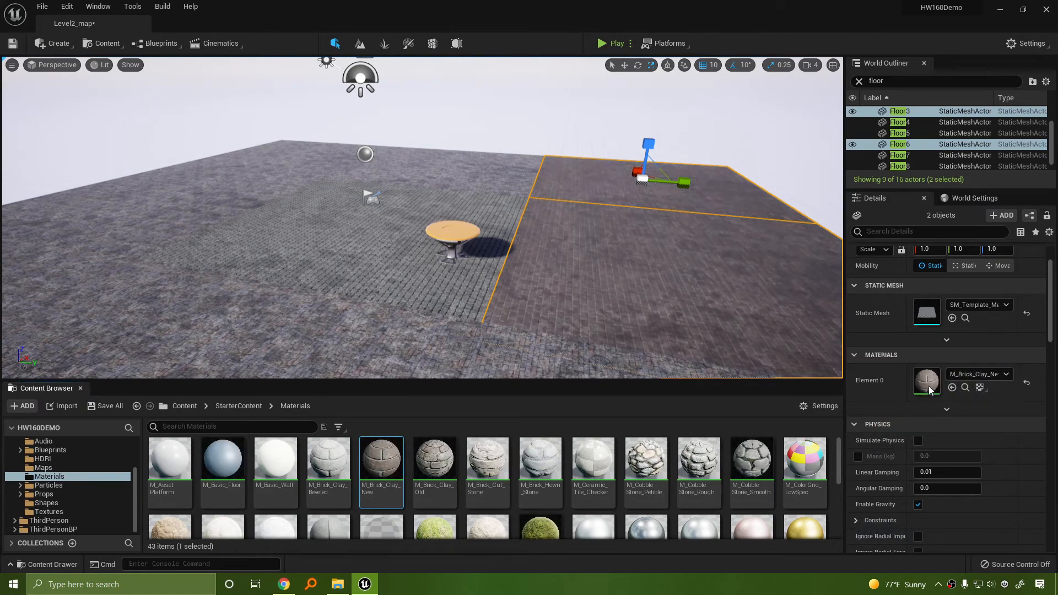
{"action": "right_click_drag", "start_coordinate": [551, 237], "coordinate": [397, 276]}
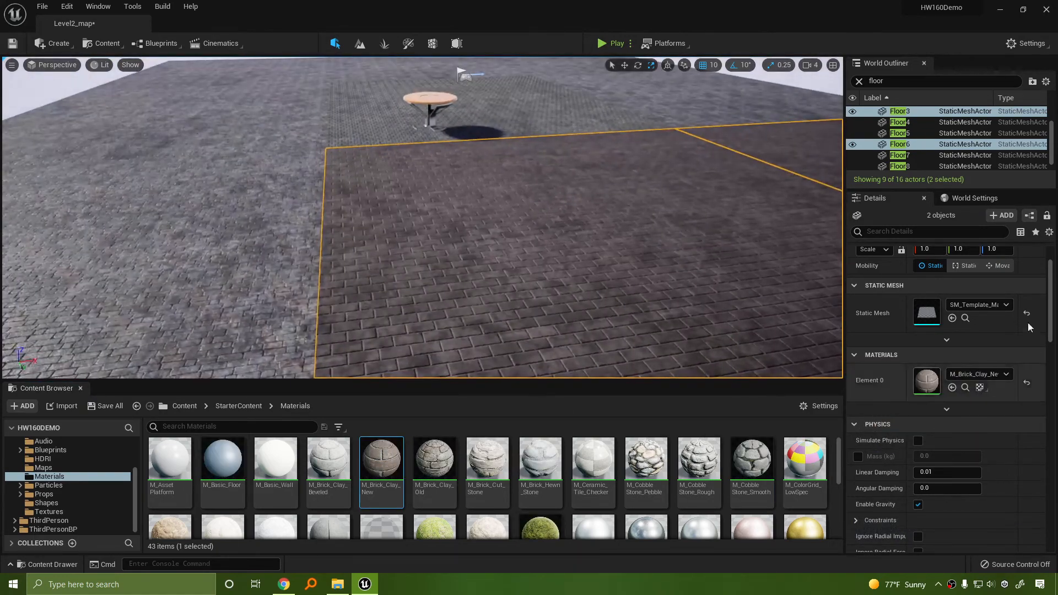
{"action": "right_click_drag", "start_coordinate": [579, 240], "coordinate": [623, 170]}
{"action": "left_click", "coordinate": [578, 230]}
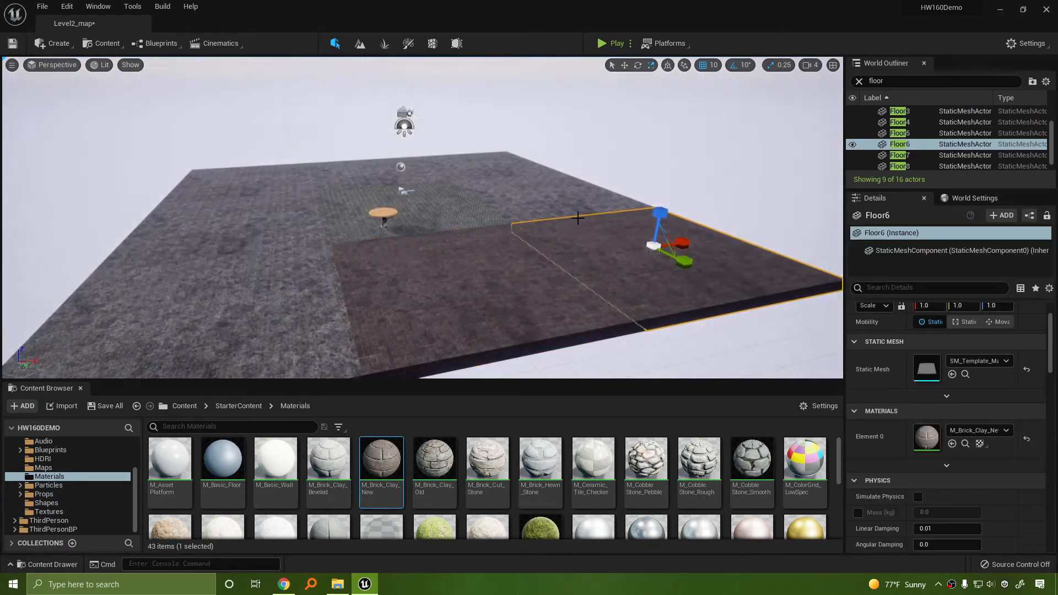
{"action": "right_click_drag", "start_coordinate": [578, 218], "coordinate": [323, 374]}
Step: Place a Wall_Door_400x300 from the starter-content Architecture folder on the cobblestone floor near the table and rotate it about its vertical axis
{"action": "scroll", "coordinate": [99, 477], "scroll_direction": "up", "scroll_amount": 2}
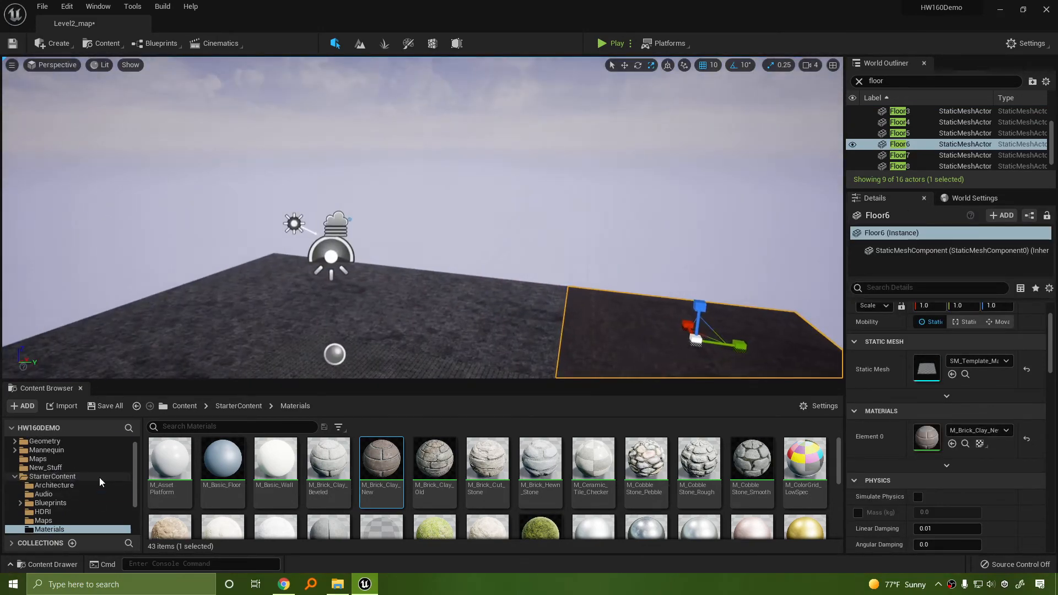
{"action": "left_click", "coordinate": [54, 486]}
{"action": "right_click_drag", "start_coordinate": [583, 287], "coordinate": [606, 270]}
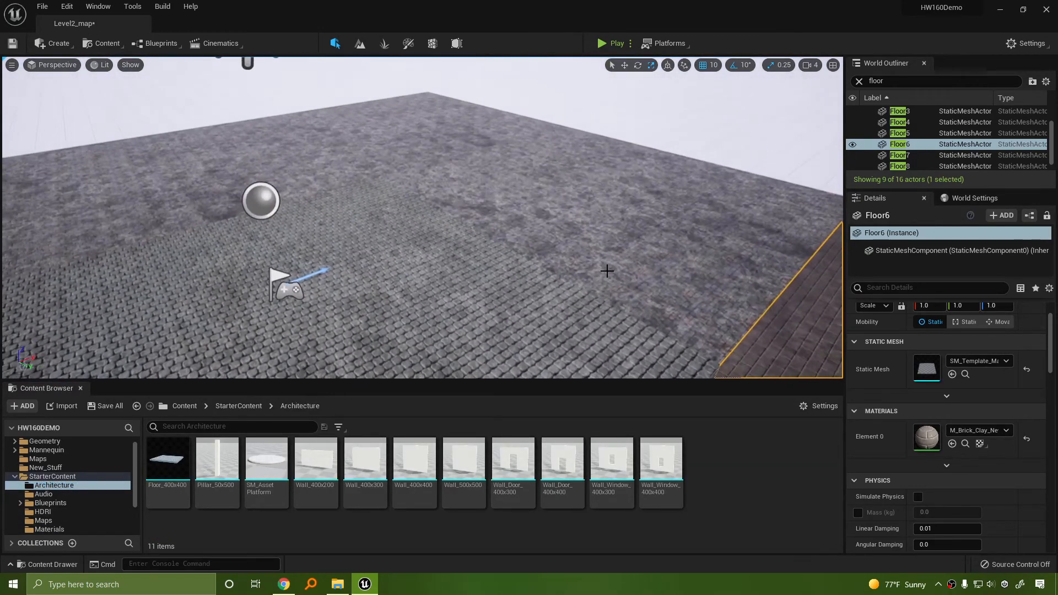
{"action": "left_click_drag", "start_coordinate": [509, 461], "coordinate": [521, 331]}
{"action": "right_click_drag", "start_coordinate": [521, 331], "coordinate": [575, 338]}
{"action": "key", "text": "e"}
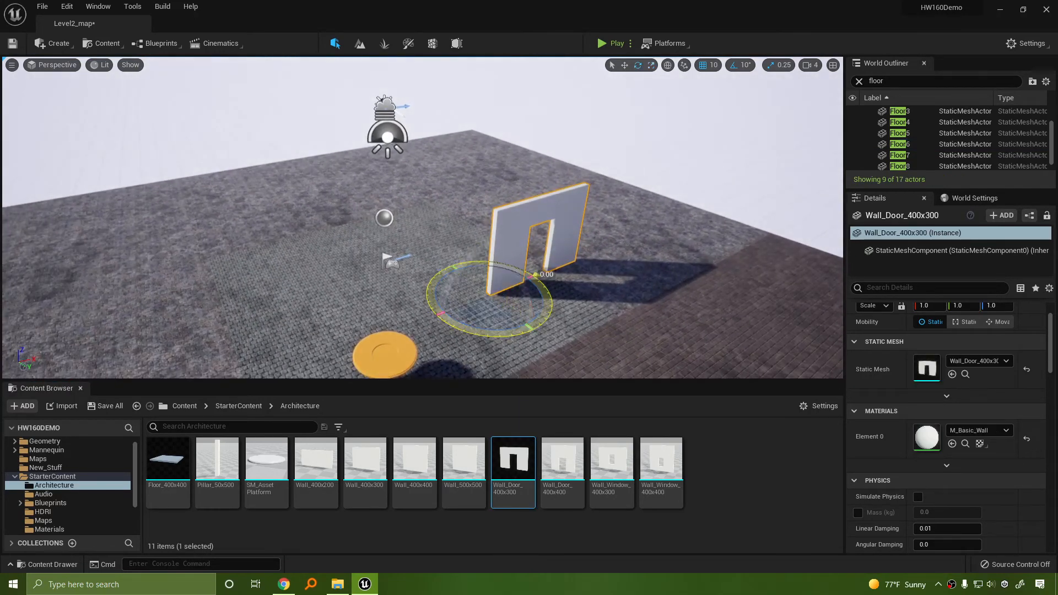
{"action": "left_click_drag", "start_coordinate": [499, 333], "coordinate": [613, 428]}
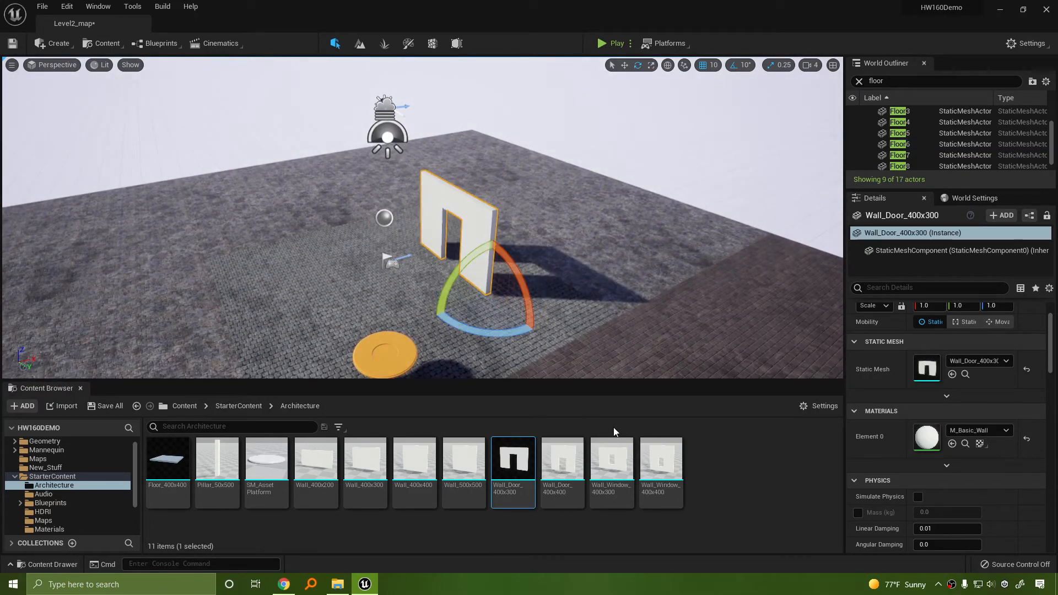
Step: Place a Wall_Window_400x300 from the Architecture folder beyond the door wall and rotate it about its vertical axis to run parallel to it
{"action": "key", "text": "f"}
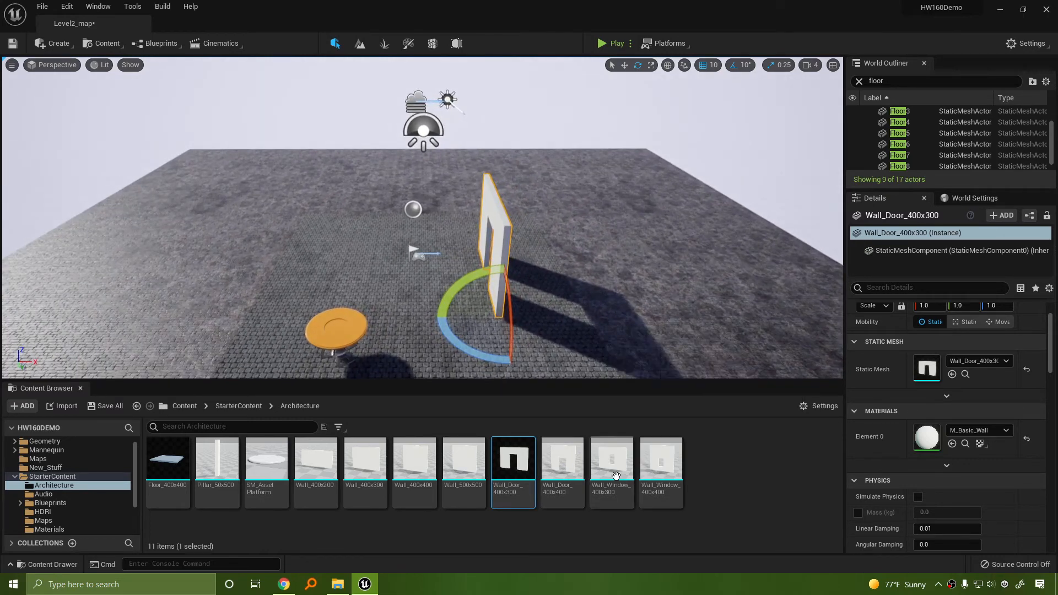
{"action": "left_click_drag", "start_coordinate": [616, 475], "coordinate": [612, 276]}
{"action": "left_click_drag", "start_coordinate": [633, 311], "coordinate": [441, 243]}
{"action": "left_click_drag", "start_coordinate": [635, 327], "coordinate": [597, 389], "text": "alt"}
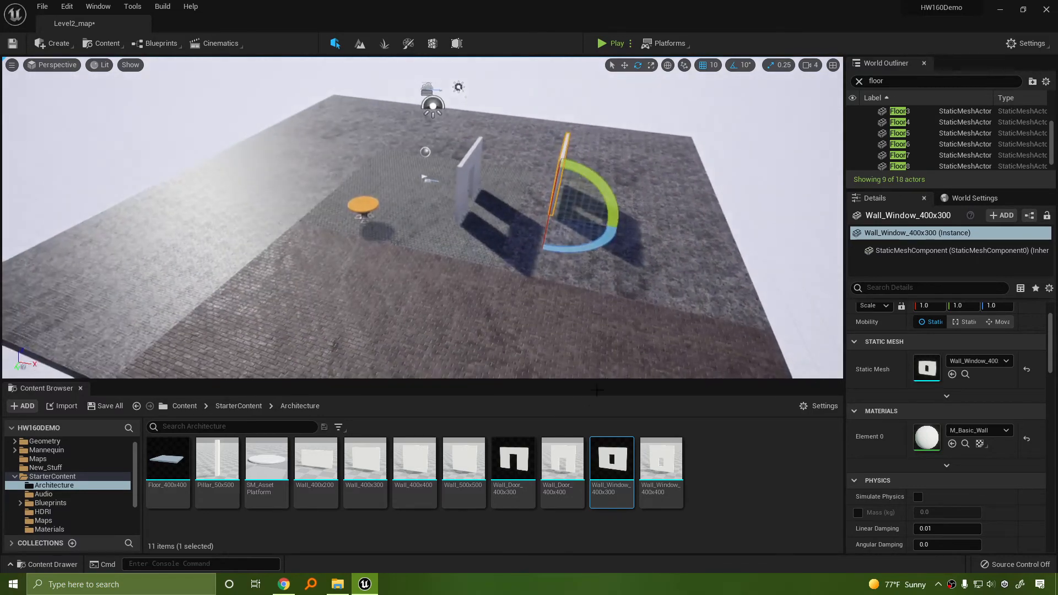
Step: Place a Wall_400x300 in front of the door and window walls and a Floor_400x400 beside it
{"action": "left_click_drag", "start_coordinate": [364, 460], "coordinate": [424, 270]}
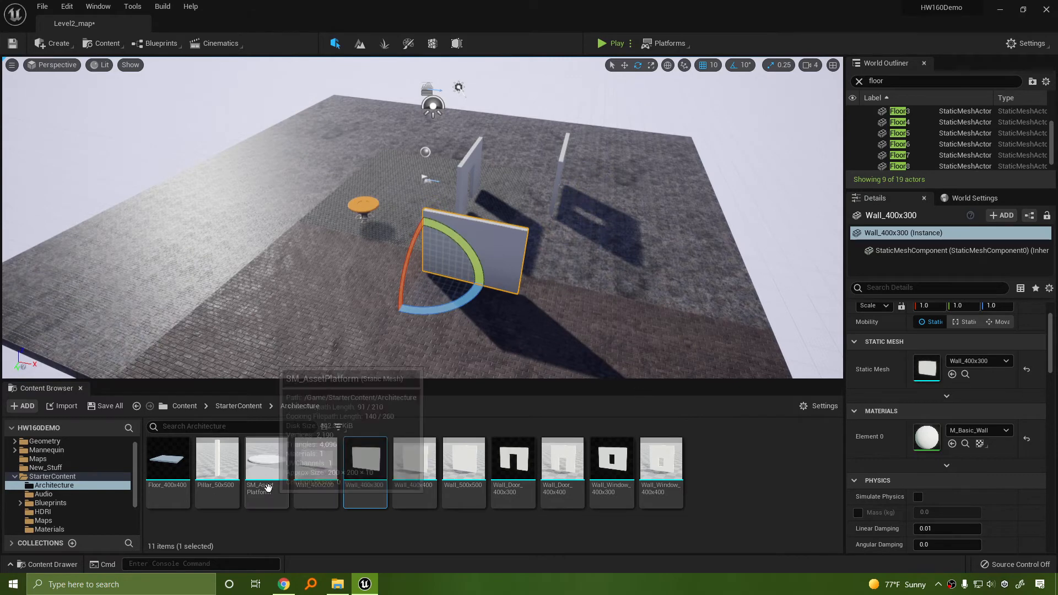
{"action": "left_click_drag", "start_coordinate": [167, 460], "coordinate": [621, 219]}
{"action": "key", "text": "w"}
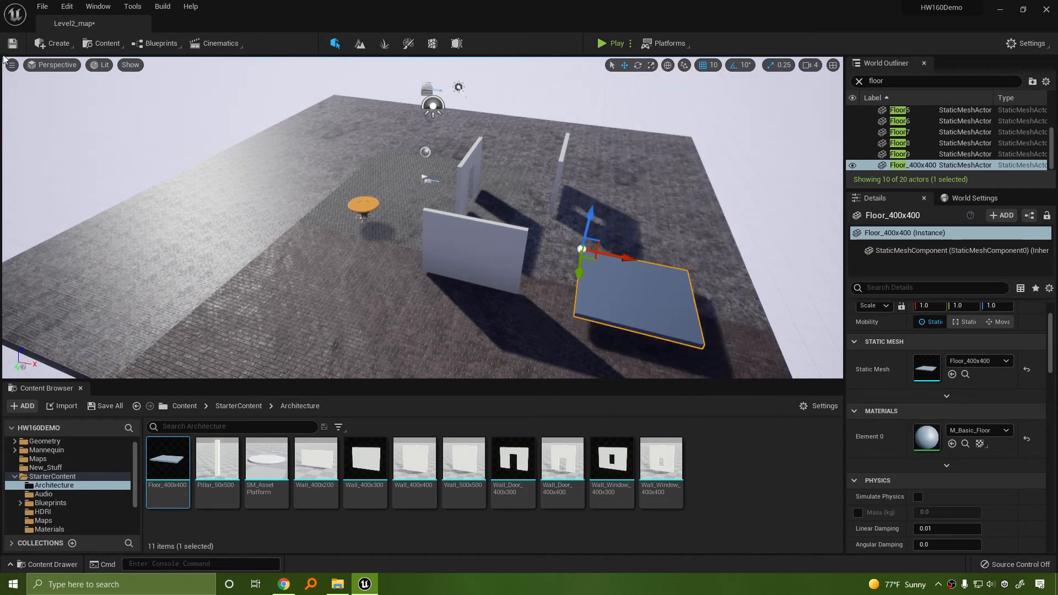
Step: Clear the World Outliner's floor search and select the door wall in the Top view
{"action": "left_click", "coordinate": [58, 69]}
{"action": "left_click", "coordinate": [94, 107]}
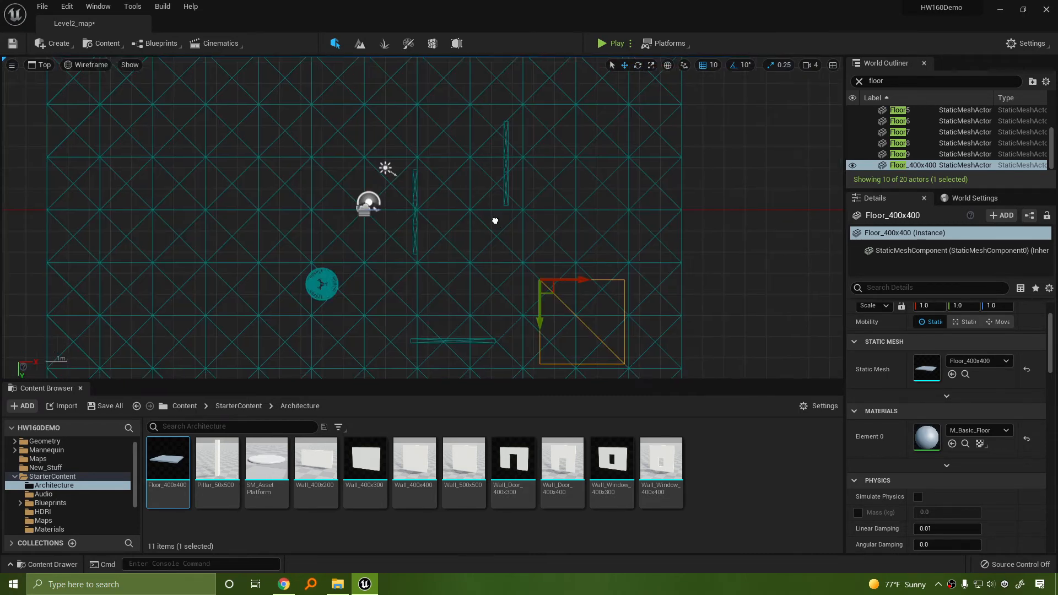
{"action": "right_click_drag", "start_coordinate": [471, 179], "coordinate": [501, 171]}
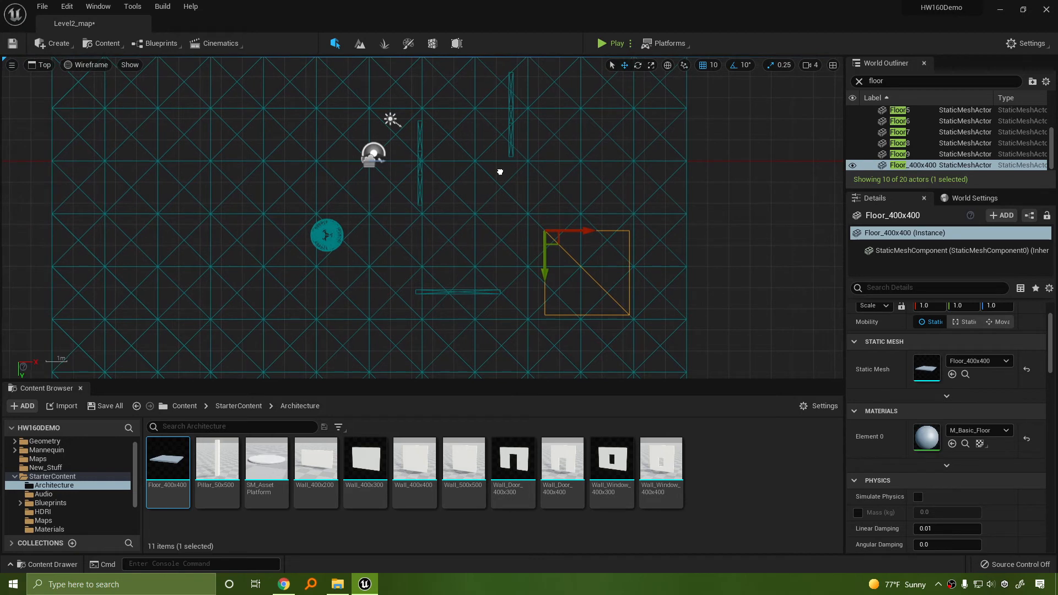
{"action": "left_click", "coordinate": [417, 166]}
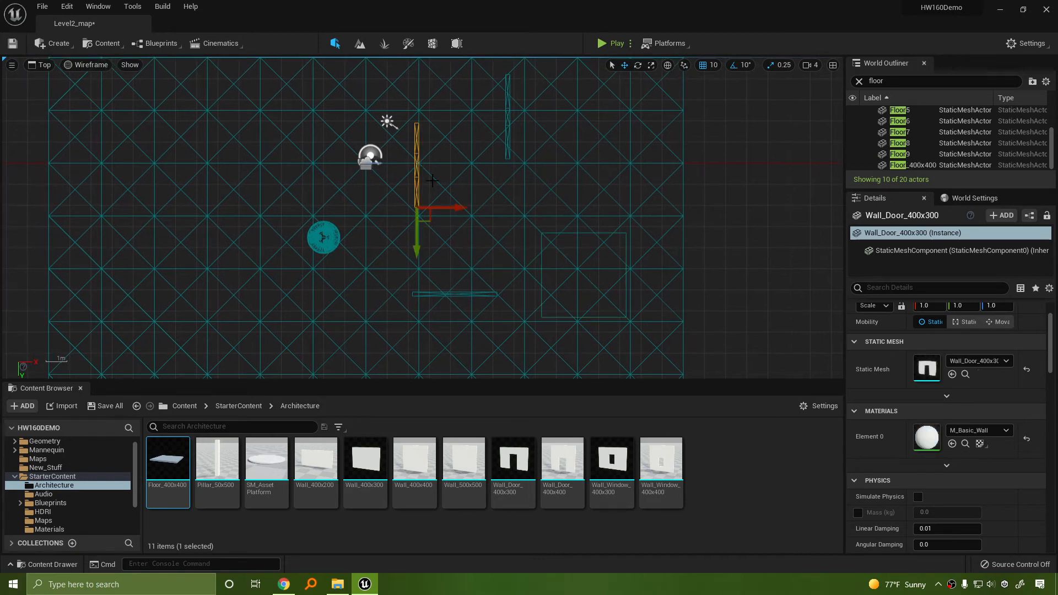
{"action": "left_click", "coordinate": [739, 203]}
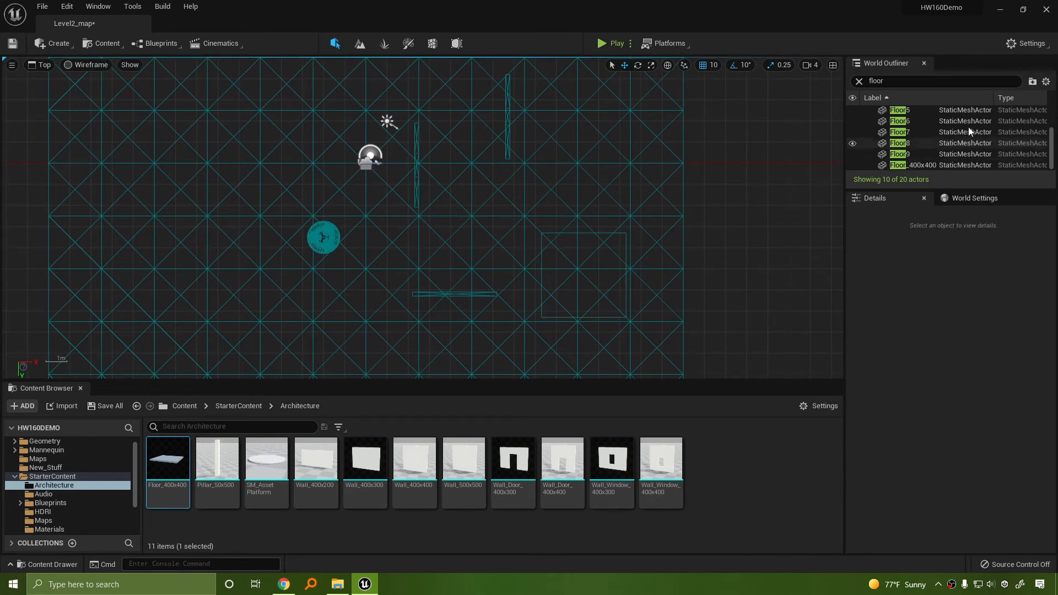
{"action": "left_click", "coordinate": [858, 82]}
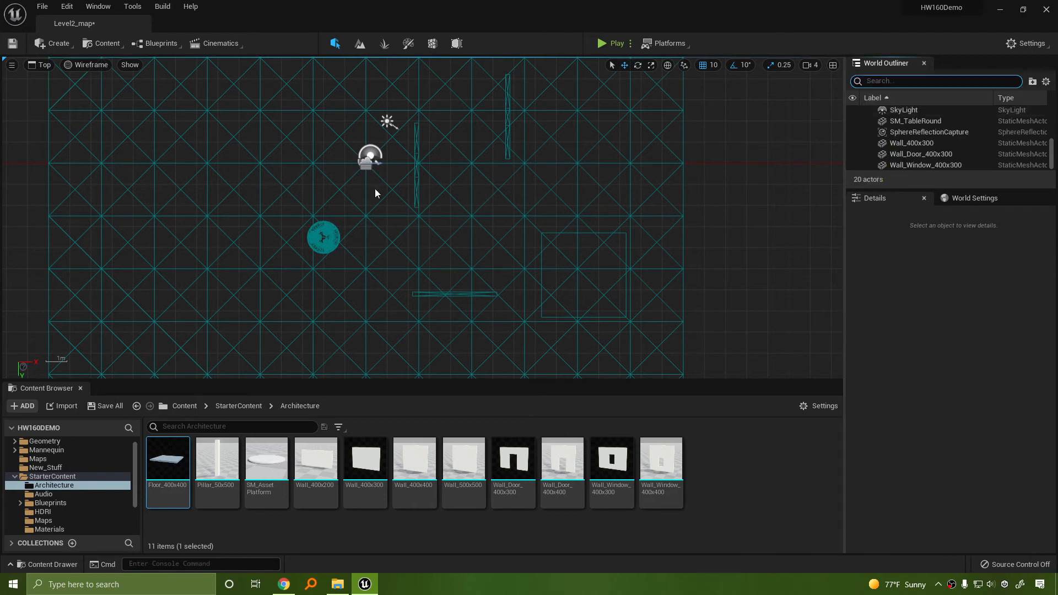
{"action": "left_click", "coordinate": [417, 177]}
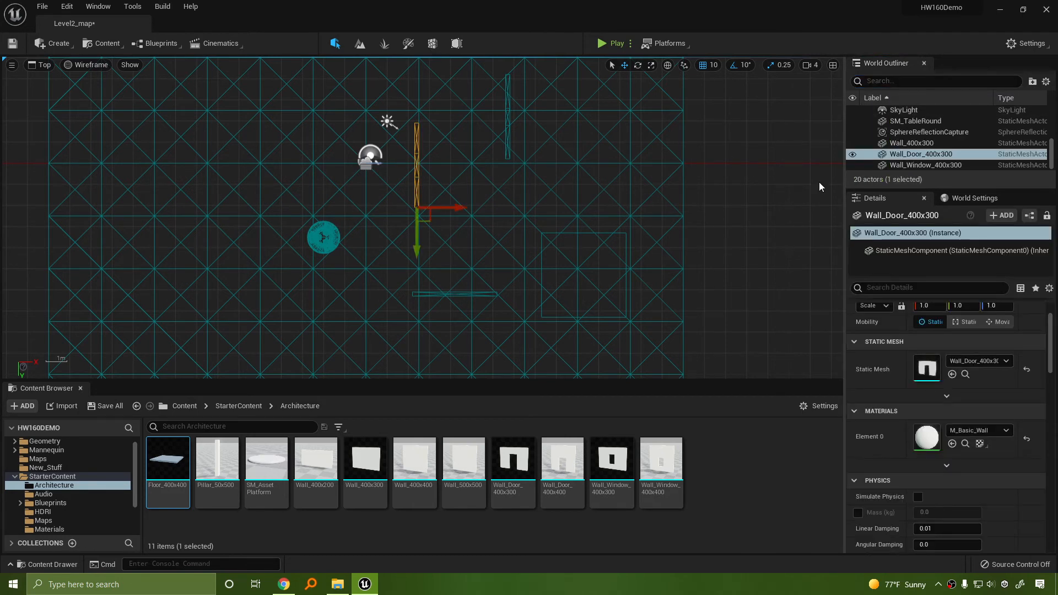
Step: Check the placed walls in the Perspective view and return to the Top view
{"action": "left_click", "coordinate": [40, 66]}
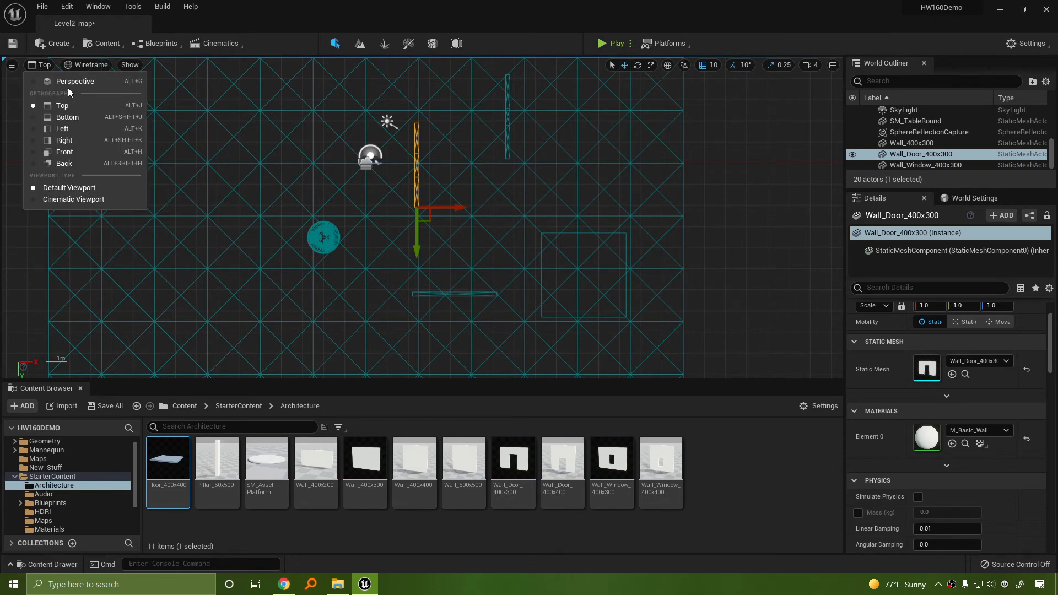
{"action": "left_click", "coordinate": [67, 88]}
{"action": "right_click_drag", "start_coordinate": [155, 103], "coordinate": [218, 62]}
{"action": "key", "text": "w"}
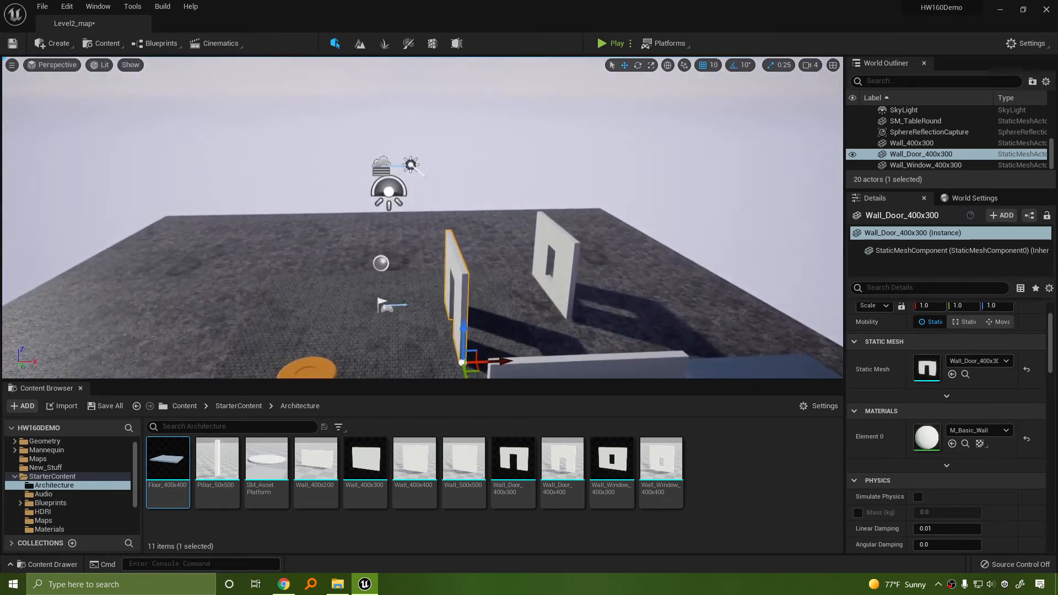
{"action": "left_click", "coordinate": [54, 66]}
{"action": "left_click", "coordinate": [74, 103]}
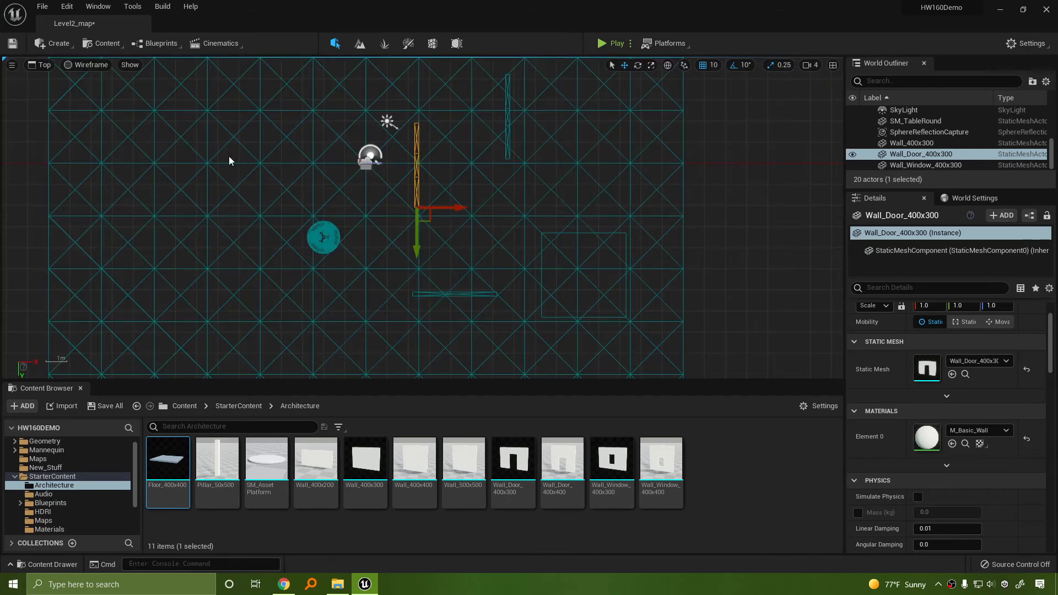
Step: Move the window wall so its ends line up with the door wall, one wall length away from it
{"action": "left_click", "coordinate": [507, 133]}
{"action": "right_click_drag", "start_coordinate": [508, 133], "coordinate": [423, 234]}
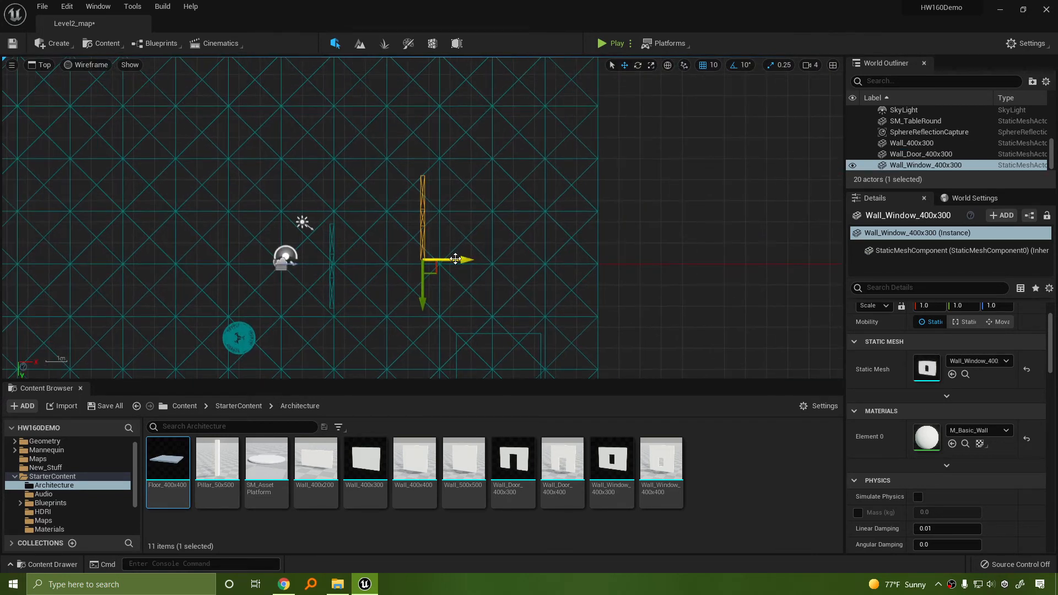
{"action": "left_click_drag", "start_coordinate": [461, 259], "coordinate": [380, 300]}
{"action": "scroll", "coordinate": [372, 291], "scroll_direction": "up", "scroll_amount": 6}
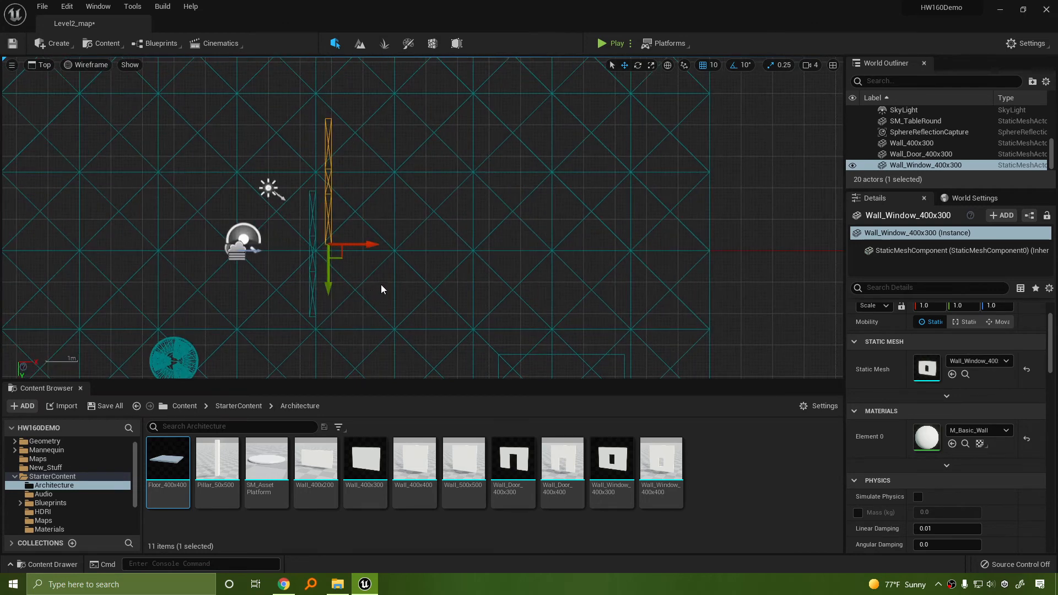
{"action": "right_click_drag", "start_coordinate": [381, 283], "coordinate": [427, 238]}
{"action": "left_click_drag", "start_coordinate": [351, 221], "coordinate": [352, 329]}
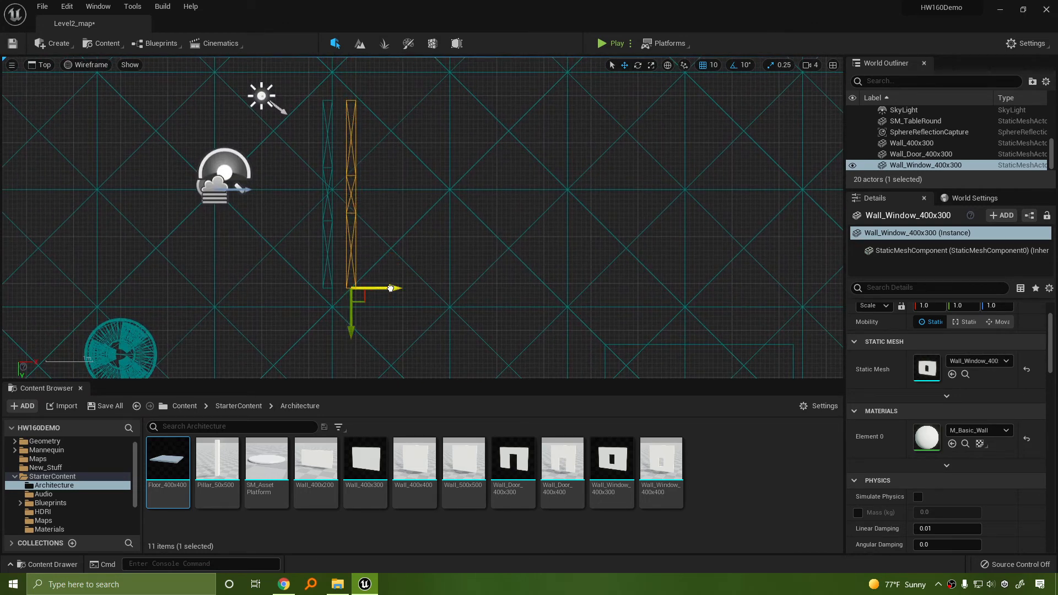
{"action": "left_click_drag", "start_coordinate": [389, 288], "coordinate": [559, 295]}
Step: Move Wall_400x300 between the door and window walls so it closes the nearer open side flush with their ends
{"action": "right_click_drag", "start_coordinate": [658, 316], "coordinate": [705, 148]}
{"action": "left_click", "coordinate": [496, 308]}
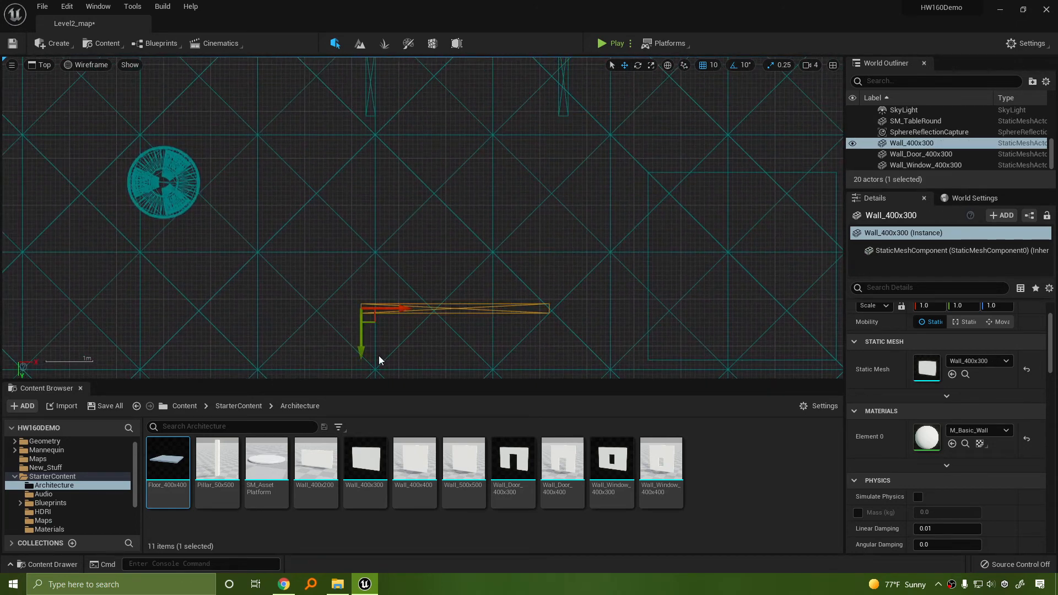
{"action": "left_click_drag", "start_coordinate": [362, 353], "coordinate": [377, 159]}
{"action": "left_click_drag", "start_coordinate": [403, 116], "coordinate": [417, 117]}
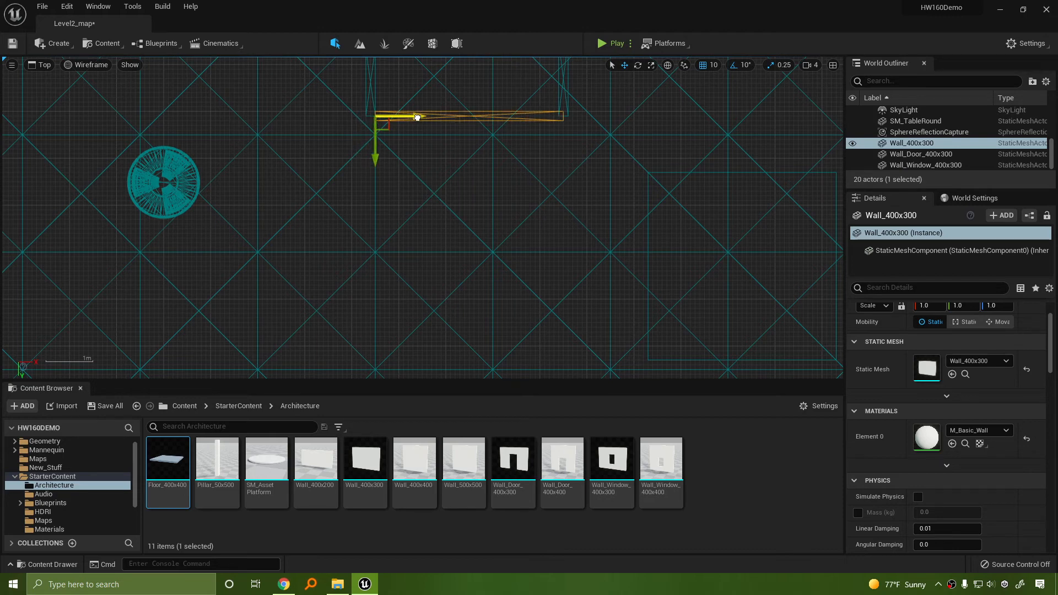
{"action": "left_click_drag", "start_coordinate": [377, 159], "coordinate": [381, 155]}
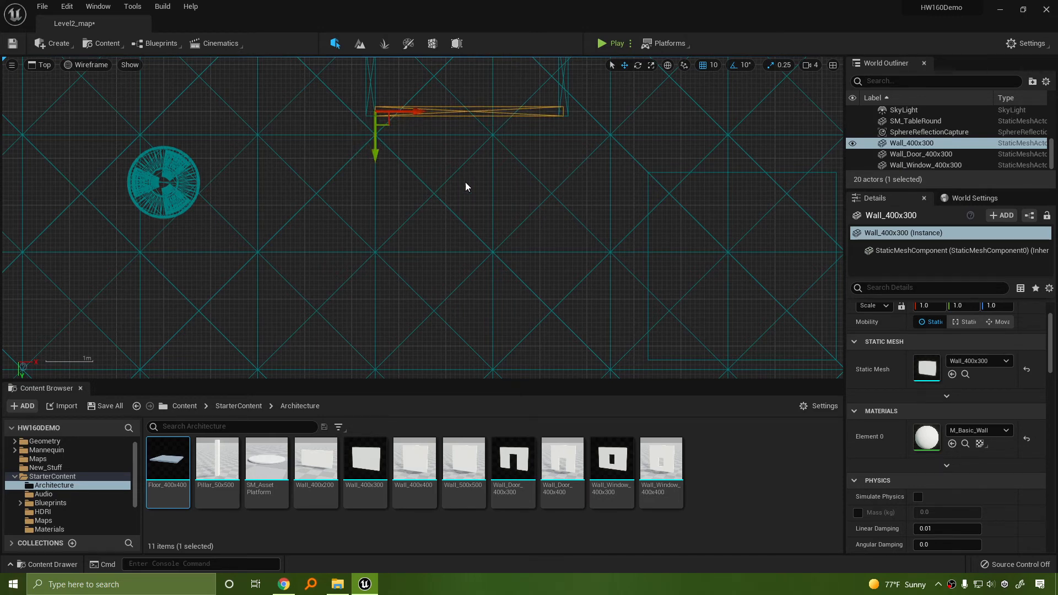
Step: Inspect the wall corners up close and shift the window wall outward one grid increment to remove its overlap with the plain wall
{"action": "right_click_drag", "start_coordinate": [465, 183], "coordinate": [401, 185]}
{"action": "scroll", "coordinate": [465, 122], "scroll_direction": "up", "scroll_amount": 2}
{"action": "scroll", "coordinate": [419, 116], "scroll_direction": "down", "scroll_amount": 6}
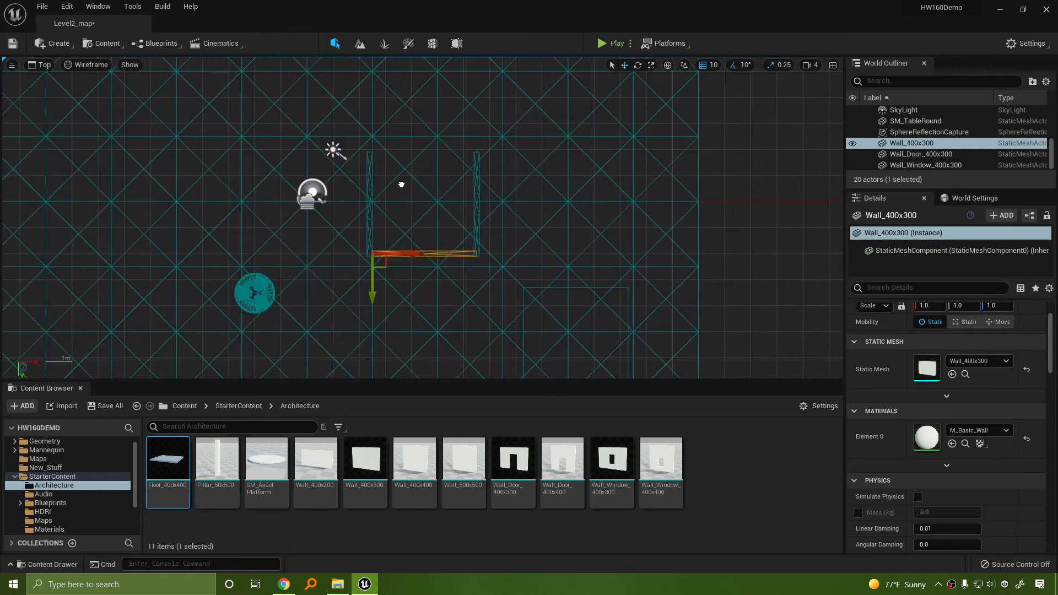
{"action": "scroll", "coordinate": [424, 217], "scroll_direction": "up", "scroll_amount": 4}
{"action": "left_click", "coordinate": [536, 213]}
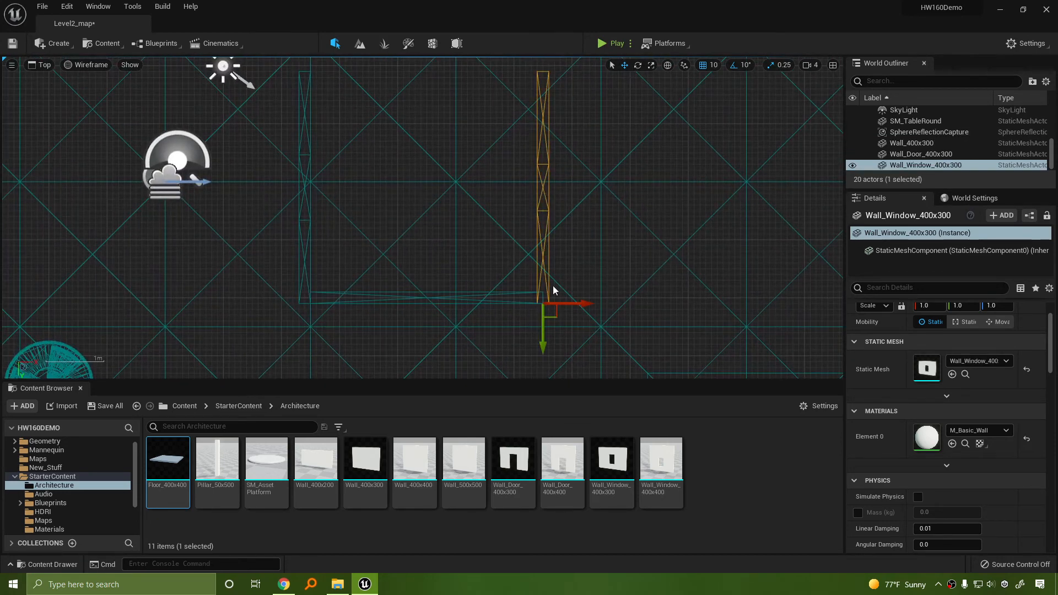
{"action": "left_click_drag", "start_coordinate": [586, 305], "coordinate": [593, 305]}
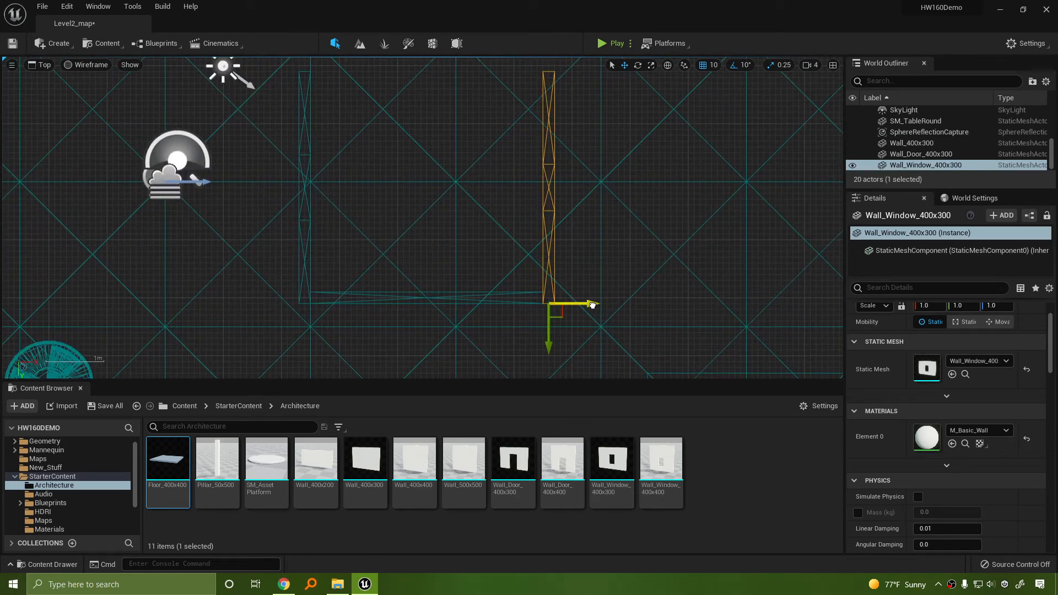
{"action": "scroll", "coordinate": [685, 302], "scroll_direction": "down", "scroll_amount": 3}
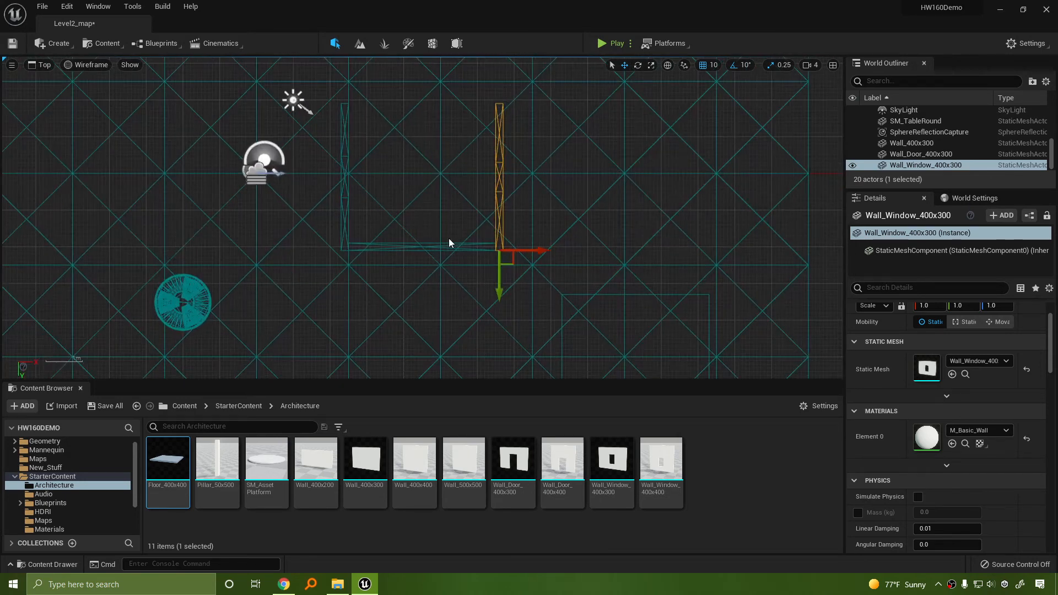
Step: Duplicate Wall_400x300 to the opposite open side to complete the four-walled room, and check it in the Perspective view
{"action": "left_click", "coordinate": [431, 246]}
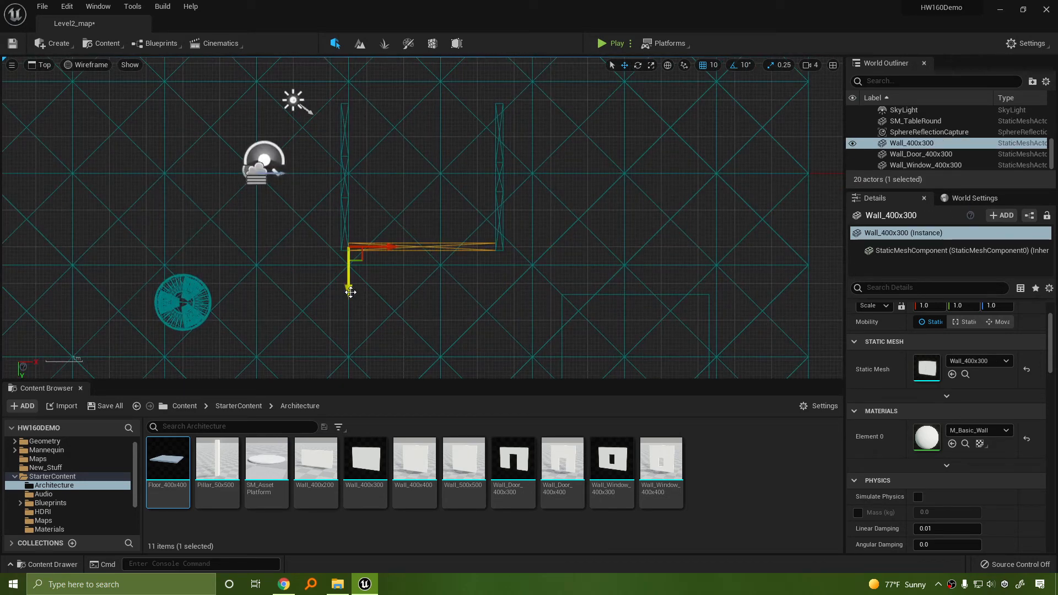
{"action": "left_click_drag", "start_coordinate": [350, 293], "coordinate": [349, 153], "text": "alt"}
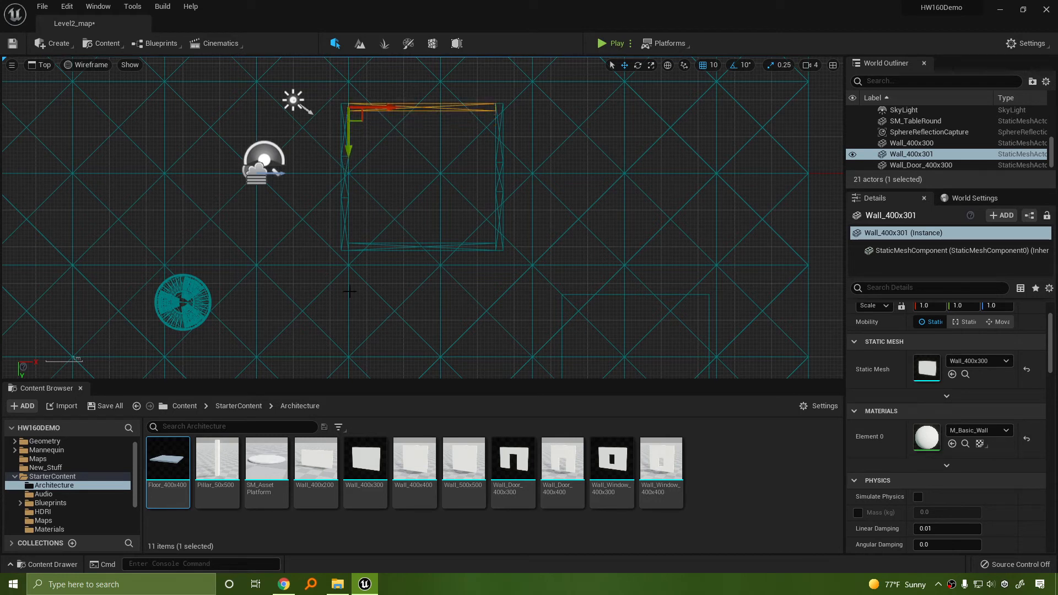
{"action": "left_click", "coordinate": [48, 63]}
{"action": "left_click", "coordinate": [57, 79]}
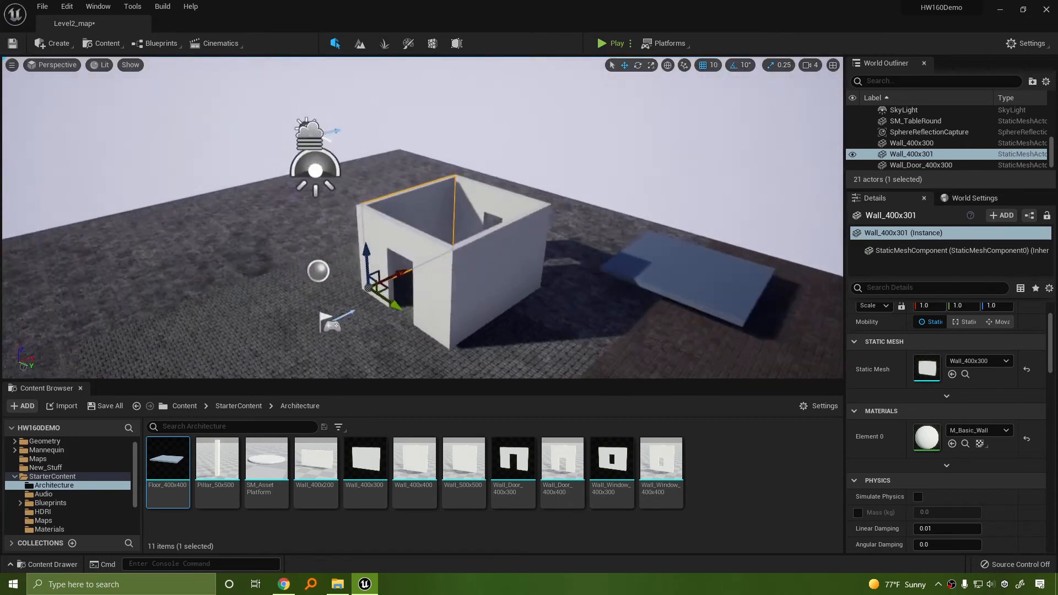
{"action": "right_click_drag", "start_coordinate": [419, 221], "coordinate": [450, 243]}
Step: Select the Floor_400x400 slab and raise it above the height of the room's walls
{"action": "left_click", "coordinate": [517, 188]}
{"action": "right_click_drag", "start_coordinate": [514, 190], "coordinate": [469, 187]}
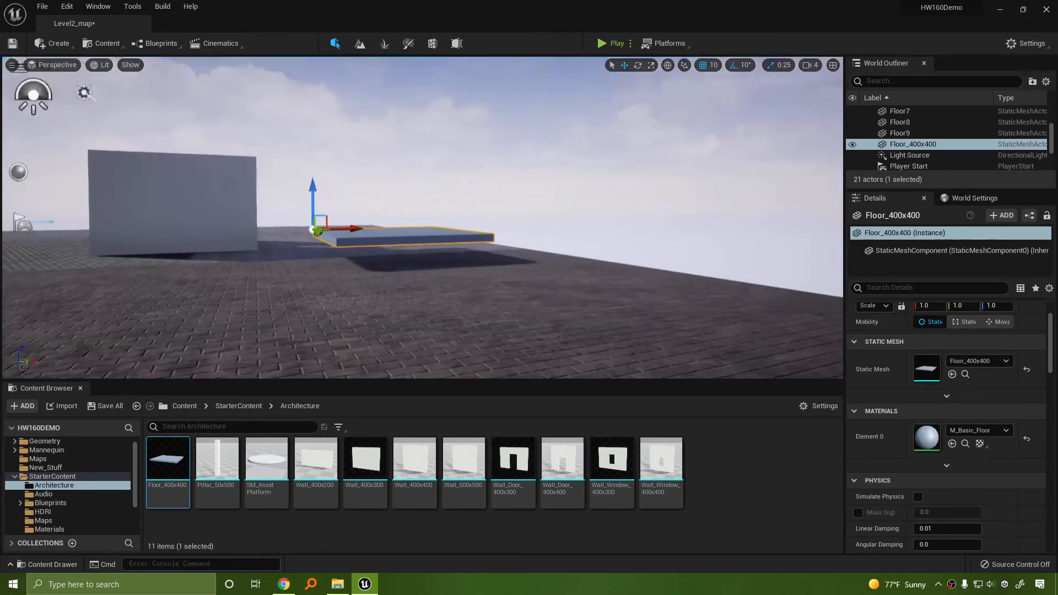
{"action": "right_click_drag", "start_coordinate": [409, 144], "coordinate": [556, 171]}
{"action": "left_click_drag", "start_coordinate": [362, 155], "coordinate": [358, 59]}
{"action": "right_click_drag", "start_coordinate": [507, 168], "coordinate": [225, 113]}
Step: In the Left view, align the Floor_400x400 slab between the side walls and lower it onto the wall tops
{"action": "left_click", "coordinate": [58, 65]}
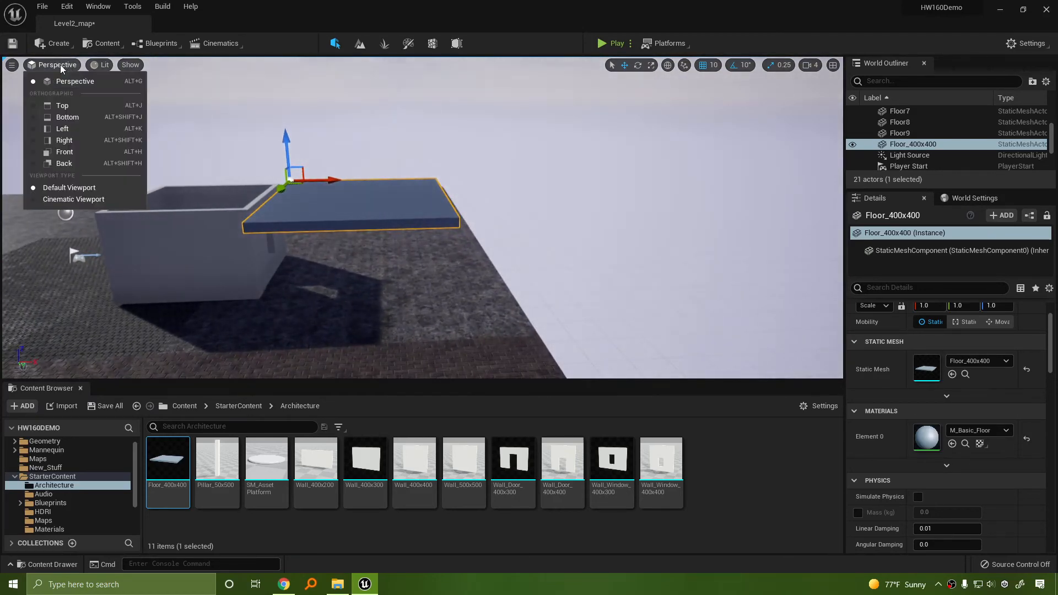
{"action": "left_click", "coordinate": [84, 132]}
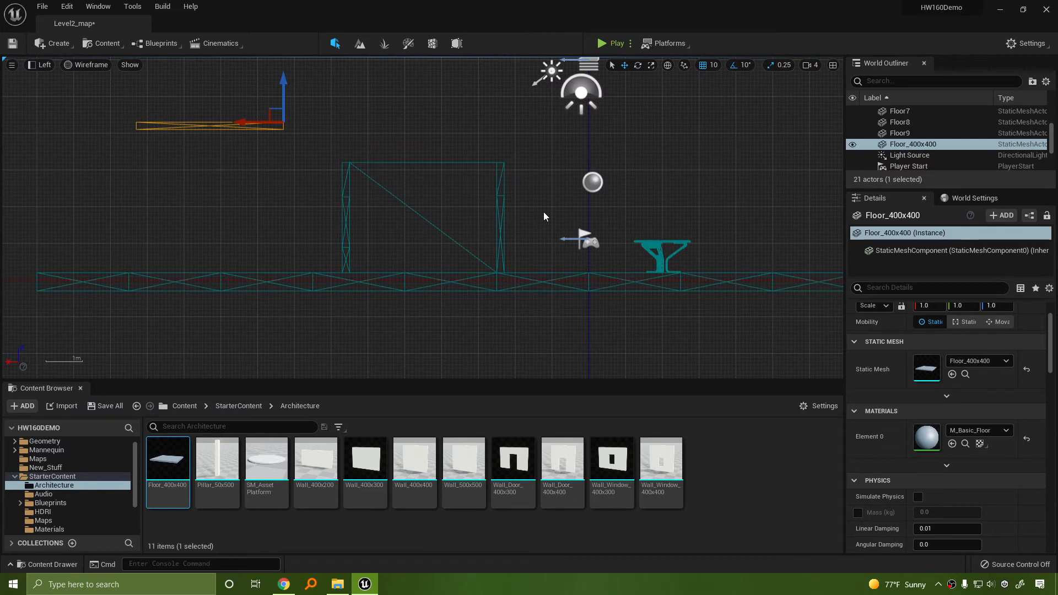
{"action": "left_click_drag", "start_coordinate": [234, 189], "coordinate": [450, 220]}
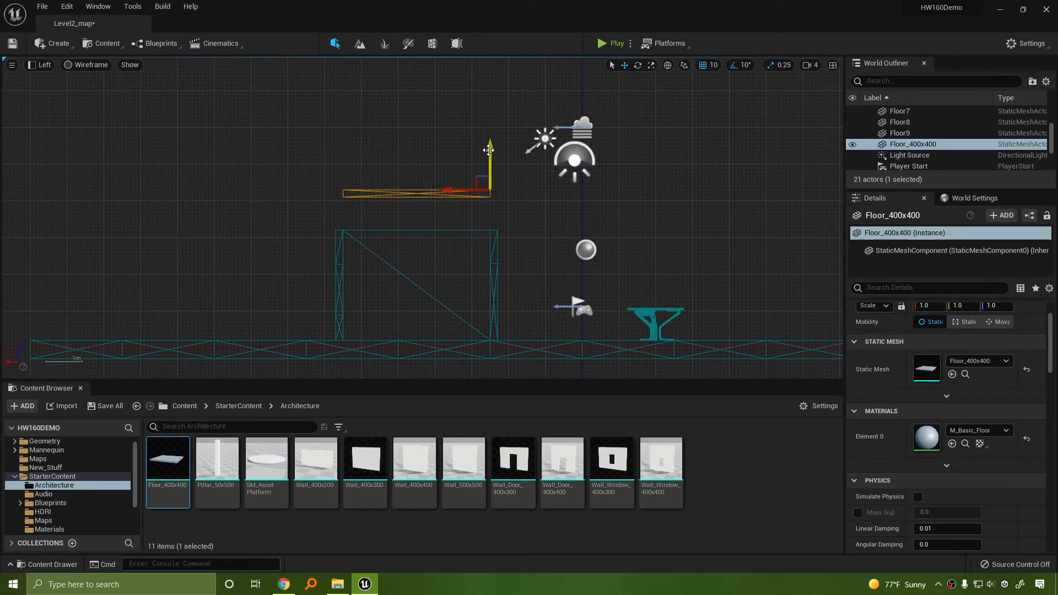
{"action": "left_click_drag", "start_coordinate": [488, 152], "coordinate": [487, 184]}
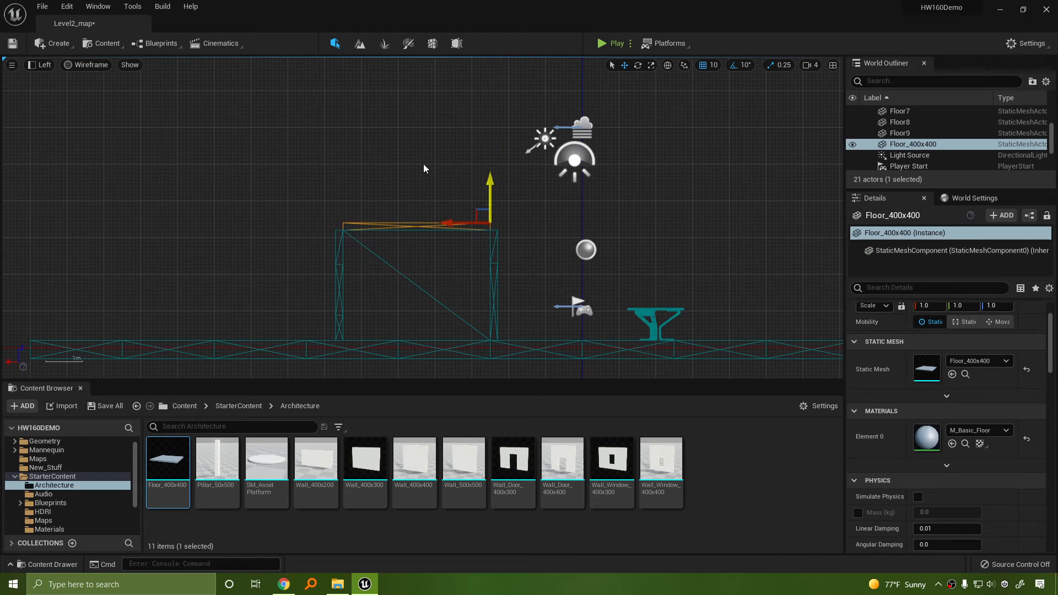
Step: In the Perspective view, slide the Floor_400x400 slab along the X axis until it covers the room as its roof
{"action": "left_click", "coordinate": [41, 65]}
{"action": "left_click", "coordinate": [61, 82]}
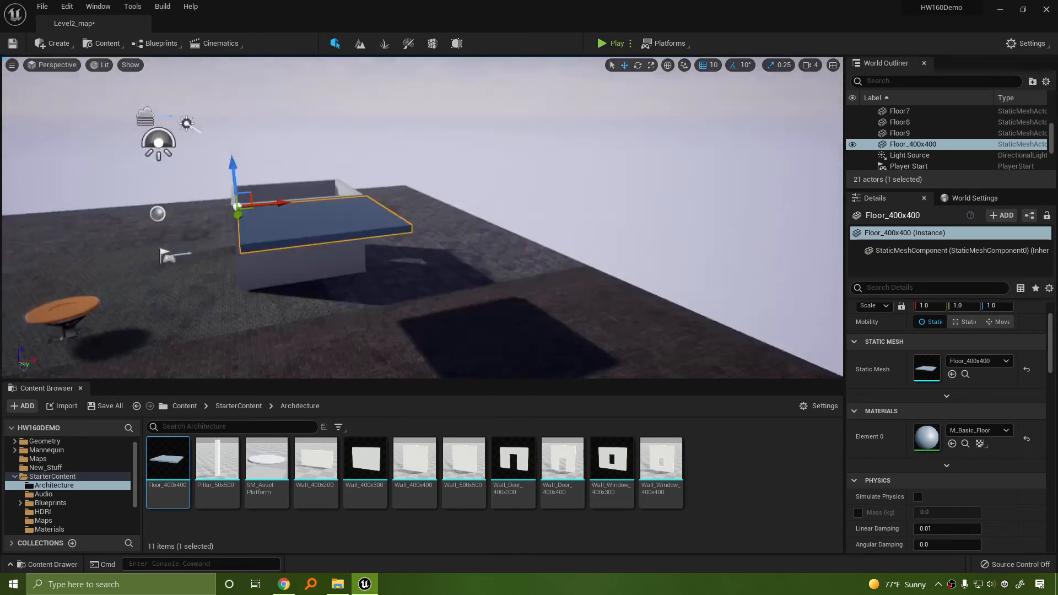
{"action": "right_click_drag", "start_coordinate": [441, 243], "coordinate": [475, 243]}
{"action": "left_click_drag", "start_coordinate": [589, 224], "coordinate": [304, 225]}
{"action": "right_click_drag", "start_coordinate": [336, 243], "coordinate": [656, 171]}
{"action": "key", "text": "f"}
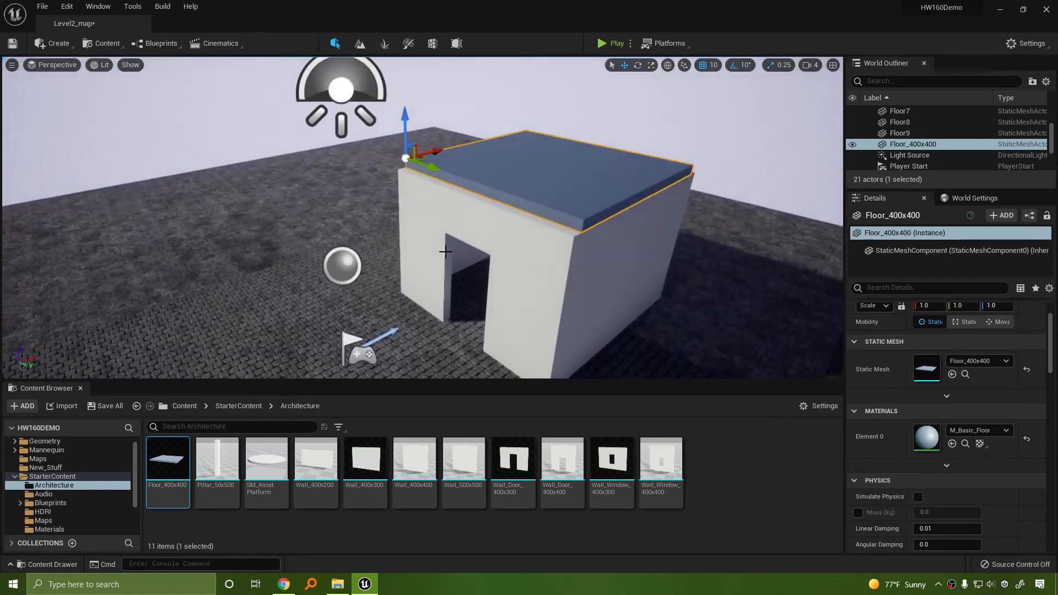
Step: Select the door wall and locate its Element 0 material, M_Basic_Wall, in the Content Browser
{"action": "left_click", "coordinate": [503, 208]}
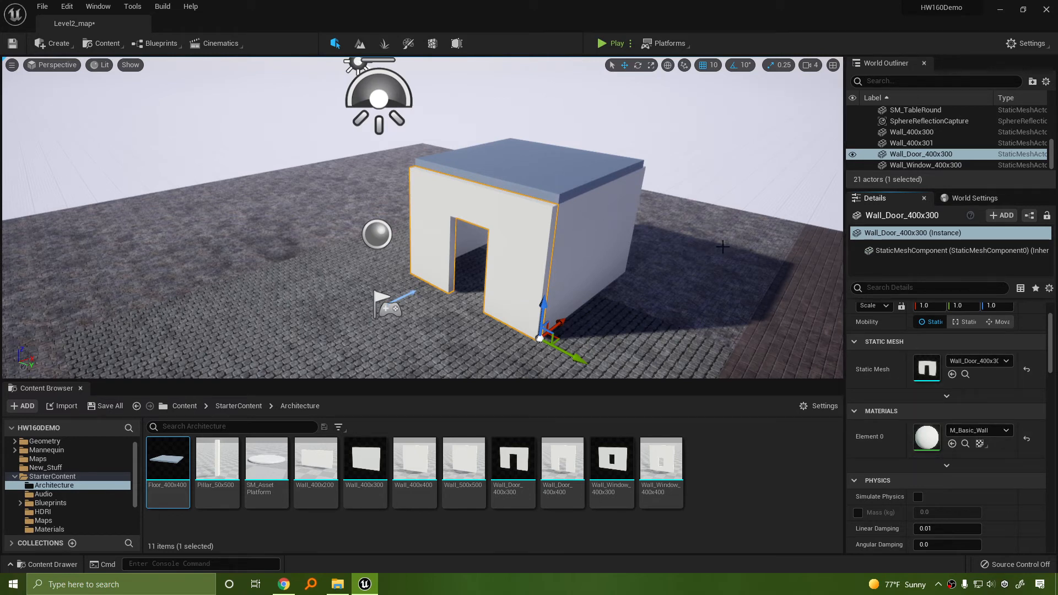
{"action": "left_click", "coordinate": [965, 443]}
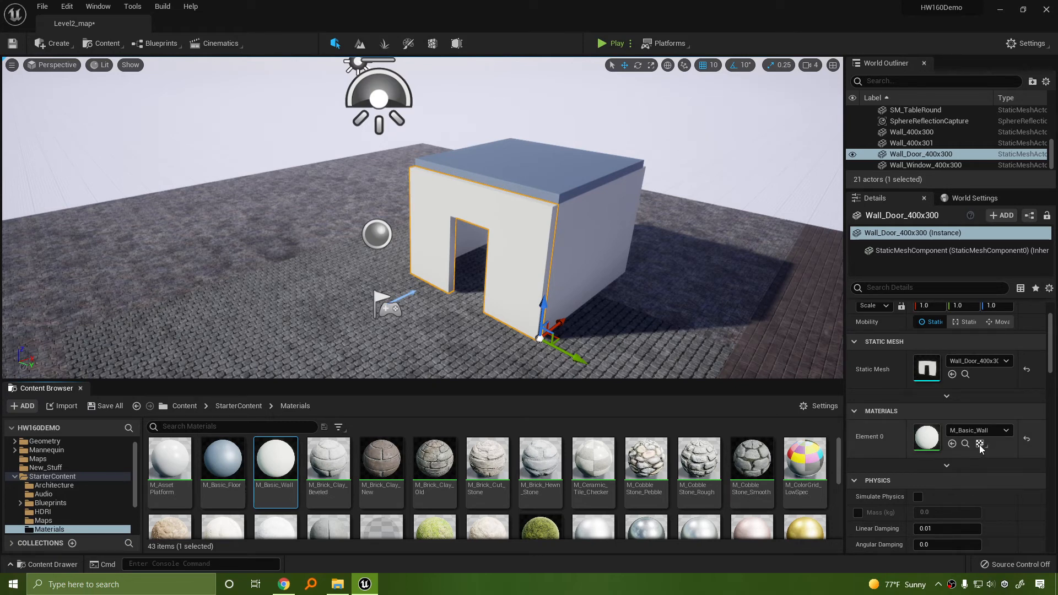
Step: Assign the M_Basic_Wall material to the Floor_400x400 roof slab of the room
{"action": "left_click", "coordinate": [948, 467]}
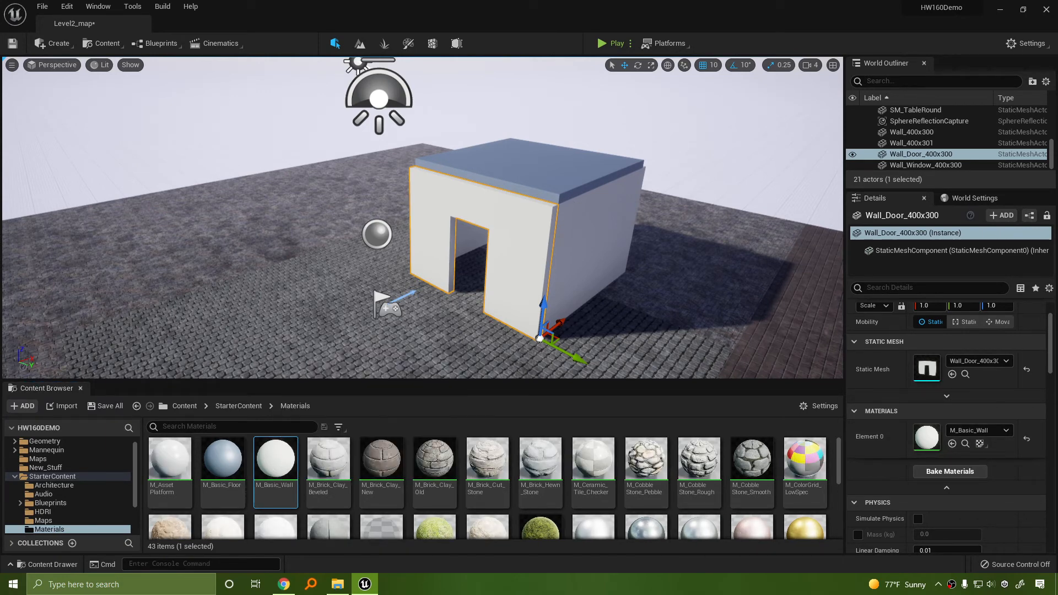
{"action": "left_click", "coordinate": [568, 157]}
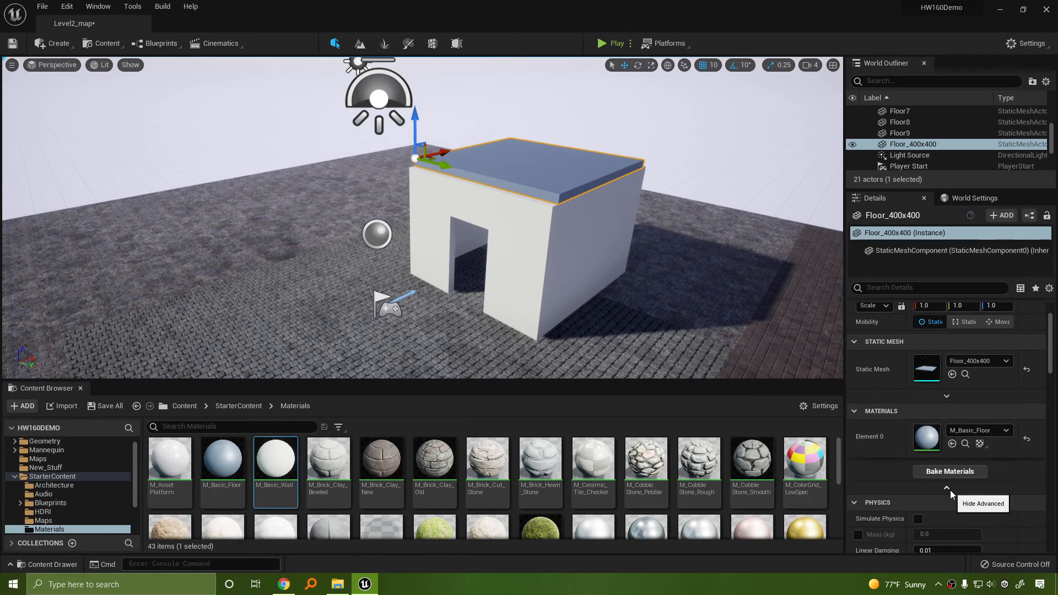
{"action": "left_click", "coordinate": [953, 445]}
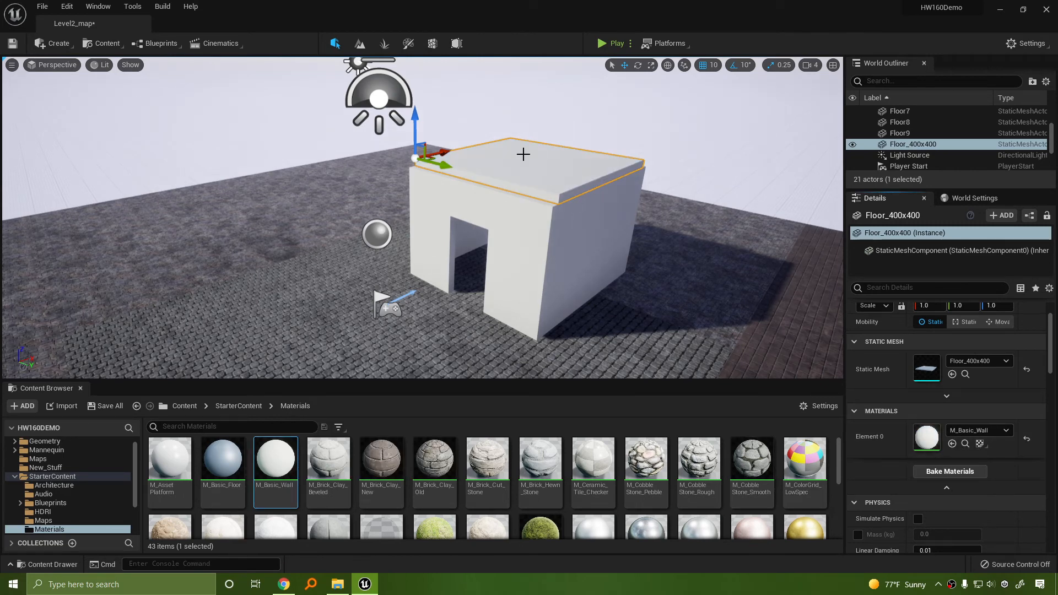
{"action": "right_click_drag", "start_coordinate": [650, 221], "coordinate": [595, 199]}
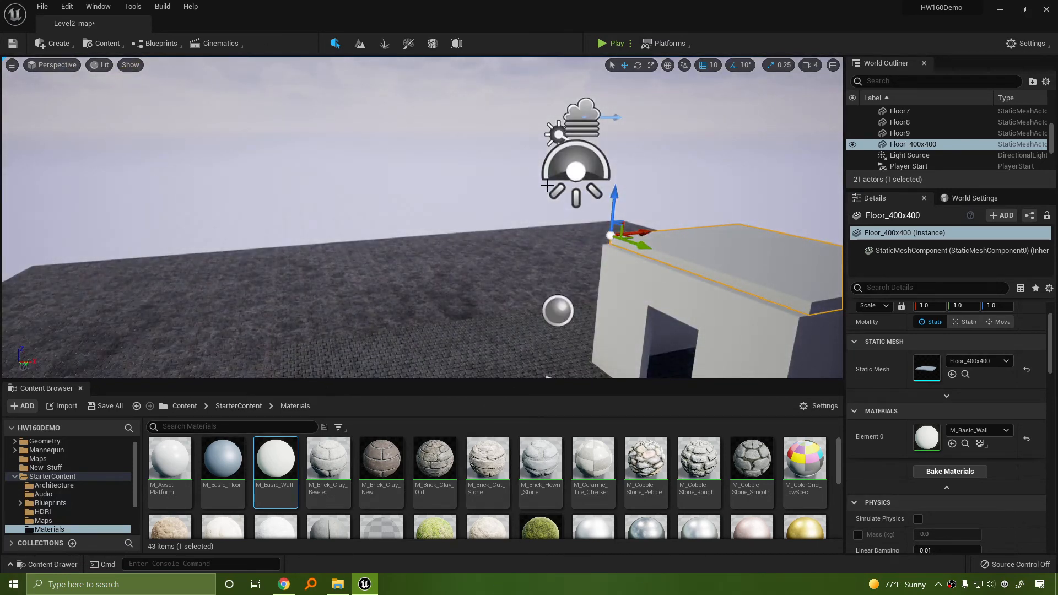
{"action": "right_click_drag", "start_coordinate": [400, 243], "coordinate": [488, 252]}
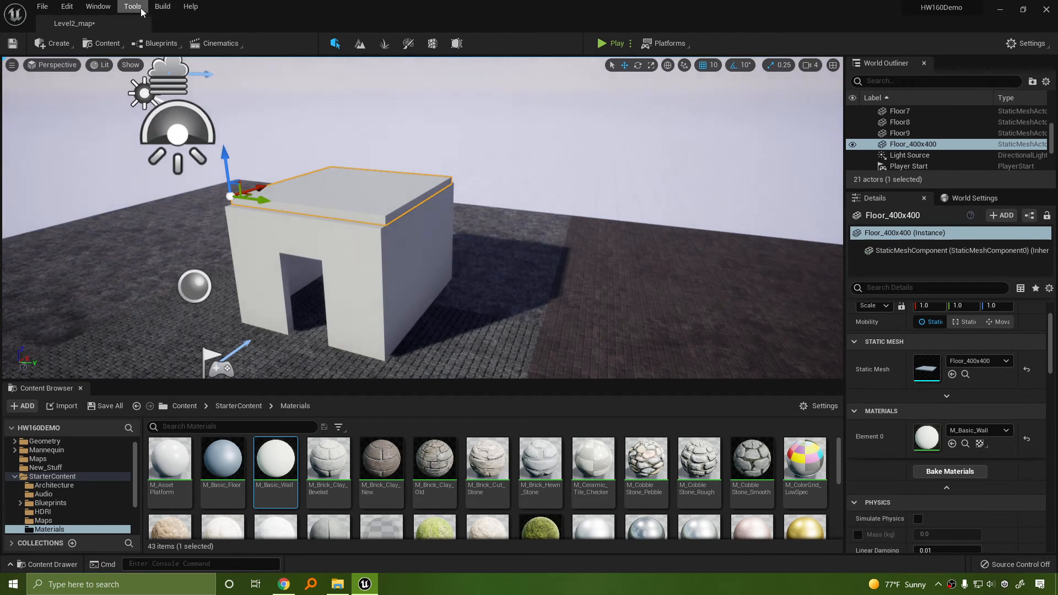
Step: Load the Default Editor Layout, dismiss the new-plugins notice, and check that the Content Drawer opens and closes
{"action": "left_click", "coordinate": [102, 10]}
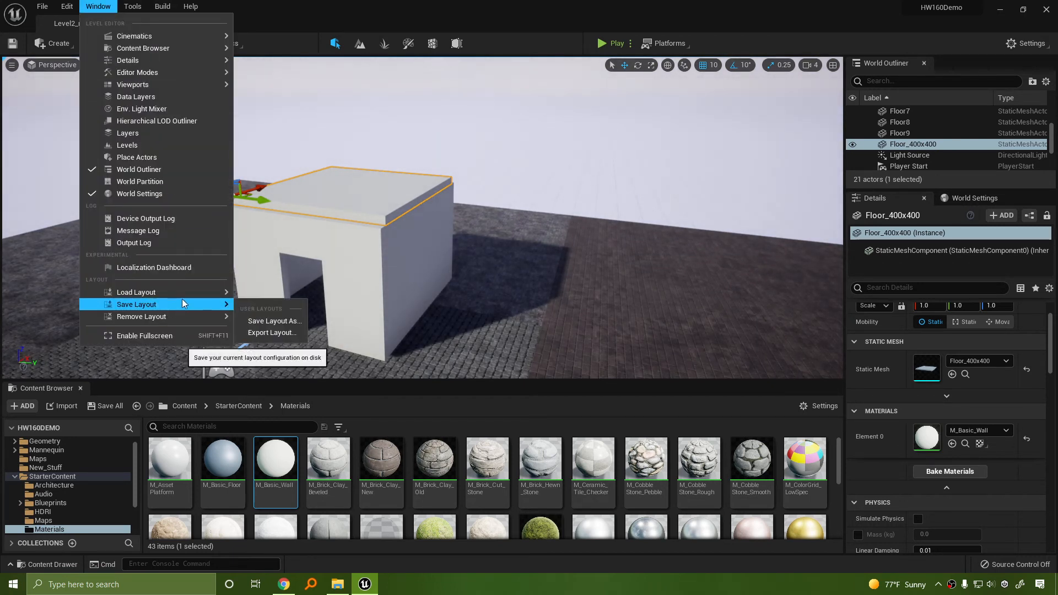
{"action": "mouse_move", "coordinate": [185, 296]}
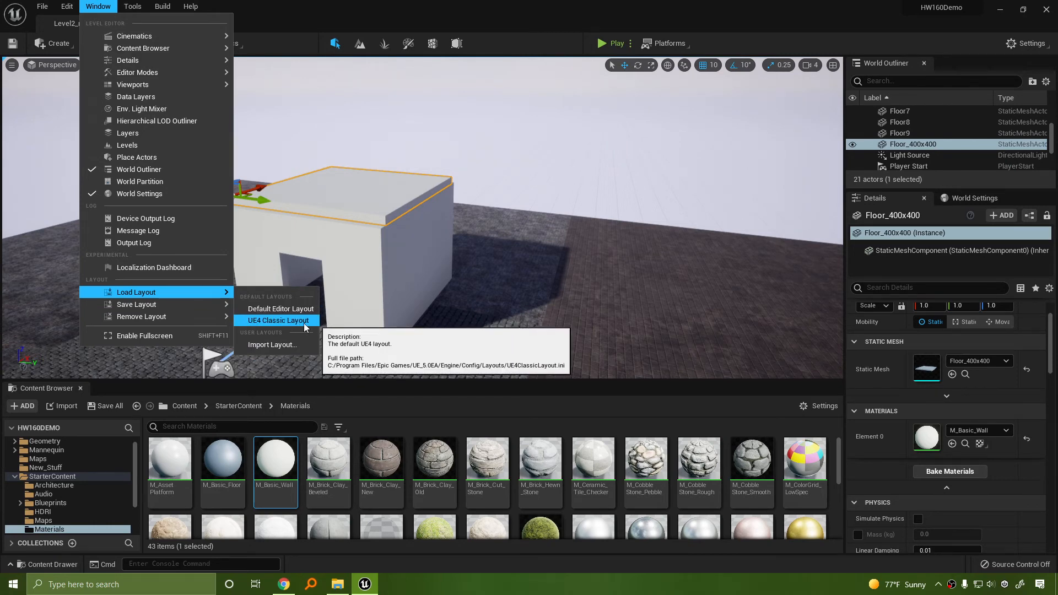
{"action": "left_click", "coordinate": [274, 309]}
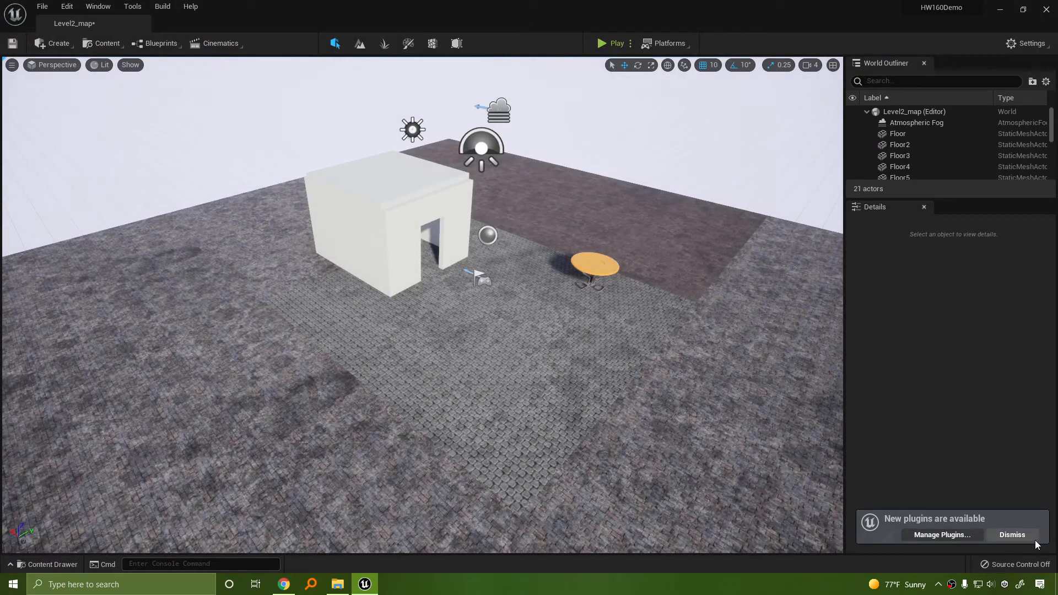
{"action": "left_click", "coordinate": [1013, 535]}
{"action": "left_click", "coordinate": [45, 564]}
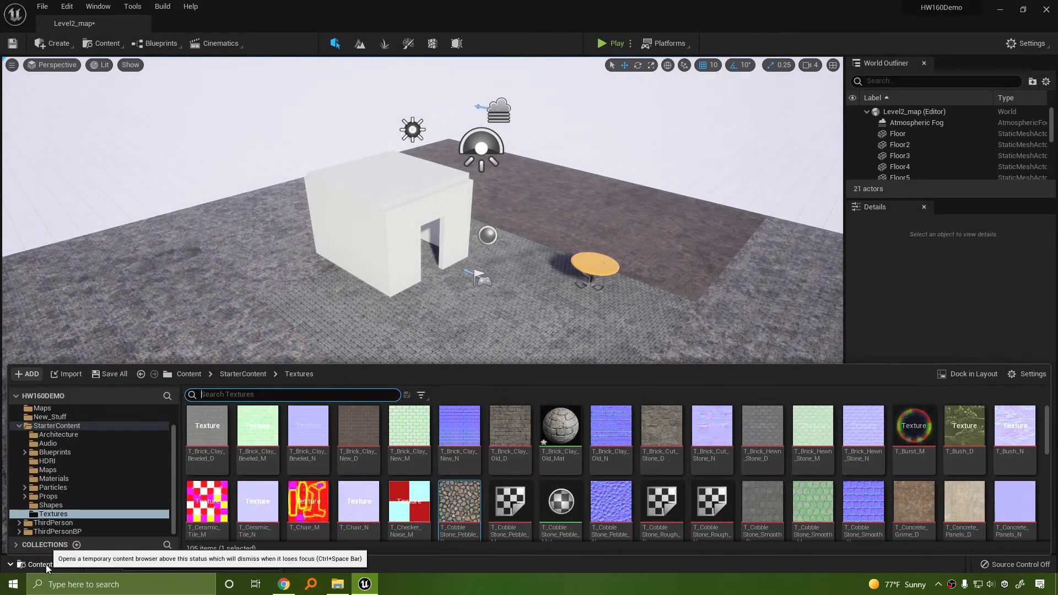
{"action": "left_click", "coordinate": [42, 562]}
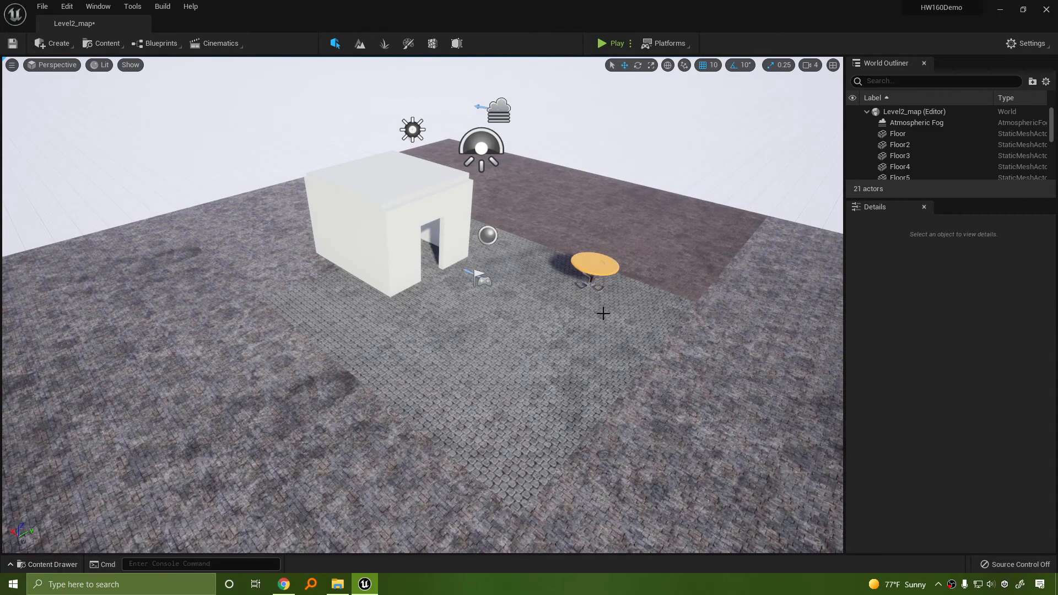
Step: Select the round table and move it across the floor to about X 0, Y 161, in front of the room's doorway
{"action": "right_click_drag", "start_coordinate": [679, 370], "coordinate": [642, 339]}
{"action": "right_click_drag", "start_coordinate": [469, 347], "coordinate": [629, 436]}
{"action": "left_click", "coordinate": [486, 331]}
{"action": "left_click", "coordinate": [545, 414]}
{"action": "left_click_drag", "start_coordinate": [504, 410], "coordinate": [439, 374]}
{"action": "left_click_drag", "start_coordinate": [514, 360], "coordinate": [451, 384]}
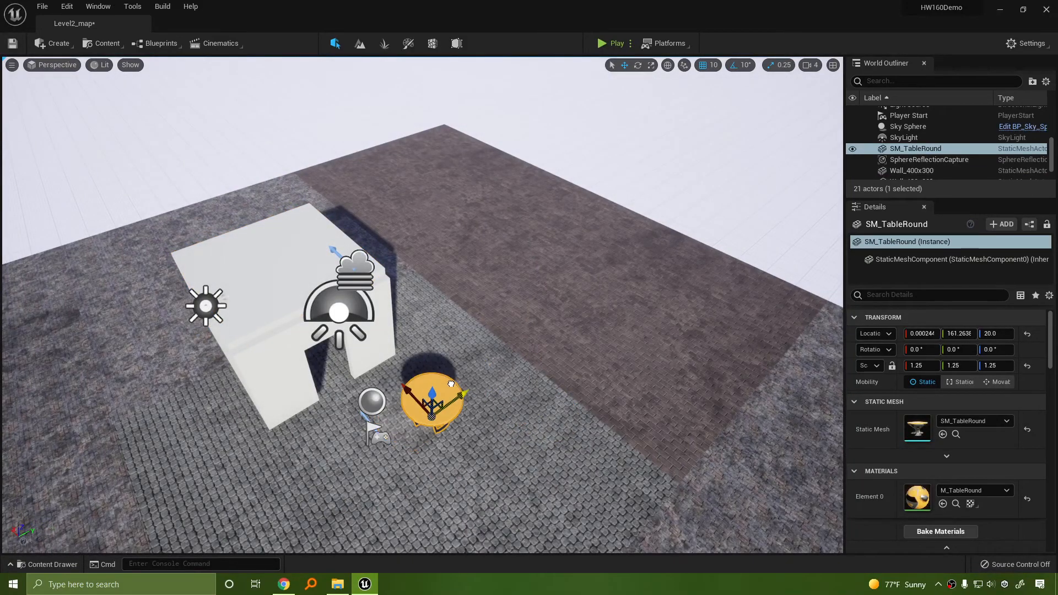
Step: Place the SM_Statue mesh from the StarterContent Props folder on the round table and frame it in the view
{"action": "right_click_drag", "start_coordinate": [461, 399], "coordinate": [345, 394]}
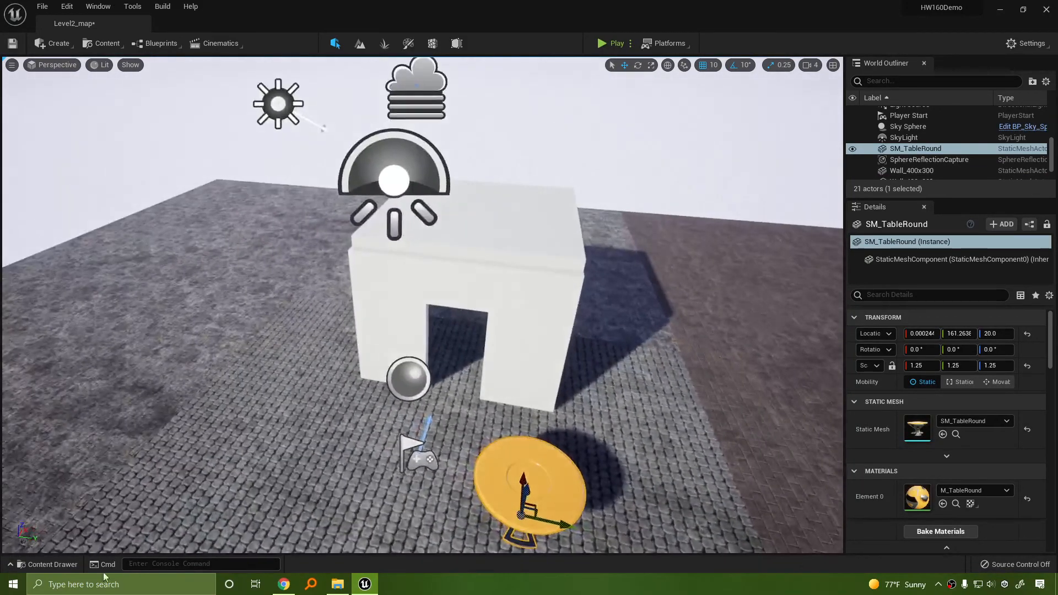
{"action": "left_click", "coordinate": [56, 564]}
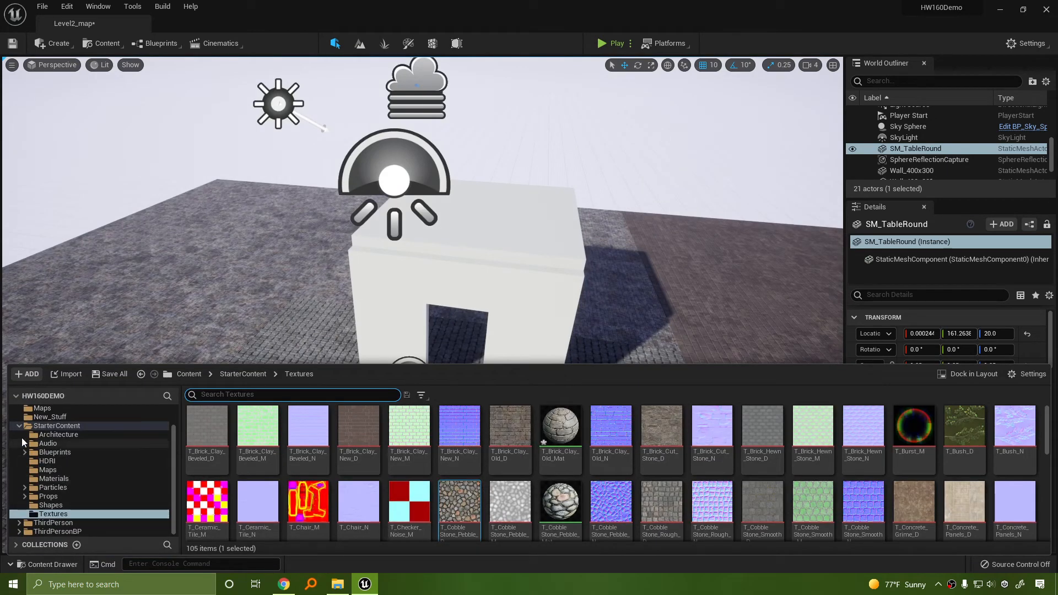
{"action": "left_click", "coordinate": [60, 497]}
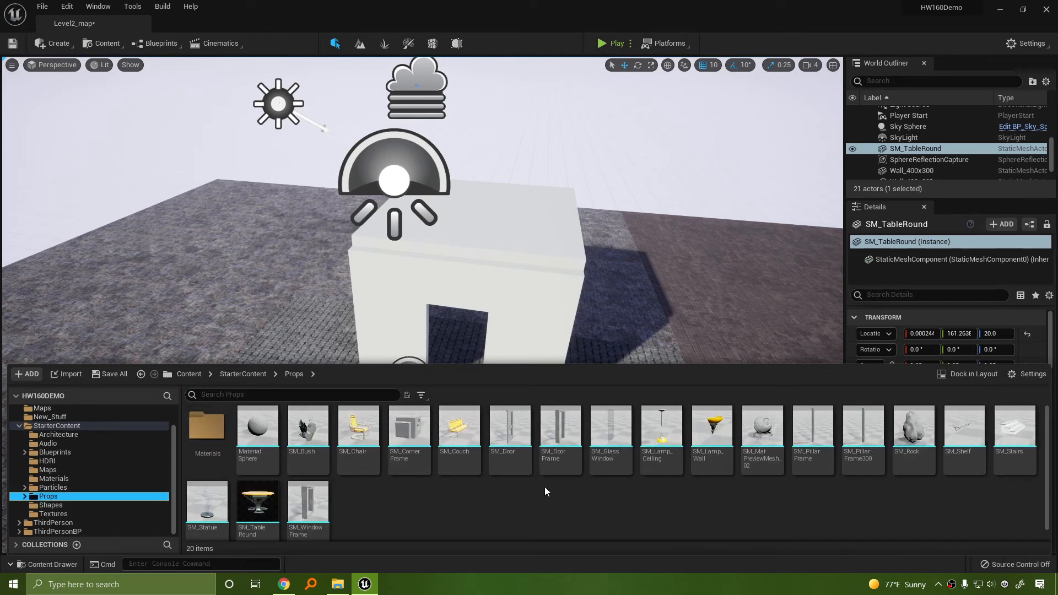
{"action": "left_click_drag", "start_coordinate": [208, 511], "coordinate": [529, 478]}
{"action": "key", "text": "f"}
{"action": "key", "text": "s"}
{"action": "mouse_move", "coordinate": [670, 468]}
{"action": "right_mouse_down"}
{"action": "mouse_move", "coordinate": [654, 436]}
{"action": "mouse_move", "coordinate": [657, 473]}
{"action": "right_mouse_up"}
{"action": "key", "text": "w"}
{"action": "key", "text": "d"}
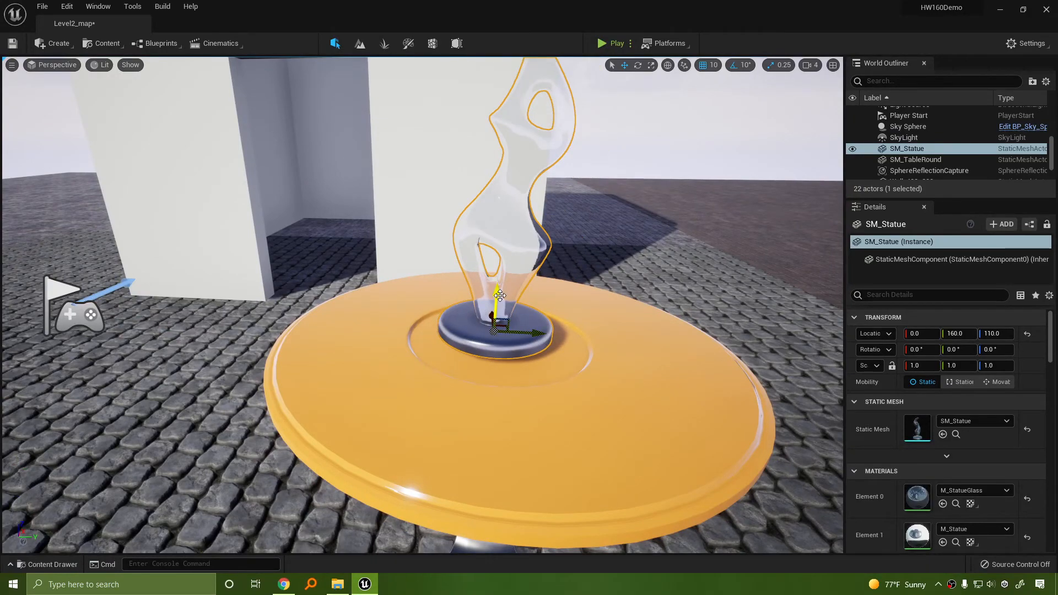
Step: Raise SM_Statue to Z 160, snap it down onto the tabletop, and clear the selection
{"action": "left_click_drag", "start_coordinate": [499, 296], "coordinate": [503, 171]}
{"action": "right_click_drag", "start_coordinate": [693, 255], "coordinate": [694, 256]}
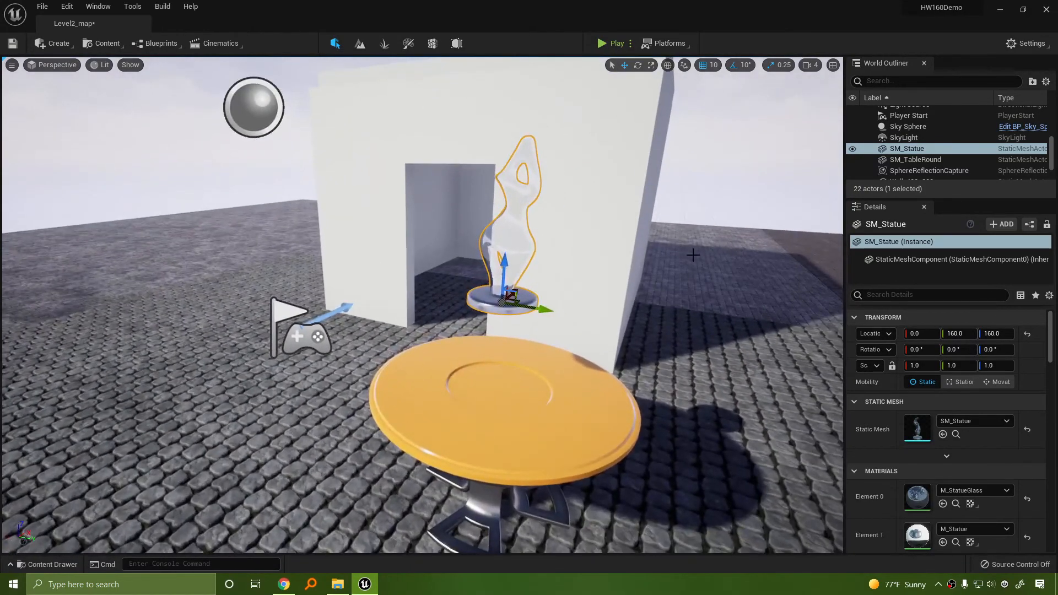
{"action": "key", "text": "End"}
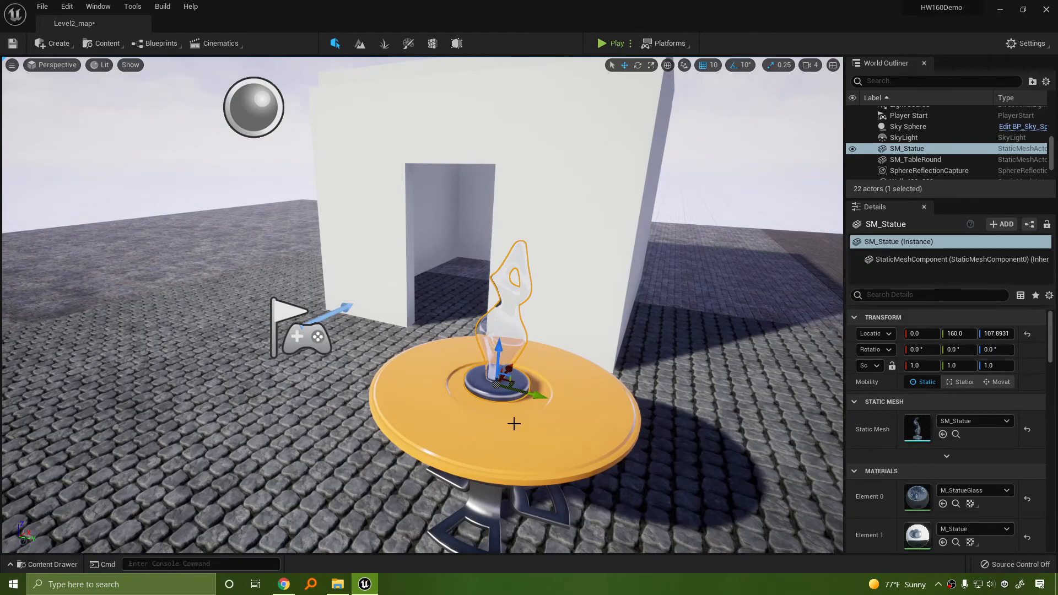
{"action": "key", "text": "Escape"}
Step: Duplicate the room's door wall and move the copy beside the room and above the floor, to about Y -430, Z 310
{"action": "right_click_drag", "start_coordinate": [630, 391], "coordinate": [720, 379]}
{"action": "key", "text": "a"}
{"action": "right_click_drag", "start_coordinate": [359, 389], "coordinate": [325, 389]}
{"action": "key", "text": "s"}
{"action": "left_click", "coordinate": [573, 303]}
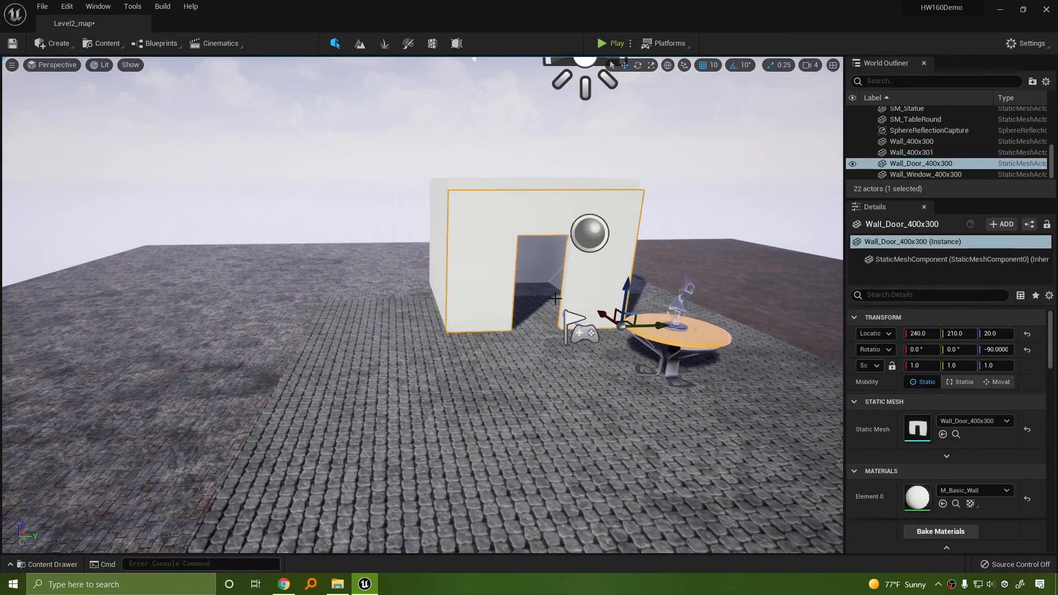
{"action": "left_click_drag", "start_coordinate": [661, 325], "coordinate": [315, 144], "text": "alt"}
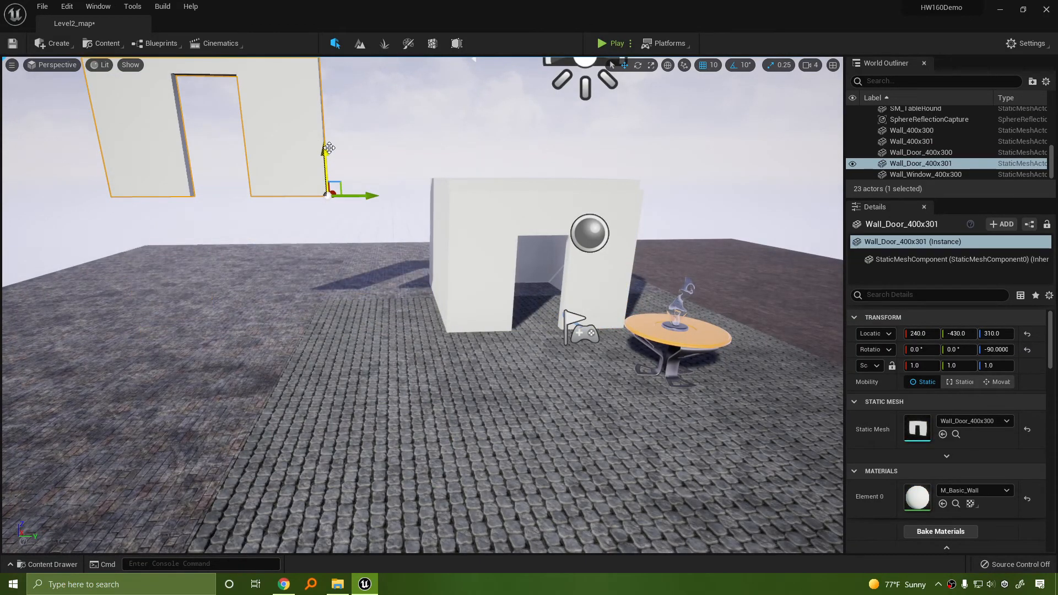
Step: Review the Snap/Align transform options for the duplicated door wall and snap it down to the floor
{"action": "right_click", "coordinate": [257, 107]}
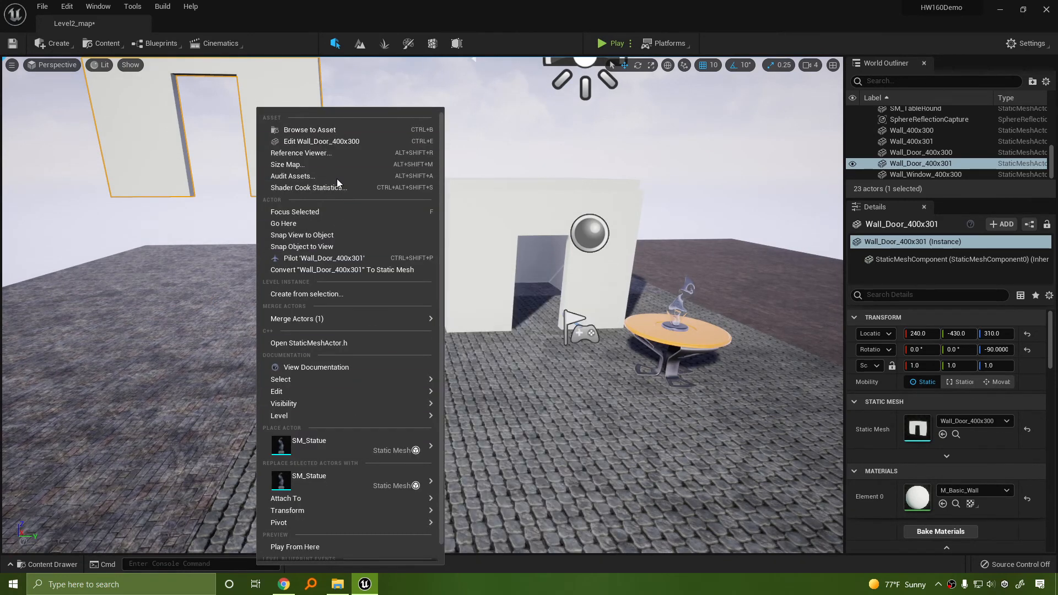
{"action": "mouse_move", "coordinate": [340, 507]}
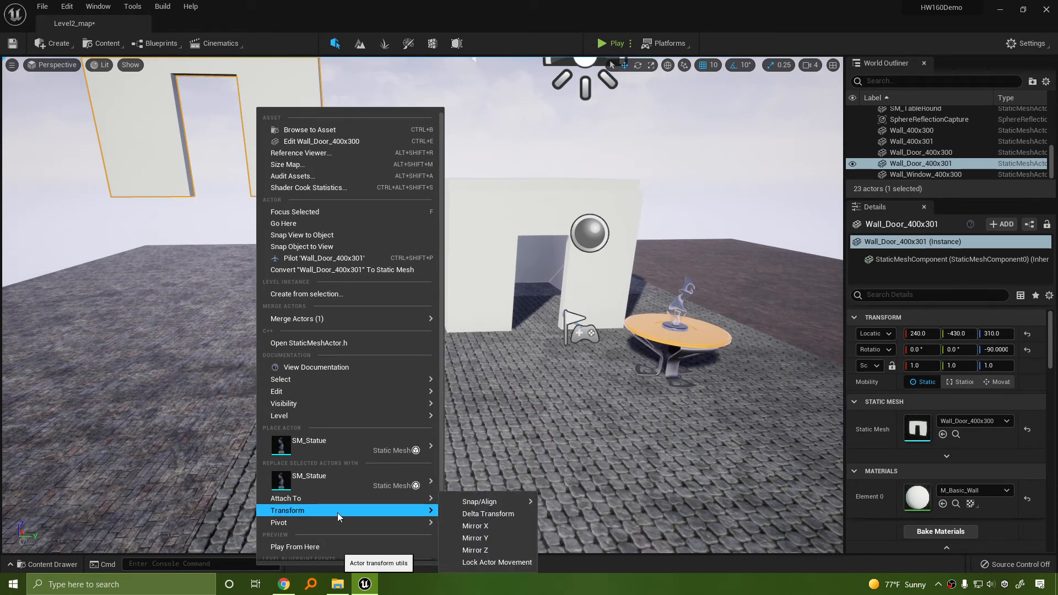
{"action": "mouse_move", "coordinate": [502, 504]}
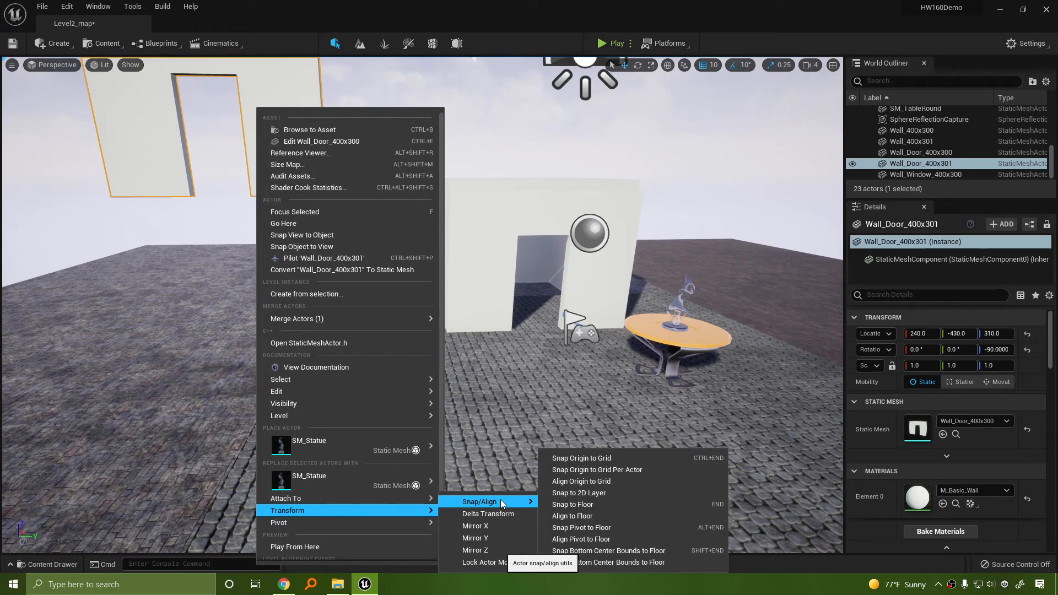
{"action": "mouse_move", "coordinate": [99, 344]}
{"action": "right_mouse_down"}
{"action": "mouse_move", "coordinate": [113, 337]}
{"action": "mouse_move", "coordinate": [99, 344]}
{"action": "right_mouse_up"}
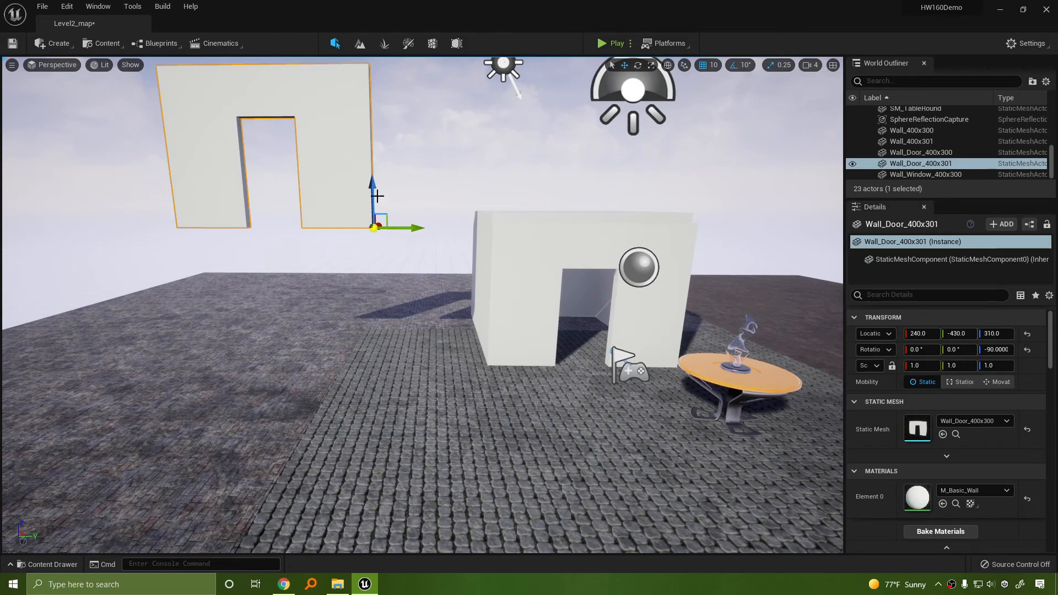
{"action": "key", "text": "End"}
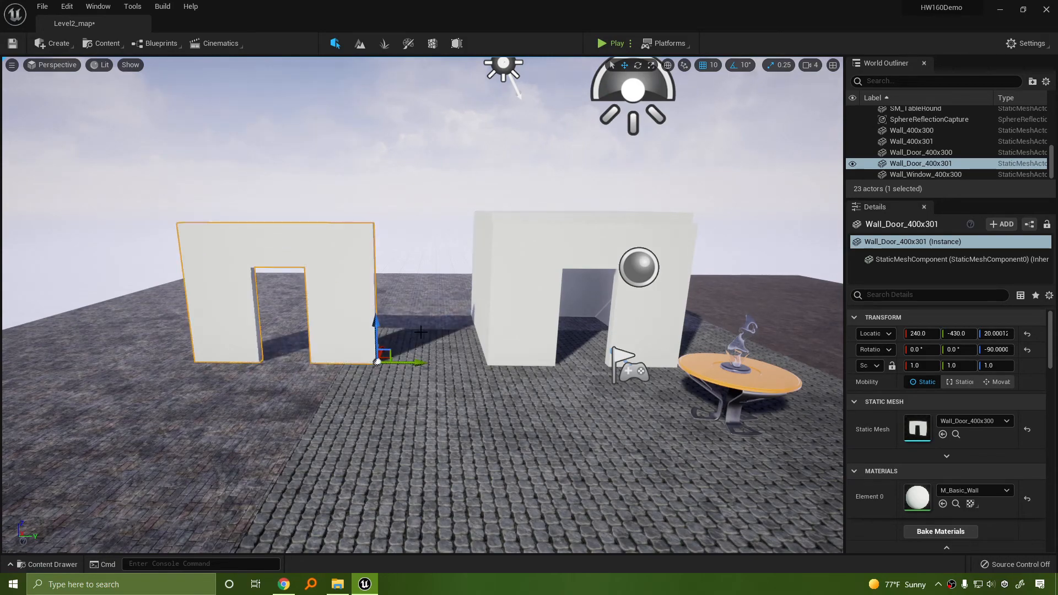
{"action": "right_click_drag", "start_coordinate": [436, 343], "coordinate": [413, 407]}
{"action": "right_click_drag", "start_coordinate": [450, 302], "coordinate": [468, 359]}
{"action": "right_click_drag", "start_coordinate": [457, 287], "coordinate": [548, 279]}
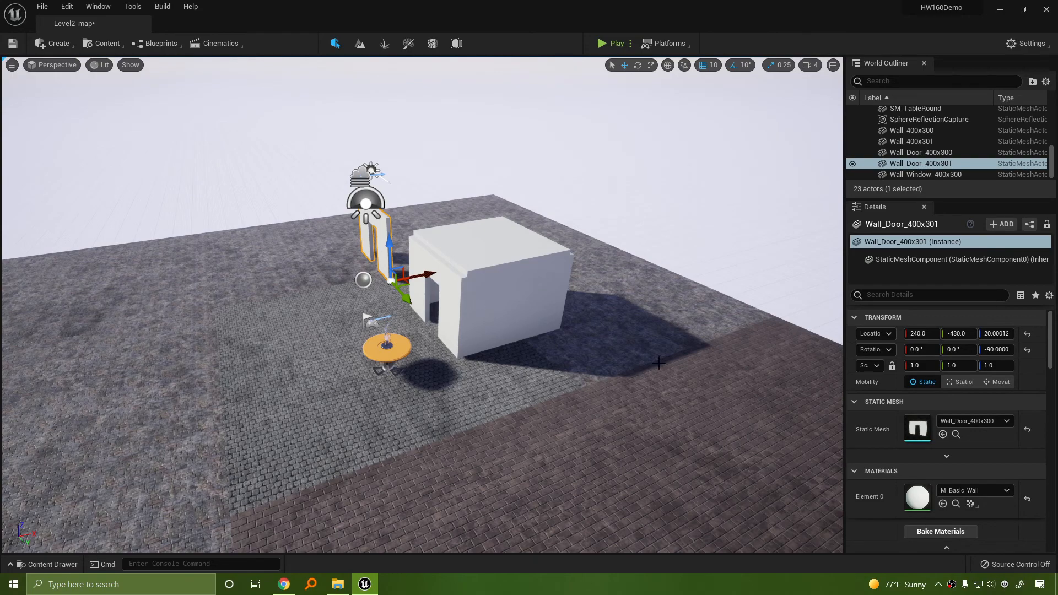
{"action": "mouse_move", "coordinate": [659, 363]}
{"action": "right_mouse_down"}
{"action": "mouse_move", "coordinate": [612, 355]}
{"action": "mouse_move", "coordinate": [658, 363]}
{"action": "right_mouse_up"}
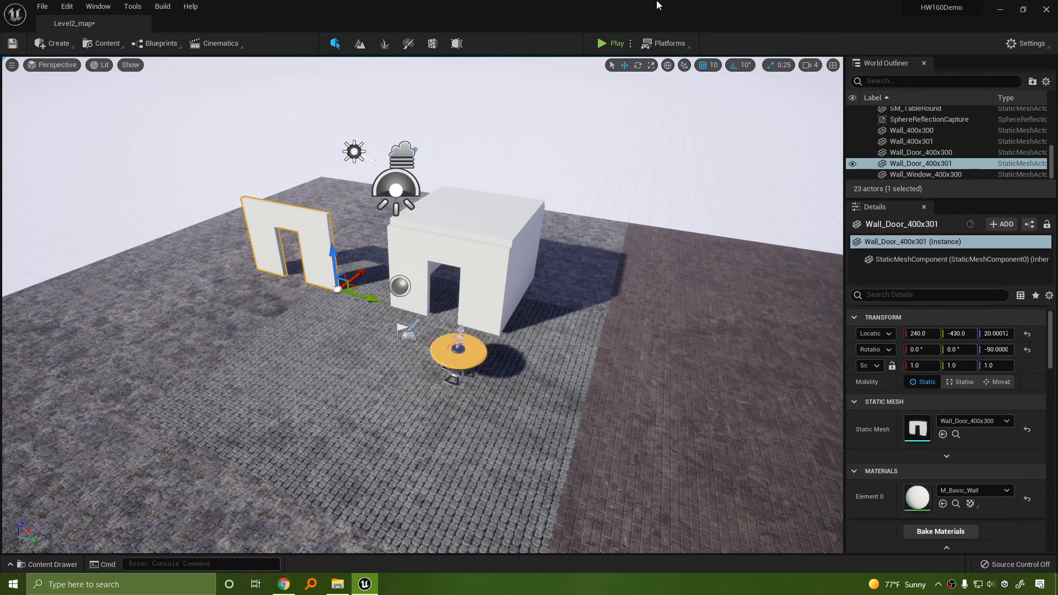
Step: Filter the World Outliner by "floor" and select the nine ground tiles, Floor through Floor9, leaving out Floor_400x400
{"action": "scroll", "coordinate": [666, 314], "scroll_direction": "down", "scroll_amount": 6}
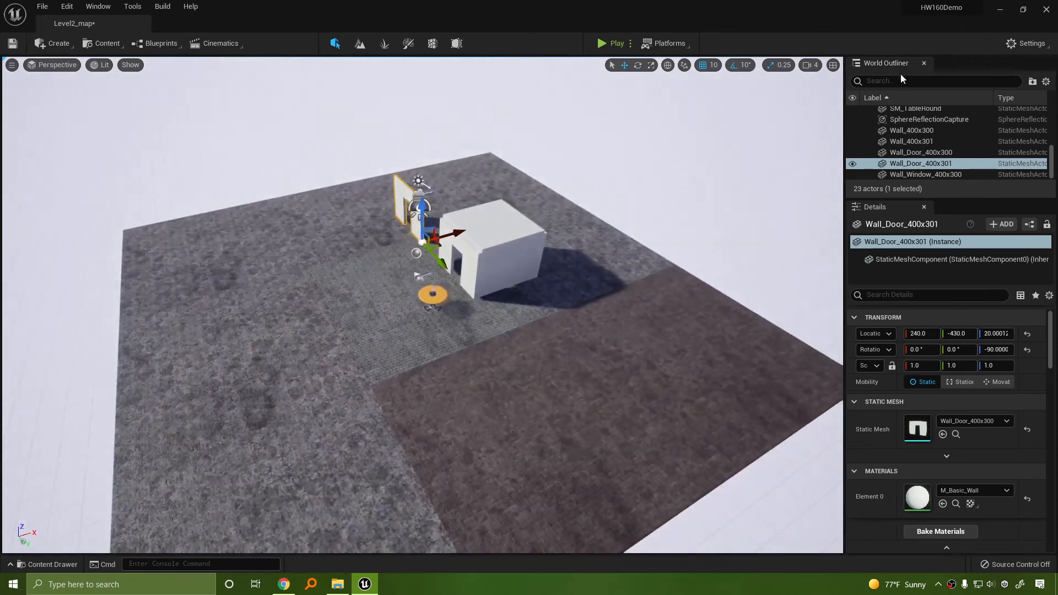
{"action": "left_click", "coordinate": [894, 81]}
{"action": "type", "text": "floor"}
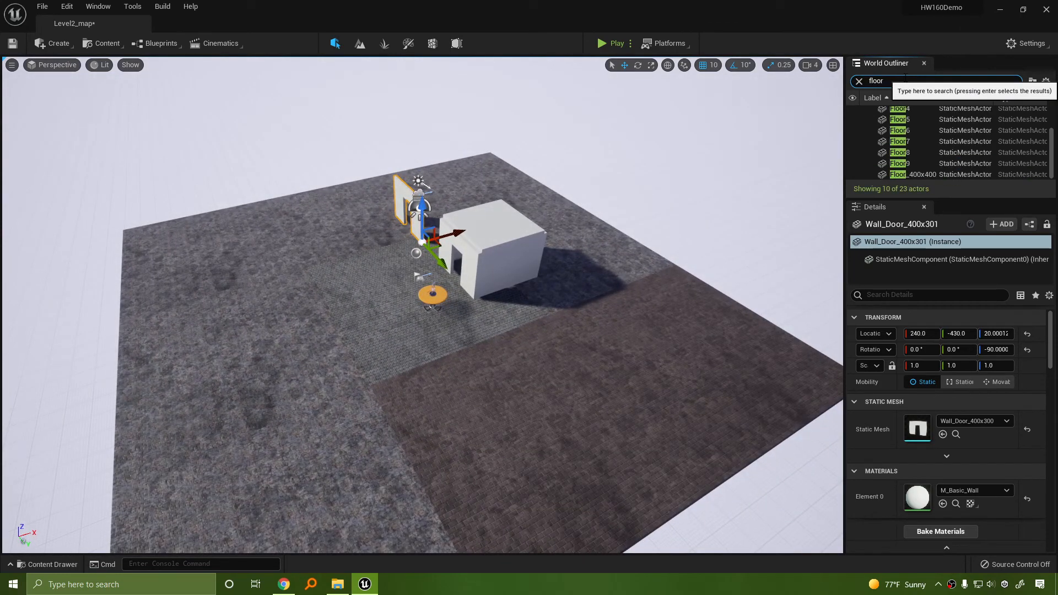
{"action": "scroll", "coordinate": [941, 160], "scroll_direction": "up", "scroll_amount": 2}
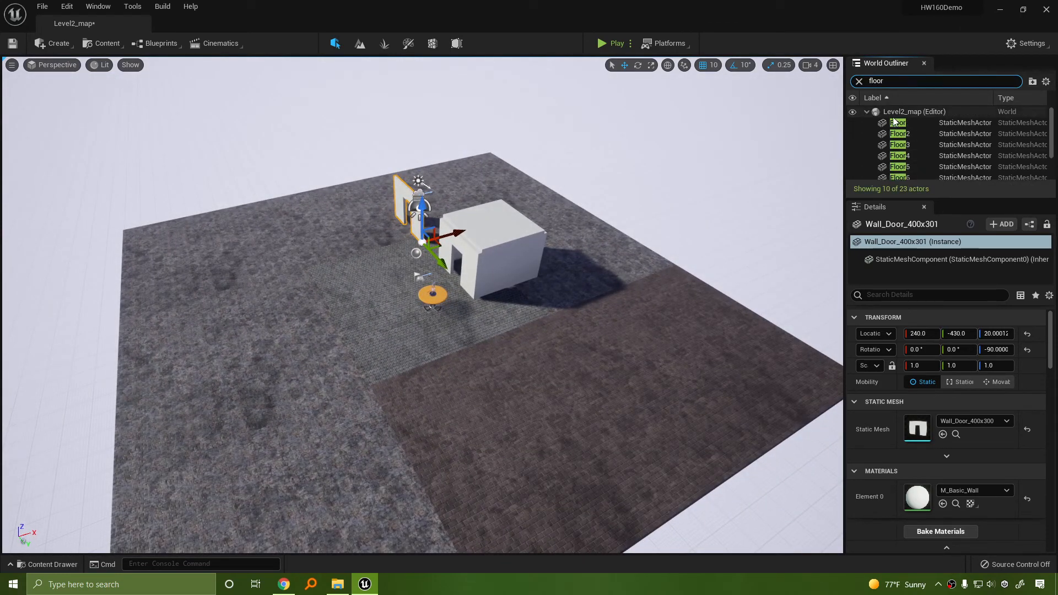
{"action": "left_click", "coordinate": [895, 122]}
{"action": "scroll", "coordinate": [931, 165], "scroll_direction": "down", "scroll_amount": 2}
{"action": "left_click", "coordinate": [917, 163], "text": "shift"}
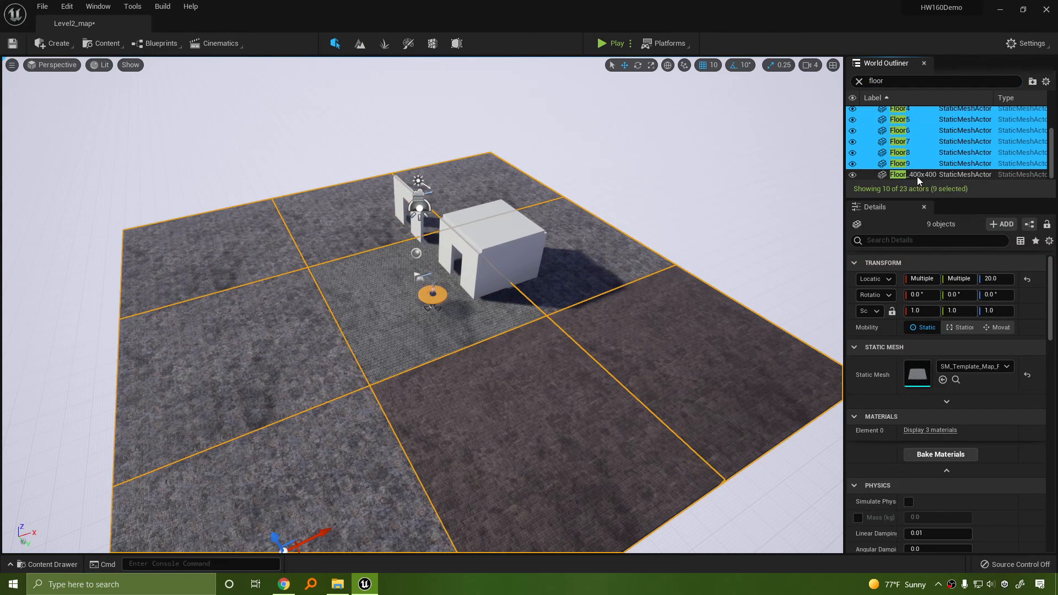
Step: Display all materials used by the nine selected ground tiles and reset the cobblestone and both brick materials to DefaultMaterial
{"action": "key", "text": "w"}
{"action": "right_click_drag", "start_coordinate": [577, 239], "coordinate": [700, 248]}
{"action": "key", "text": "a"}
{"action": "key", "text": "s"}
{"action": "key", "text": "d"}
{"action": "left_click", "coordinate": [946, 403]}
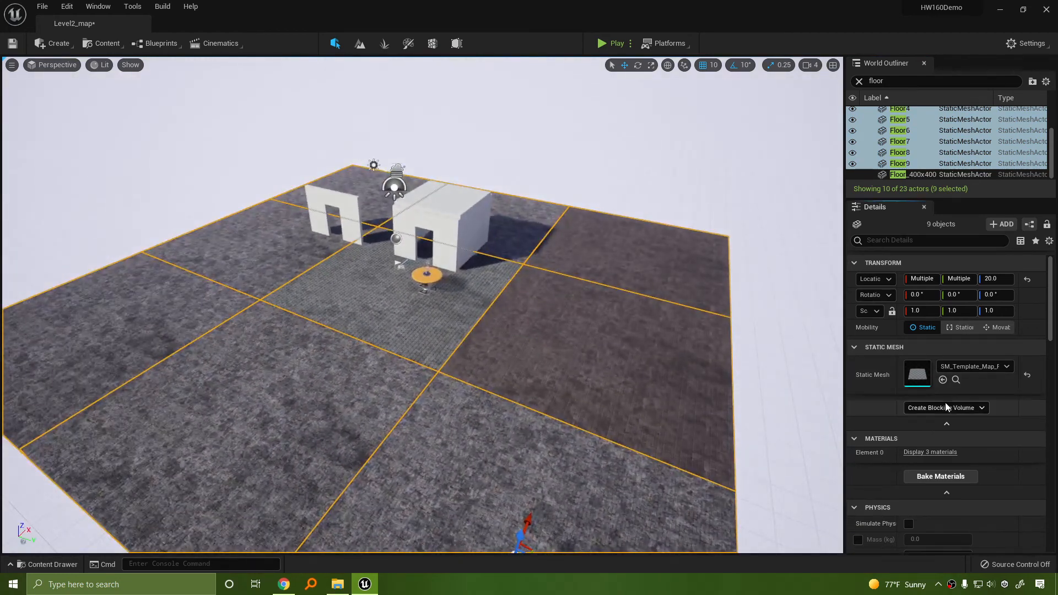
{"action": "left_click", "coordinate": [949, 424]}
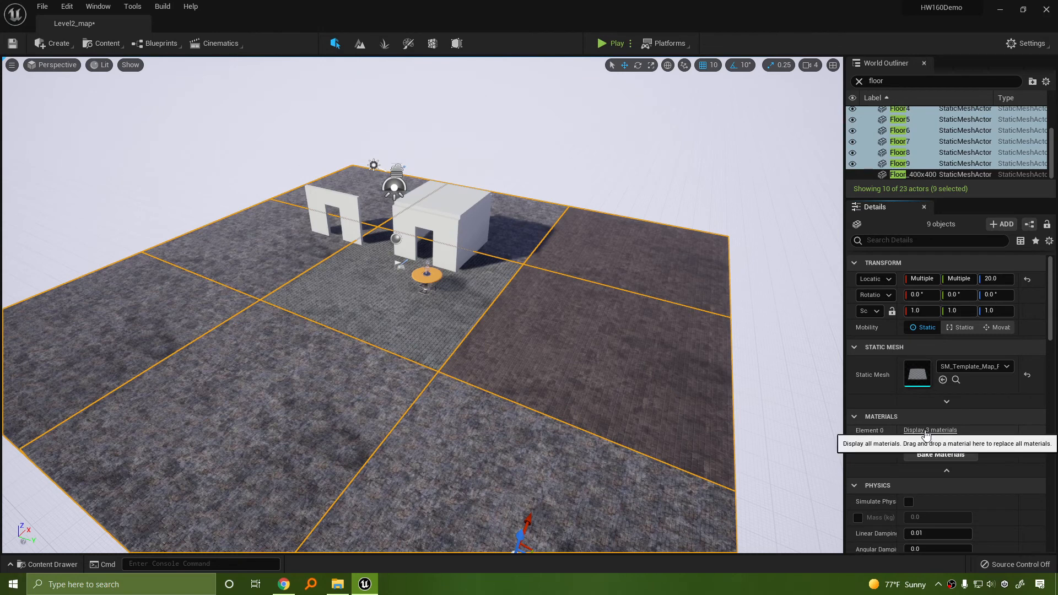
{"action": "left_click", "coordinate": [926, 431]}
{"action": "scroll", "coordinate": [974, 452], "scroll_direction": "down", "scroll_amount": 2}
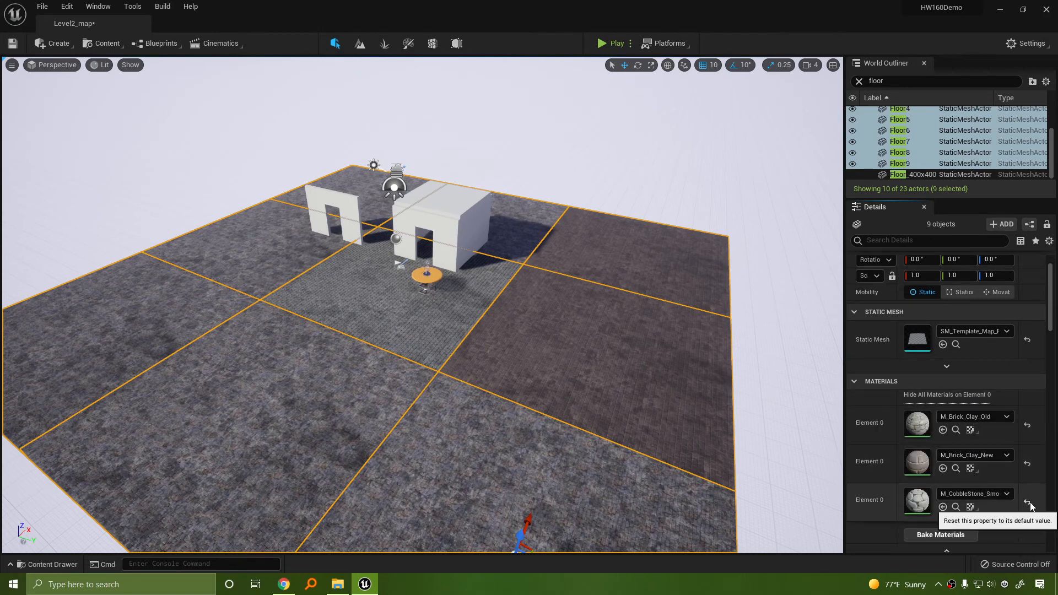
{"action": "left_click", "coordinate": [1028, 502]}
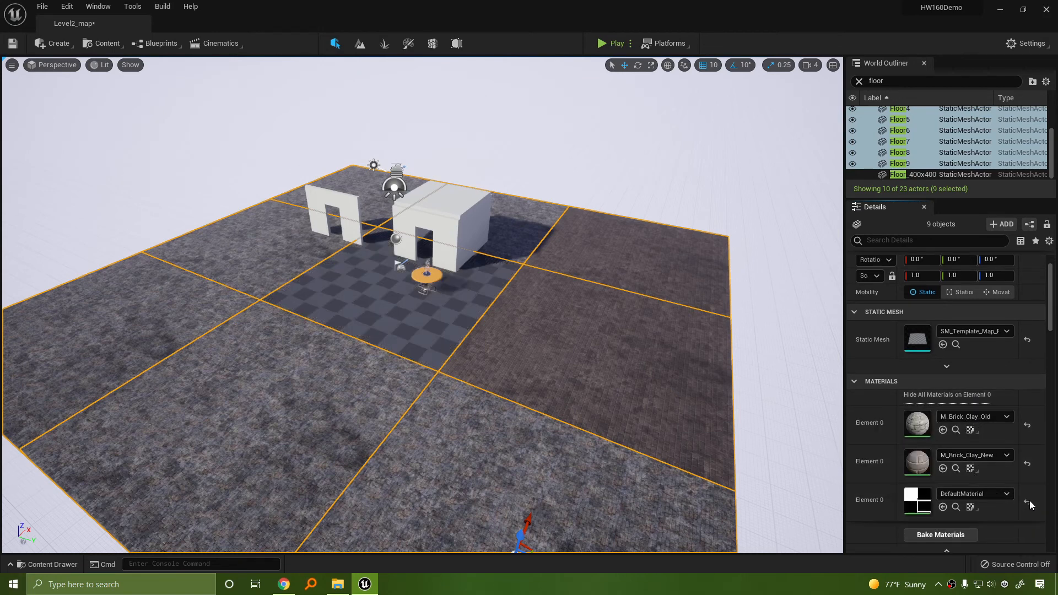
{"action": "left_click", "coordinate": [1028, 463]}
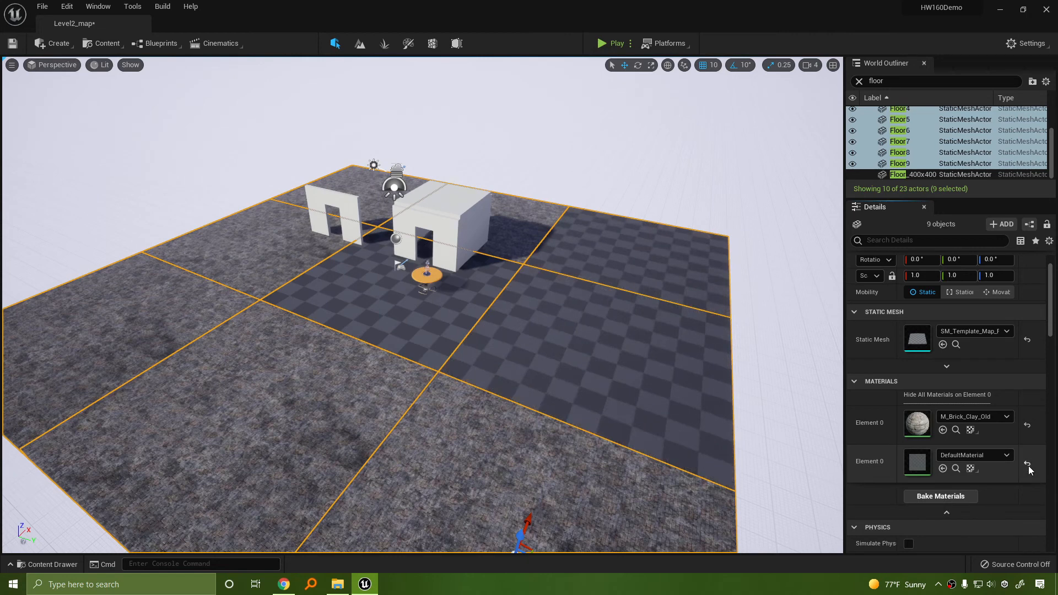
{"action": "left_click", "coordinate": [1028, 425]}
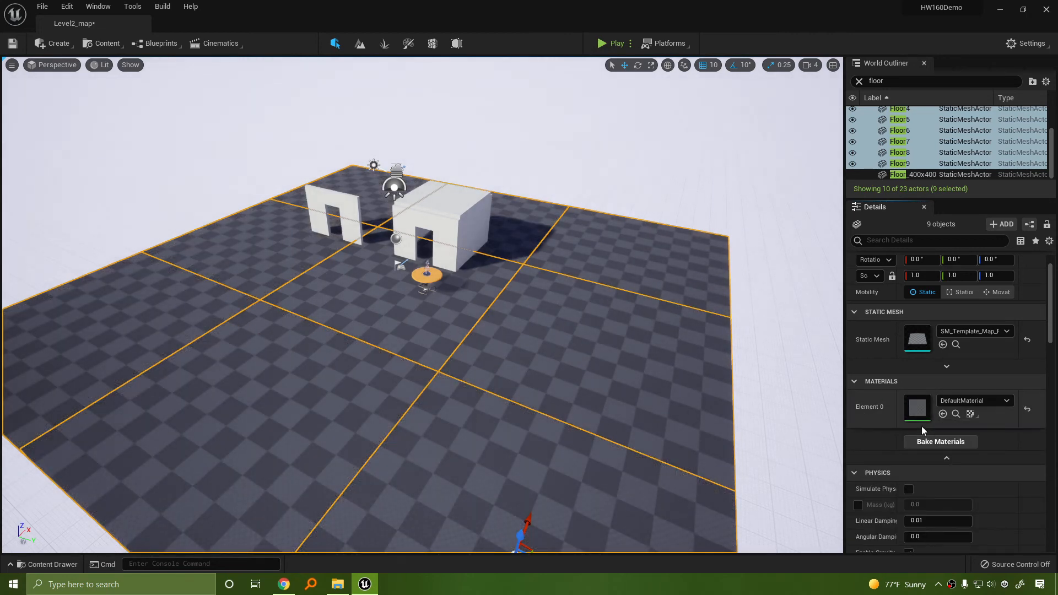
Step: Find "grass" among the materials, assign M_Ground_Grass to the nine ground tiles, and clear the selection
{"action": "left_click", "coordinate": [998, 402]}
{"action": "type", "text": "g"}
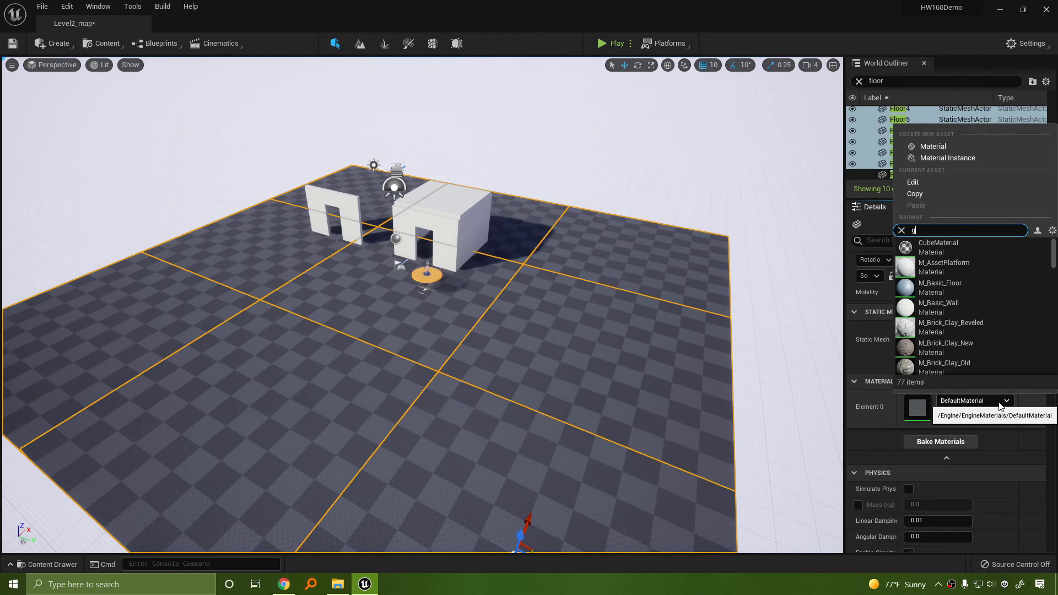
{"action": "type", "text": "rass"}
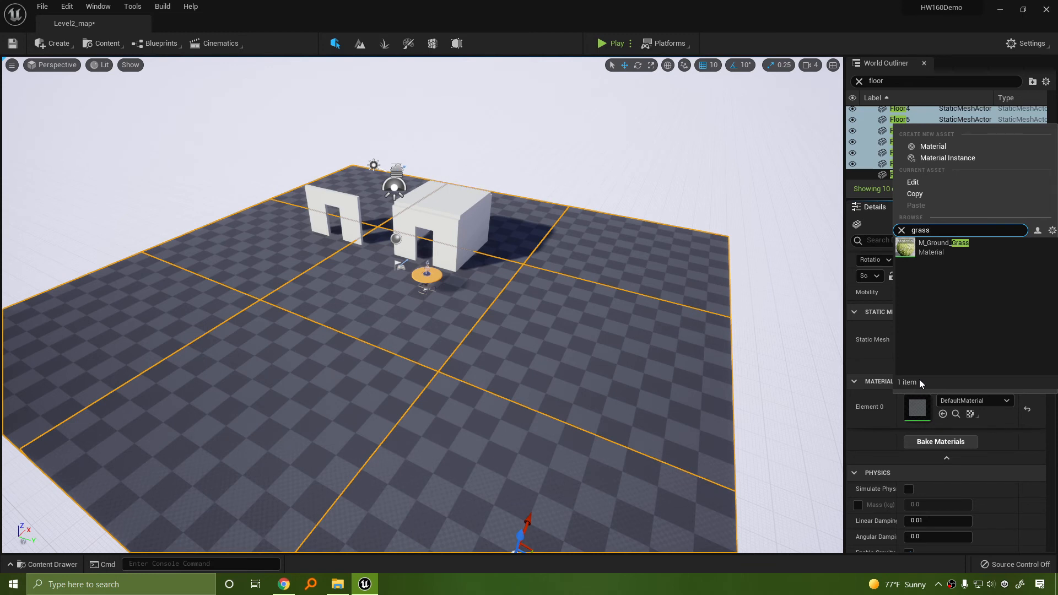
{"action": "left_click", "coordinate": [940, 248]}
{"action": "right_click_drag", "start_coordinate": [633, 335], "coordinate": [687, 289]}
{"action": "key", "text": "w"}
{"action": "key", "text": "Escape"}
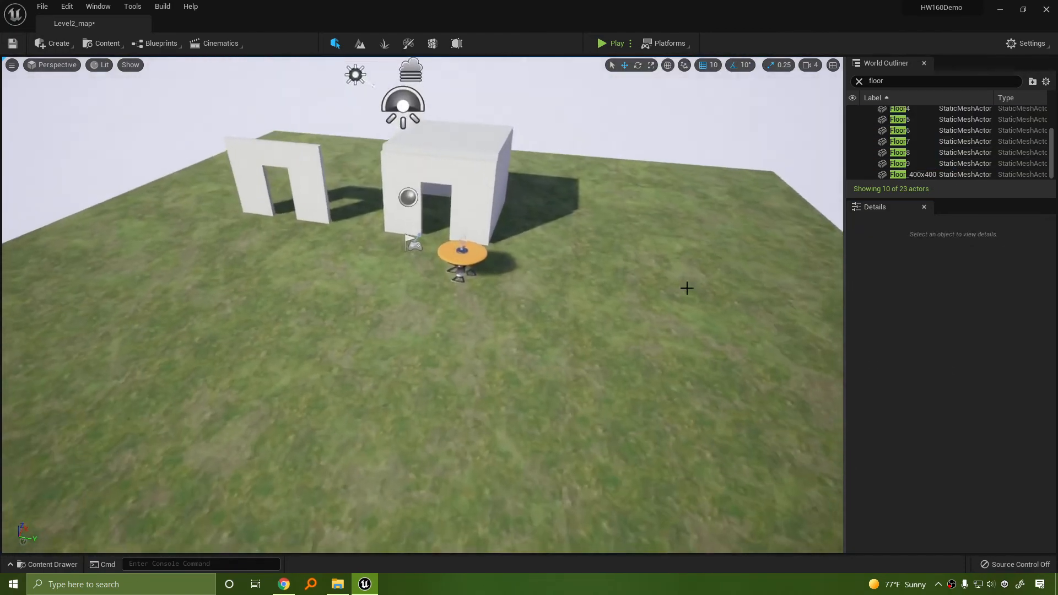
Step: Examine the grass ground around the room, the table and the freestanding door wall from several angles
{"action": "key", "text": "w"}
{"action": "right_click_drag", "start_coordinate": [643, 144], "coordinate": [587, 174]}
{"action": "key", "text": "s"}
{"action": "key", "text": "w"}
{"action": "key", "text": "d"}
{"action": "key", "text": "w"}
{"action": "key", "text": "s"}
{"action": "right_click_drag", "start_coordinate": [585, 278], "coordinate": [587, 280]}
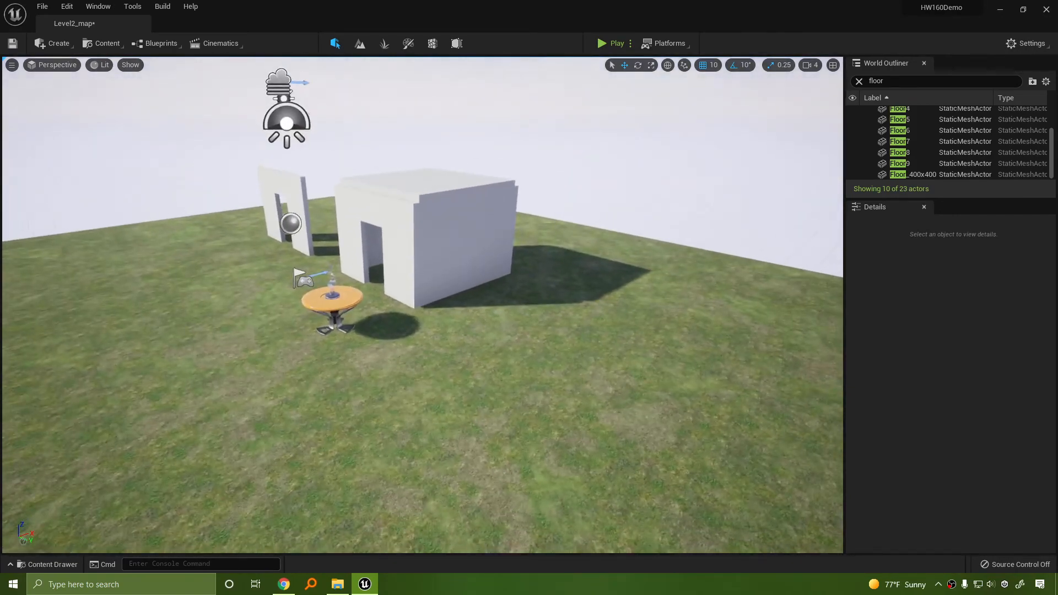
{"action": "key", "text": "s"}
{"action": "right_click_drag", "start_coordinate": [443, 230], "coordinate": [639, 341]}
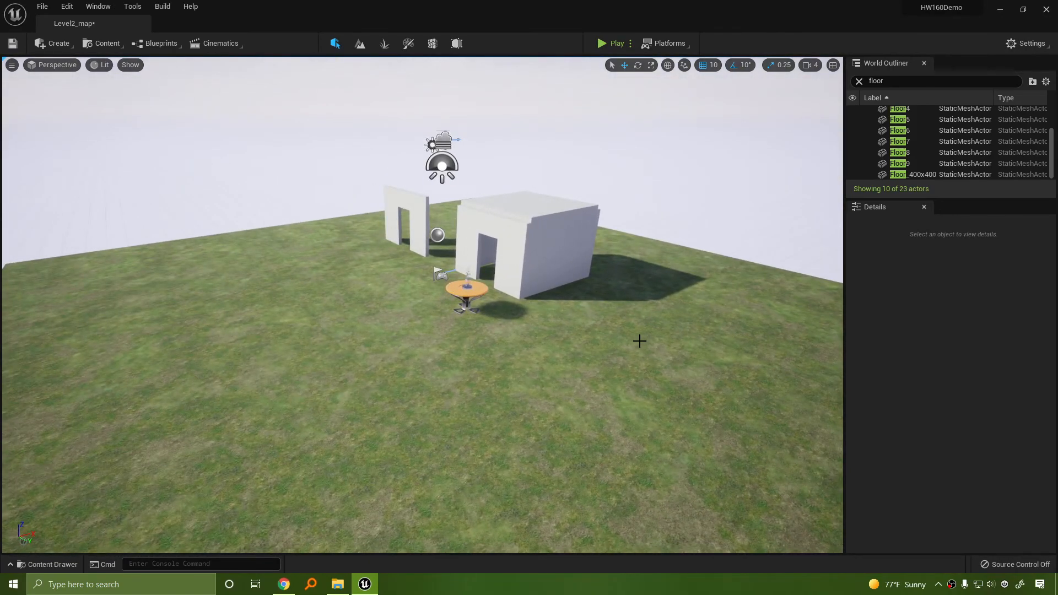
Step: Save the modified items immediately instead of waiting for the autosave
{"action": "key", "text": "ctrl+shift+semicolon"}
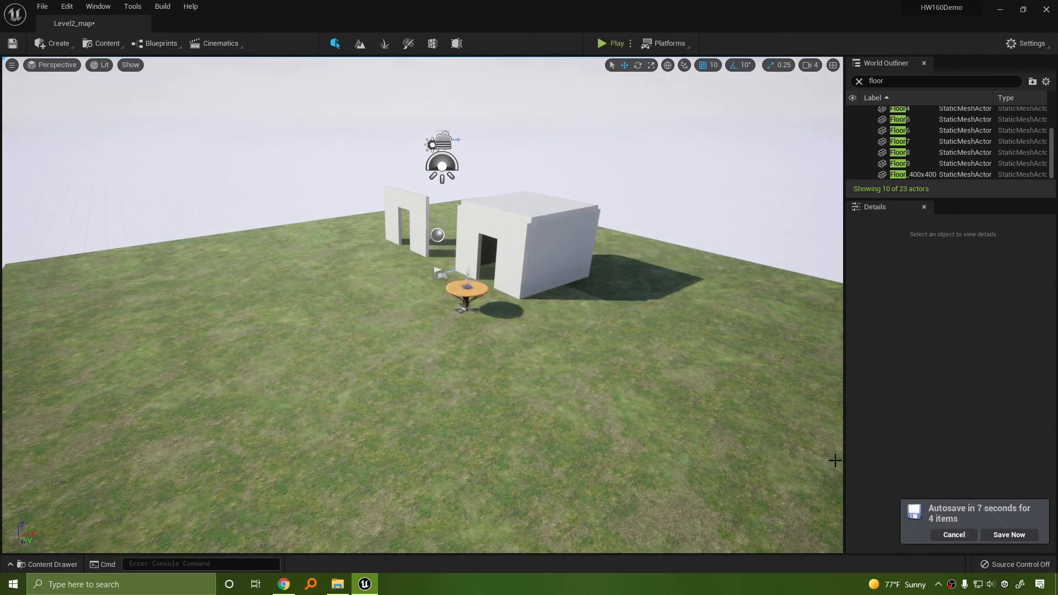
{"action": "left_click", "coordinate": [1009, 535]}
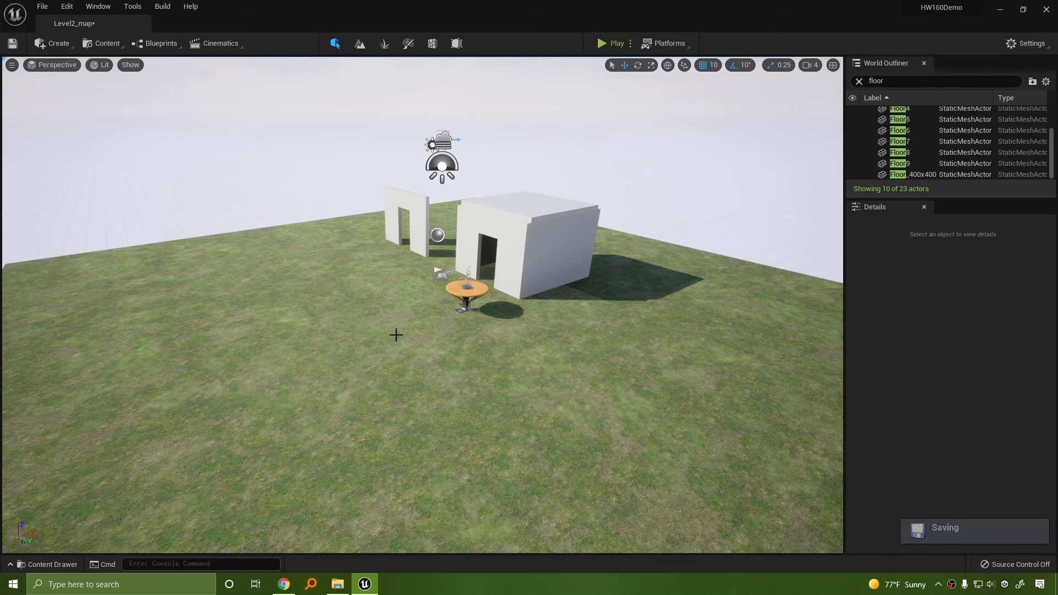
Step: Play-test the level by running the character around the room, door wall and table on the grass, and end the session
{"action": "right_click_drag", "start_coordinate": [623, 365], "coordinate": [595, 361]}
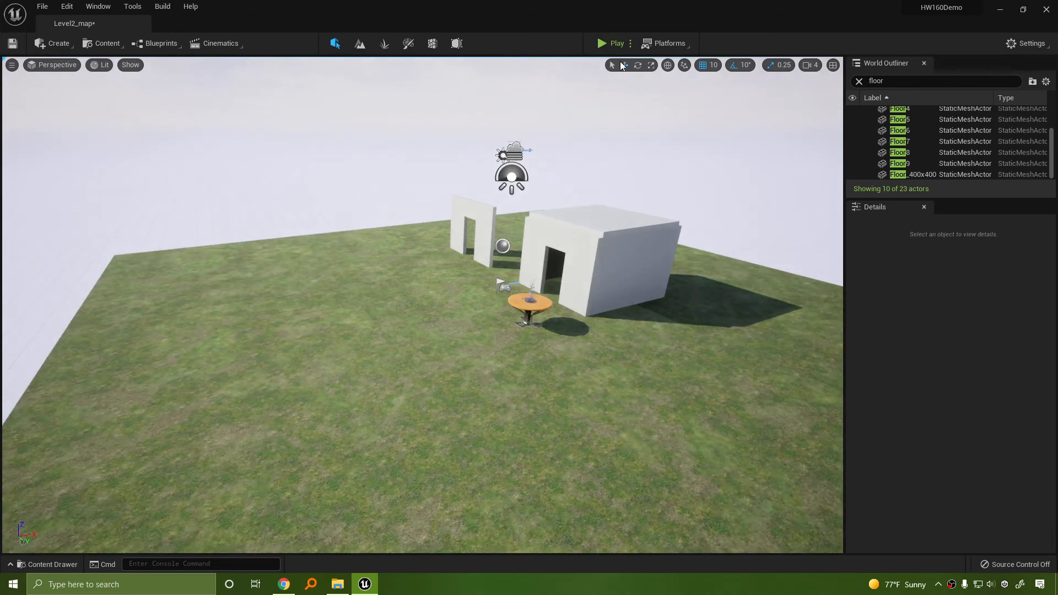
{"action": "left_click", "coordinate": [609, 43]}
{"action": "key", "text": "w"}
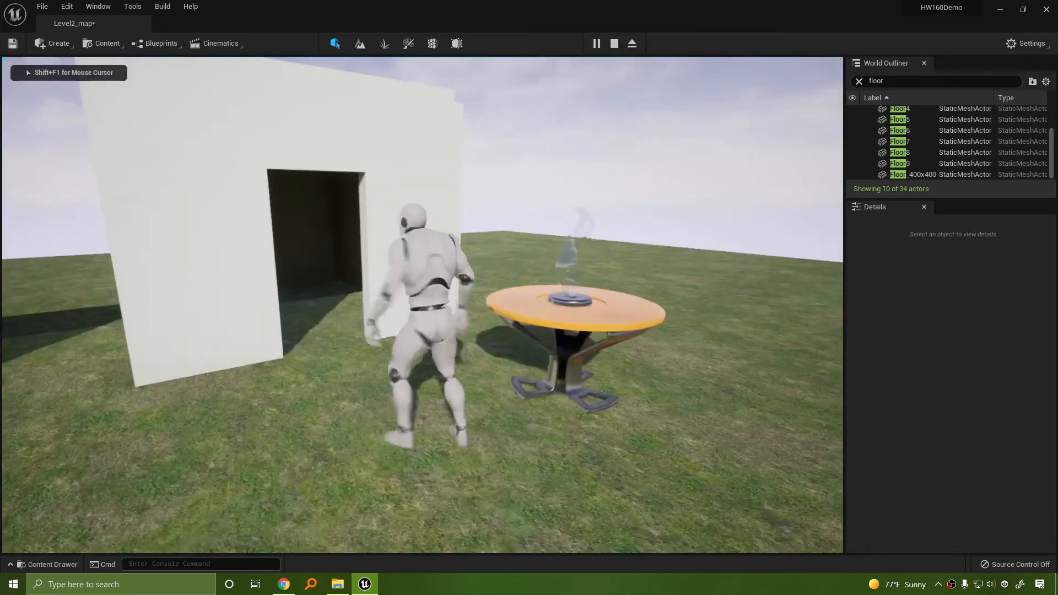
{"action": "key", "text": "w"}
{"action": "key", "text": "d"}
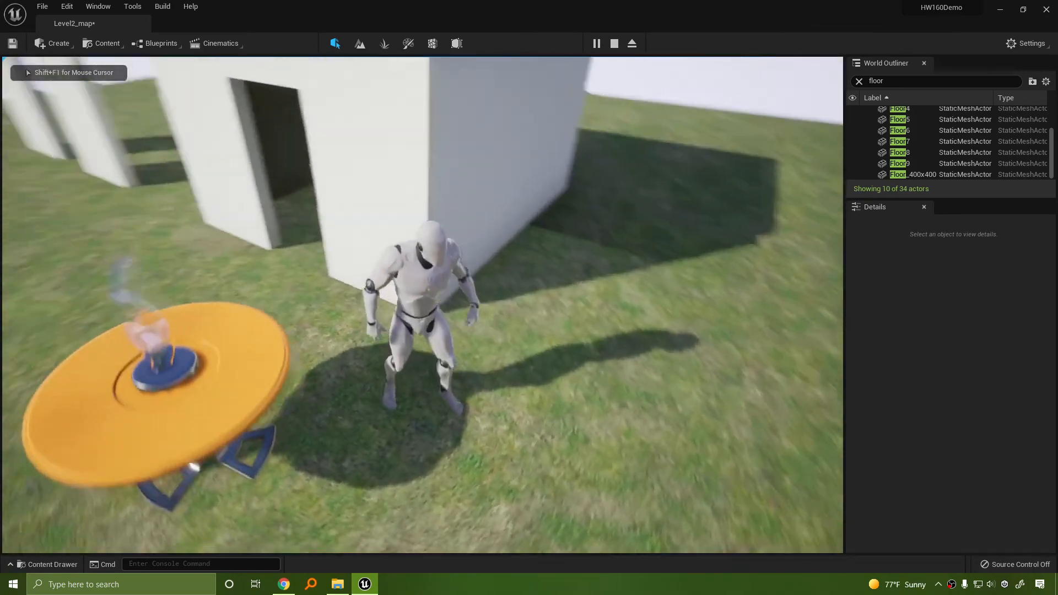
{"action": "key", "text": "d"}
{"action": "key", "text": "w"}
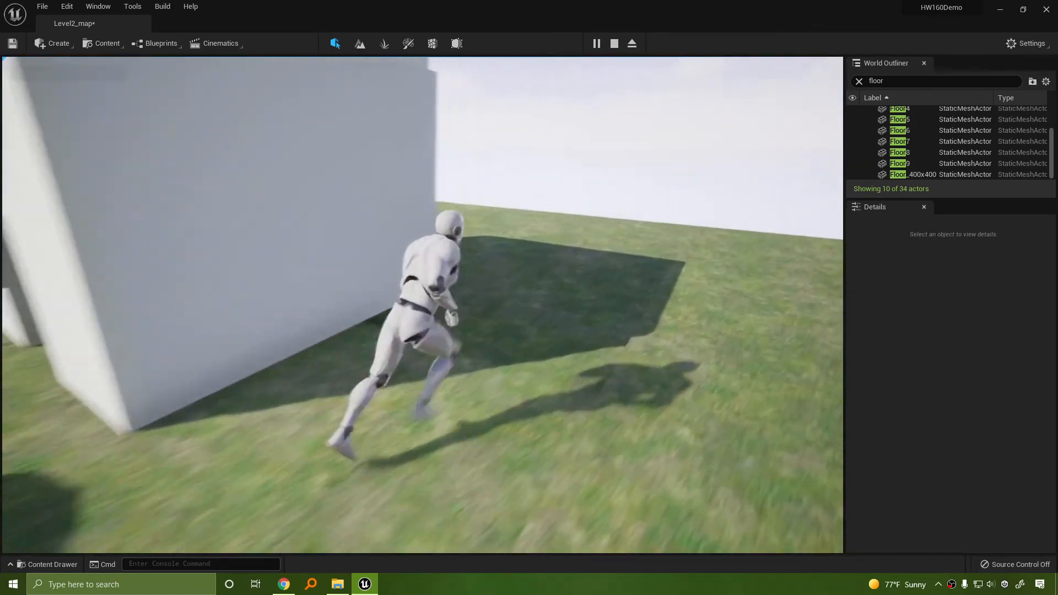
{"action": "key", "text": "w"}
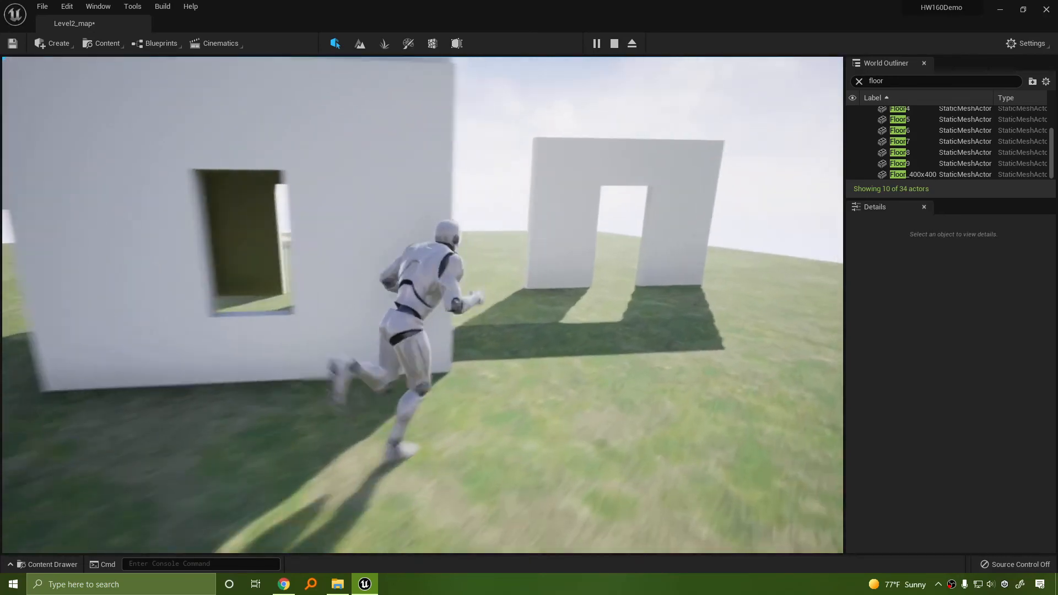
{"action": "key", "text": "w"}
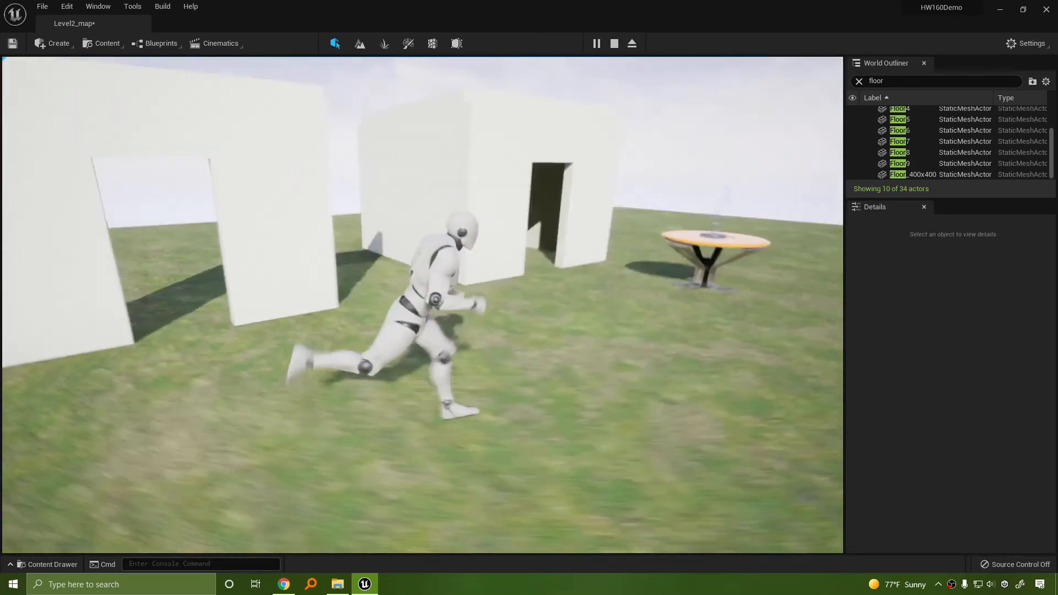
{"action": "key", "text": "w"}
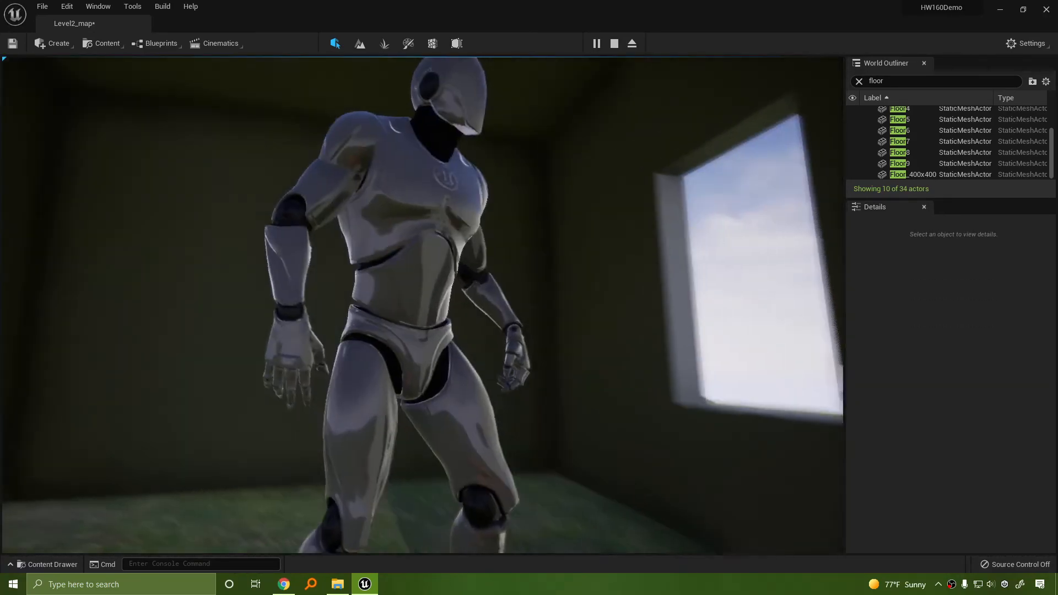
{"action": "key", "text": "w"}
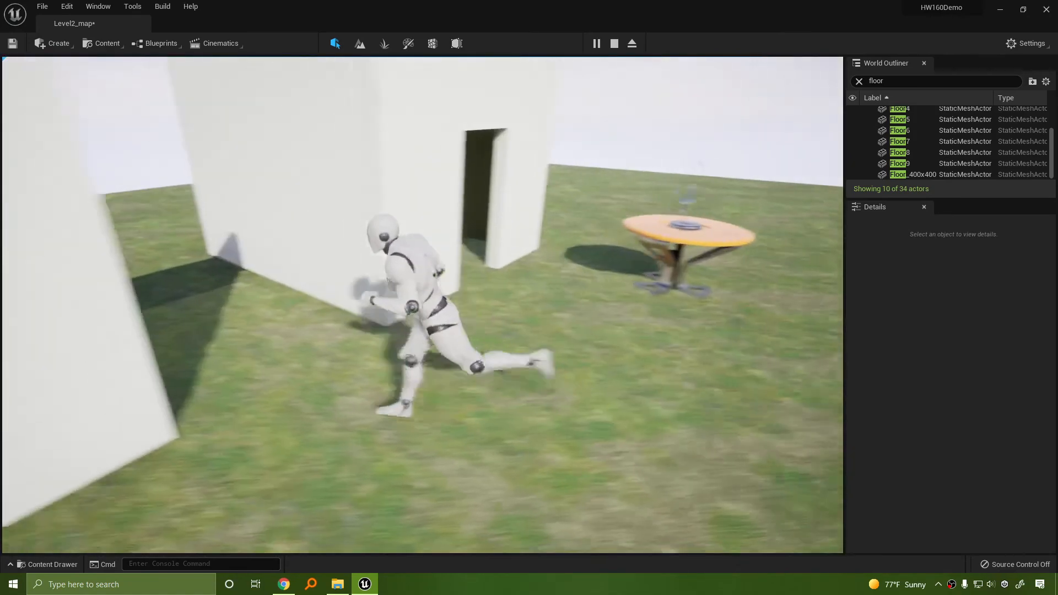
{"action": "key", "text": "s"}
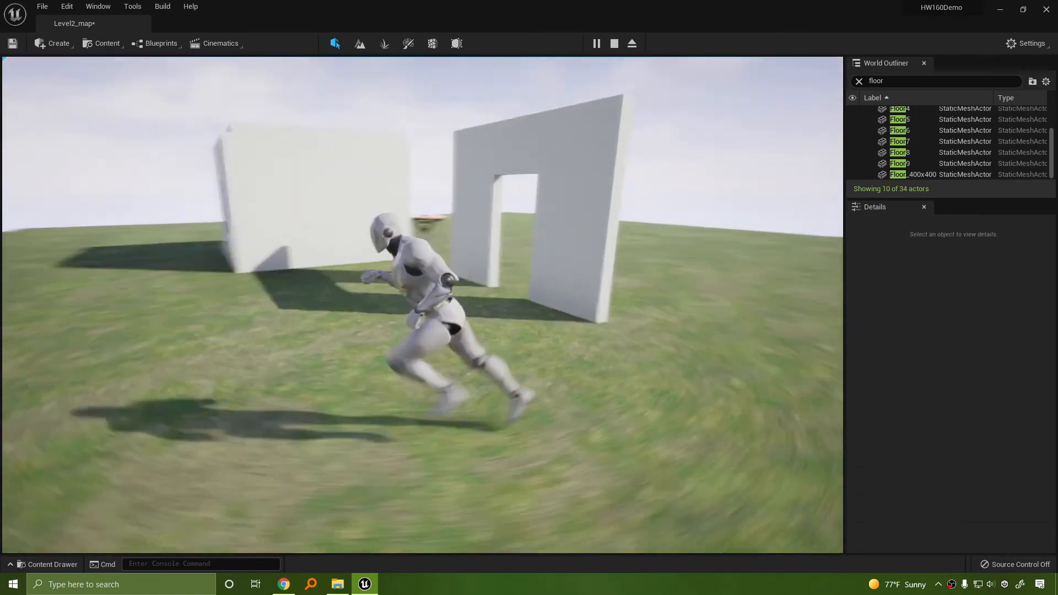
{"action": "key", "text": "w"}
{"action": "key", "text": "d"}
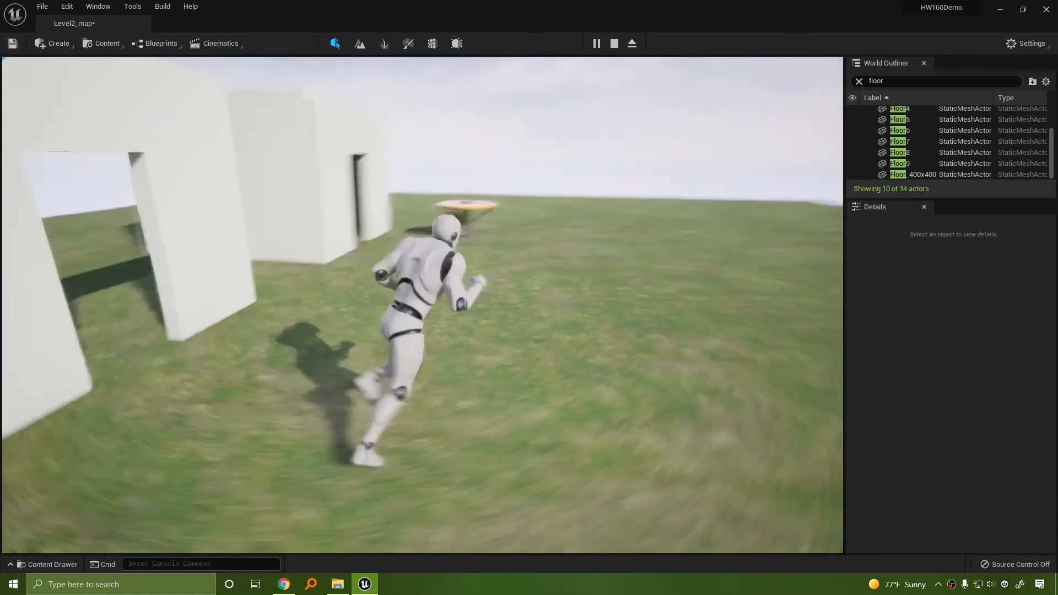
{"action": "key", "text": "s"}
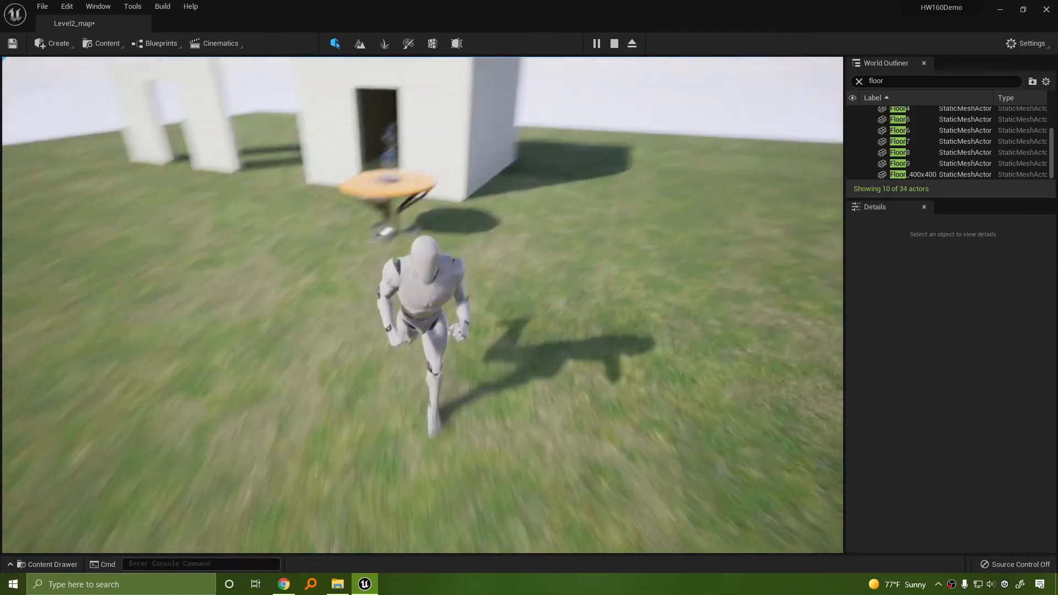
{"action": "key", "text": "d"}
{"action": "key", "text": "a"}
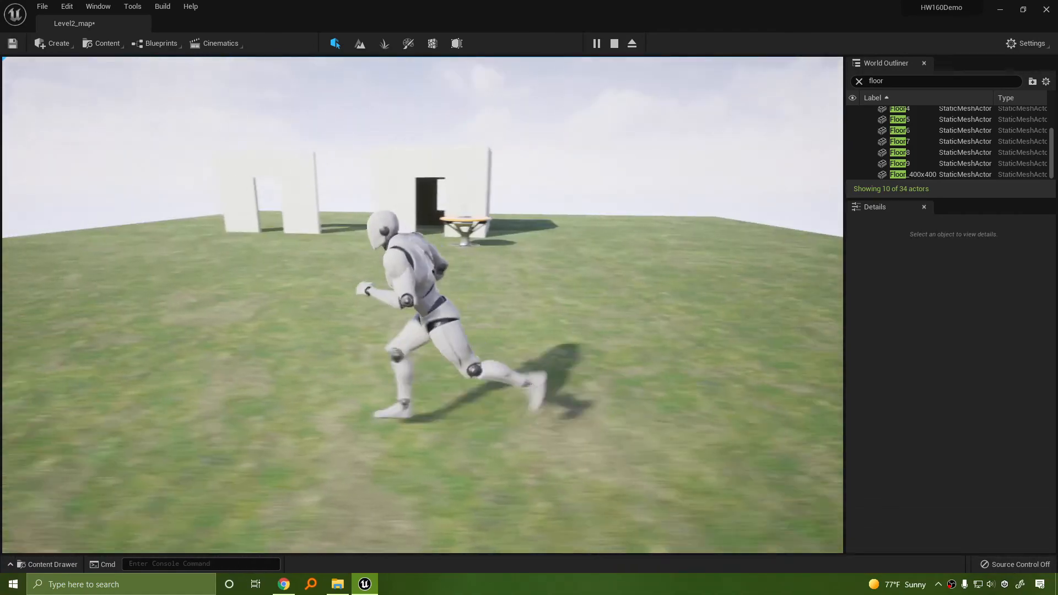
{"action": "key", "text": "w"}
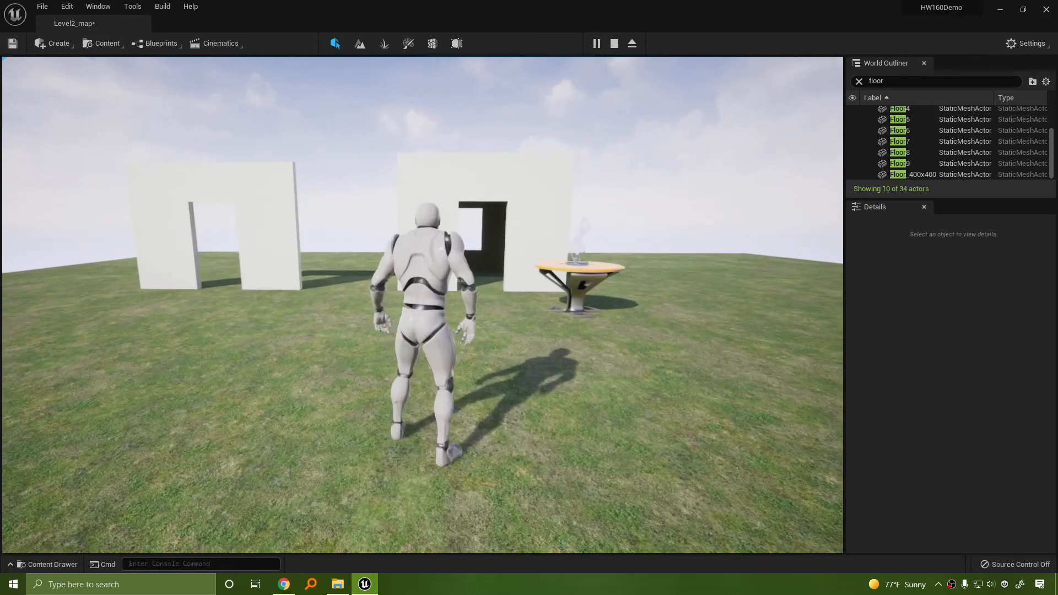
{"action": "key", "text": "Escape"}
Step: Select the room's front door wall and set its material to M_Brick_Clay_New
{"action": "left_click", "coordinate": [560, 191]}
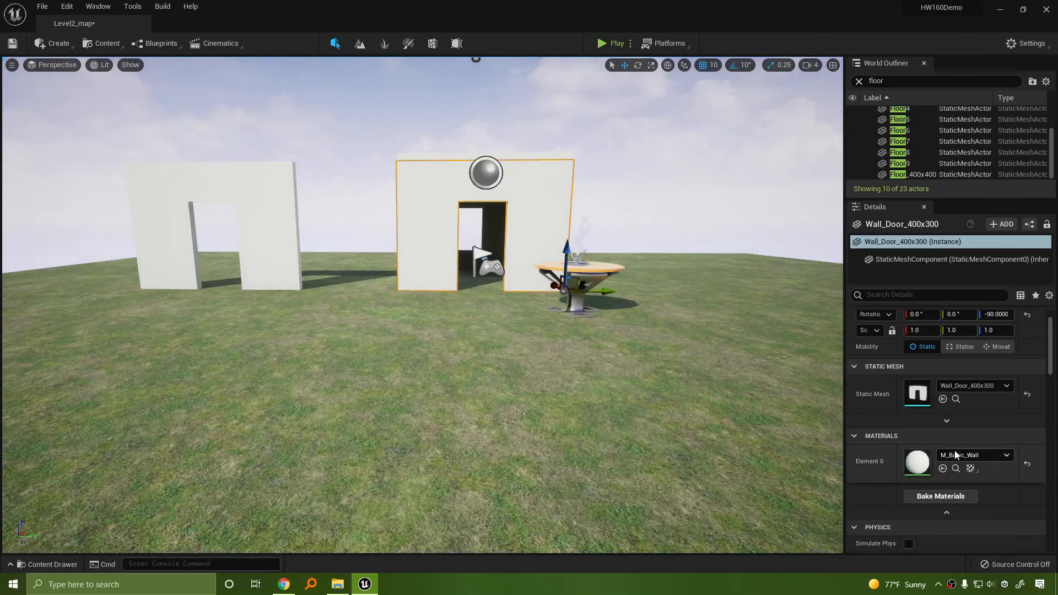
{"action": "left_click", "coordinate": [975, 455]}
{"action": "left_click", "coordinate": [938, 397]}
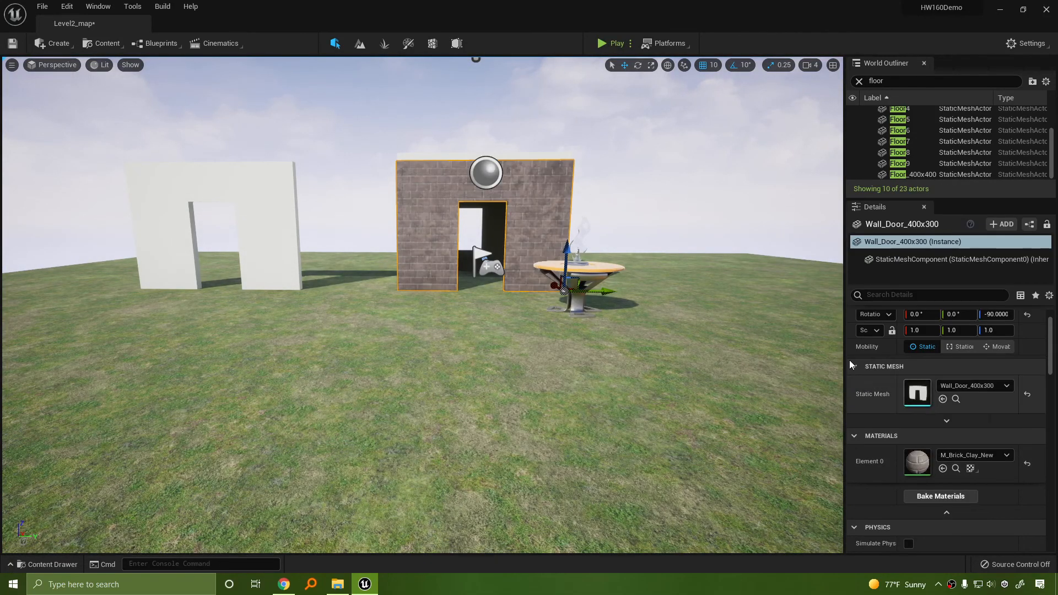
{"action": "right_click_drag", "start_coordinate": [606, 309], "coordinate": [562, 292]}
{"action": "key", "text": "w"}
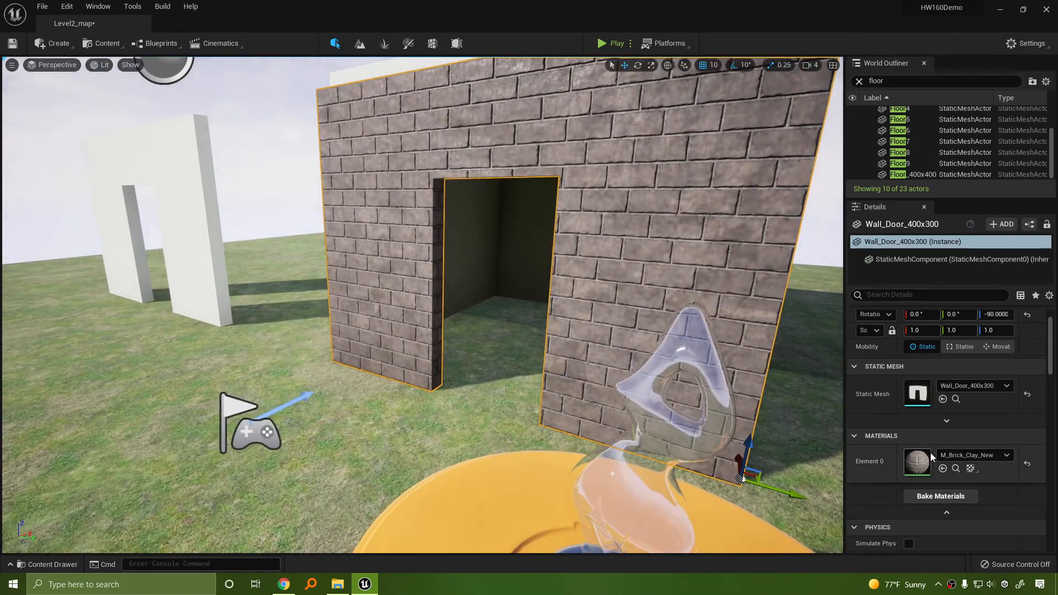
Step: Browse to the StarterContent Materials folder and apply M_Metal_Chrome to the room's front door wall
{"action": "scroll", "coordinate": [937, 414], "scroll_direction": "down", "scroll_amount": 4}
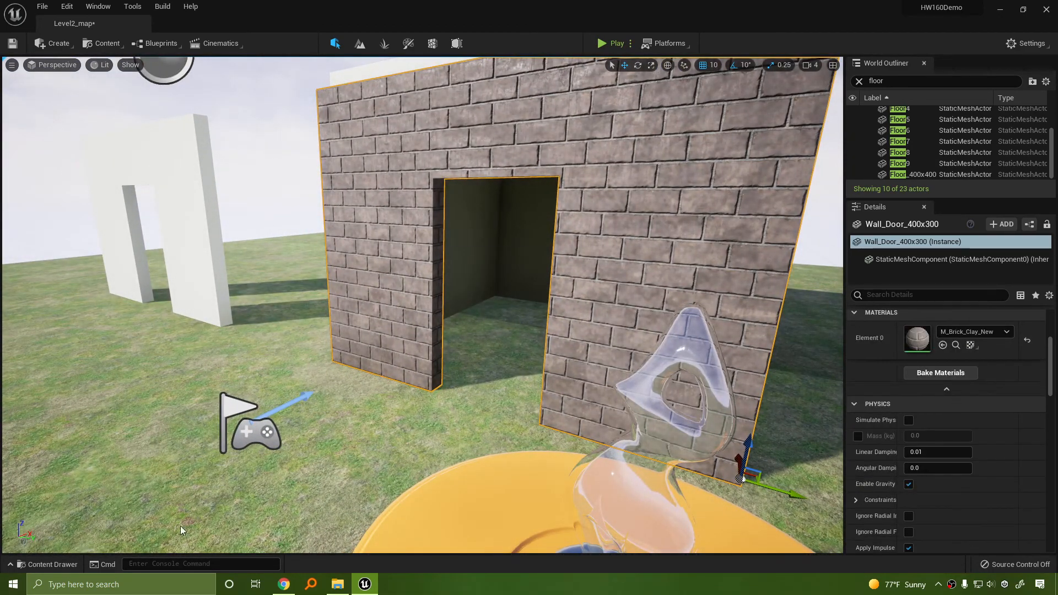
{"action": "left_click", "coordinate": [48, 565]}
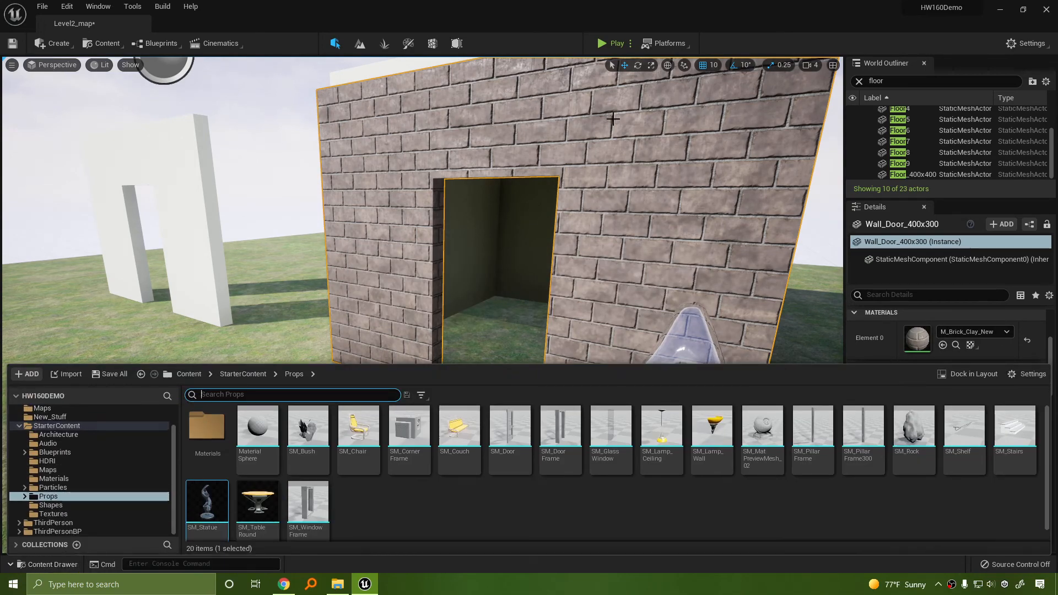
{"action": "left_click", "coordinate": [613, 118]}
{"action": "left_click", "coordinate": [48, 565]}
{"action": "left_click", "coordinate": [54, 479]}
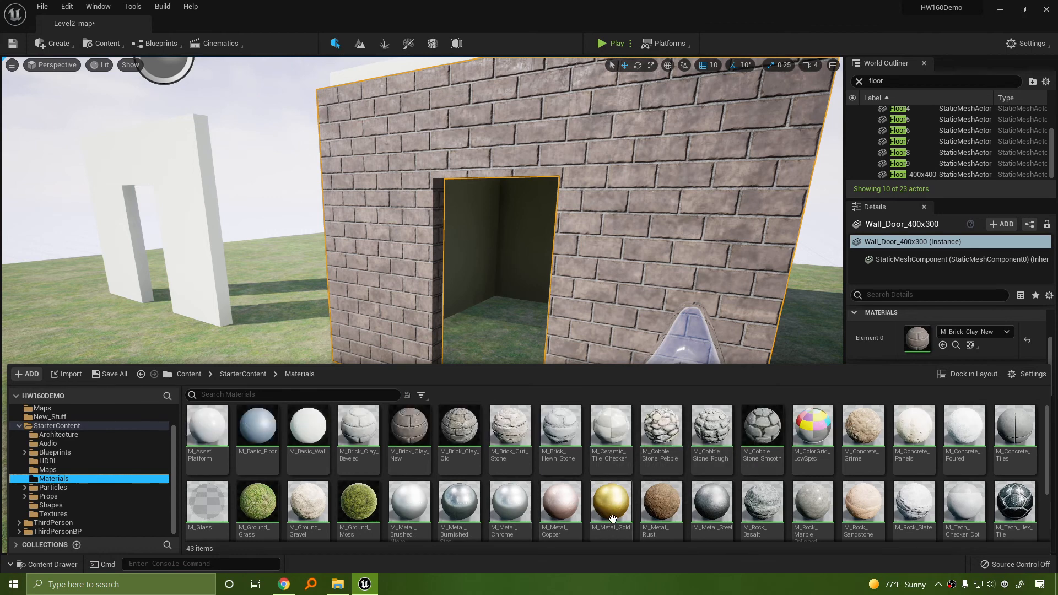
{"action": "right_click", "coordinate": [510, 503]}
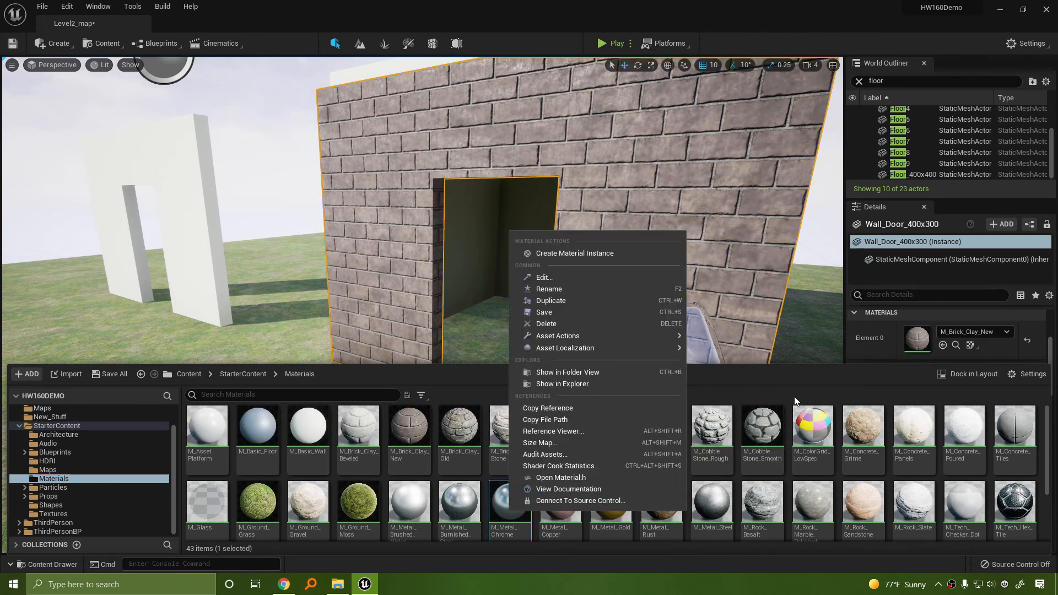
{"action": "left_click_drag", "start_coordinate": [500, 515], "coordinate": [666, 99]}
Step: Assign M_Ground_Gravel to the room's front door wall and replace it with M_Ground_Moss
{"action": "right_click_drag", "start_coordinate": [423, 304], "coordinate": [330, 334]}
{"action": "left_click", "coordinate": [38, 565]}
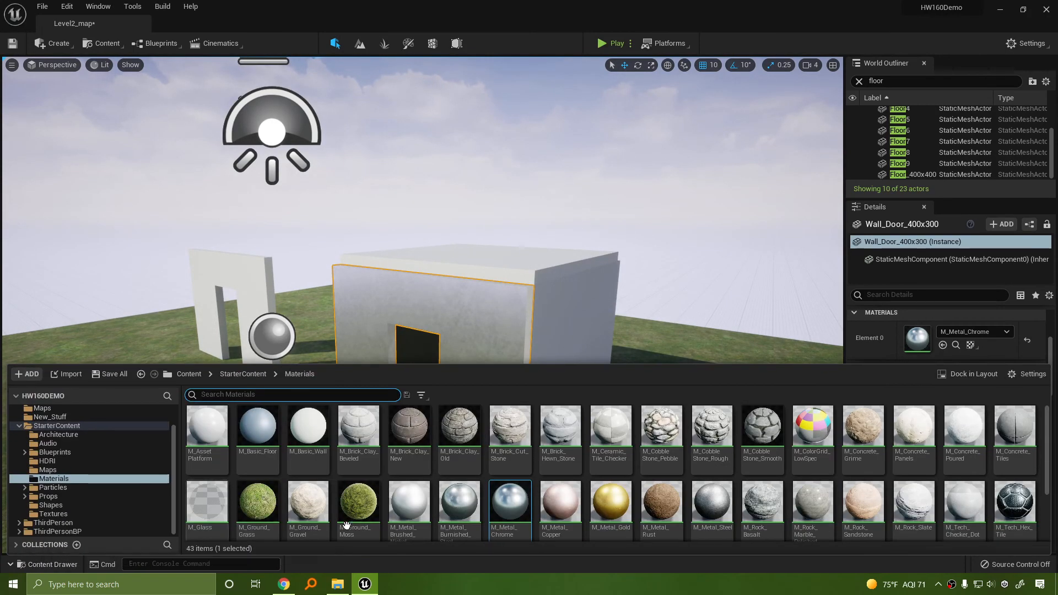
{"action": "right_click", "coordinate": [305, 496]}
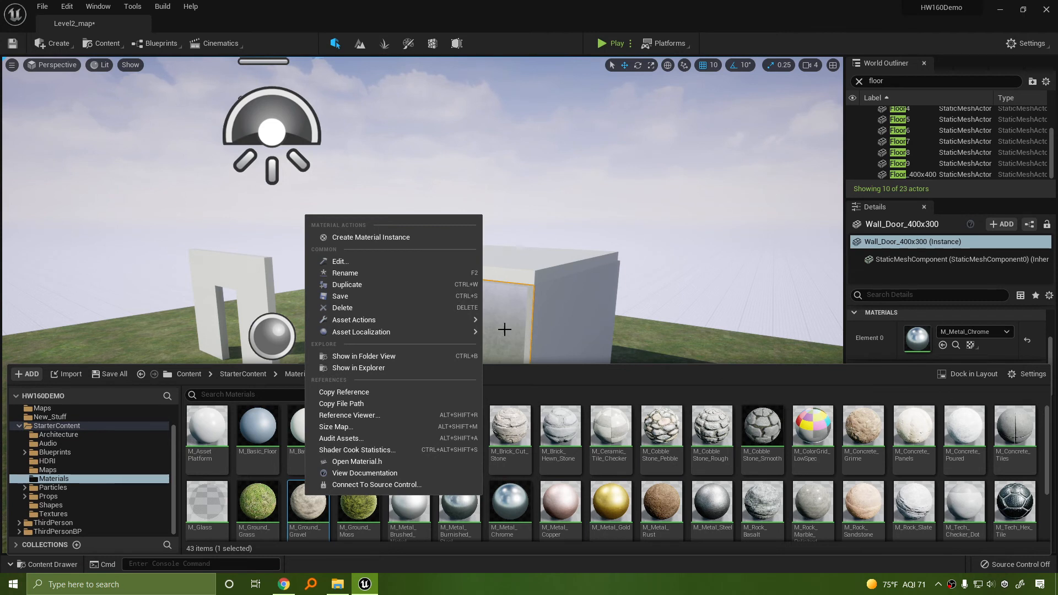
{"action": "mouse_move", "coordinate": [375, 326]}
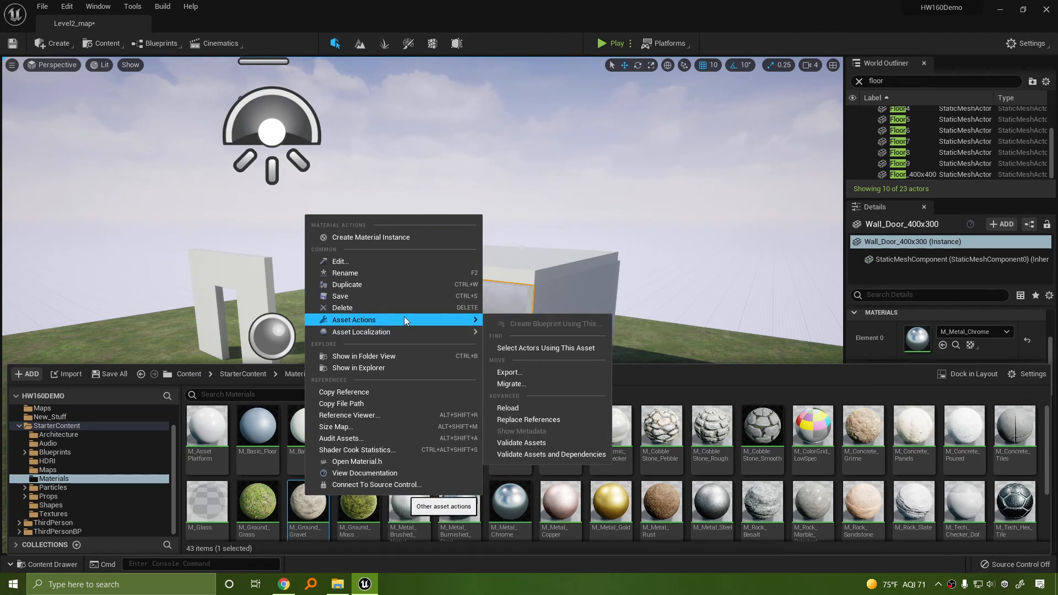
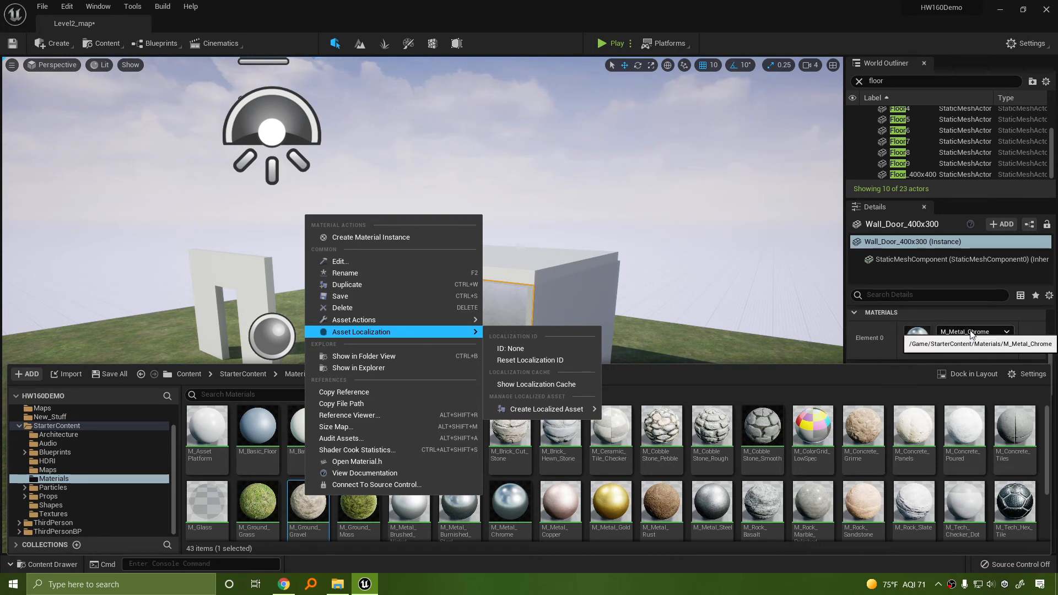
{"action": "left_click", "coordinate": [309, 516]}
{"action": "left_click_drag", "start_coordinate": [309, 516], "coordinate": [904, 347]}
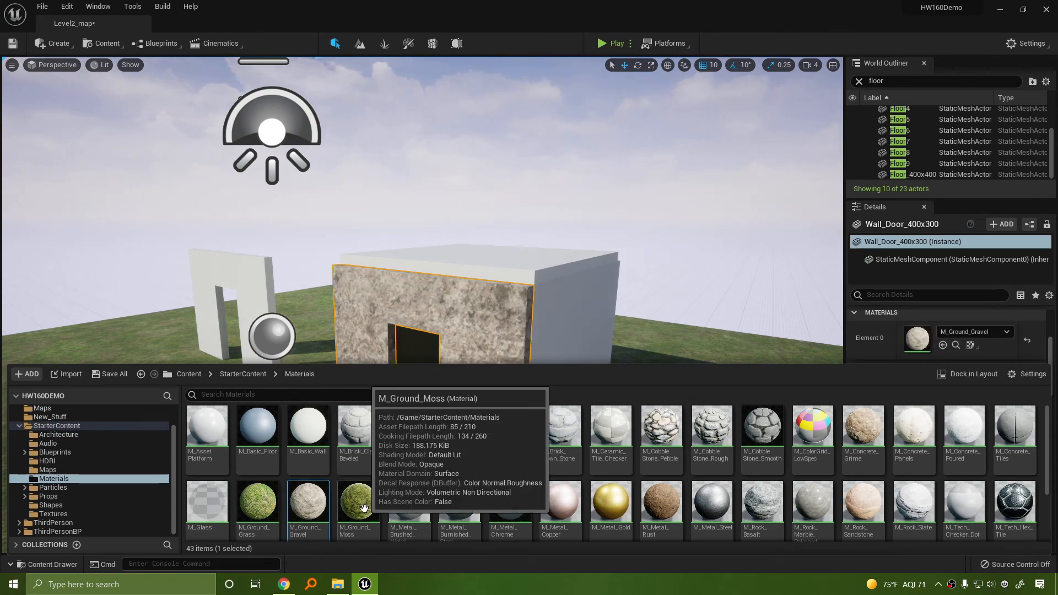
{"action": "left_click_drag", "start_coordinate": [358, 504], "coordinate": [478, 296]}
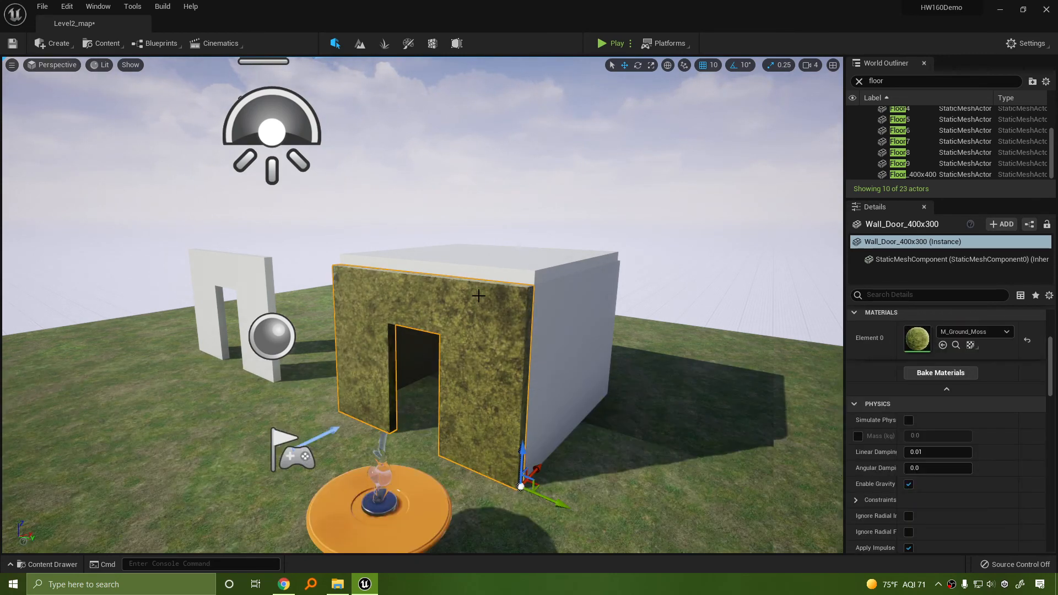
Step: Select the Light Source directional light above the level and switch it to the rotation gizmo
{"action": "right_click_drag", "start_coordinate": [645, 260], "coordinate": [684, 234]}
{"action": "key", "text": "w"}
{"action": "key", "text": "s"}
{"action": "key", "text": "q"}
{"action": "key", "text": "e"}
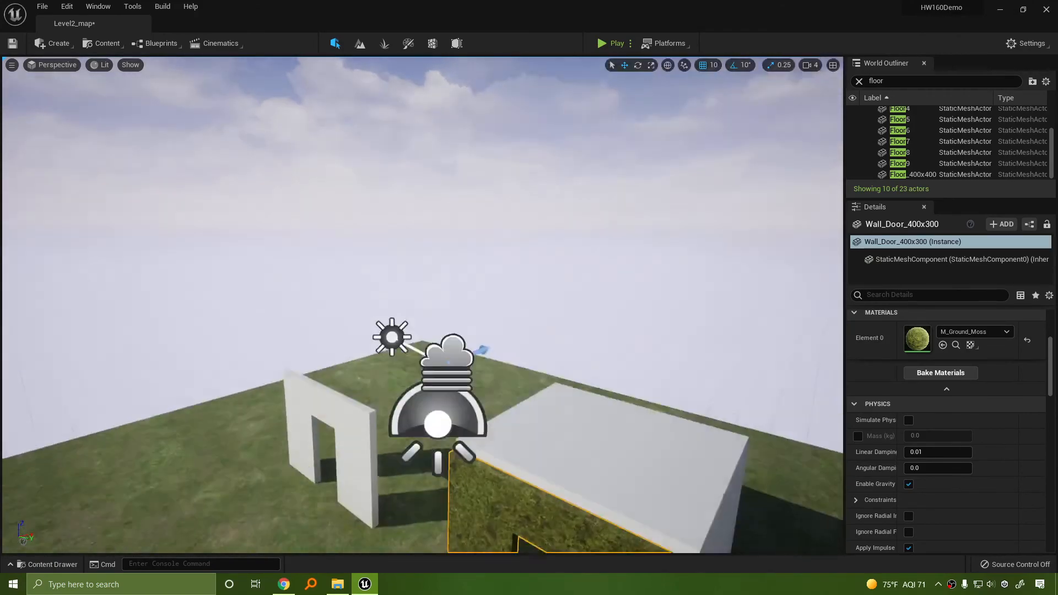
{"action": "right_click_drag", "start_coordinate": [701, 327], "coordinate": [741, 344]}
{"action": "key", "text": "s"}
{"action": "left_click", "coordinate": [413, 304]}
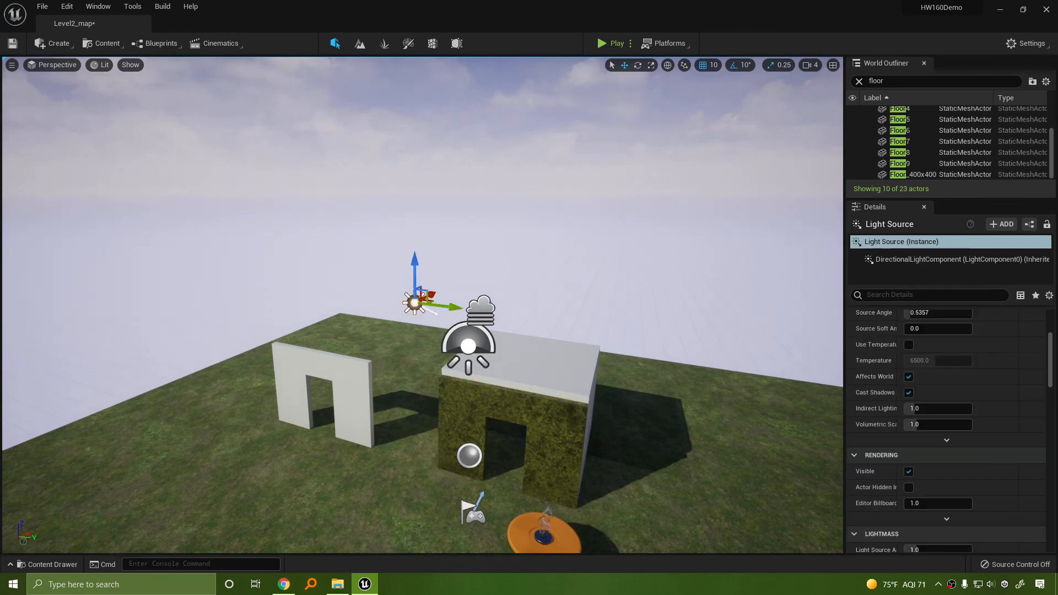
{"action": "key", "text": "d"}
{"action": "right_click_drag", "start_coordinate": [682, 310], "coordinate": [763, 338]}
{"action": "key", "text": "e"}
{"action": "key", "text": "d"}
{"action": "key", "text": "a"}
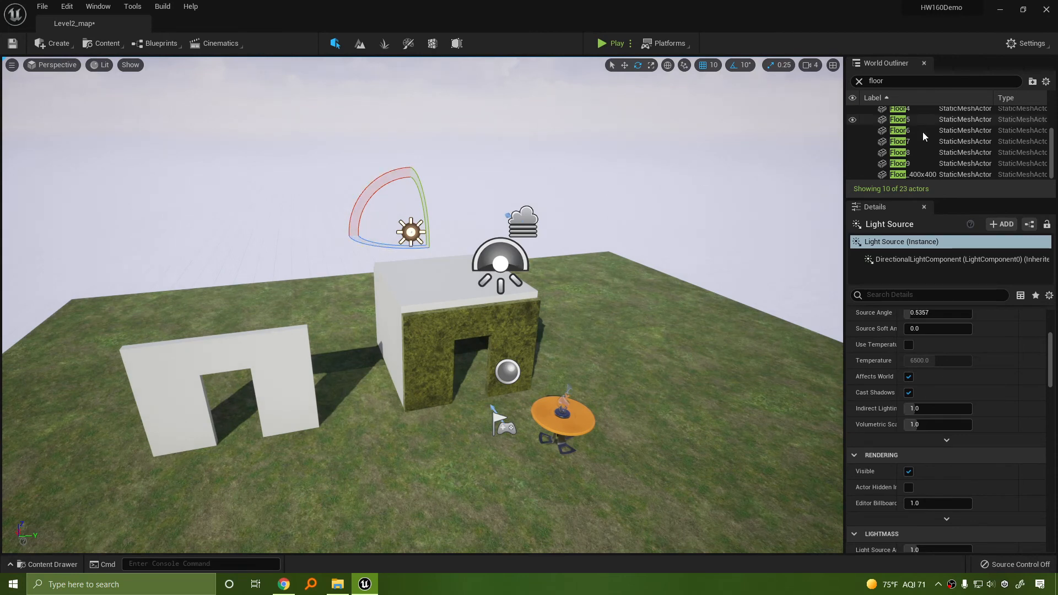
Step: Rename the Floor_400x400 actor to Roof_1 and clear the floor filter from the actor list
{"action": "left_click", "coordinate": [914, 175]}
{"action": "key", "text": "F2"}
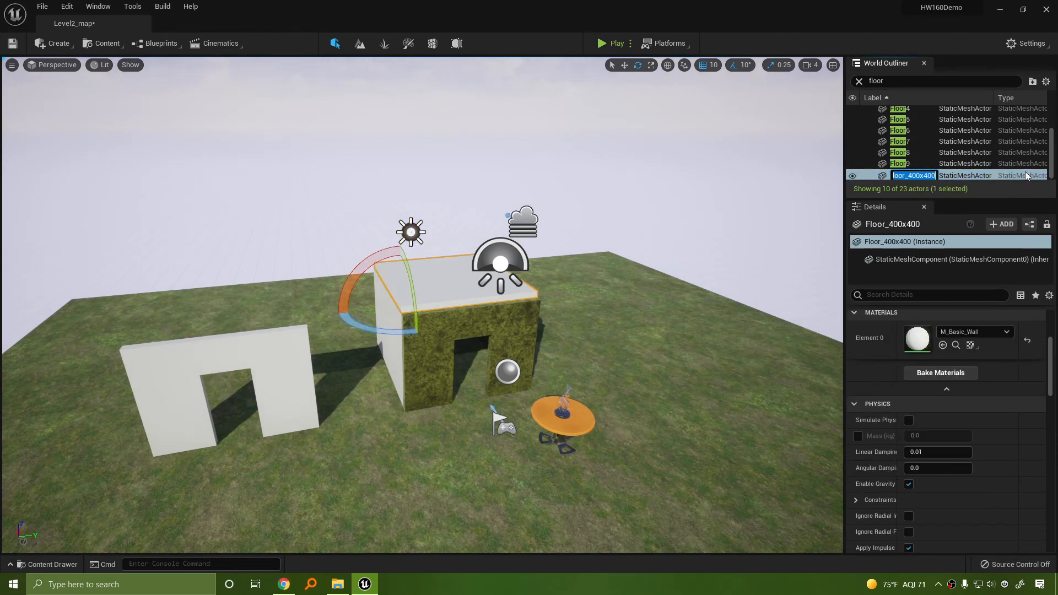
{"action": "type", "text": "Roof_1"}
{"action": "key", "text": "Return"}
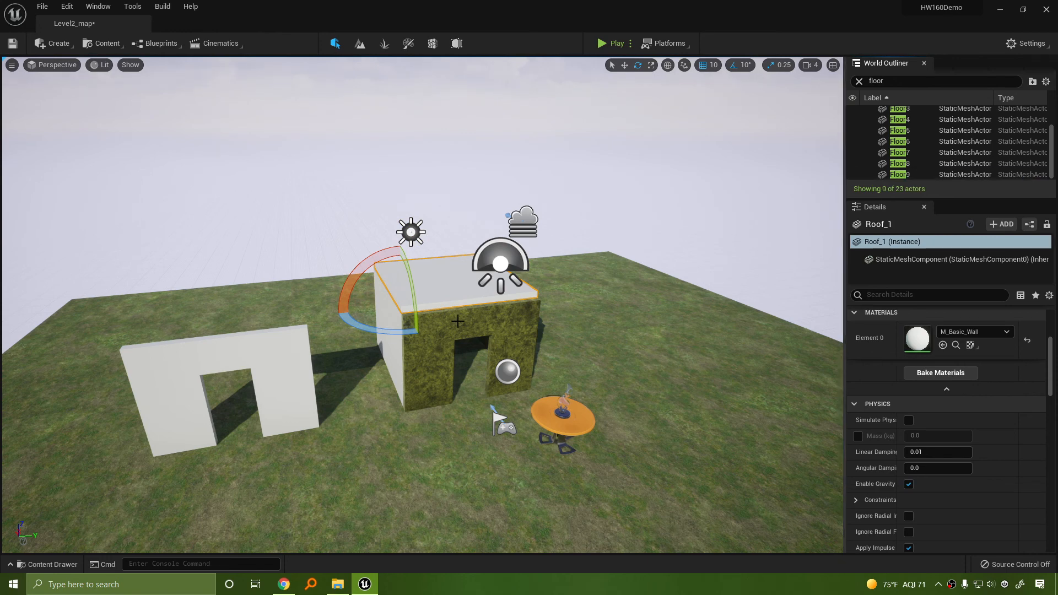
{"action": "left_click", "coordinate": [858, 81]}
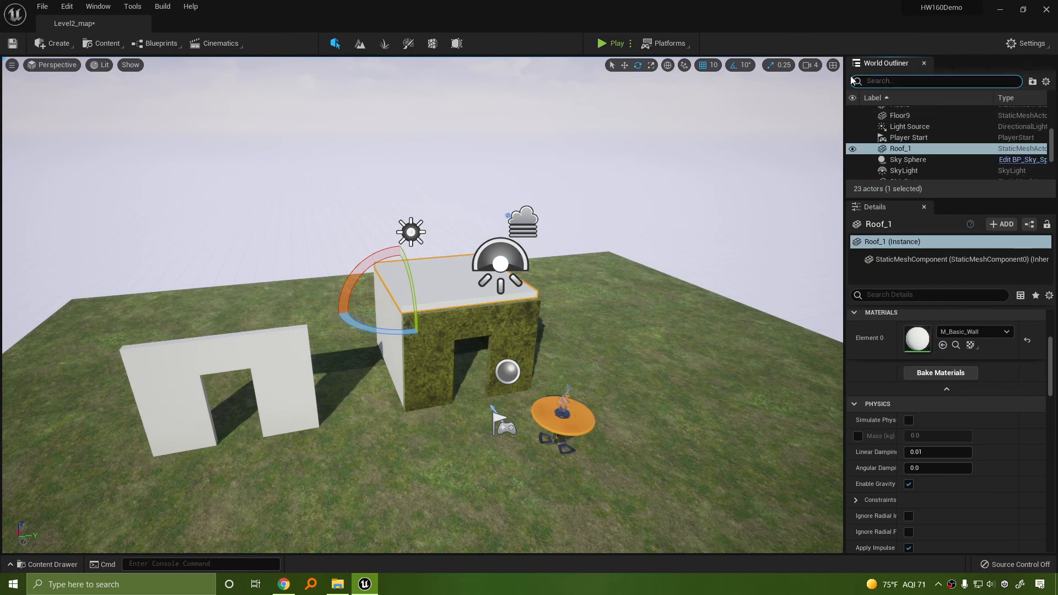
Step: Rotate the Light Source to swing the shadows toward the table side of the room, and save the level
{"action": "left_click", "coordinate": [412, 232]}
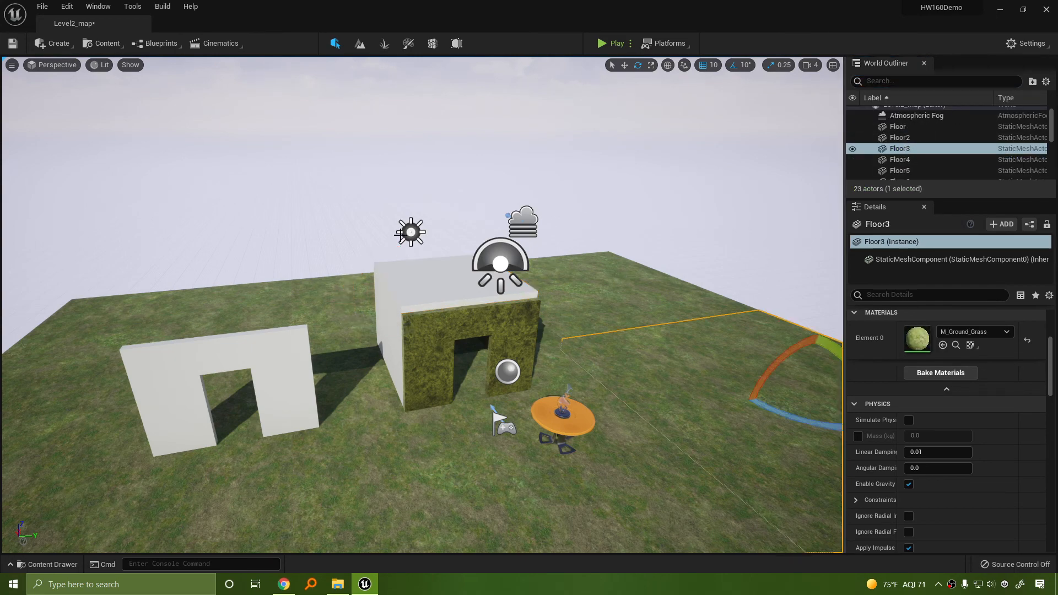
{"action": "key", "text": "w"}
{"action": "key", "text": "d"}
{"action": "right_click_drag", "start_coordinate": [770, 308], "coordinate": [742, 329]}
{"action": "key", "text": "s"}
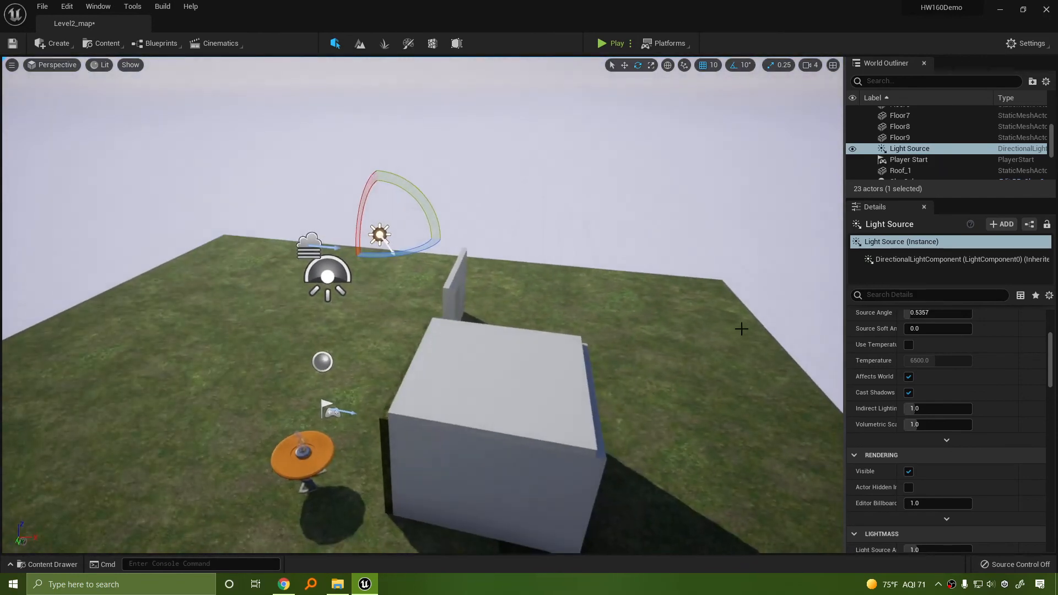
{"action": "left_click_drag", "start_coordinate": [425, 251], "coordinate": [462, 245]}
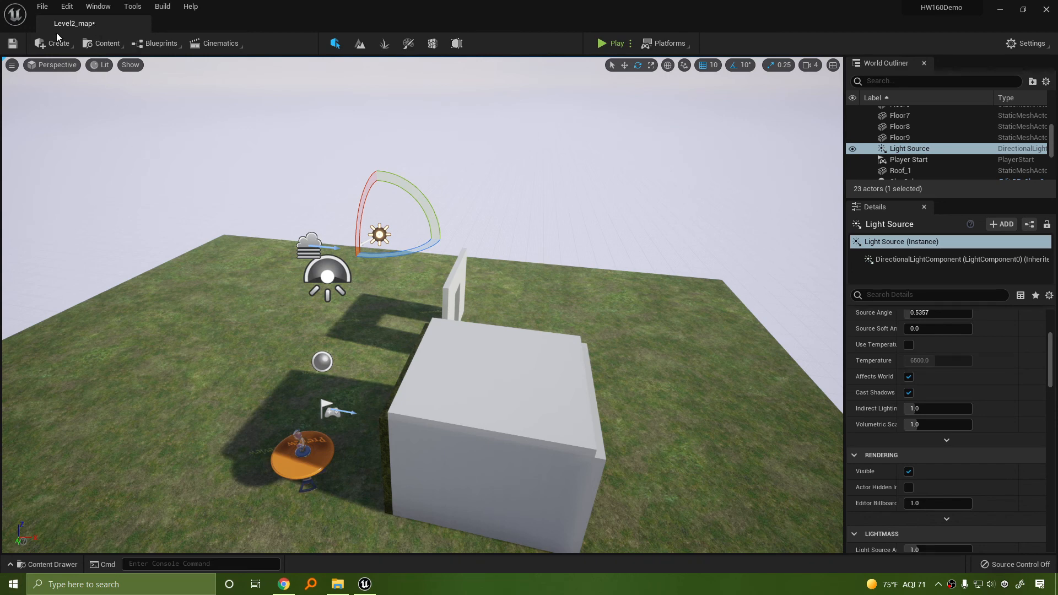
{"action": "left_click", "coordinate": [12, 43]}
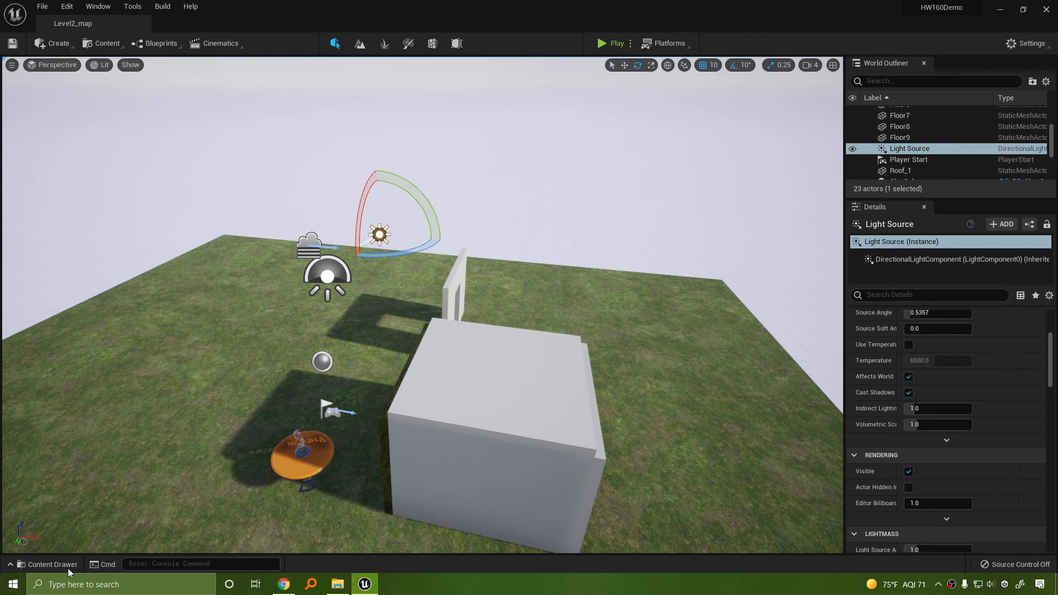
Step: Collapse the StarterContent folder, check the unsaved content with Save All, and cancel without saving
{"action": "left_click", "coordinate": [69, 568]}
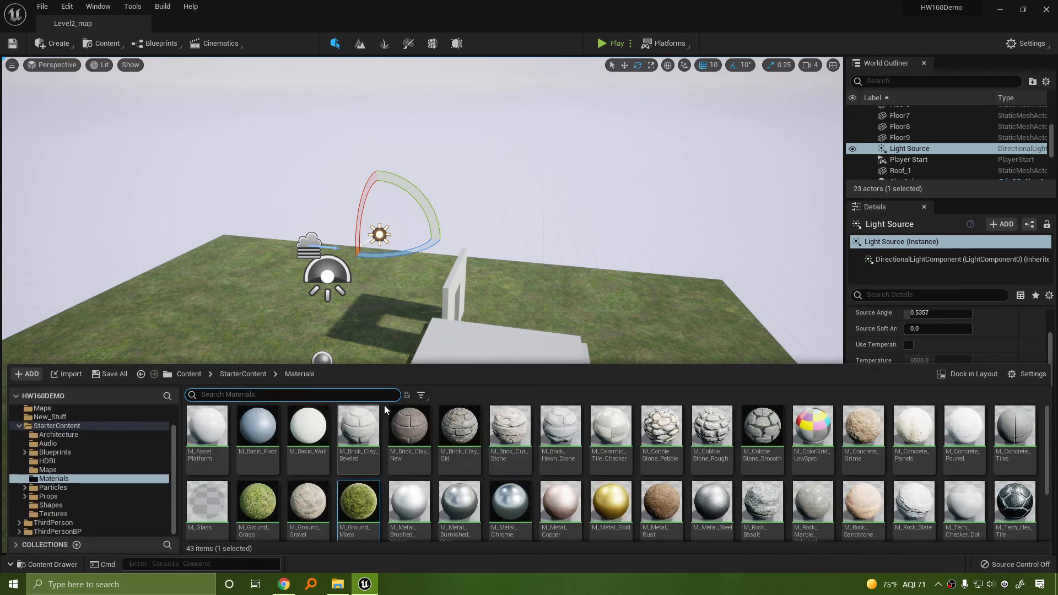
{"action": "scroll", "coordinate": [42, 433], "scroll_direction": "up", "scroll_amount": 2}
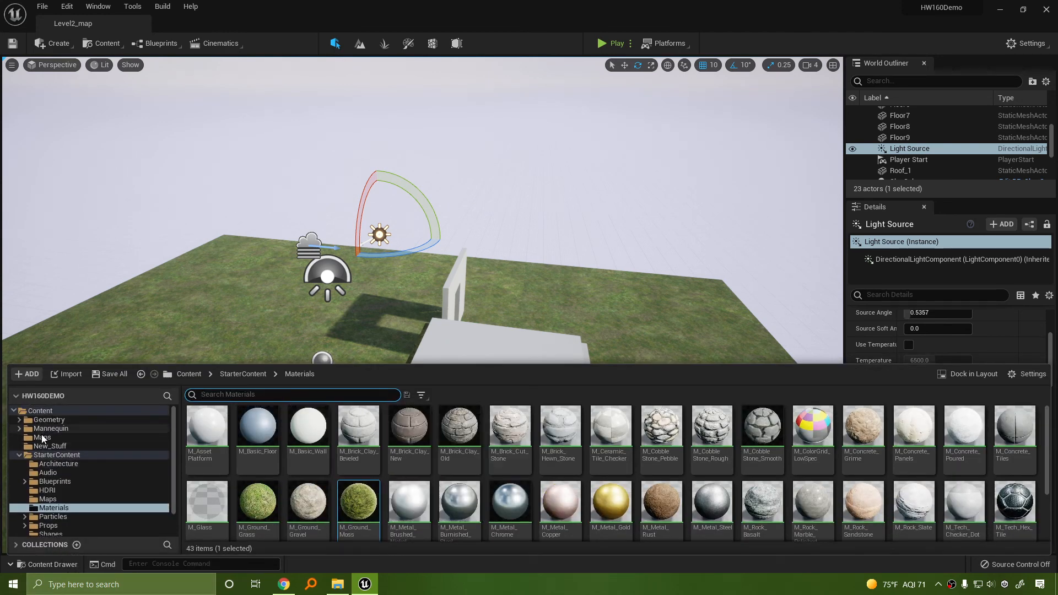
{"action": "double_click", "coordinate": [21, 455]}
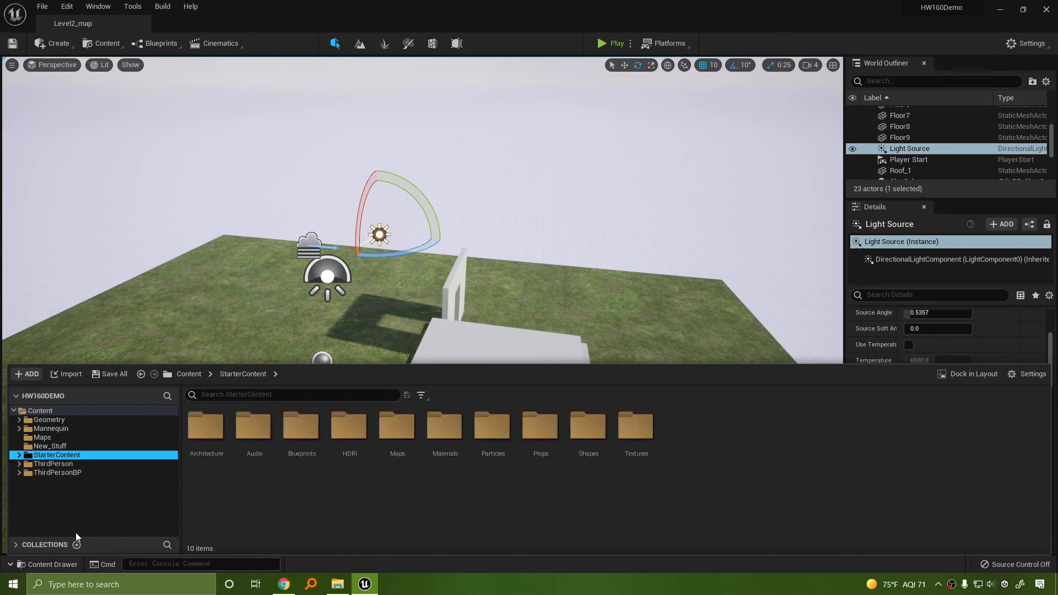
{"action": "left_click", "coordinate": [119, 375]}
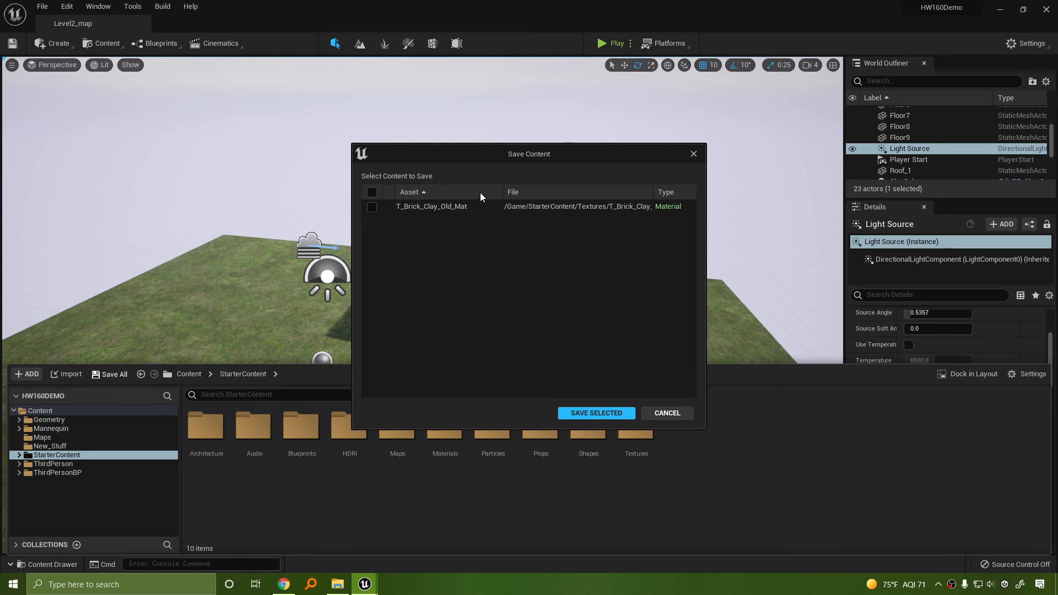
{"action": "left_click", "coordinate": [667, 413]}
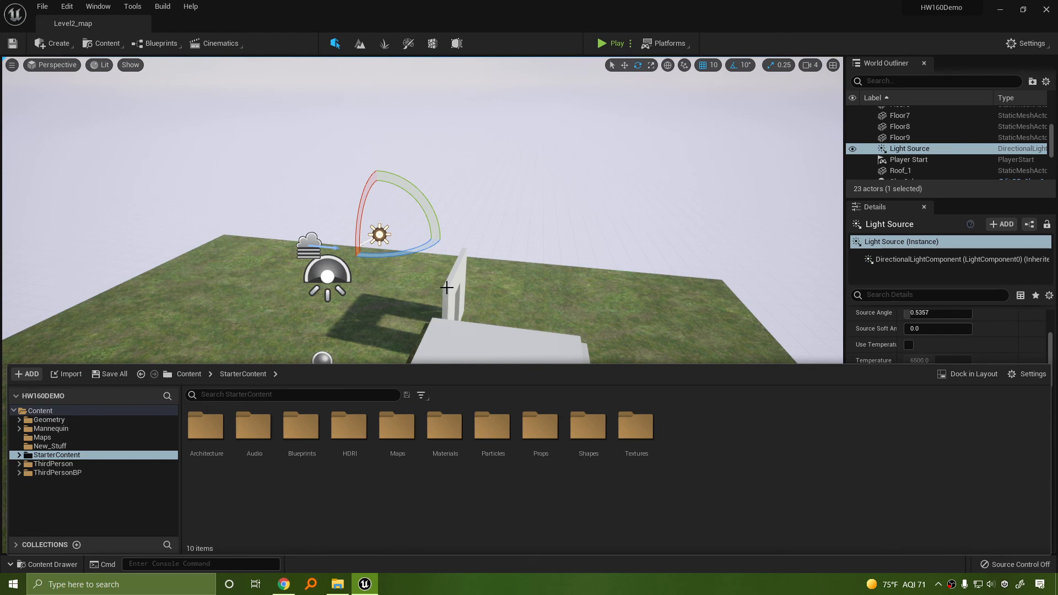
Step: Place a point light on the grass between the freestanding door wall and the room, and raise it to a Z location of 300
{"action": "right_click_drag", "start_coordinate": [423, 221], "coordinate": [397, 261]}
{"action": "right_click_drag", "start_coordinate": [601, 248], "coordinate": [596, 223]}
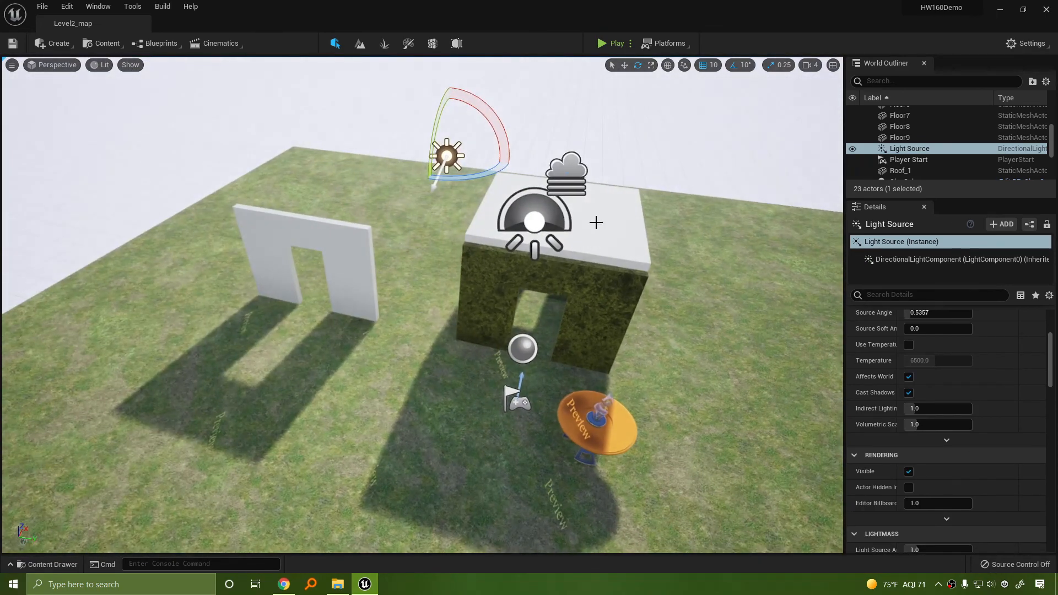
{"action": "left_click", "coordinate": [431, 368]}
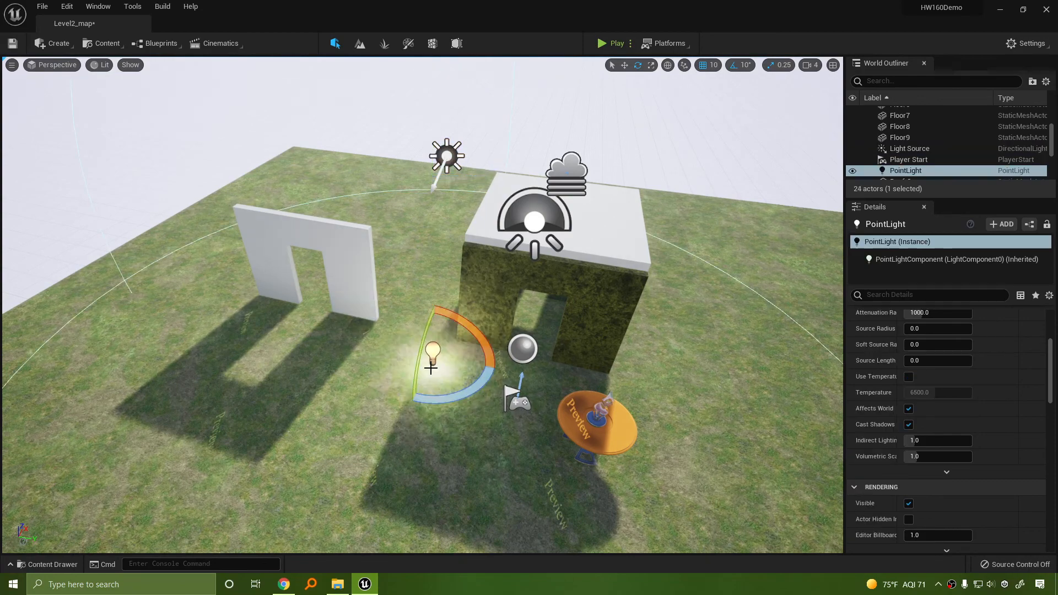
{"action": "key", "text": "w"}
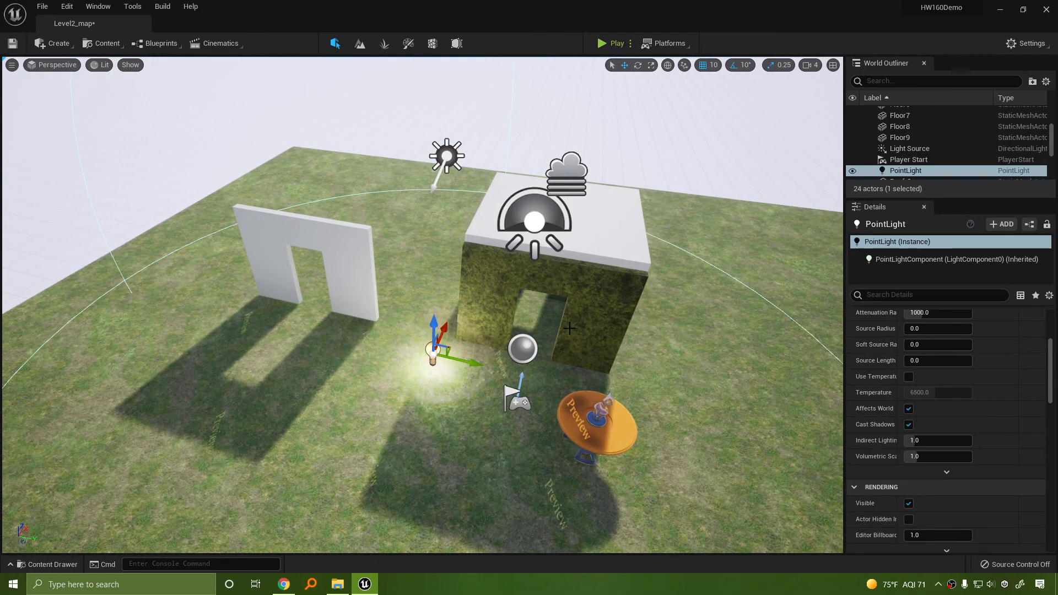
{"action": "right_click_drag", "start_coordinate": [573, 341], "coordinate": [510, 333]}
{"action": "left_click_drag", "start_coordinate": [492, 386], "coordinate": [522, 269]}
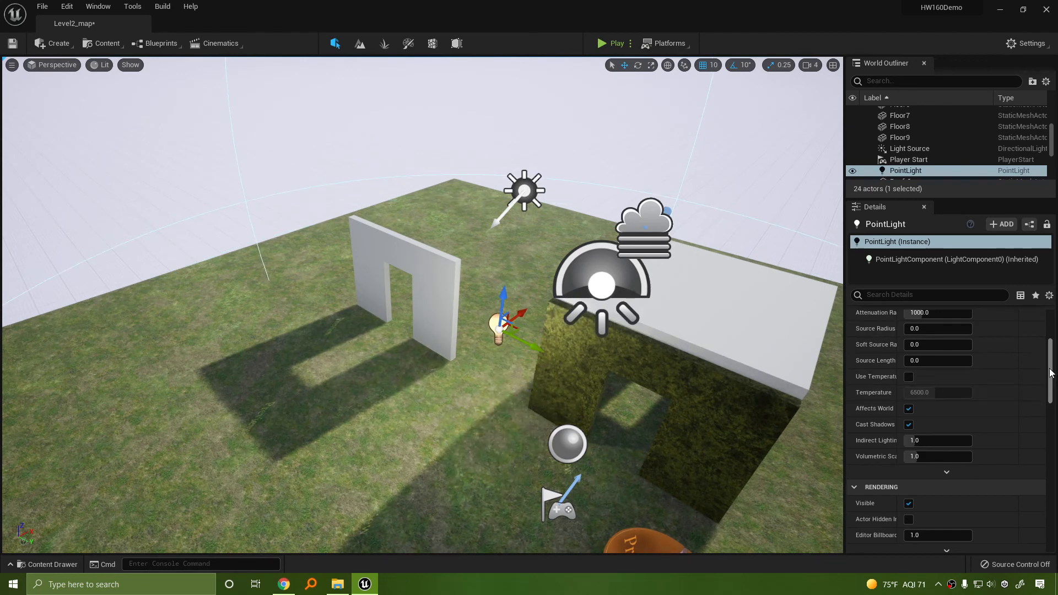
{"action": "scroll", "coordinate": [1051, 344], "scroll_direction": "up", "scroll_amount": 5}
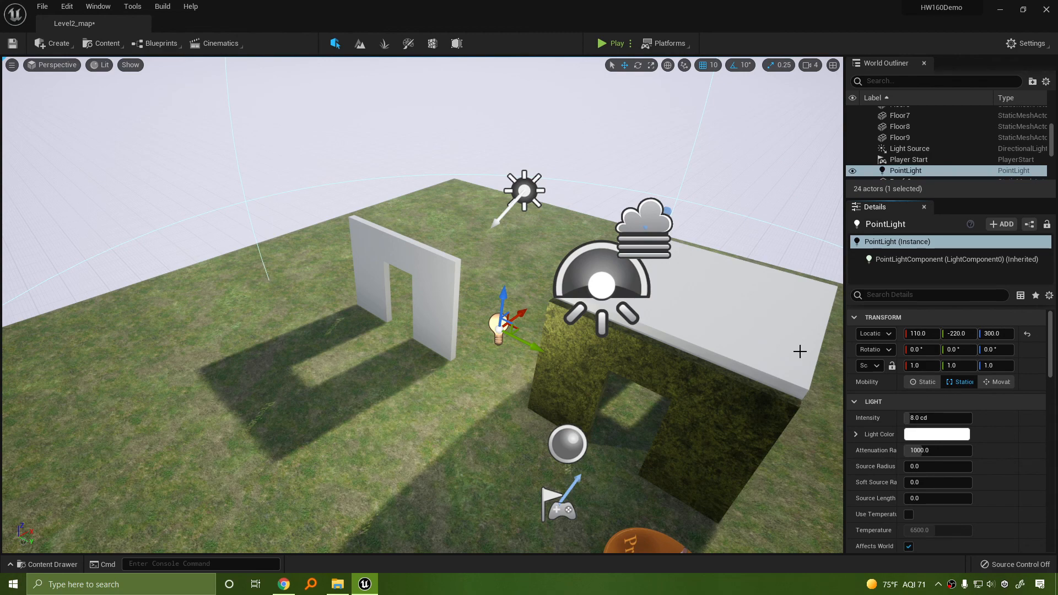
Step: Examine the context actions of the freestanding door wall and of M_Basic_Wall in the StarterContent Materials folder
{"action": "right_click", "coordinate": [448, 249]}
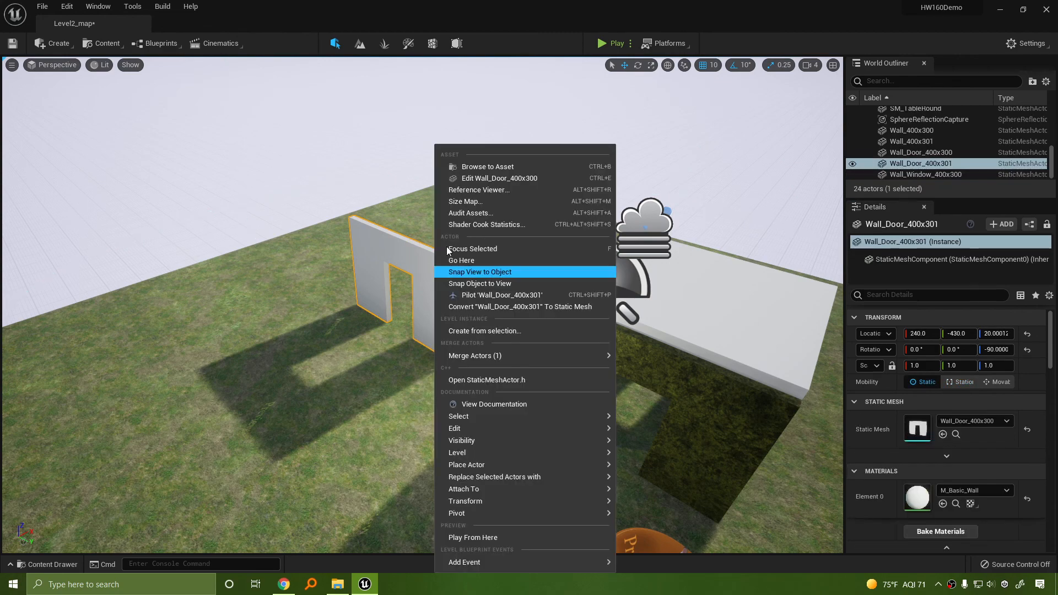
{"action": "left_click", "coordinate": [267, 513]}
{"action": "left_click", "coordinate": [65, 566]}
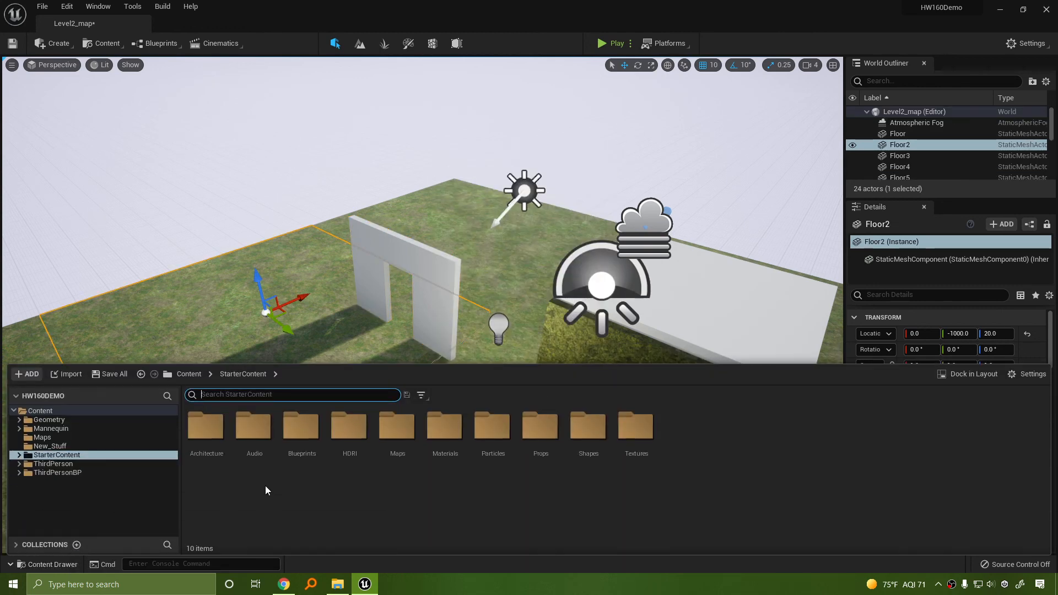
{"action": "double_click", "coordinate": [444, 426]}
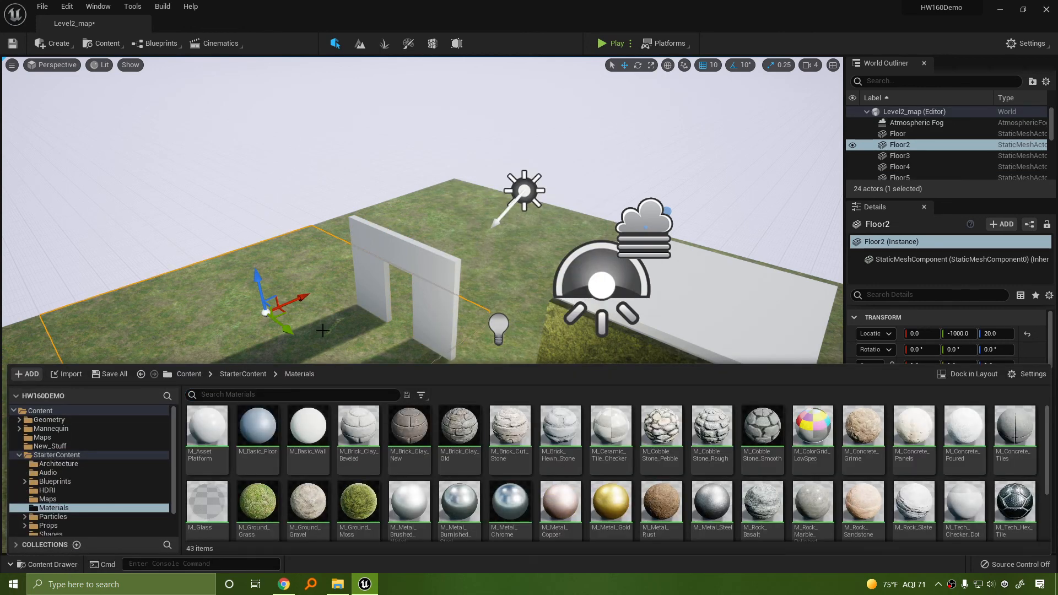
{"action": "right_click", "coordinate": [310, 430]}
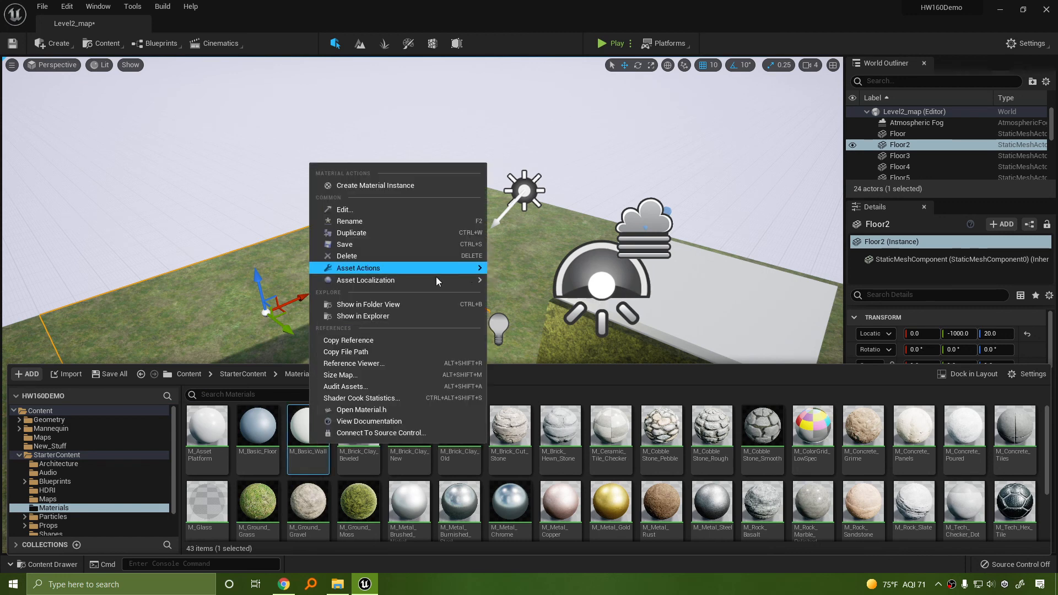
{"action": "mouse_move", "coordinate": [438, 274]}
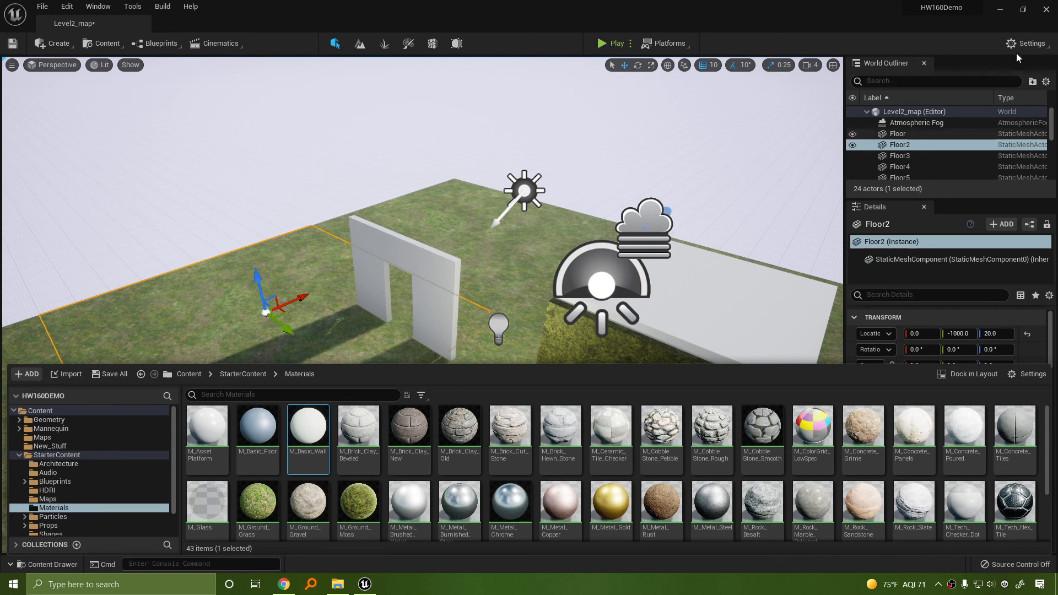
Step: Close the editor while saving only Level2_map, and close the Epic Games Launcher window
{"action": "left_click", "coordinate": [1046, 10]}
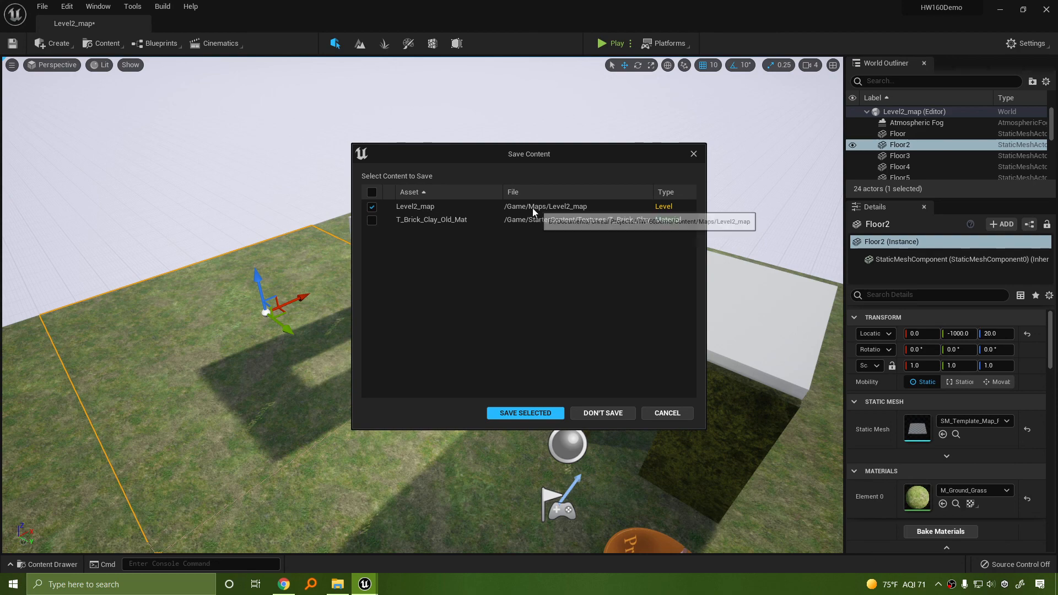
{"action": "left_click", "coordinate": [520, 414]}
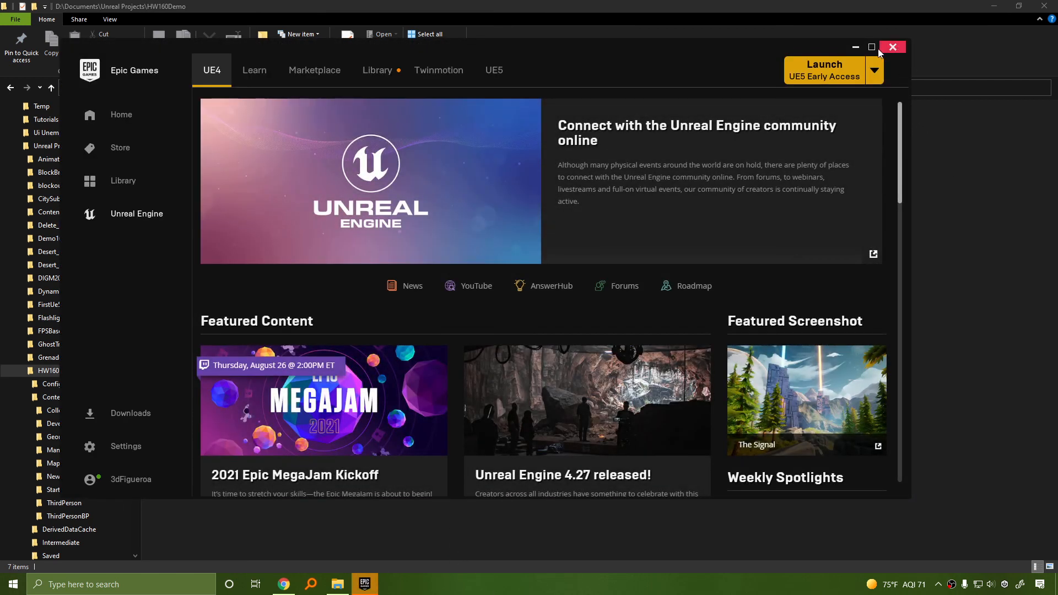
{"action": "left_click", "coordinate": [893, 47]}
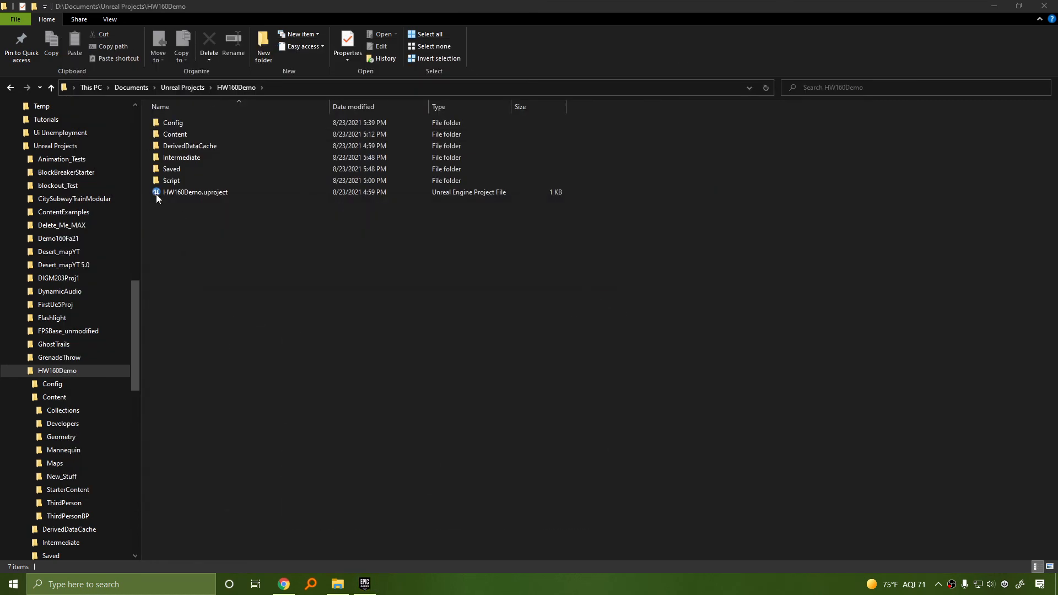
Step: Open HW160Demo.uproject with Unreal Engine version 5.0, load Level2_map from the Maps folder, and look over the level
{"action": "double_click", "coordinate": [190, 193]}
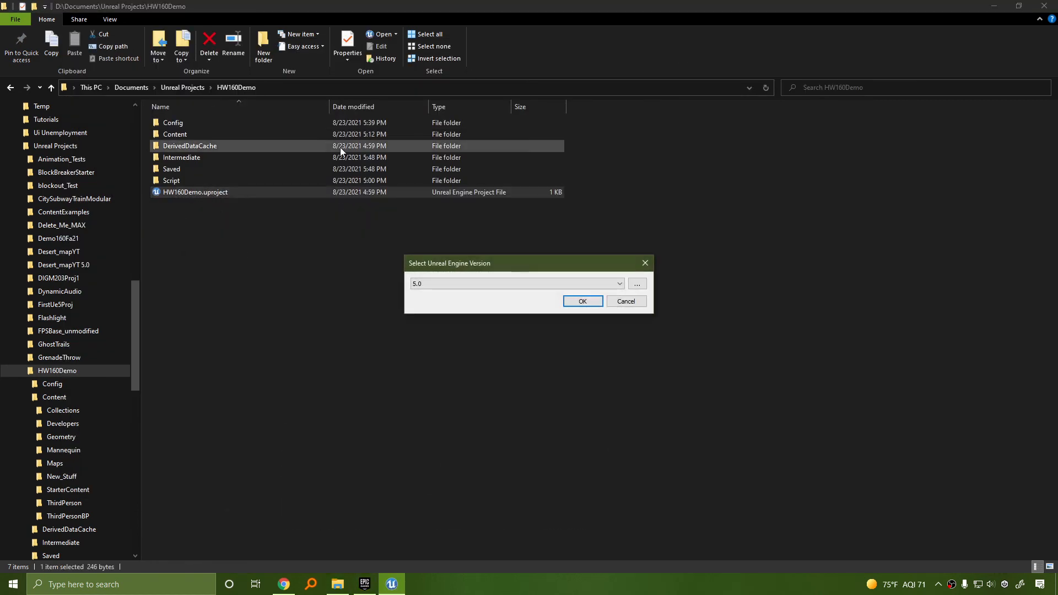
{"action": "left_click", "coordinate": [583, 302]}
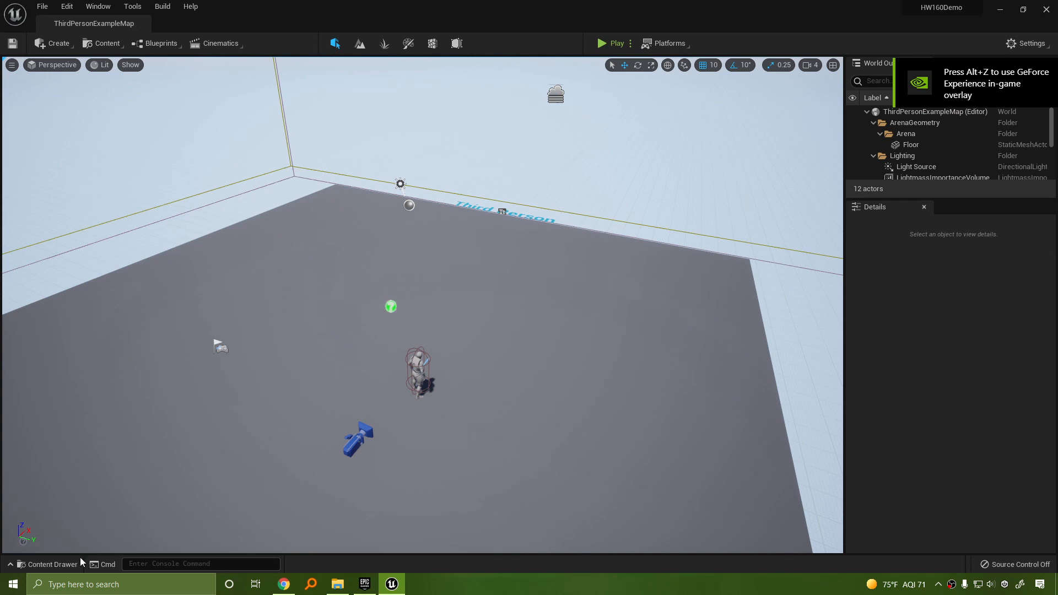
{"action": "left_click", "coordinate": [48, 565]}
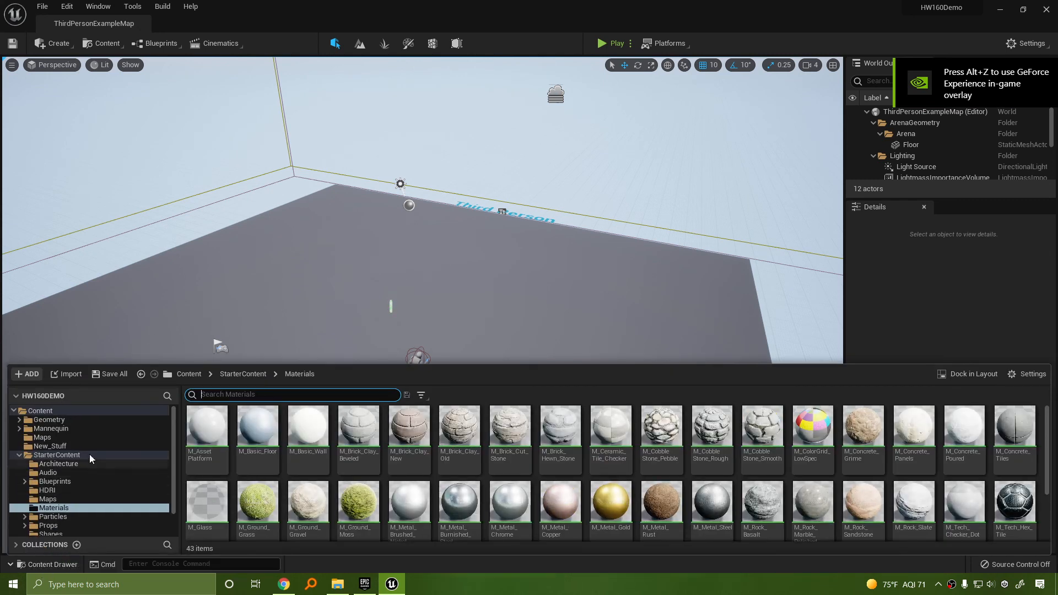
{"action": "left_click", "coordinate": [51, 438]}
{"action": "double_click", "coordinate": [192, 435]}
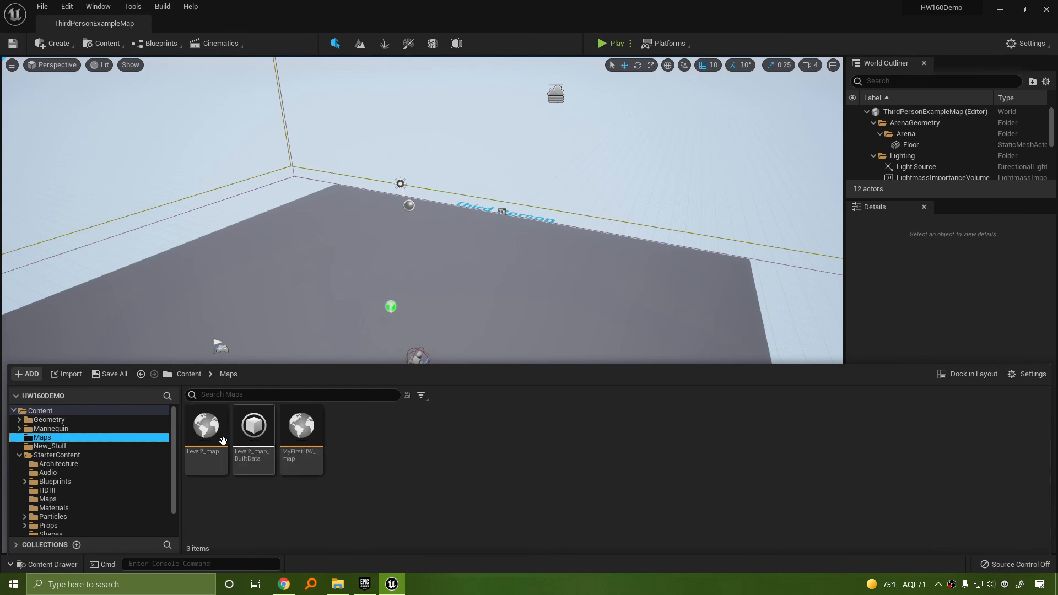
{"action": "right_click_drag", "start_coordinate": [386, 308], "coordinate": [341, 301]}
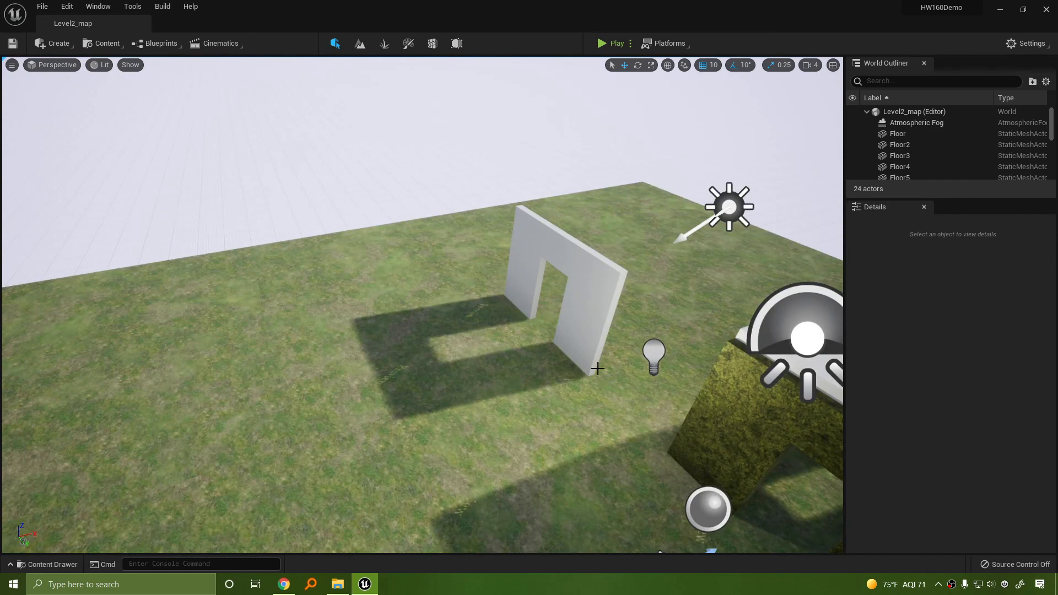
{"action": "right_click_drag", "start_coordinate": [376, 287], "coordinate": [452, 270]}
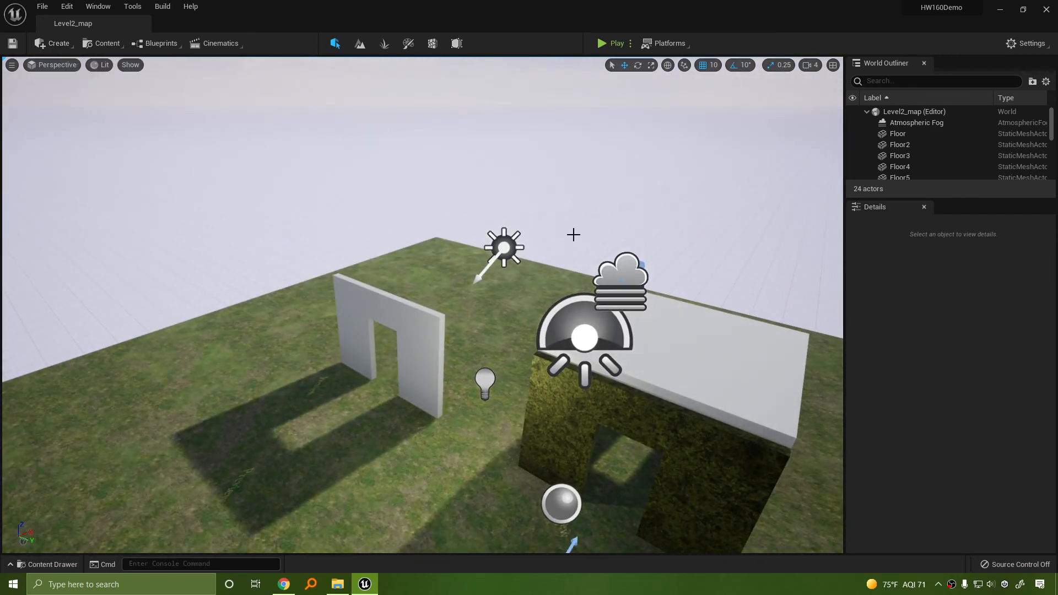
{"action": "right_click_drag", "start_coordinate": [533, 362], "coordinate": [515, 426]}
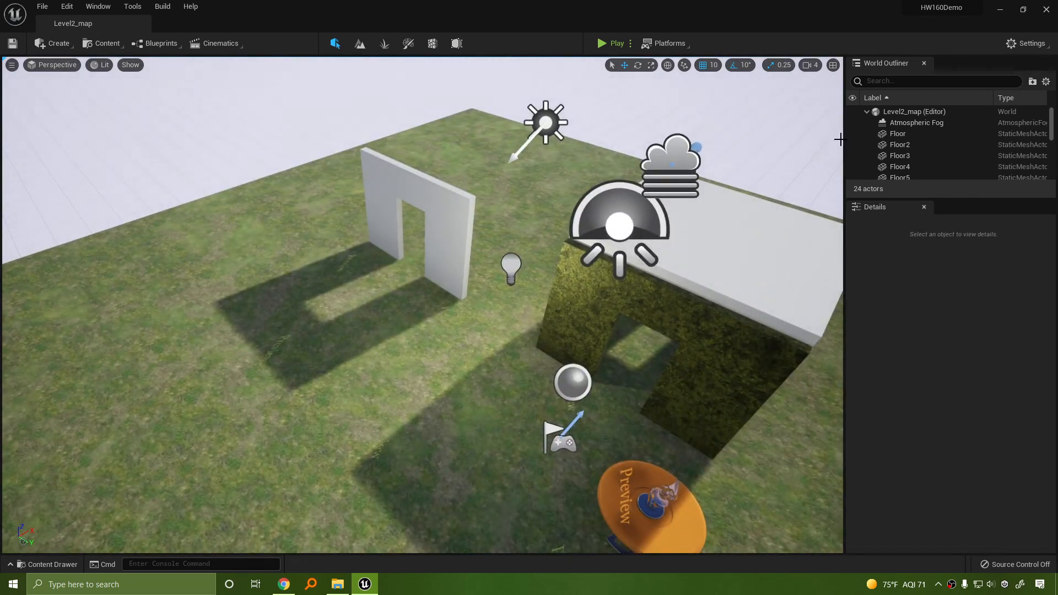
Step: In the project's Maps & Modes settings, set both the Editor Startup Map and the Game Default Map to Level2_map
{"action": "left_click", "coordinate": [1028, 44]}
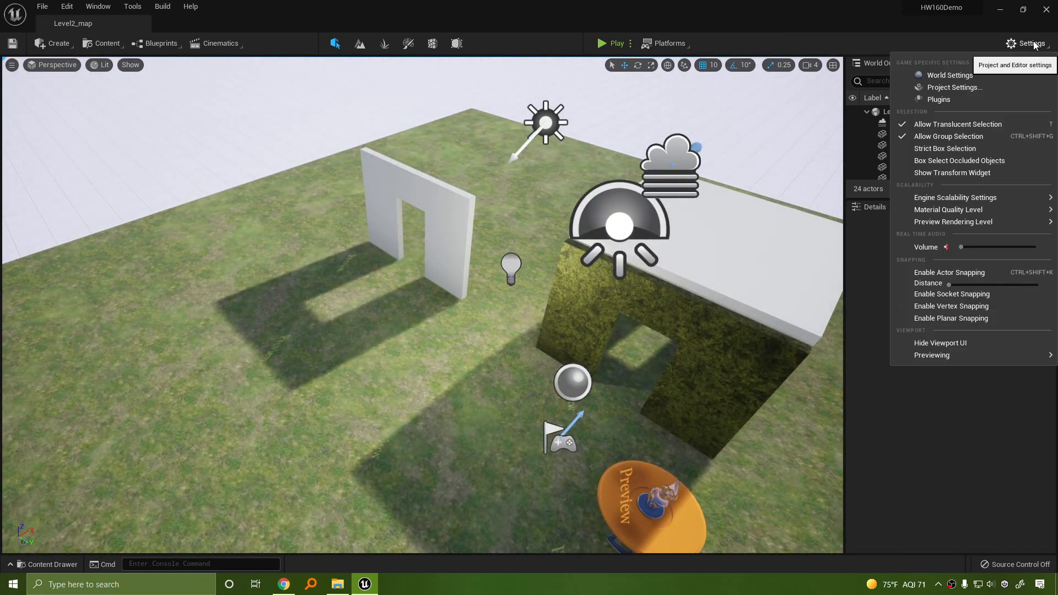
{"action": "left_click", "coordinate": [949, 88]}
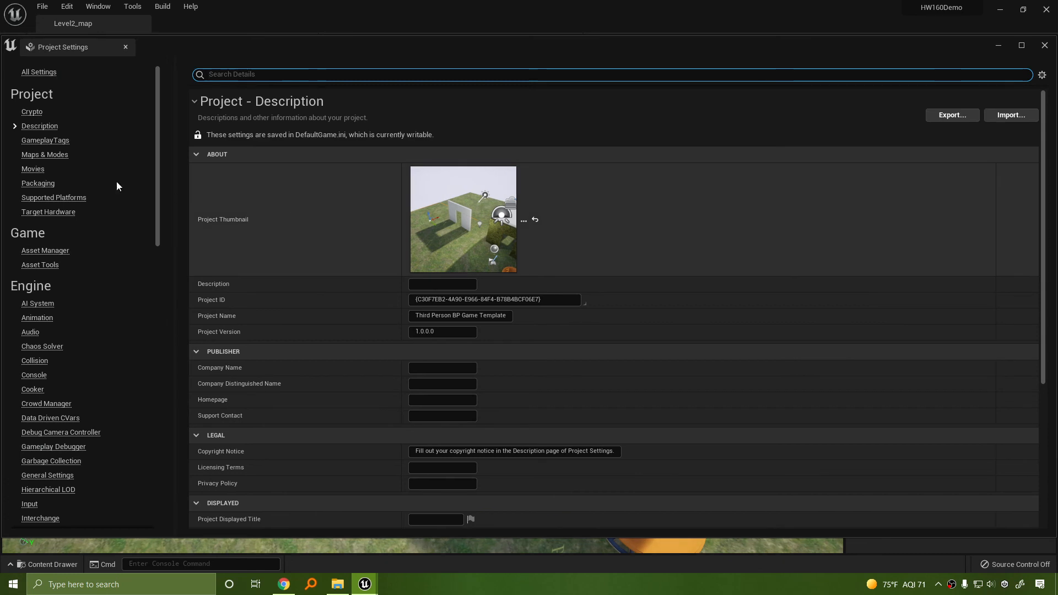
{"action": "left_click", "coordinate": [44, 155]}
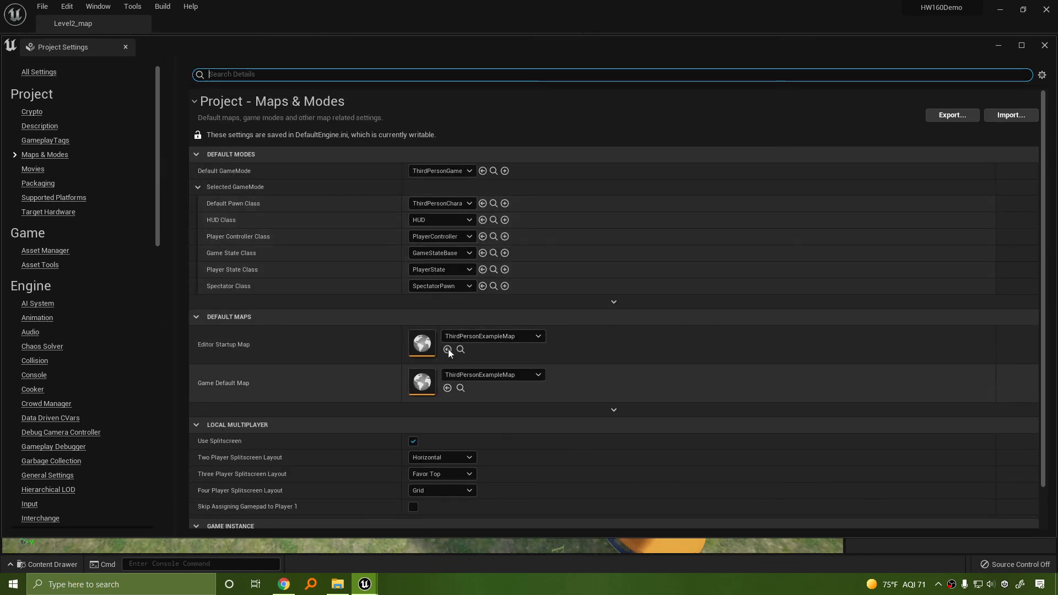
{"action": "left_click", "coordinate": [487, 339]}
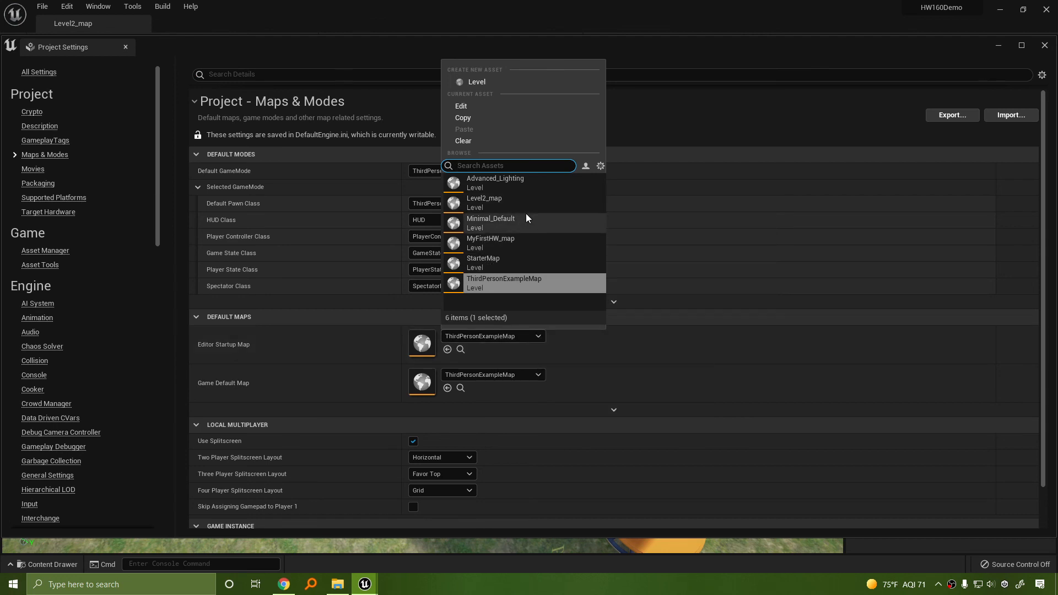
{"action": "left_click", "coordinate": [509, 205]}
{"action": "left_click", "coordinate": [509, 377]}
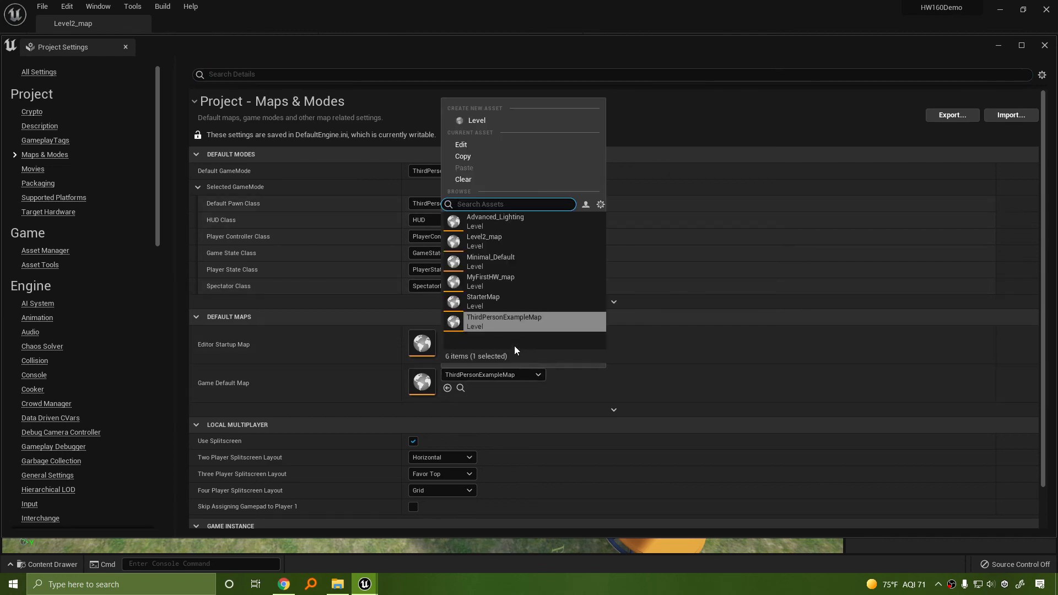
{"action": "left_click", "coordinate": [492, 243]}
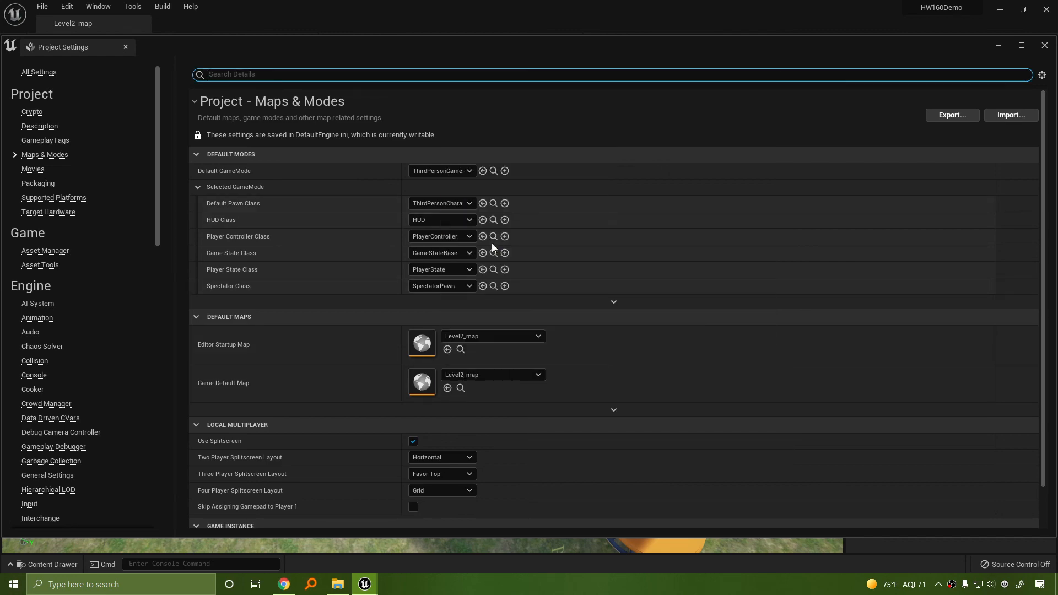
Step: Restart the editor by closing it and reopening HW160Demo.uproject, then dismiss Project Settings to check the startup level
{"action": "left_click", "coordinate": [1047, 9]}
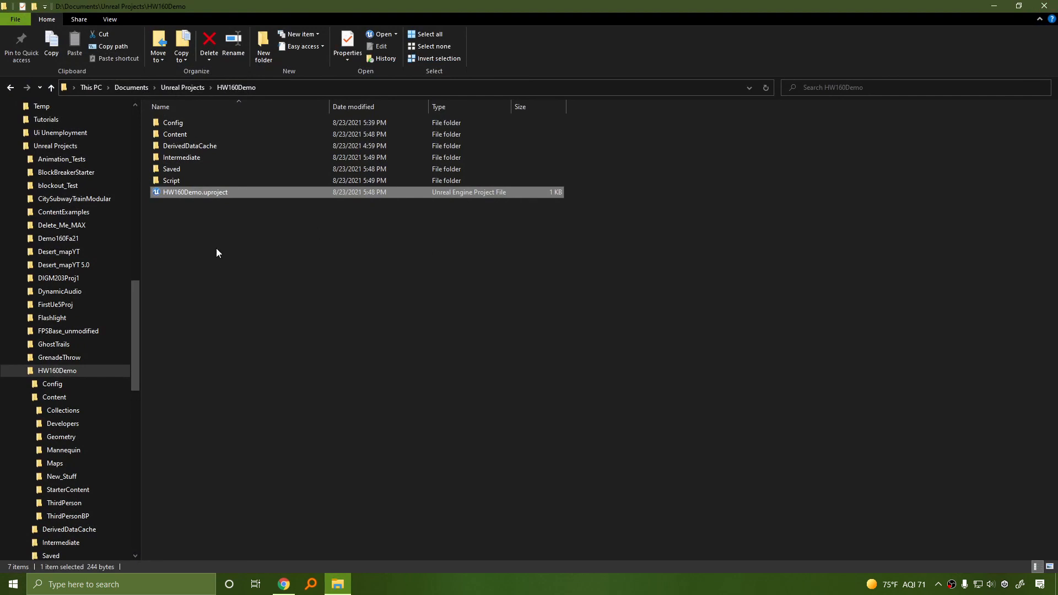
{"action": "left_click", "coordinate": [225, 271]}
{"action": "double_click", "coordinate": [197, 194]}
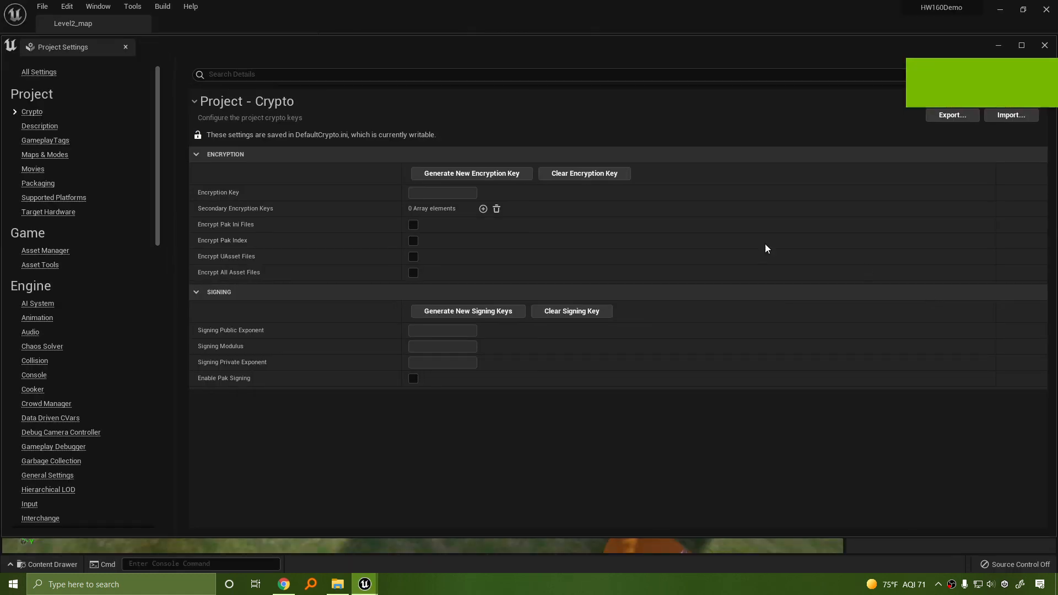
{"action": "left_click", "coordinate": [125, 46]}
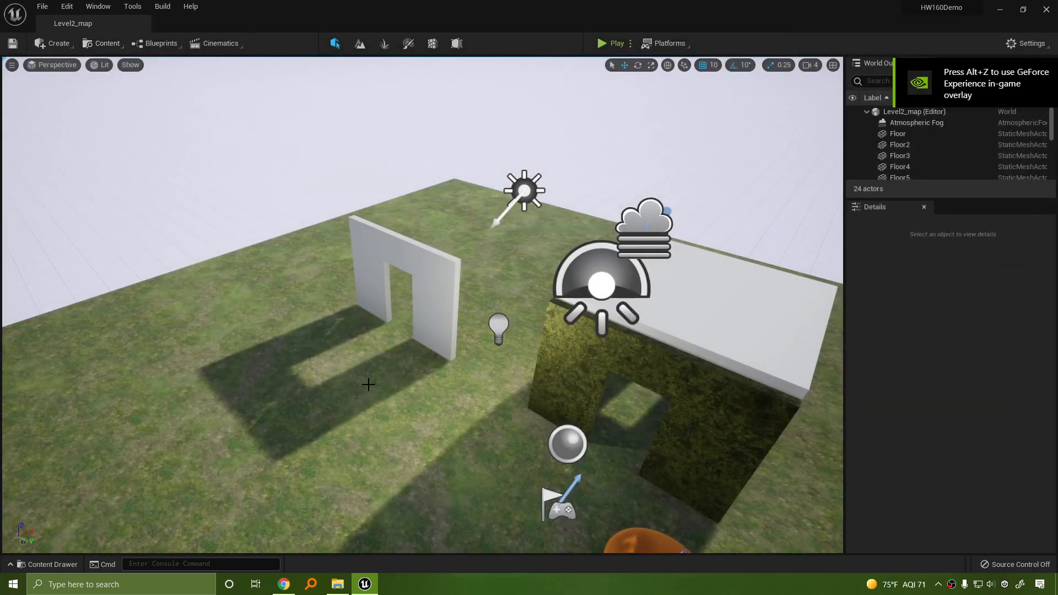
{"action": "right_click_drag", "start_coordinate": [367, 383], "coordinate": [402, 414]}
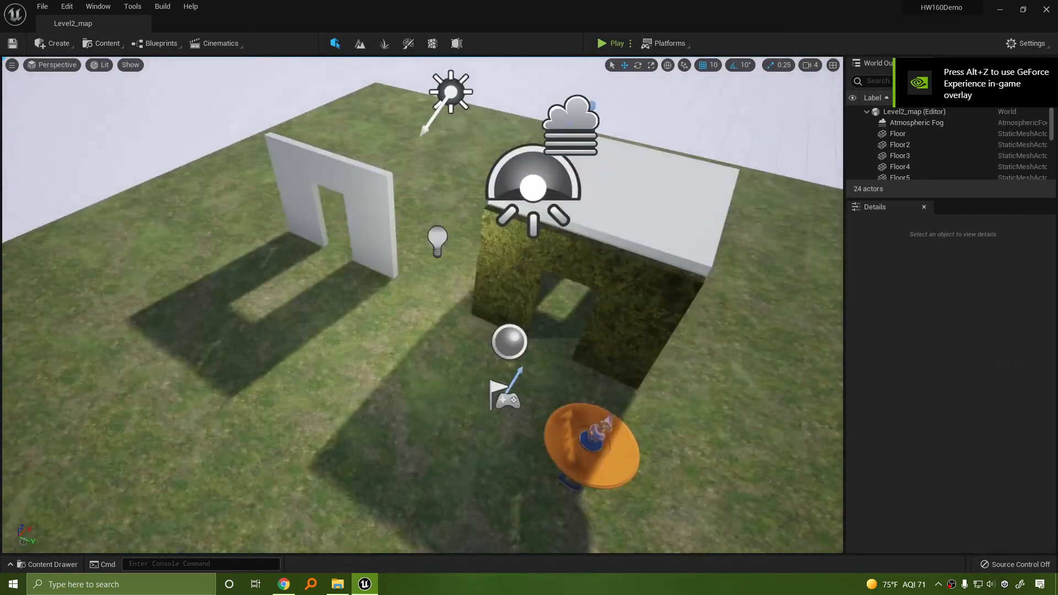